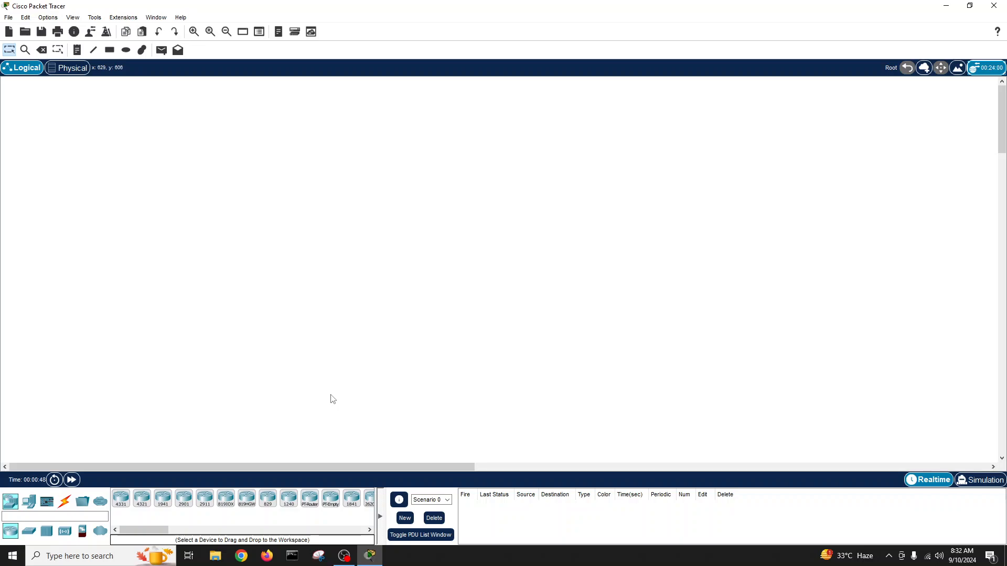
# Place a 3560-24PS multilayer switch and a generic Server-PT side by side in the upper part of the workspace.
pyautogui.click(28, 503)
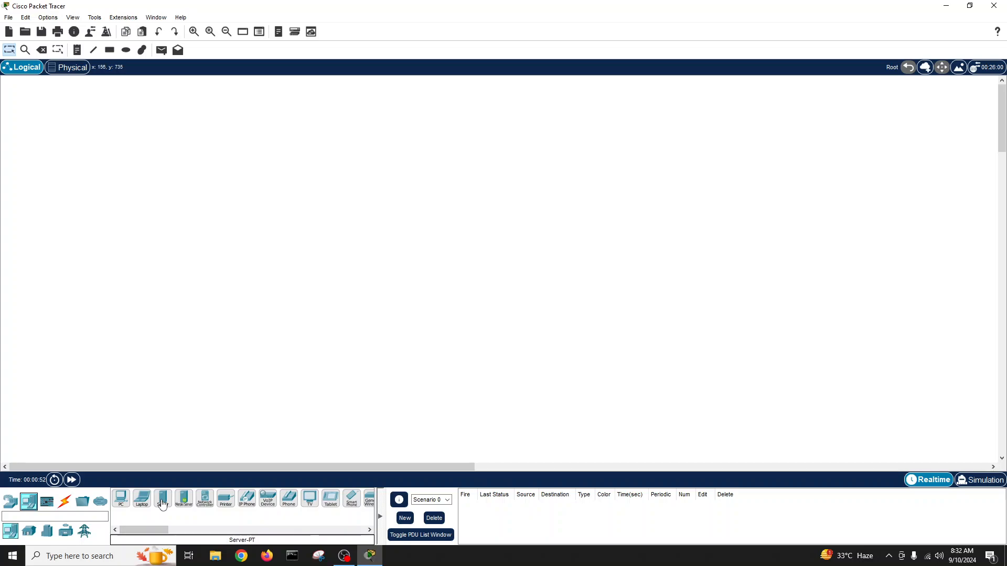
pyautogui.moveTo(163, 504); pyautogui.dragTo(223, 387)
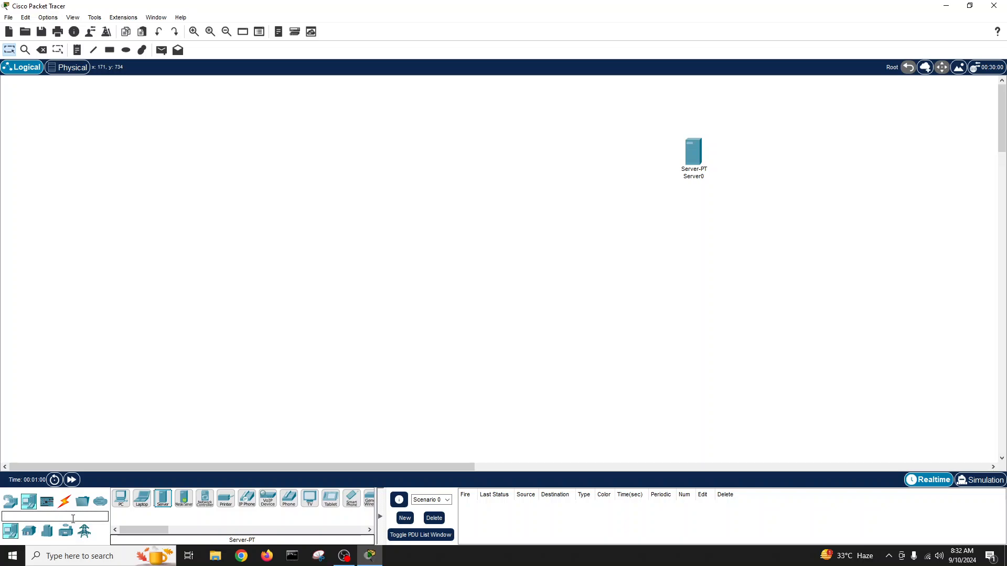
pyautogui.click(10, 501)
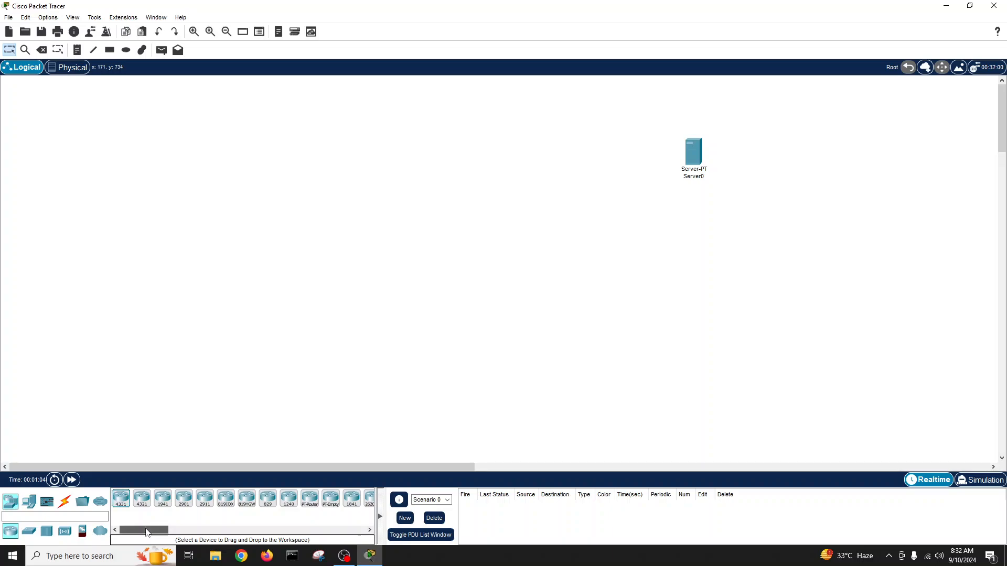
pyautogui.click(27, 533)
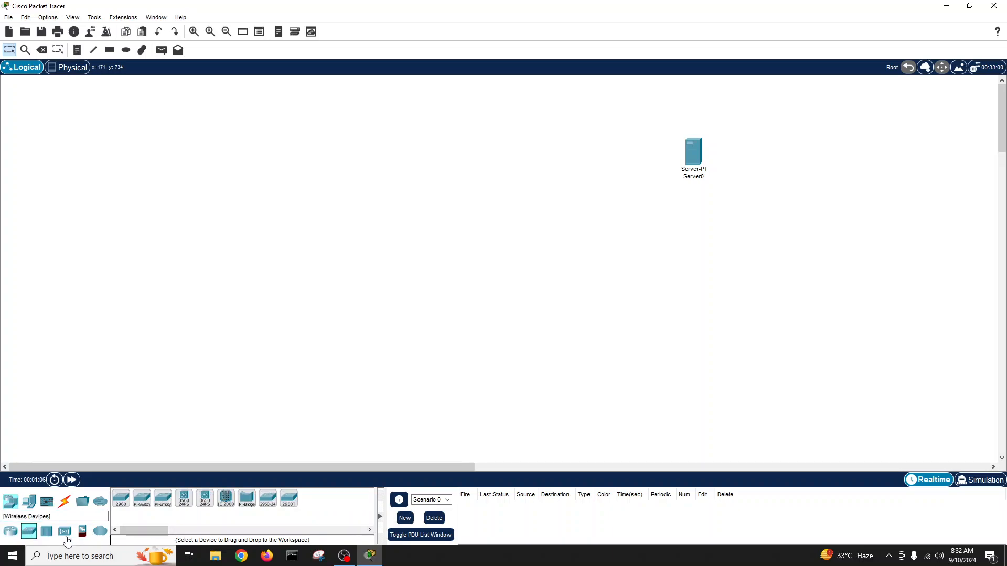
pyautogui.moveTo(183, 498); pyautogui.dragTo(488, 251)
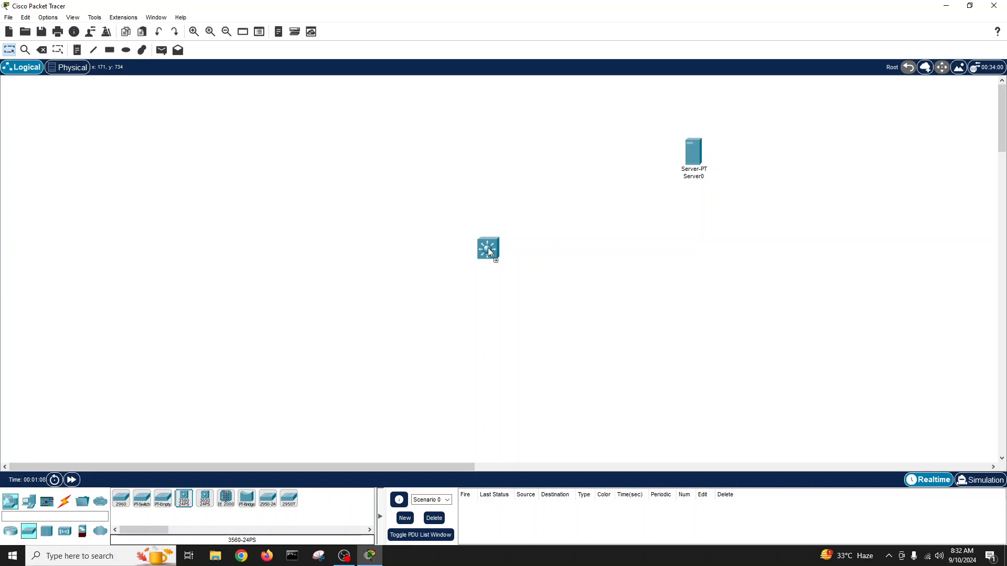
pyautogui.moveTo(507, 215); pyautogui.dragTo(440, 167)
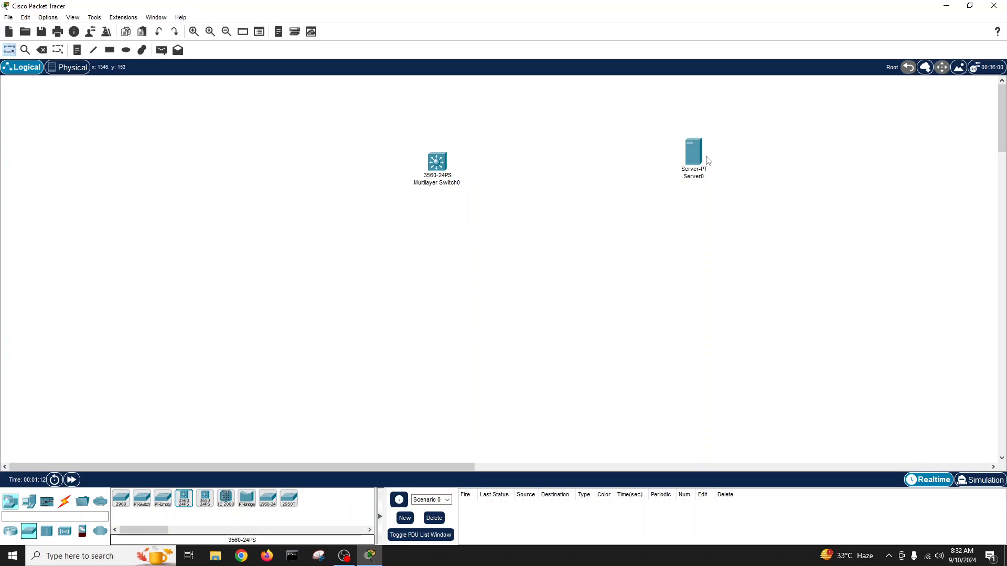
pyautogui.moveTo(698, 157); pyautogui.dragTo(646, 160)
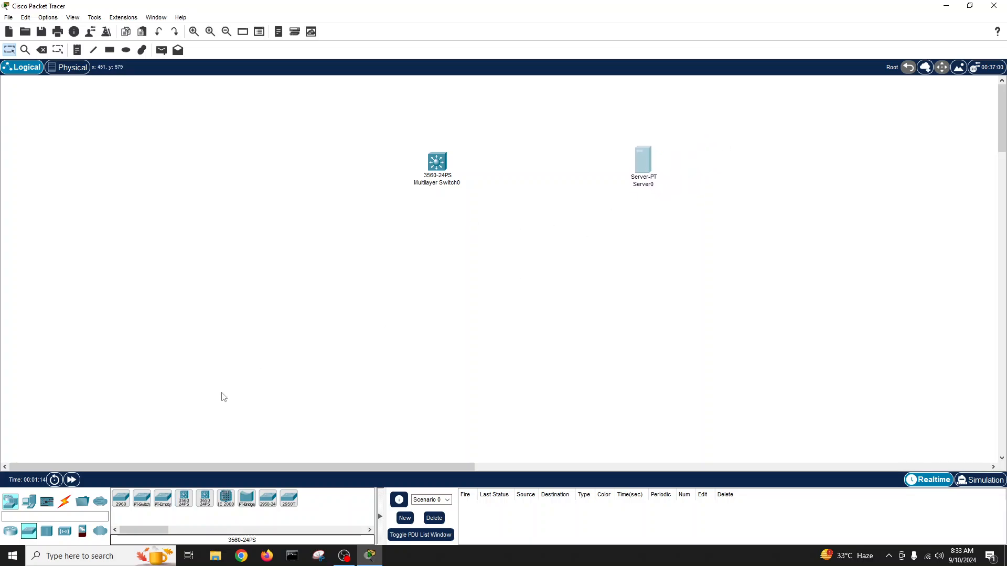
# Add three 2960 switches in a level row below the multilayer switch and nudge the multilayer switch slightly up and left.
pyautogui.moveTo(125, 501); pyautogui.dragTo(198, 300)
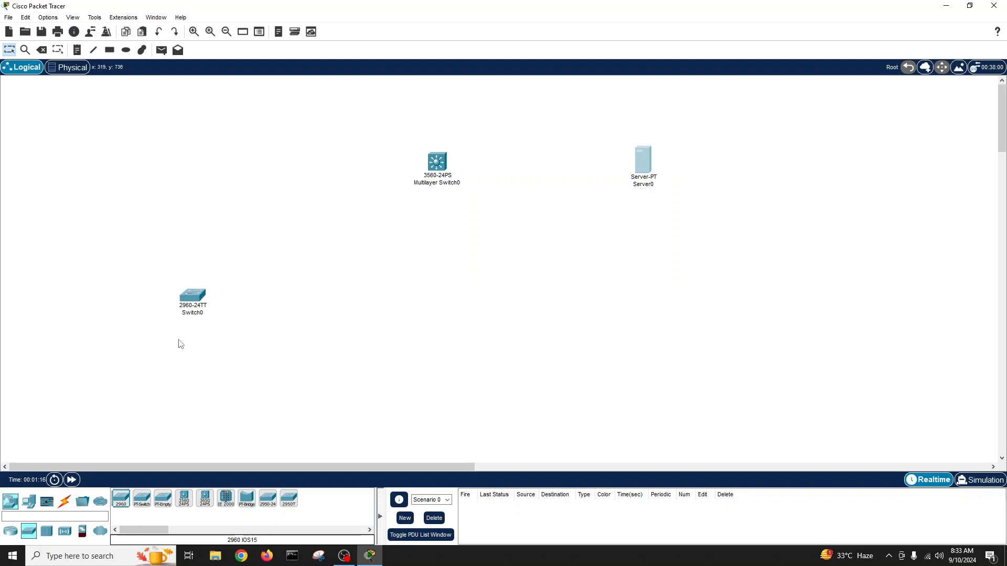
pyautogui.moveTo(120, 500); pyautogui.dragTo(437, 311)
pyautogui.moveTo(130, 501); pyautogui.dragTo(620, 315)
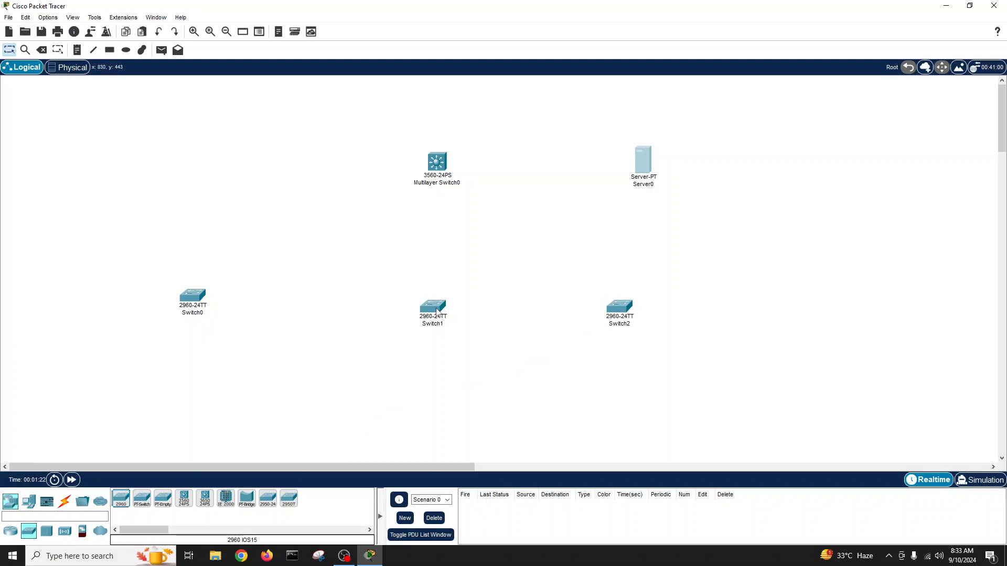
pyautogui.moveTo(199, 302); pyautogui.dragTo(248, 311)
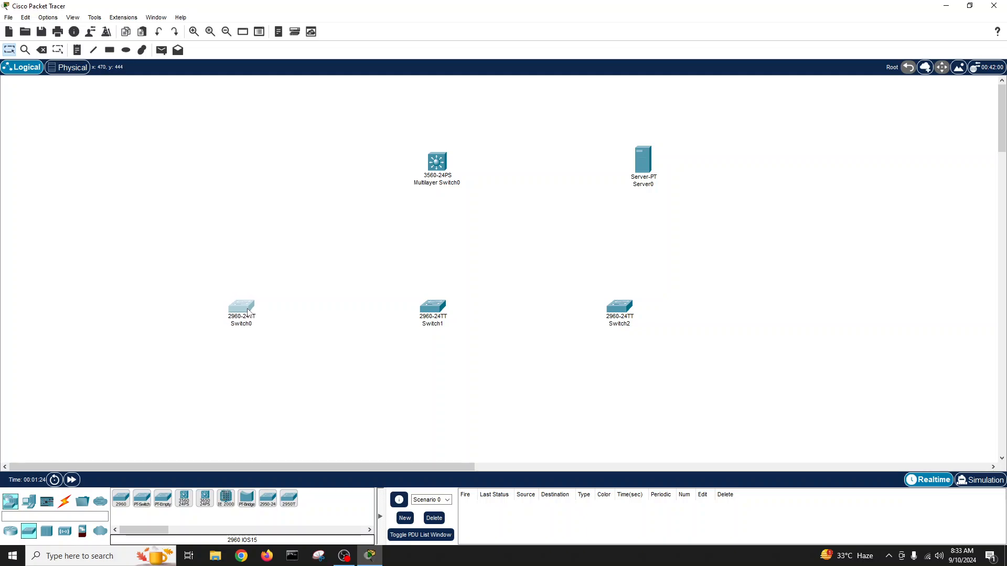
pyautogui.moveTo(434, 169); pyautogui.dragTo(424, 163)
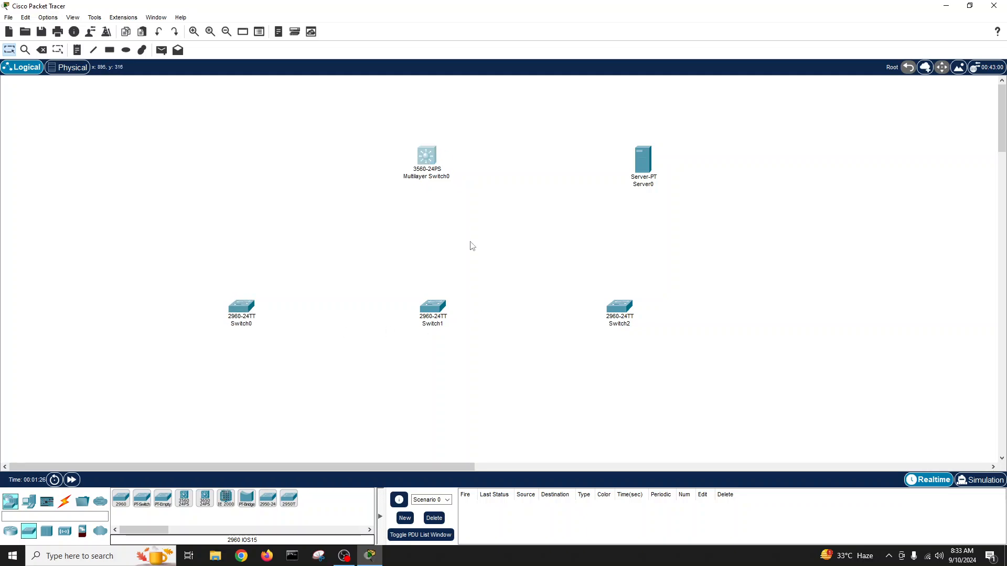
# Add six PCs to the workspace, two below each of the three 2960 switches.
pyautogui.click(35, 502)
pyautogui.moveTo(120, 498); pyautogui.dragTo(171, 367)
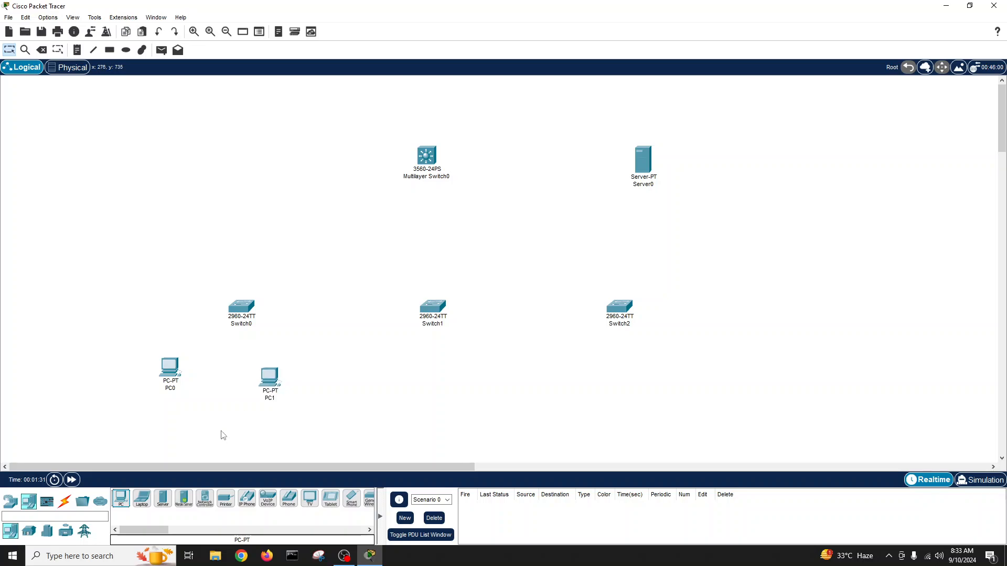
pyautogui.moveTo(120, 501); pyautogui.dragTo(400, 379)
pyautogui.moveTo(124, 500); pyautogui.dragTo(414, 420)
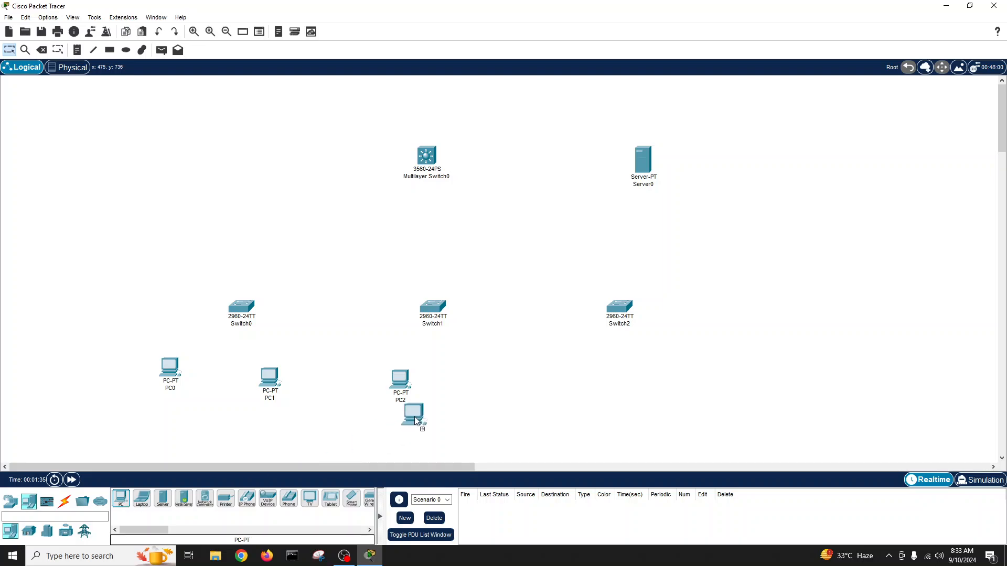
pyautogui.moveTo(472, 382); pyautogui.dragTo(472, 384)
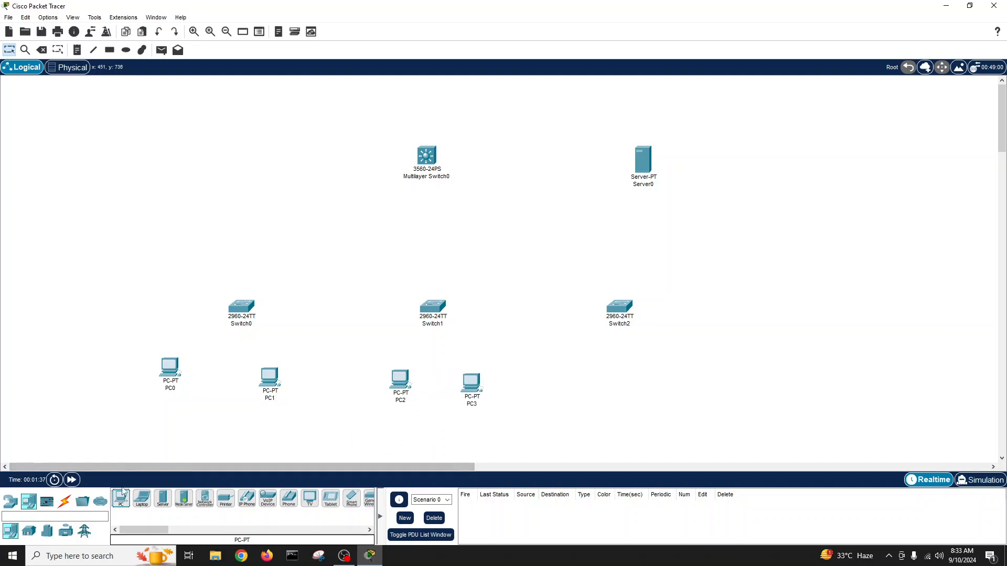
pyautogui.moveTo(121, 500); pyautogui.dragTo(653, 373)
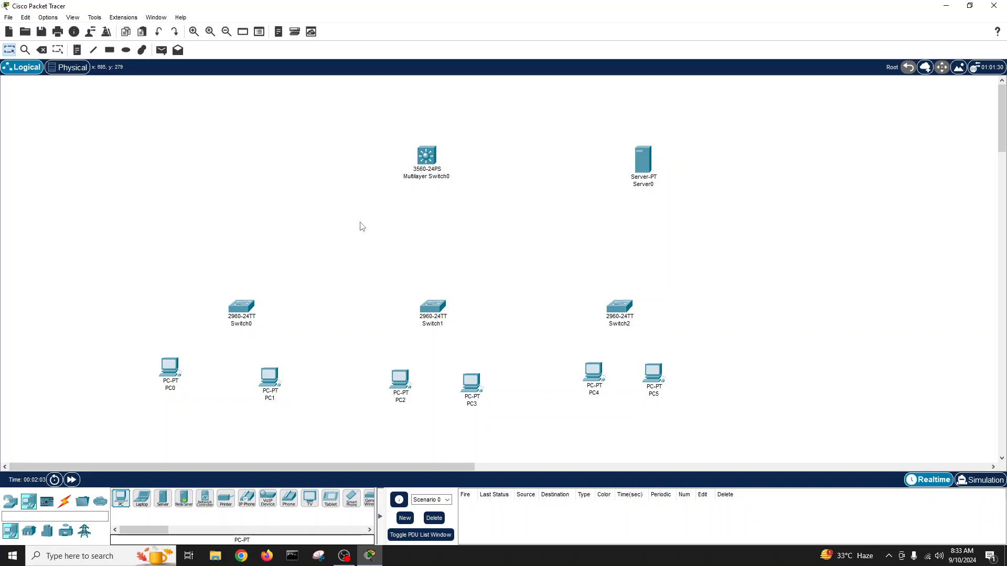
# Connect PC0 and PC1 to Switch0 using the automatically chosen connection type.
pyautogui.click(64, 502)
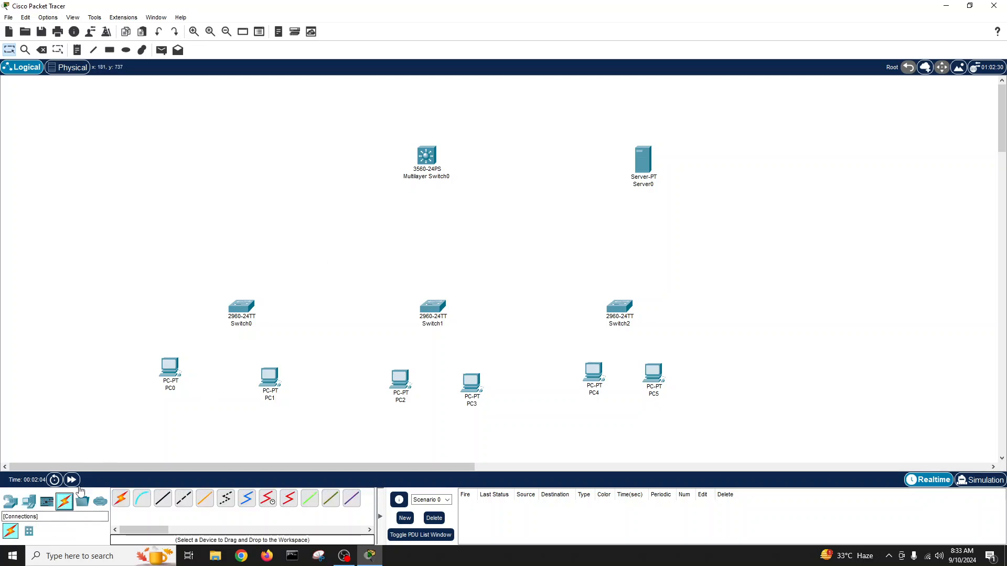
pyautogui.click(174, 366)
pyautogui.click(708, 115)
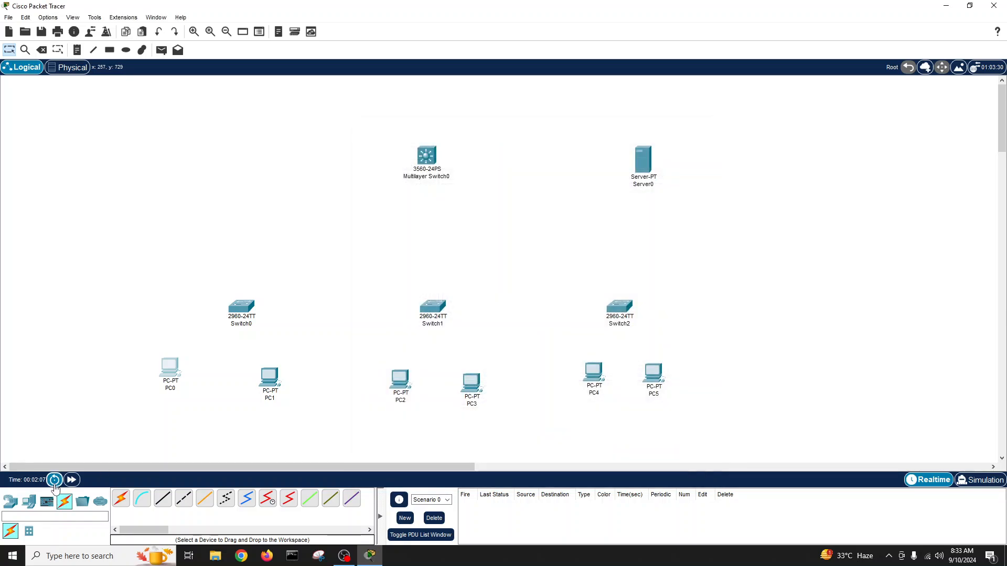
pyautogui.click(121, 498)
pyautogui.click(170, 372)
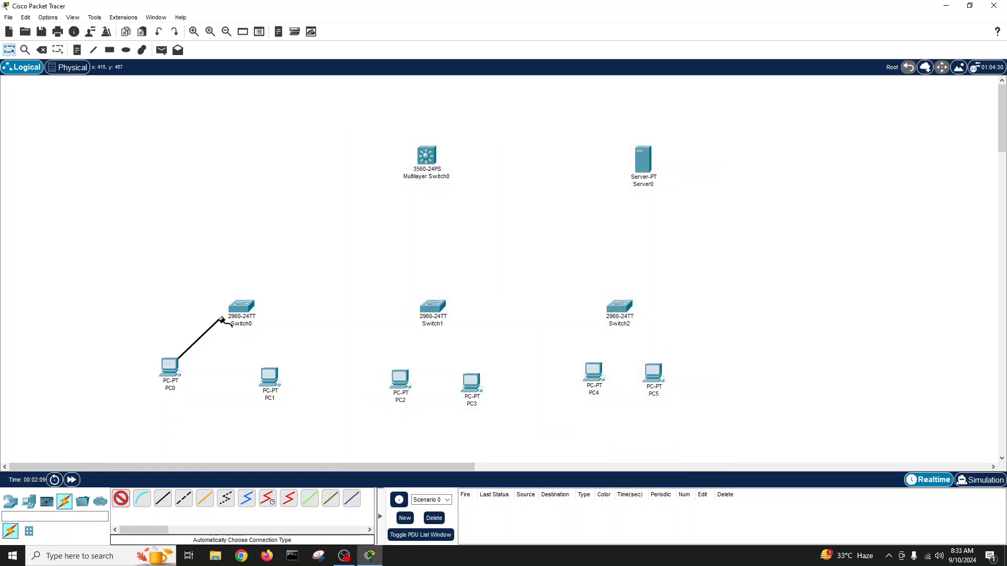
pyautogui.click(239, 308)
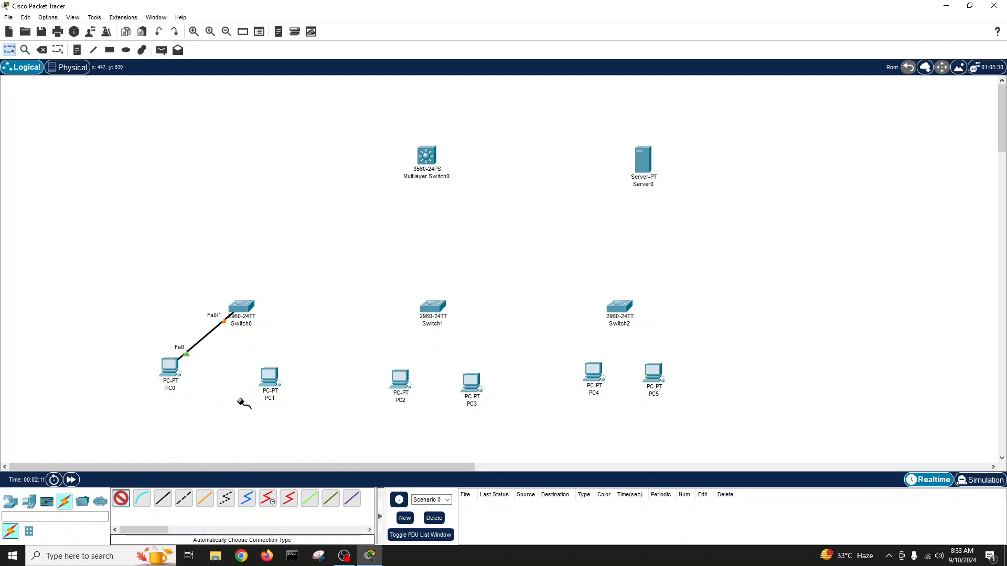
pyautogui.click(269, 374)
pyautogui.click(246, 309)
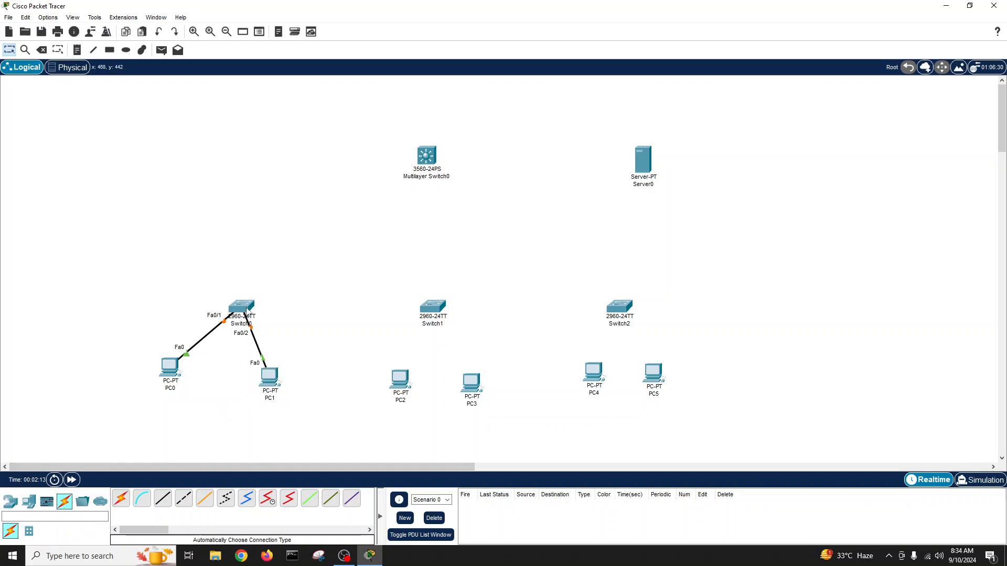
# Connect PC2 and PC3 to Switch1 using the automatically chosen connection type.
pyautogui.click(121, 498)
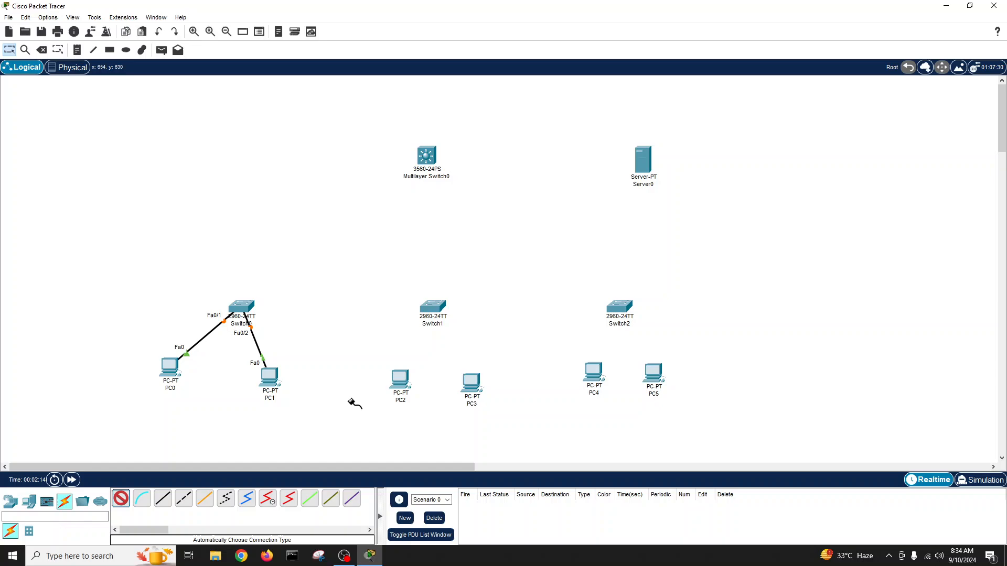
pyautogui.click(398, 380)
pyautogui.click(431, 309)
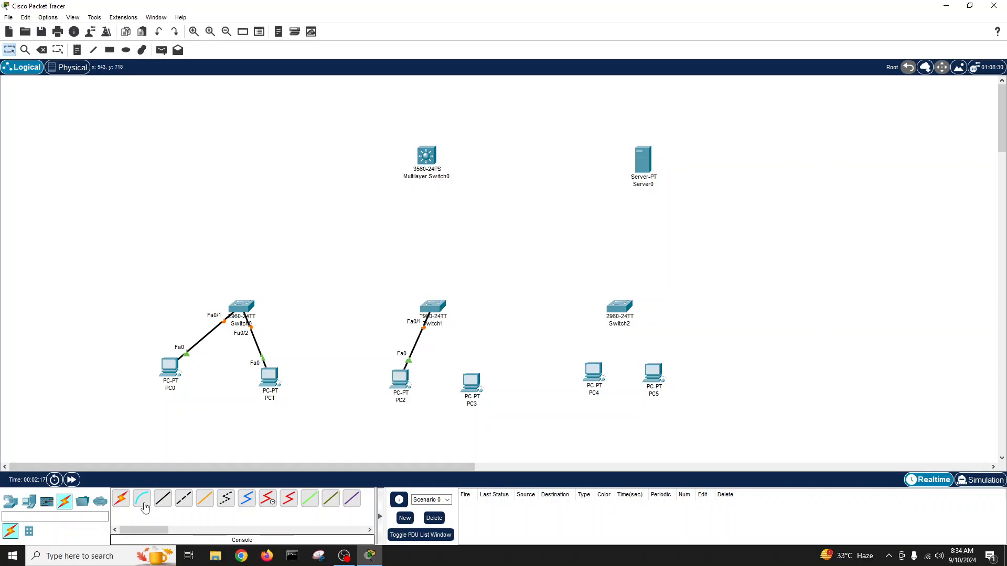
pyautogui.click(120, 498)
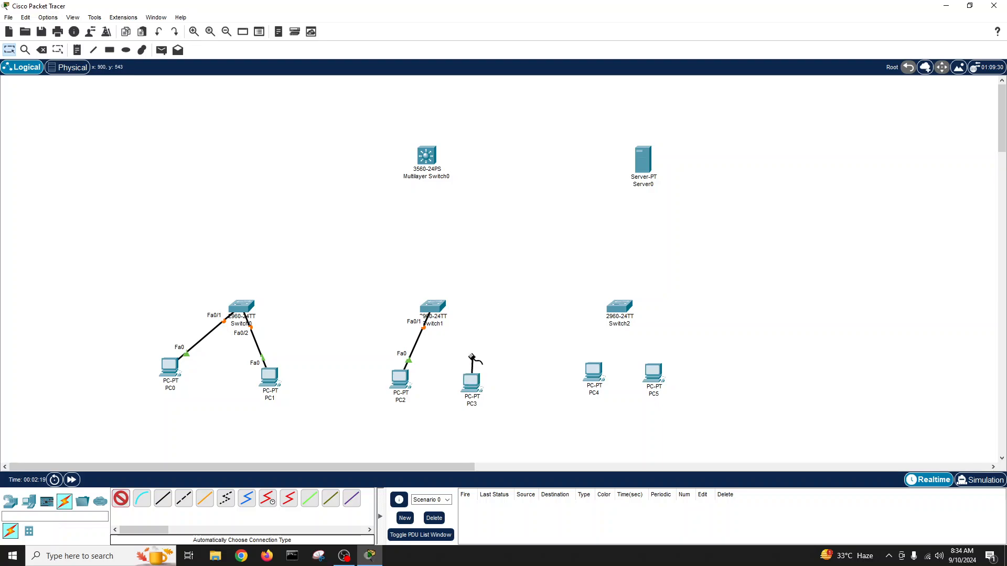
pyautogui.click(472, 380)
pyautogui.click(433, 307)
# Connect PC4 and PC5 to Switch2 with automatically chosen cables, and move PC0 closer to PC1.
pyautogui.click(121, 498)
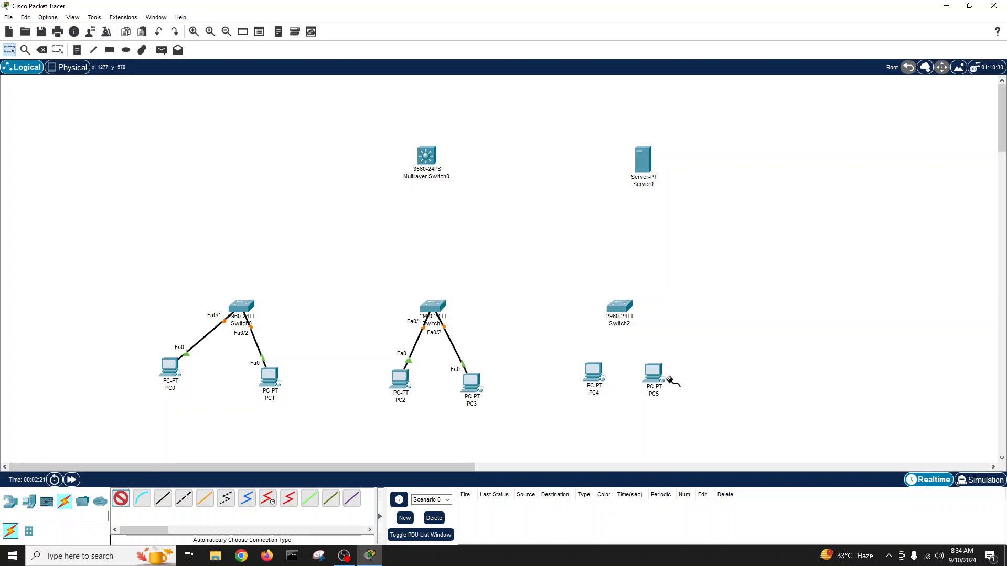
pyautogui.click(593, 372)
pyautogui.click(617, 313)
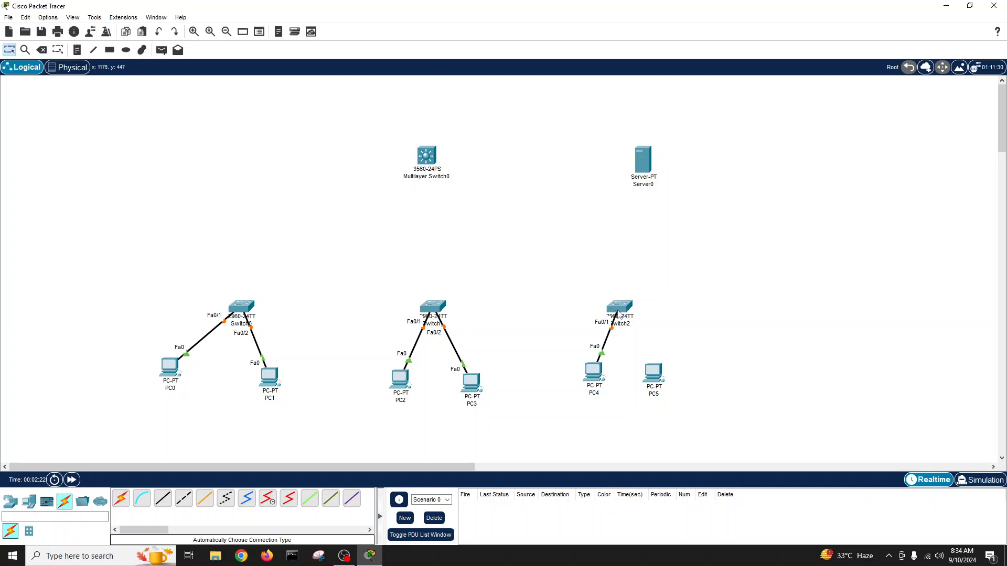
pyautogui.click(121, 498)
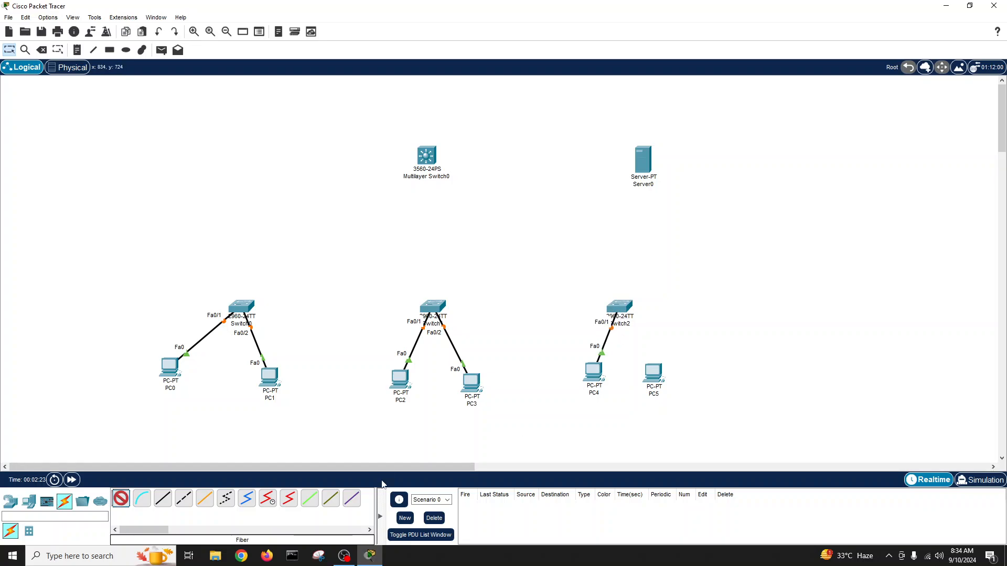
pyautogui.click(662, 375)
pyautogui.click(623, 311)
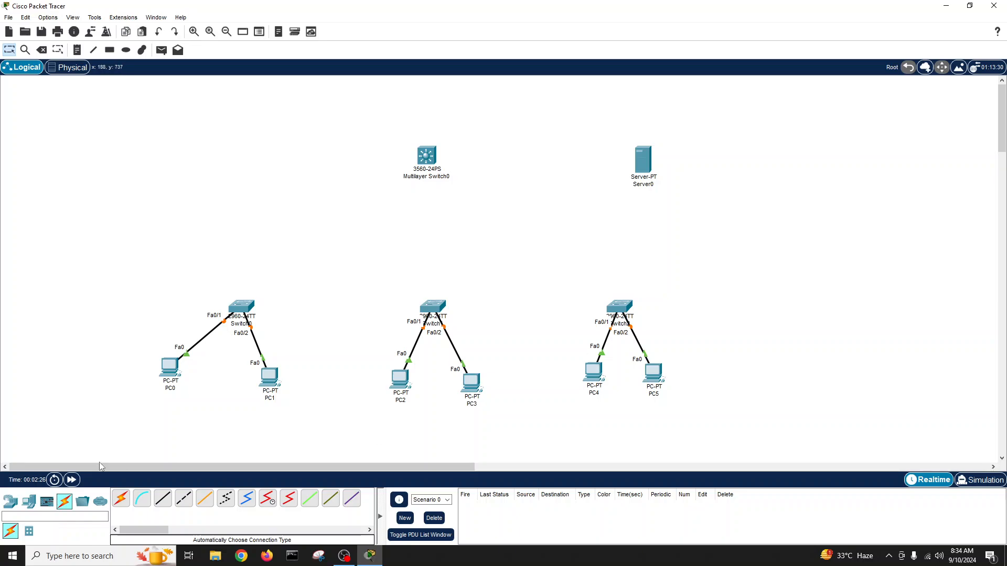
pyautogui.moveTo(156, 371); pyautogui.dragTo(192, 373)
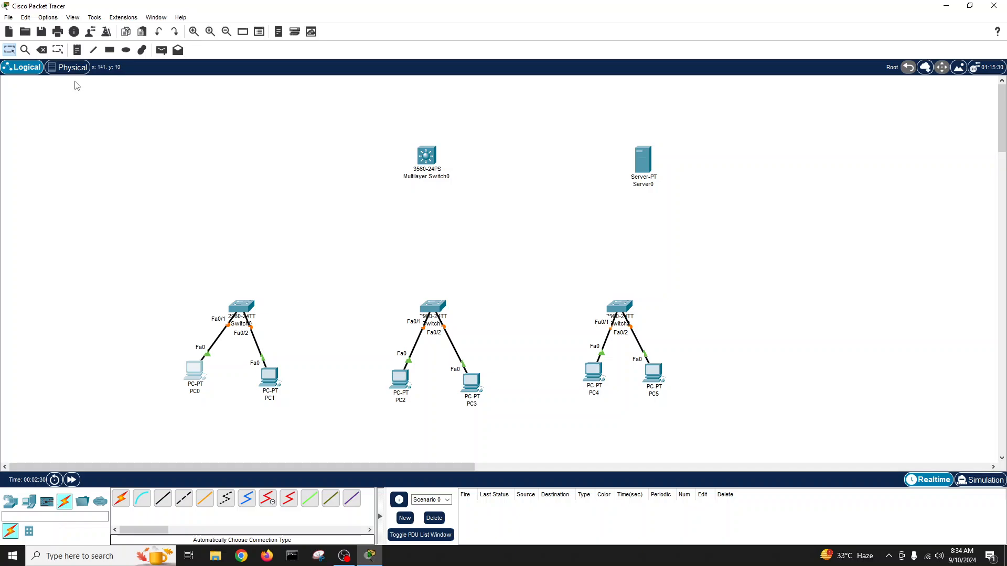
# Draw black-outlined, unfilled rectangles around the Switch0 and Switch1 groups, choosing light yellow #ffff7f as the shape fill color between them.
pyautogui.click(109, 50)
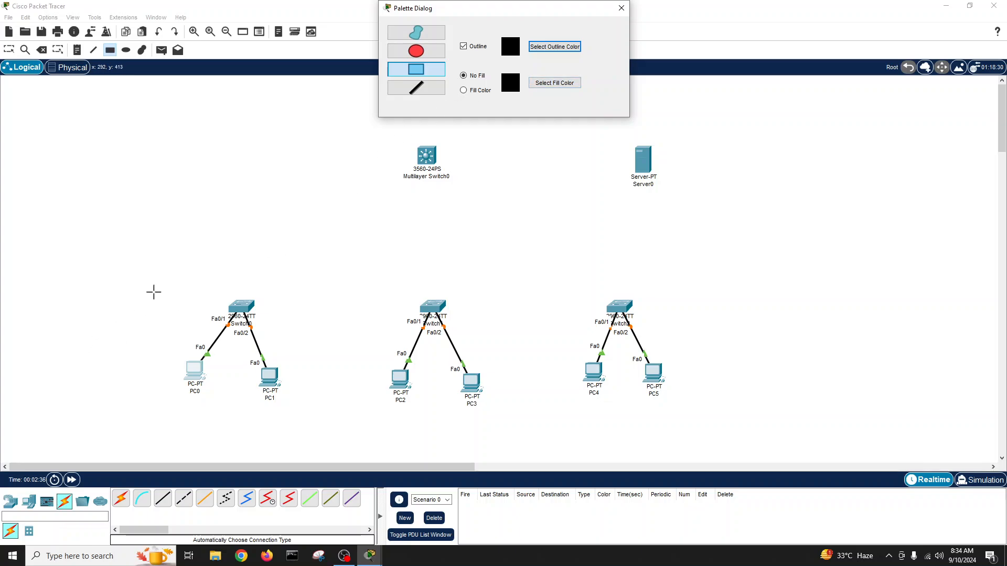
pyautogui.moveTo(145, 294); pyautogui.dragTo(337, 408)
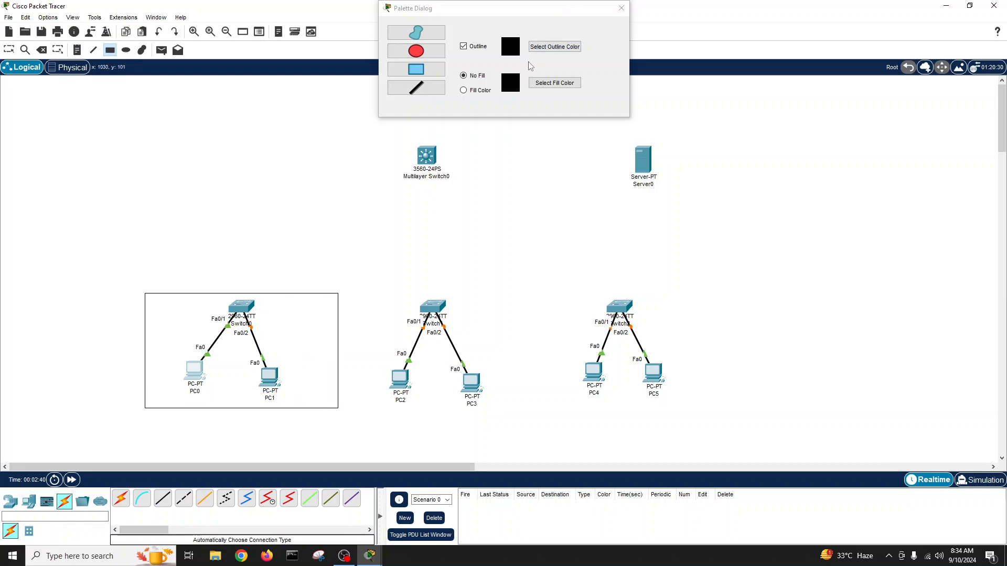
pyautogui.click(552, 84)
pyautogui.click(481, 242)
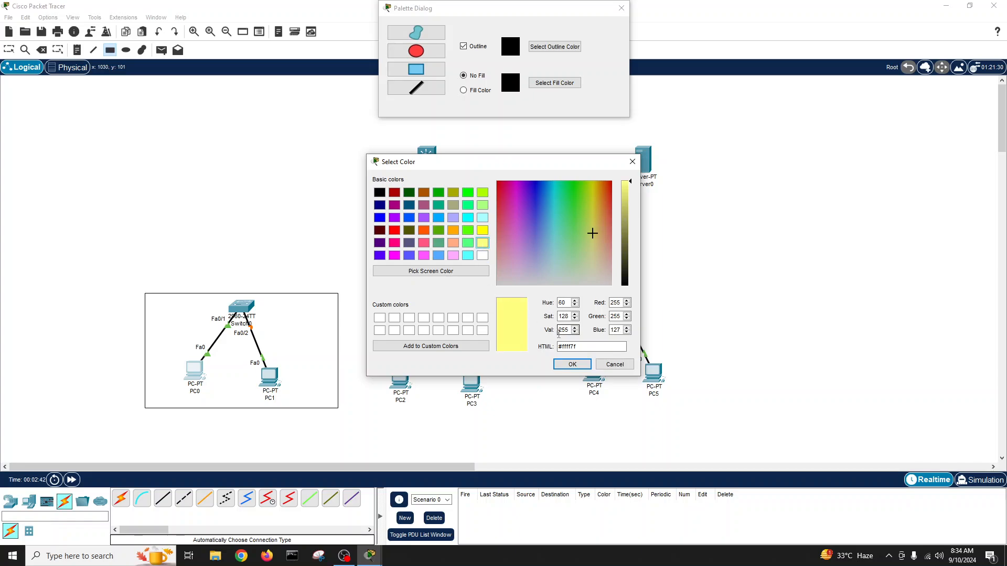
pyautogui.click(572, 364)
pyautogui.moveTo(363, 292); pyautogui.dragTo(511, 425)
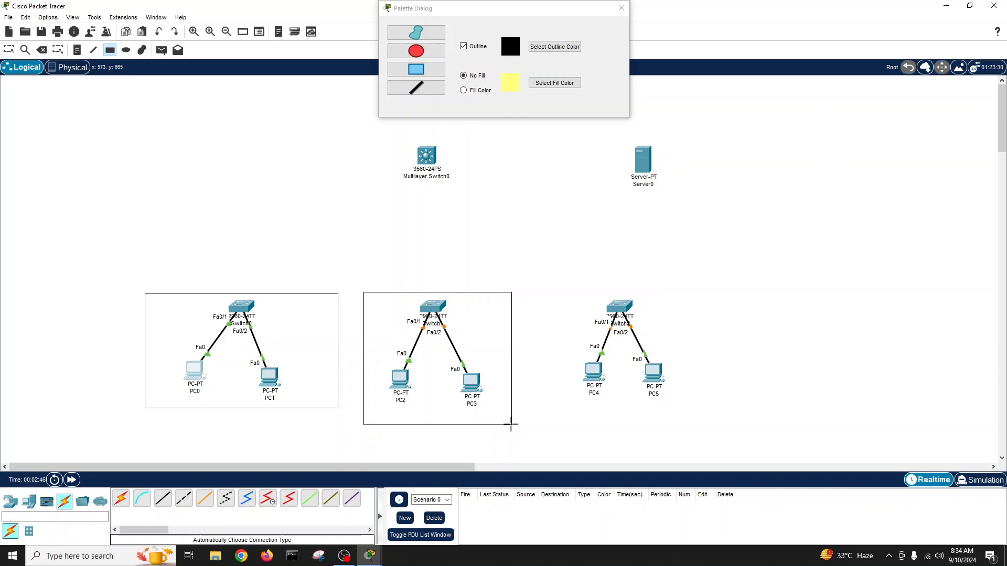
pyautogui.click(8, 50)
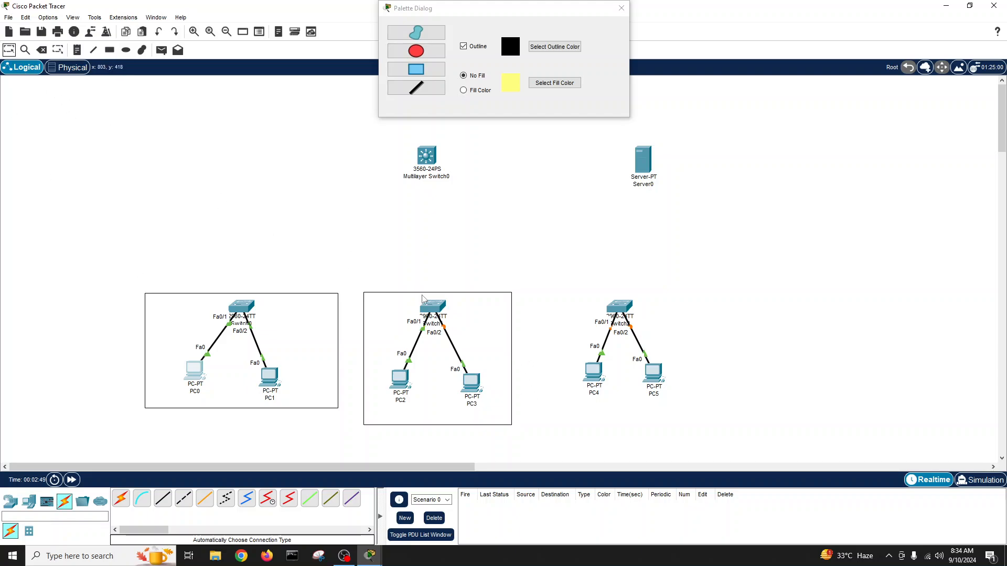
# Enable the light yellow fill for shapes and draw a black-outlined rectangle around the Switch2 group with PC4 and PC5.
pyautogui.click(464, 91)
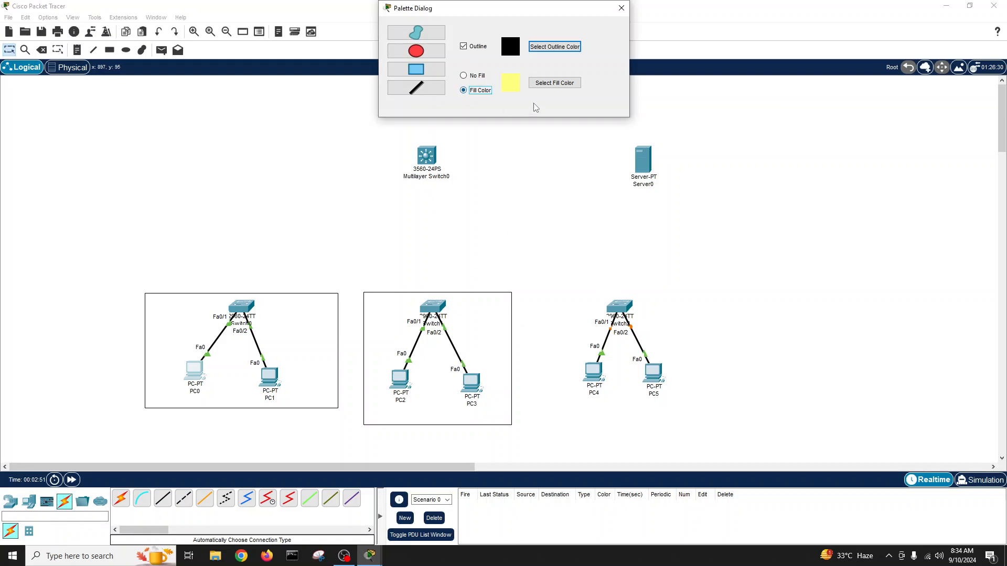
pyautogui.click(540, 84)
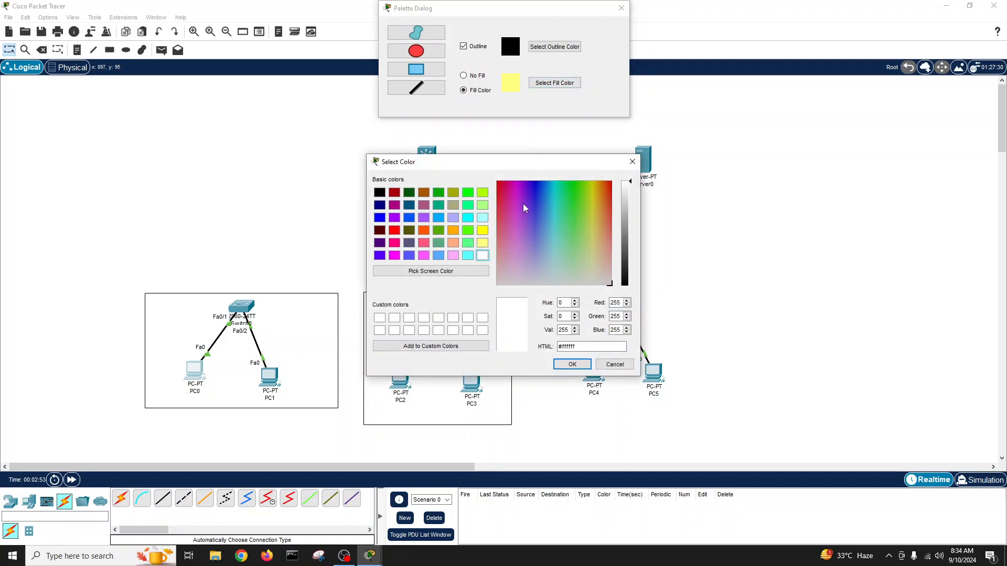
pyautogui.click(573, 364)
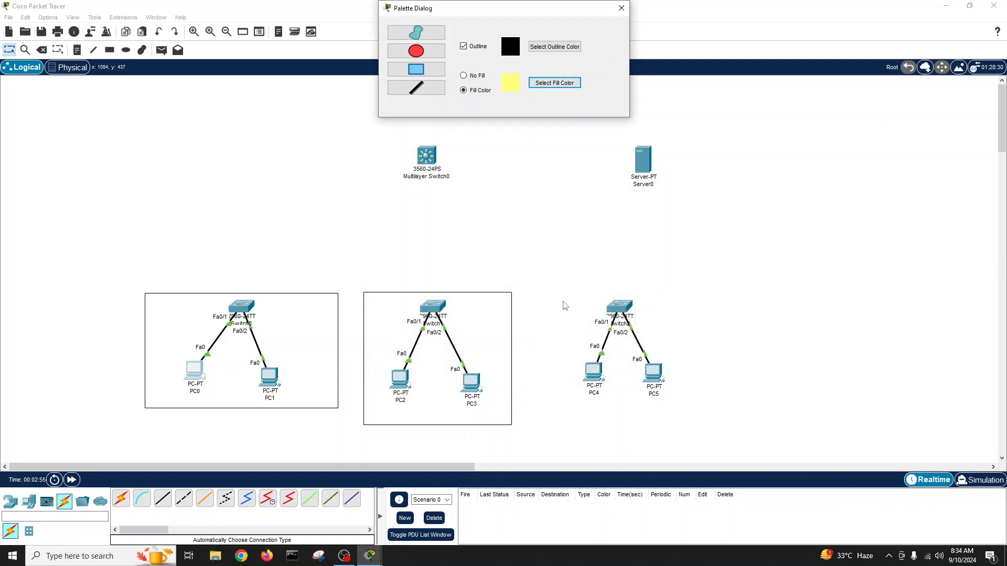
pyautogui.click(109, 50)
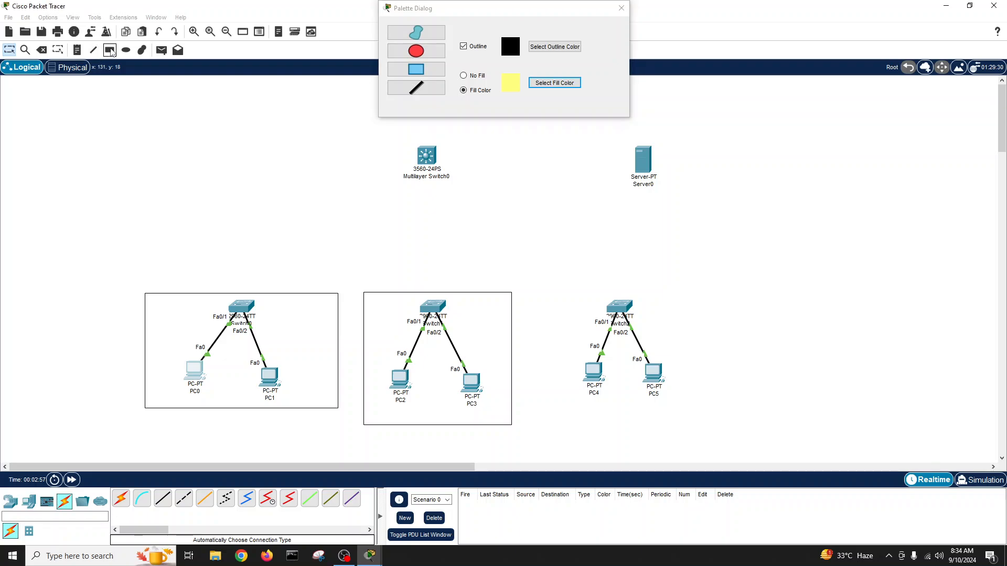
pyautogui.moveTo(561, 288); pyautogui.dragTo(700, 420)
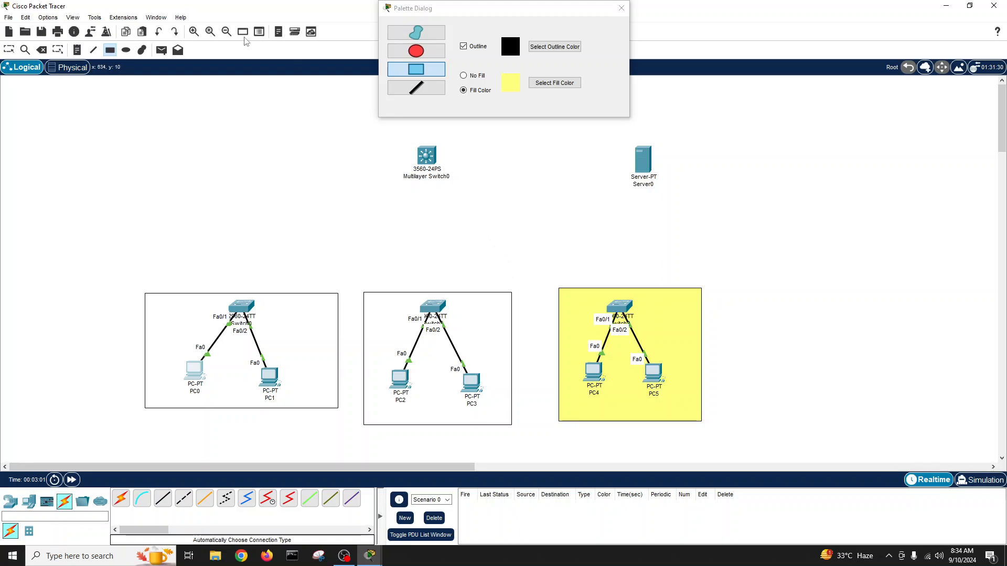
pyautogui.click(9, 50)
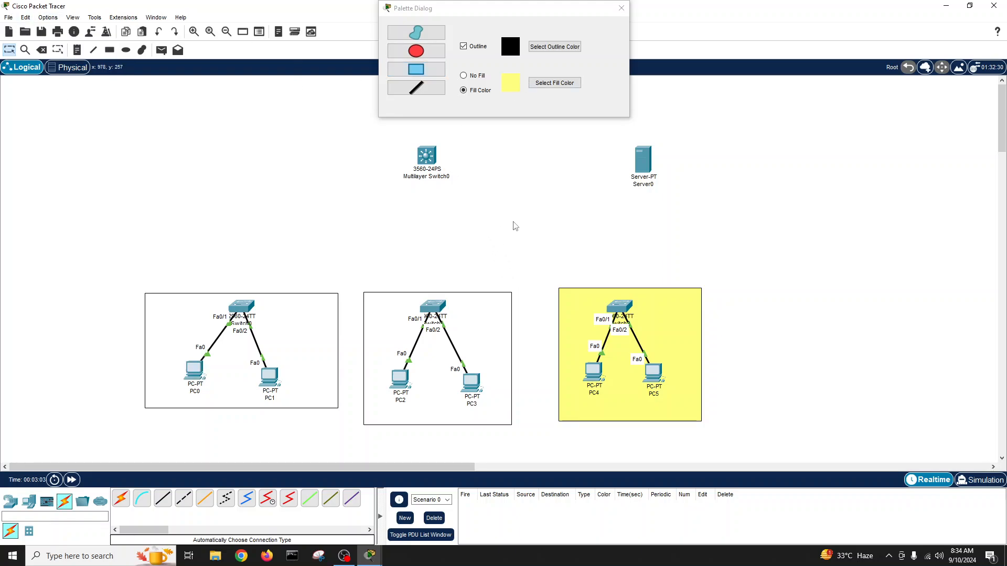
# Delete the unfilled rectangle around the Switch1 group.
pyautogui.click(493, 297)
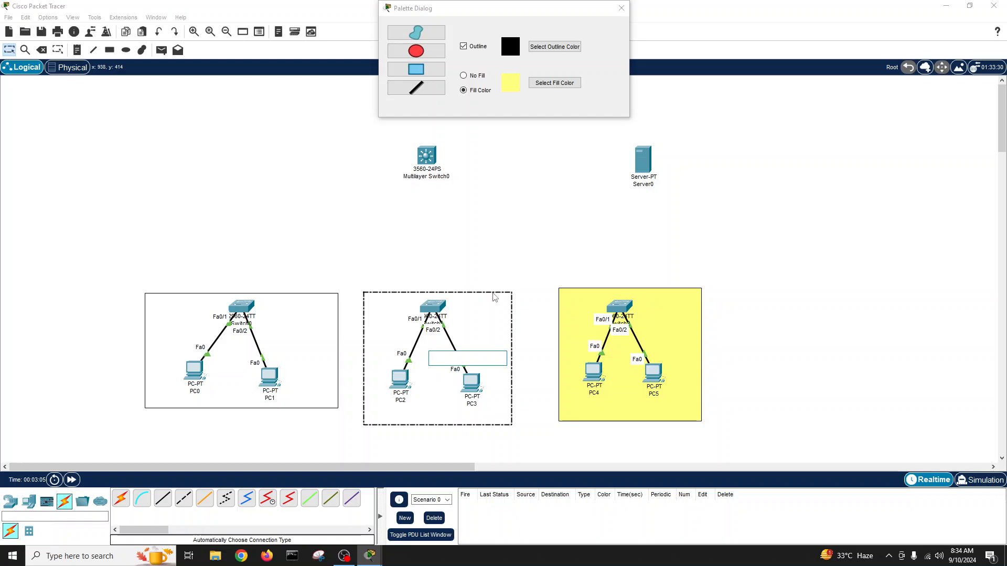
pyautogui.click(543, 171)
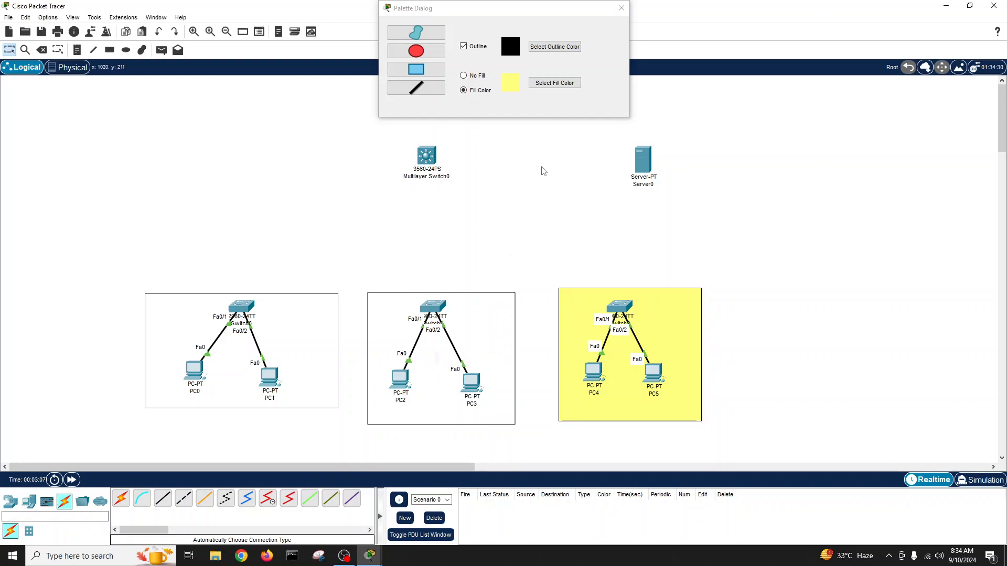
pyautogui.click(622, 8)
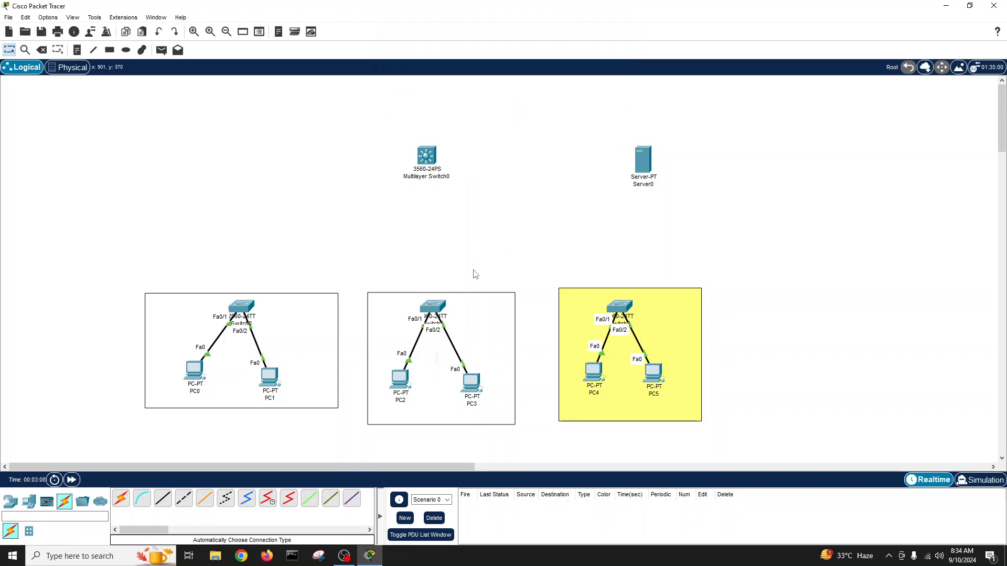
pyautogui.click(484, 298)
pyautogui.click(524, 272)
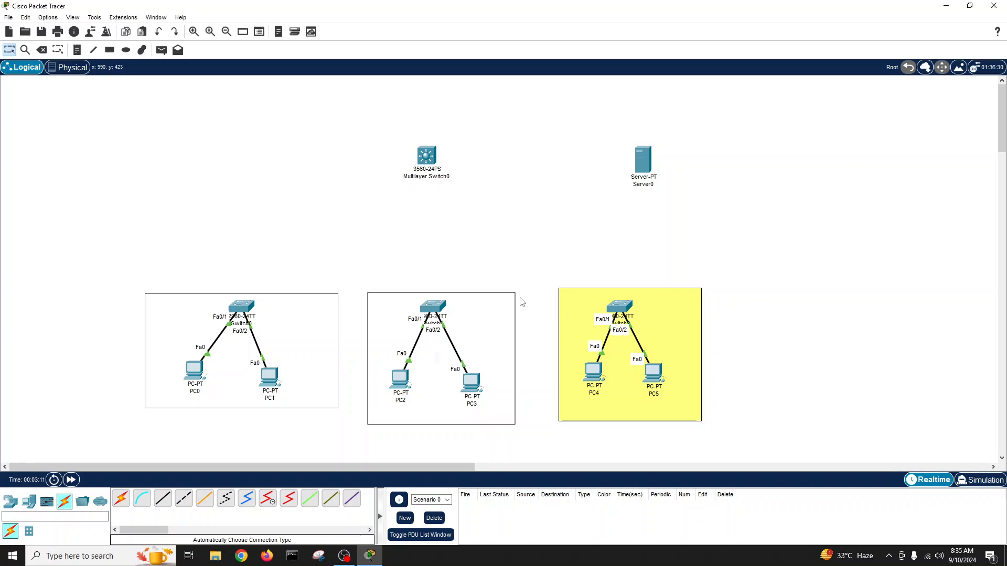
pyautogui.click(516, 307)
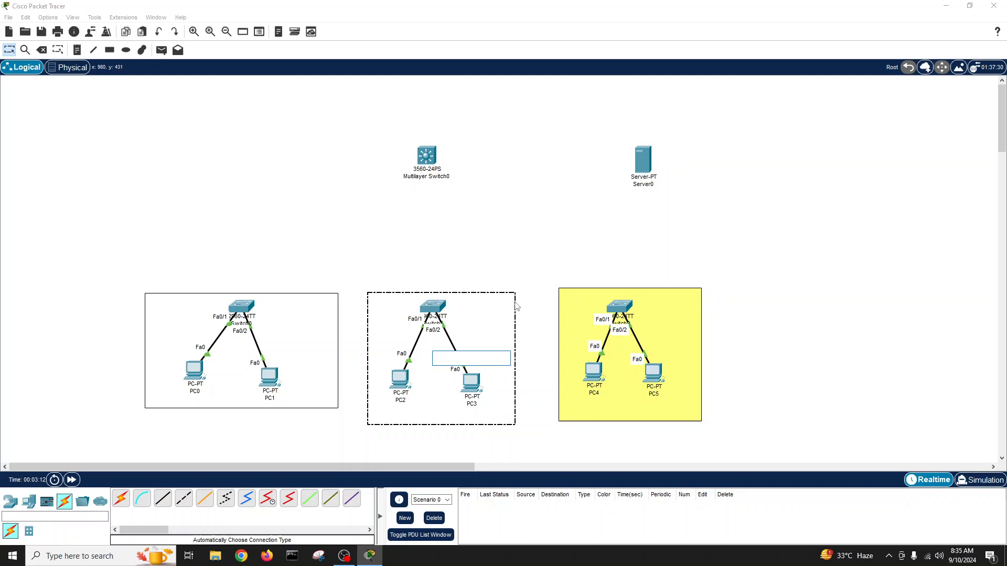
pyautogui.click(515, 261)
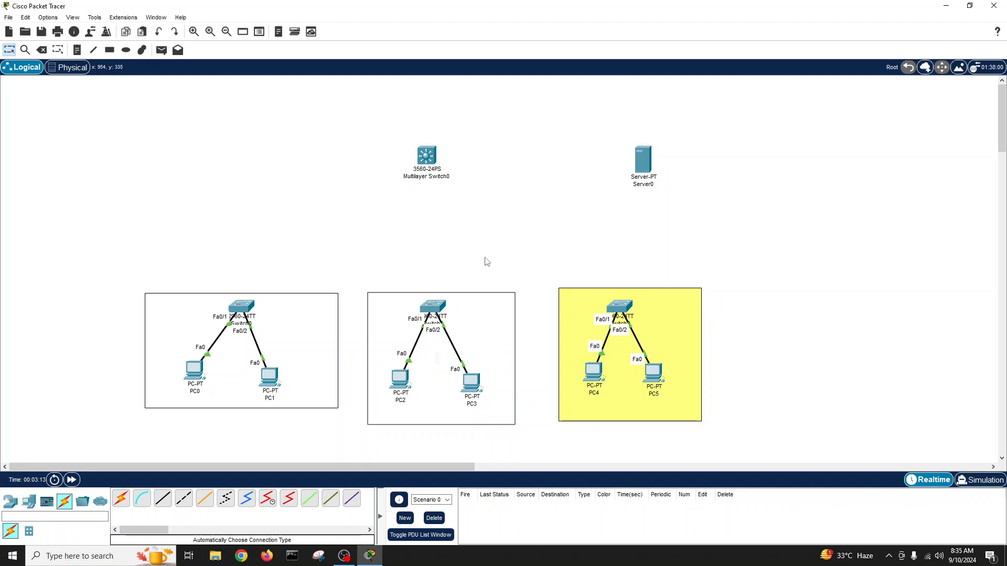
pyautogui.click(373, 296)
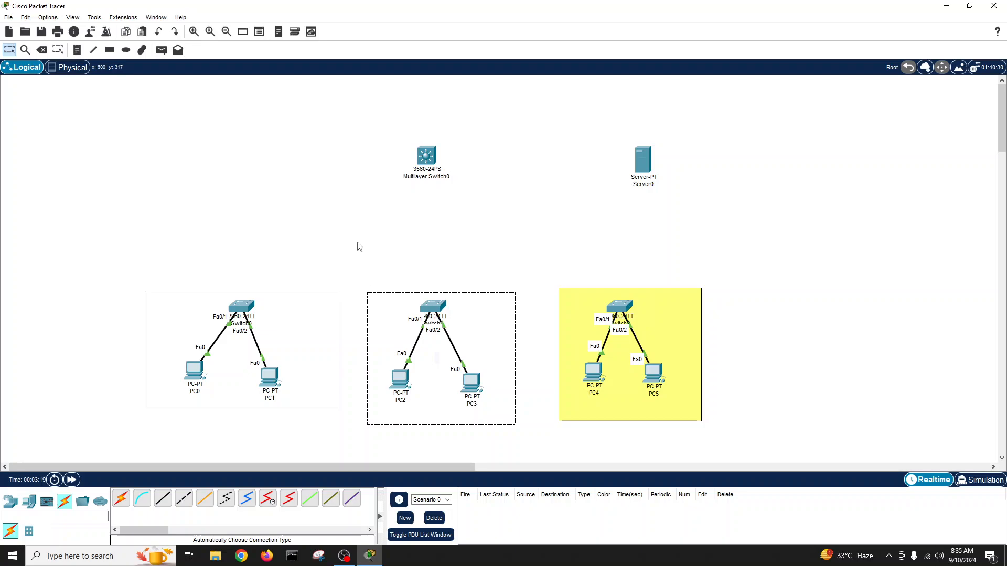
pyautogui.press('Delete')
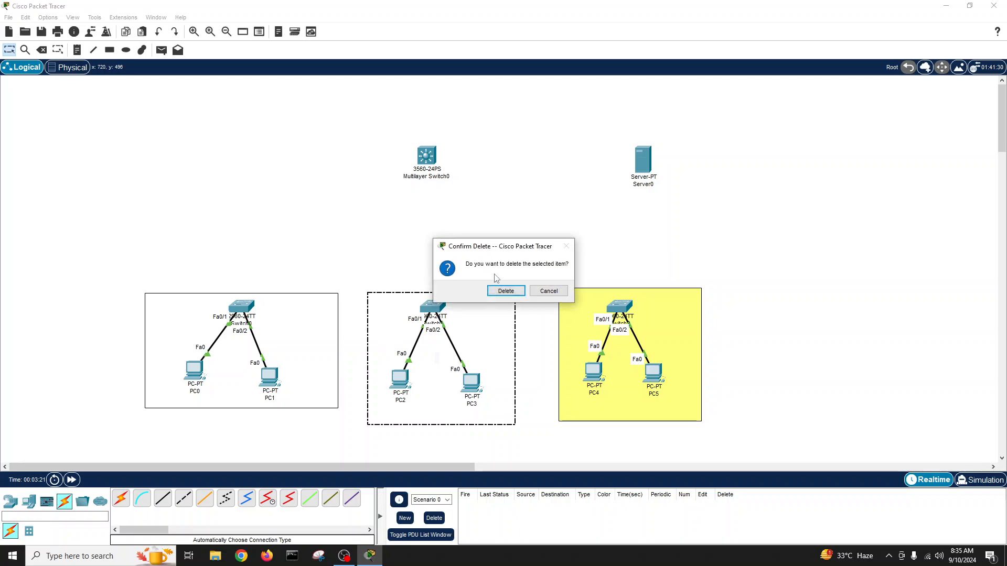
pyautogui.click(504, 288)
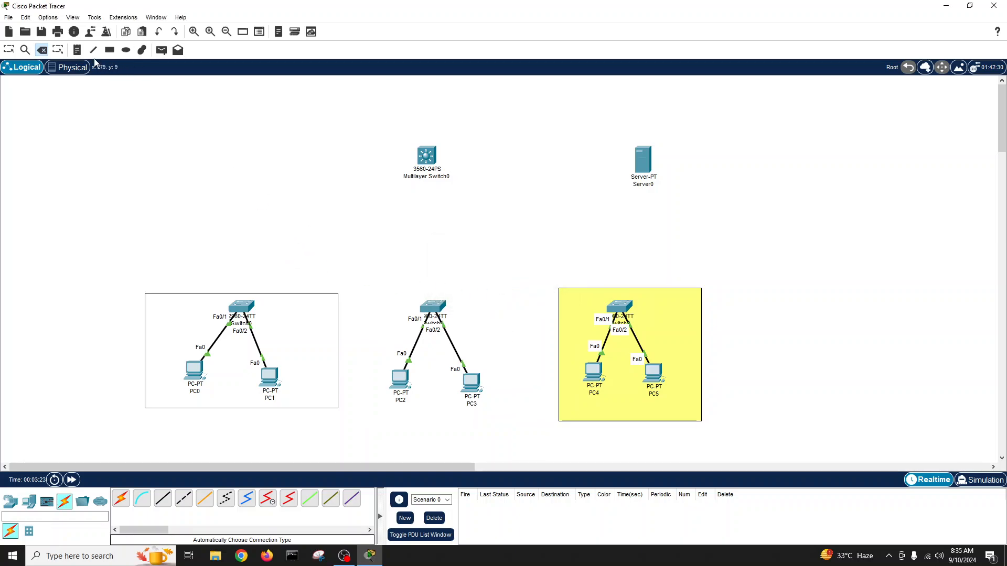
# Set the shape fill color to cyan #00ffff and draw a filled rectangle around the Switch1 group with PC2 and PC3.
pyautogui.click(110, 50)
pyautogui.click(554, 83)
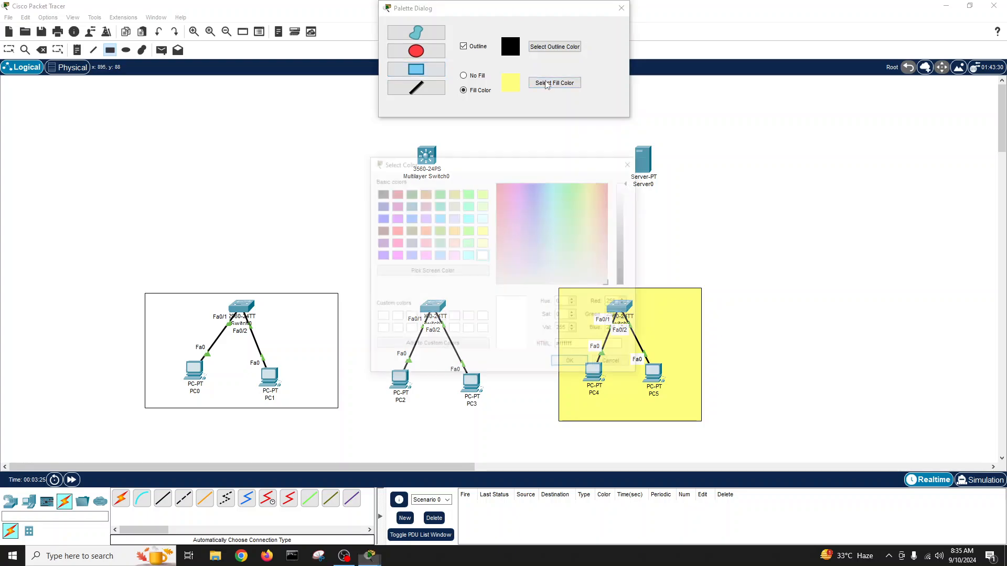
pyautogui.click(468, 219)
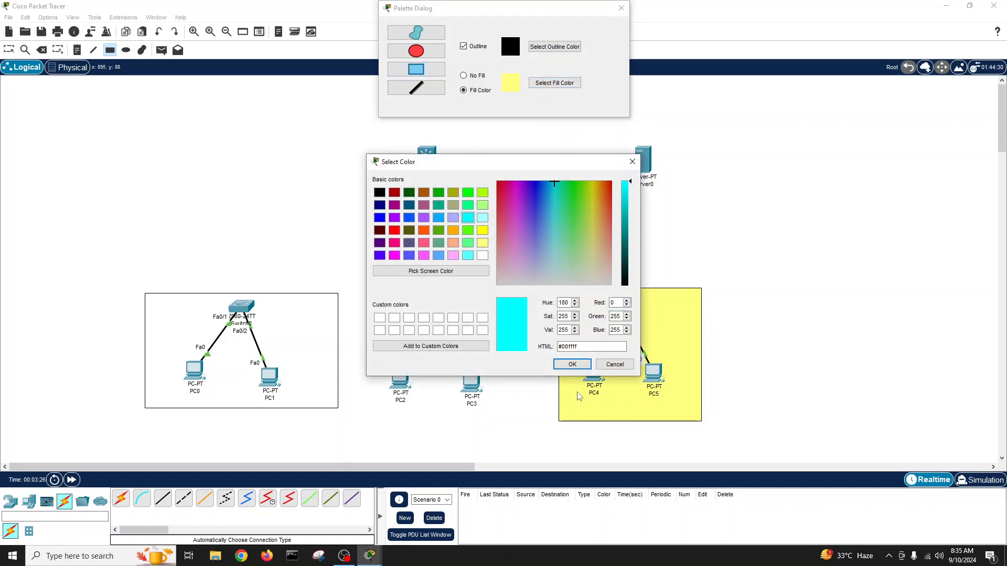
pyautogui.click(572, 364)
pyautogui.moveTo(355, 287); pyautogui.dragTo(535, 424)
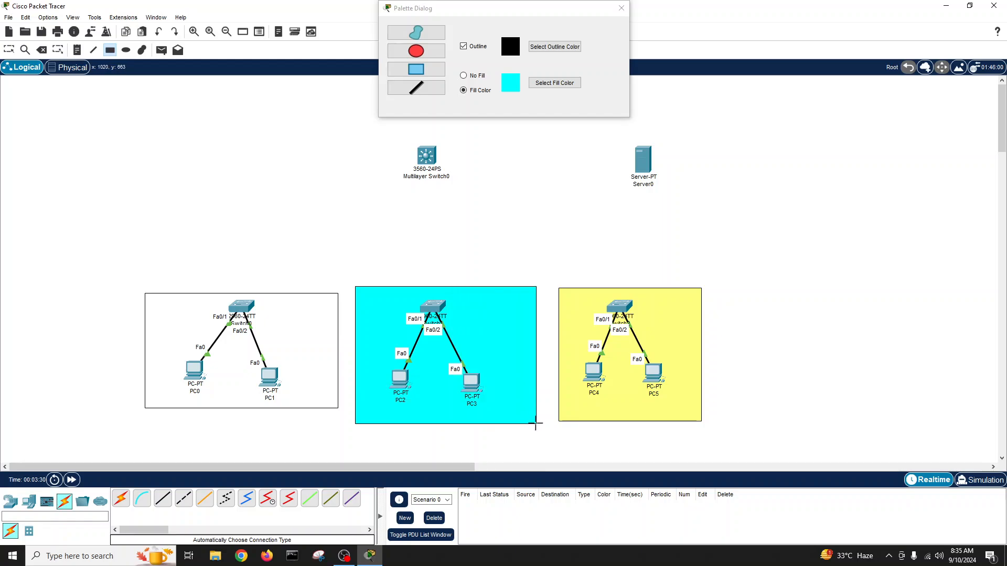
pyautogui.click(622, 8)
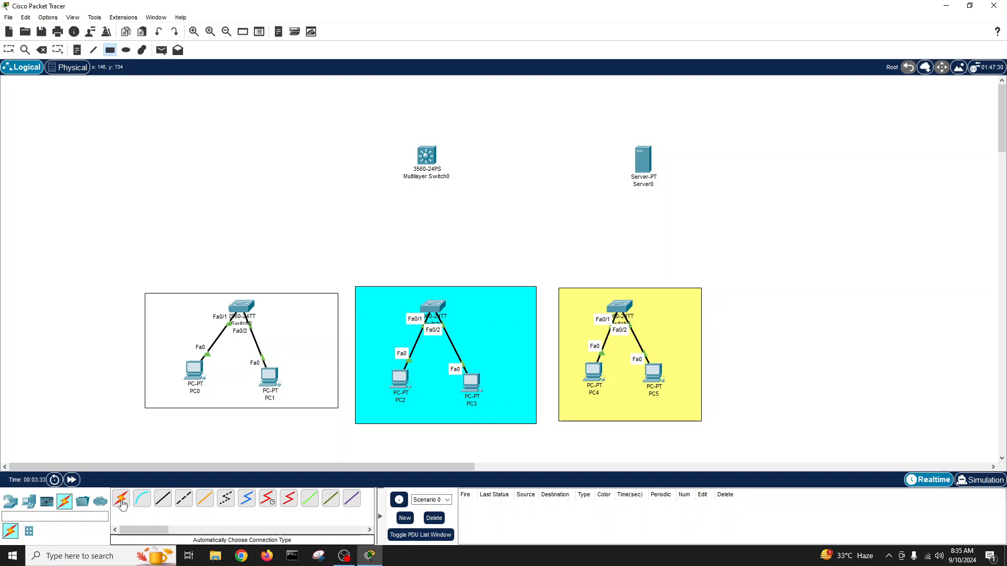
# Connect FastEthernet0/1 of Multilayer Switch0 to FastEthernet0/24 of Switch0 with a Copper Cross-Over cable.
pyautogui.click(183, 498)
pyautogui.click(423, 158)
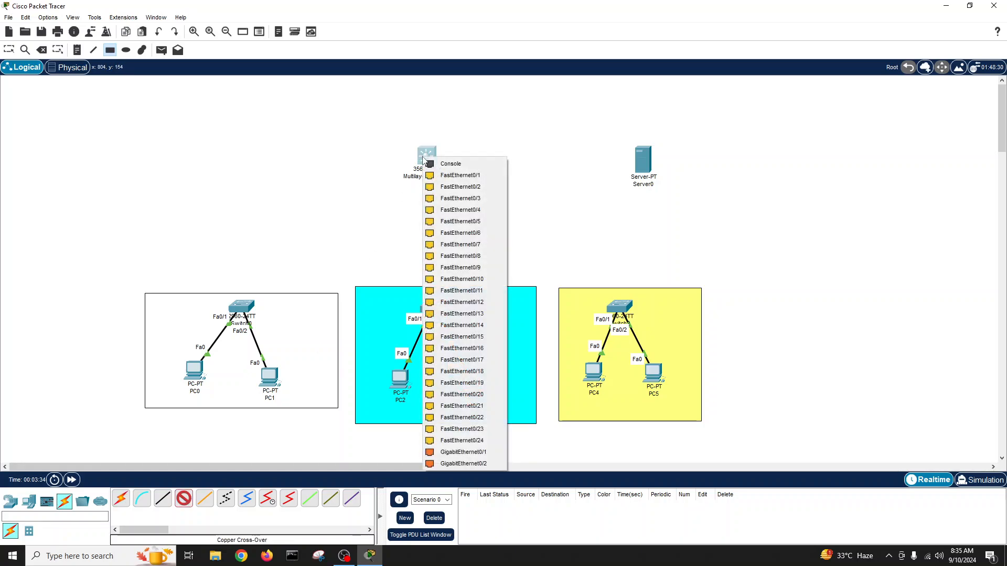
pyautogui.click(451, 175)
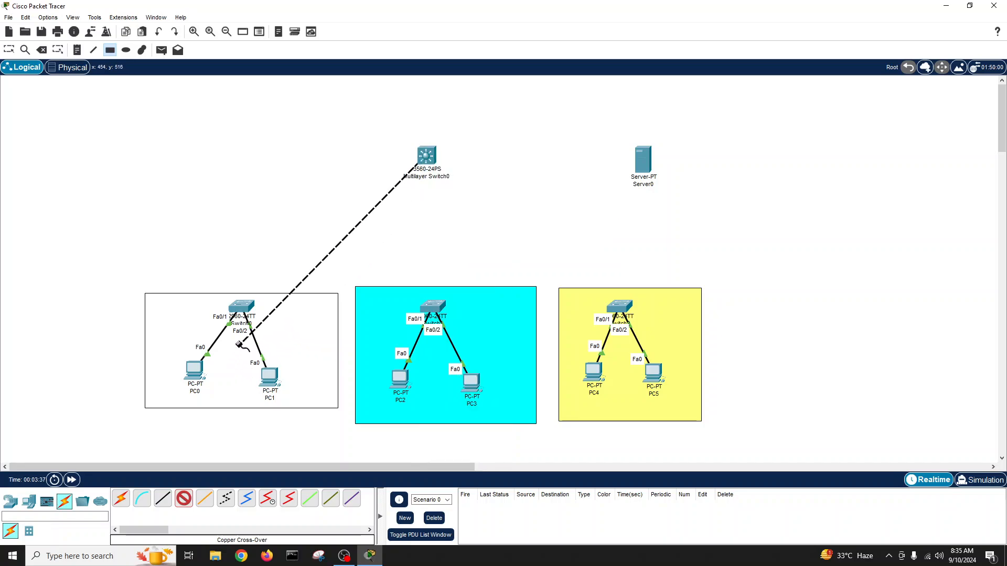
pyautogui.click(244, 308)
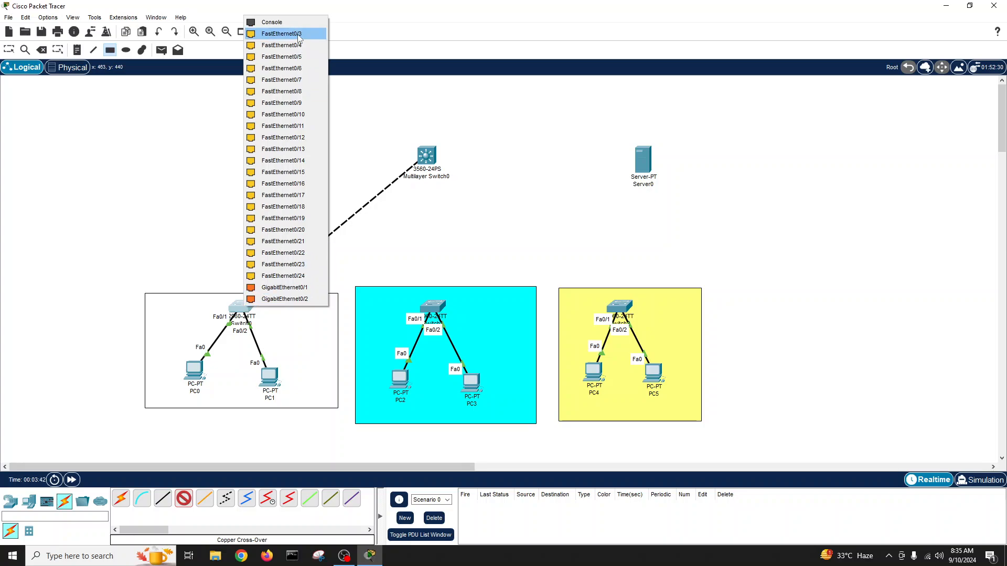
pyautogui.click(291, 276)
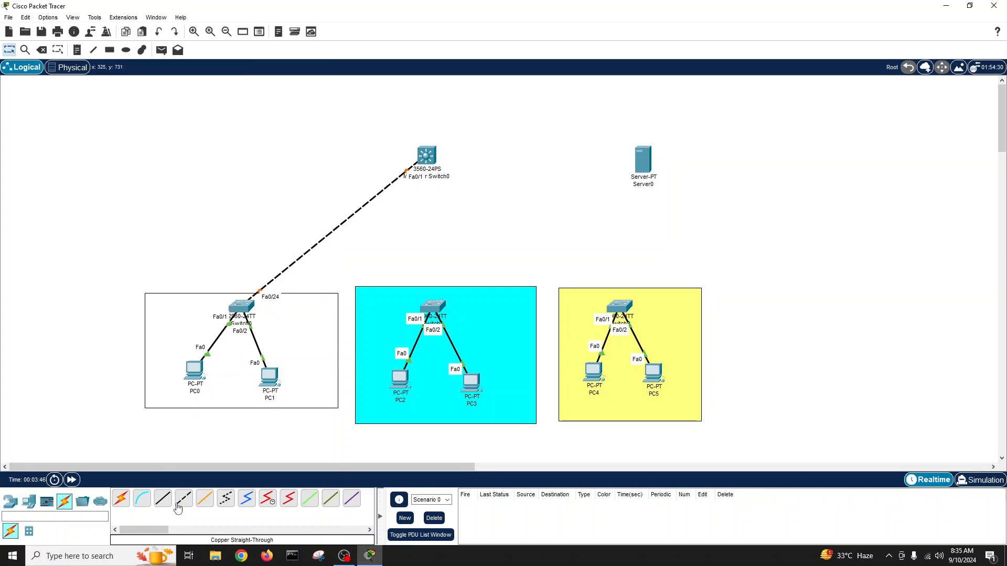
# Connect FastEthernet0/2 of Multilayer Switch0 to FastEthernet0/24 of Switch1 with a Copper Cross-Over cable.
pyautogui.click(183, 498)
pyautogui.click(425, 157)
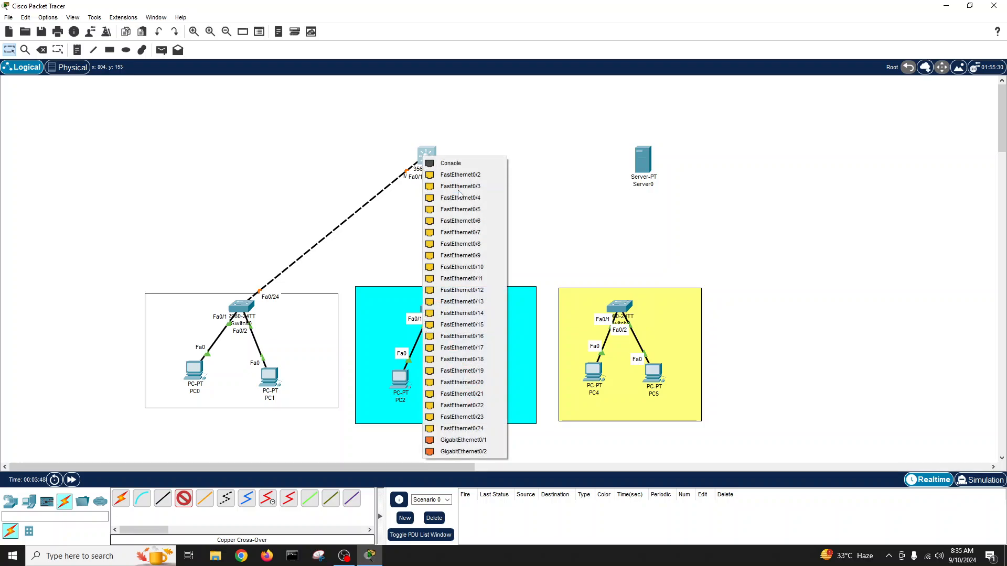
pyautogui.click(443, 188)
pyautogui.click(433, 305)
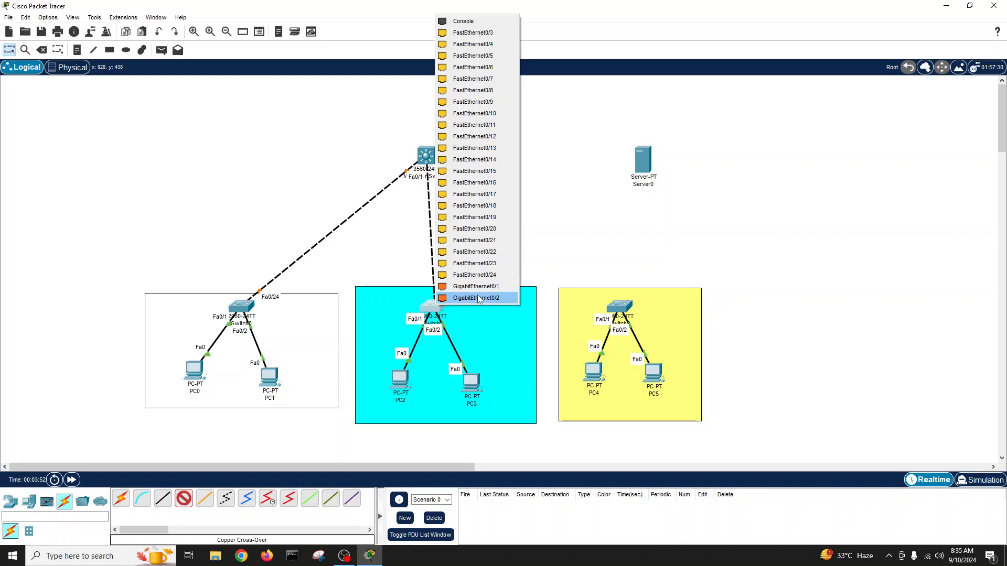
pyautogui.click(455, 278)
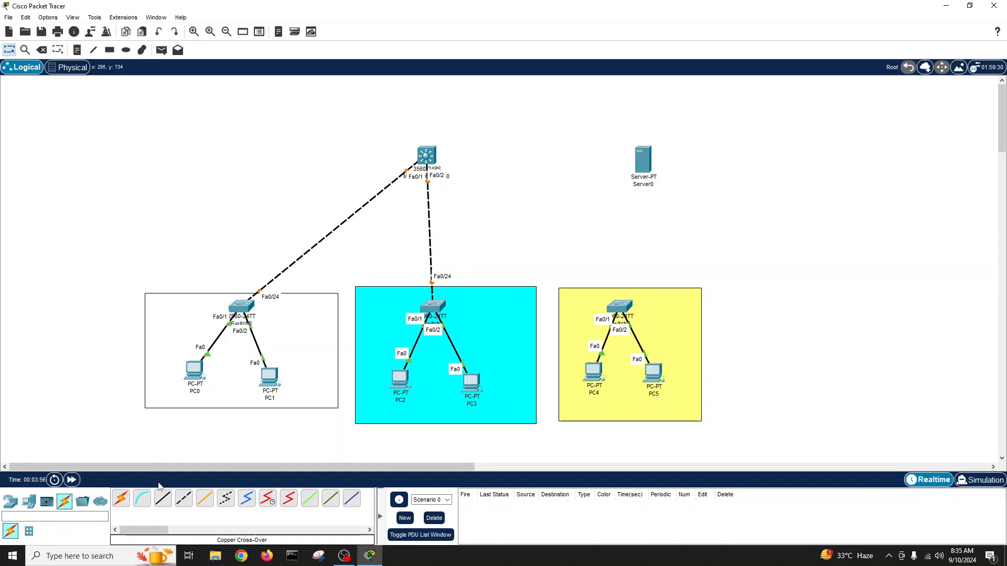
# Connect FastEthernet0/3 of Multilayer Switch0 to FastEthernet0/24 of Switch2 with a Copper Cross-Over cable.
pyautogui.click(187, 504)
pyautogui.click(432, 155)
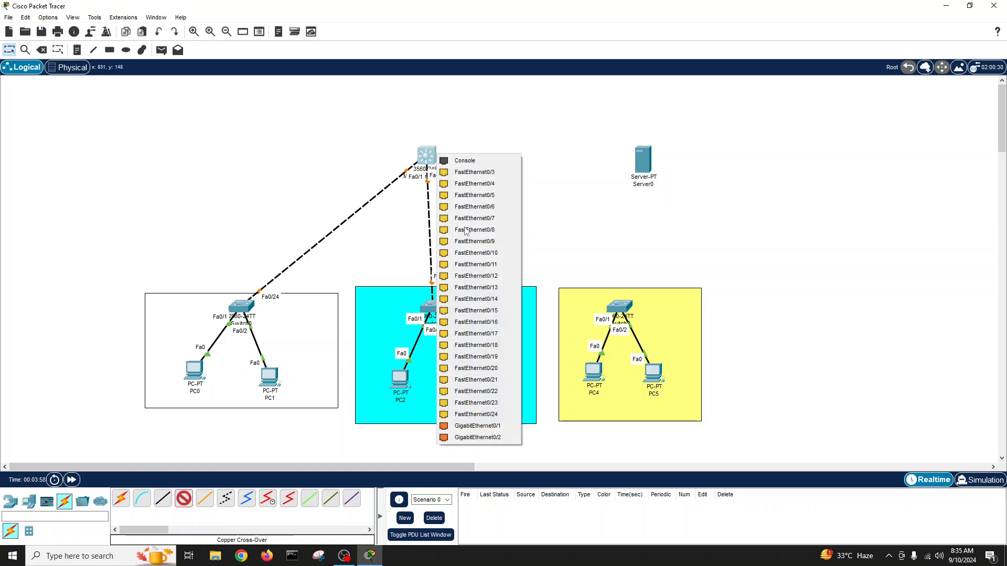
pyautogui.click(617, 305)
pyautogui.click(664, 281)
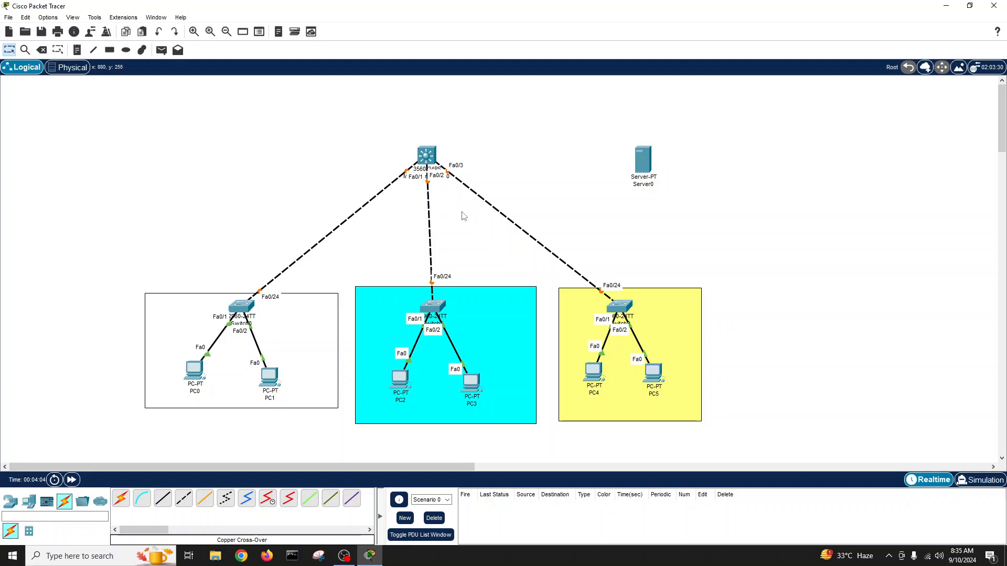
# Connect Server0 to Multilayer Switch0 using the automatically chosen connection type.
pyautogui.click(122, 499)
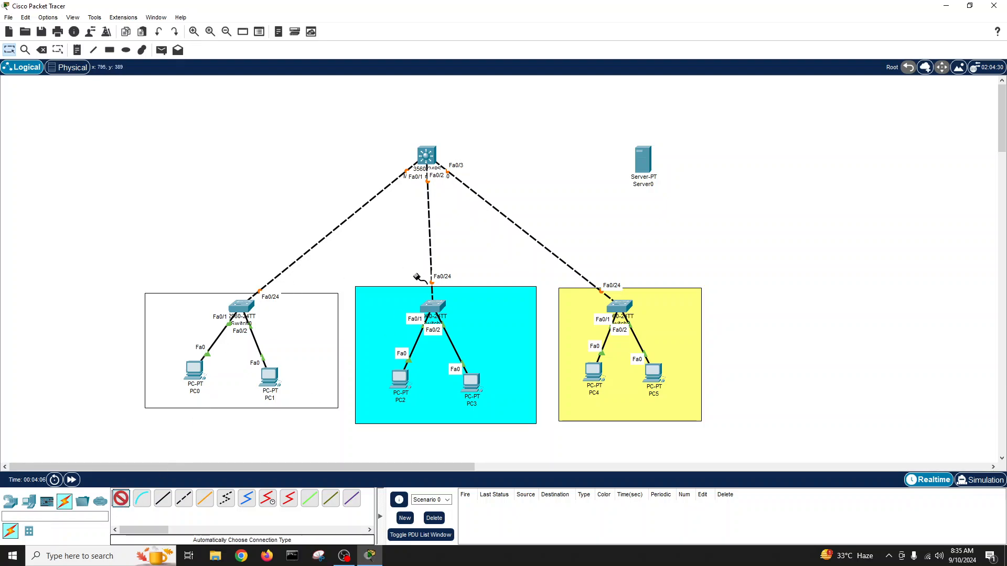
pyautogui.click(649, 161)
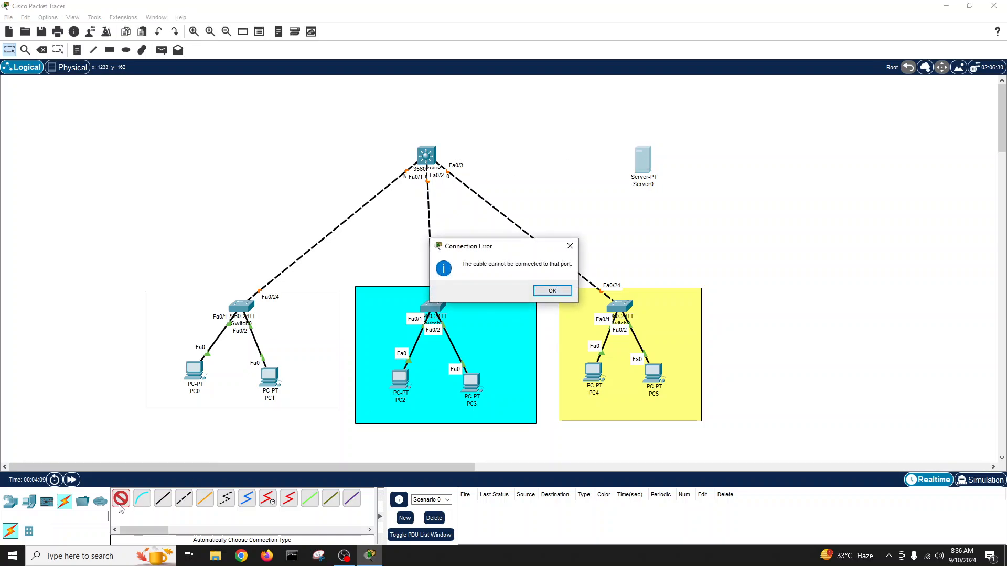
pyautogui.click(554, 292)
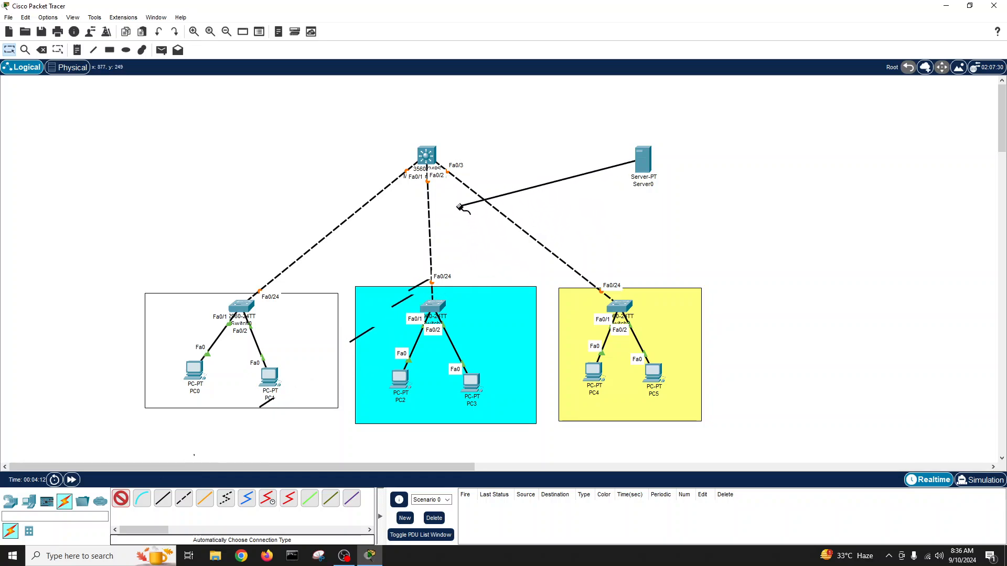
pyautogui.click(431, 155)
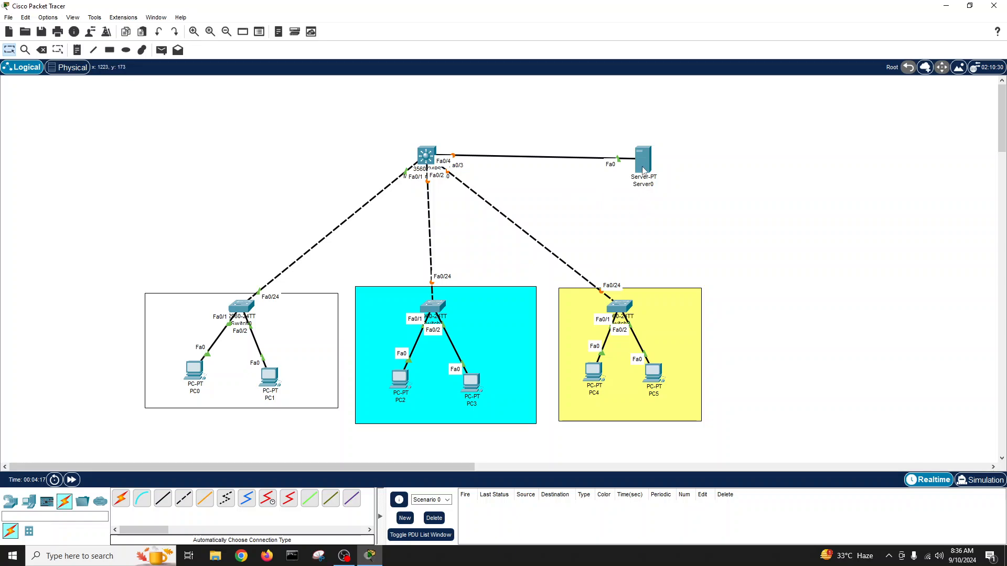
# Move Server0 slightly away from the multilayer switch and change its display name to DHCP Server.
pyautogui.moveTo(644, 169); pyautogui.dragTo(655, 166)
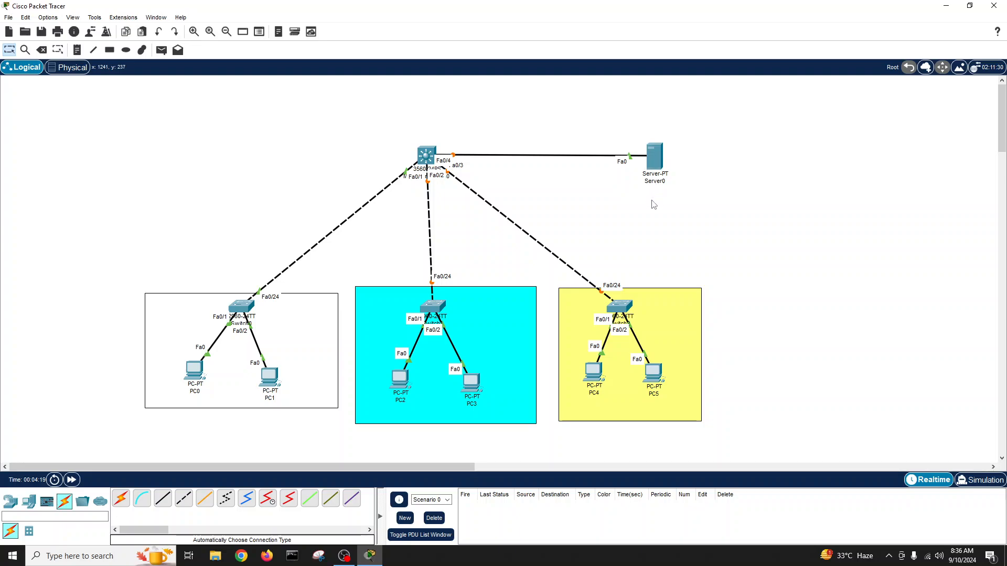
pyautogui.click(650, 181)
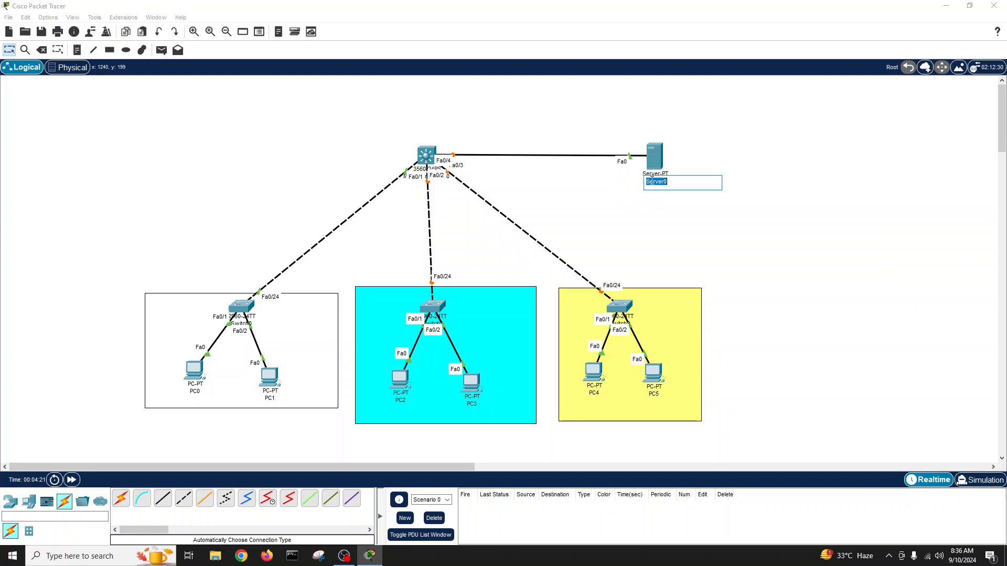
pyautogui.write('DHCP Server')
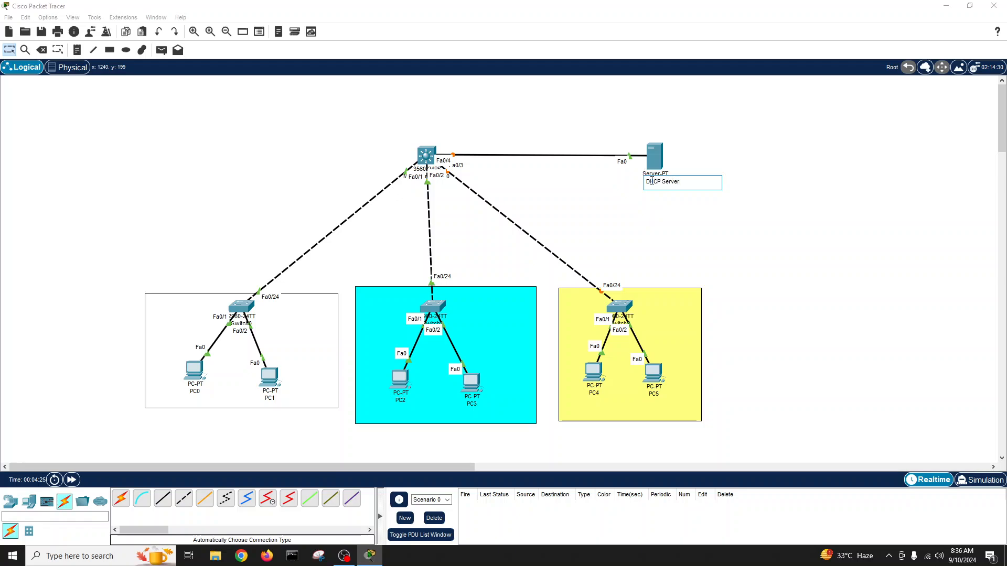
# Finish renaming the server as DHCP Server and nudge it slightly closer to the multilayer switch.
pyautogui.click(668, 211)
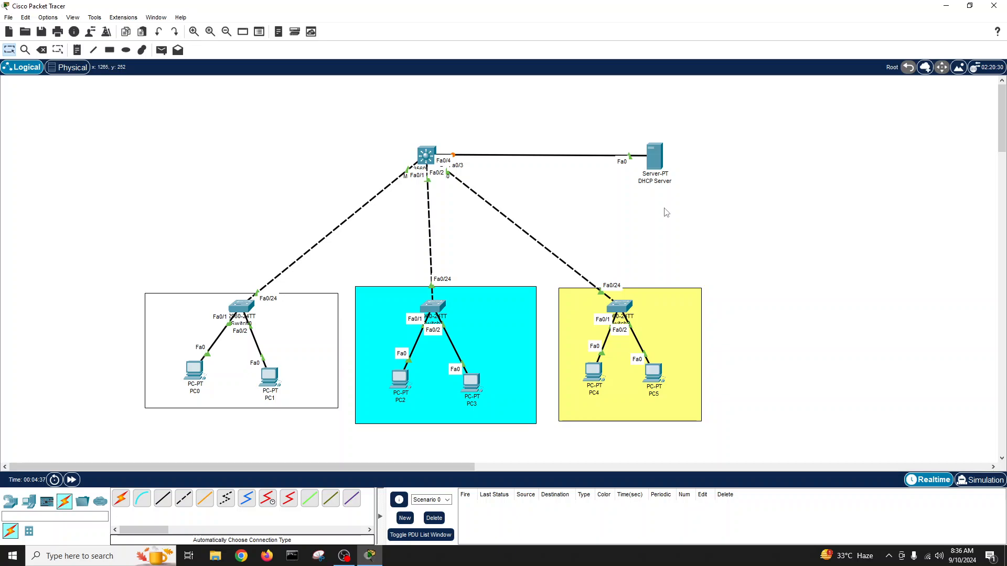
pyautogui.moveTo(660, 165); pyautogui.dragTo(654, 166)
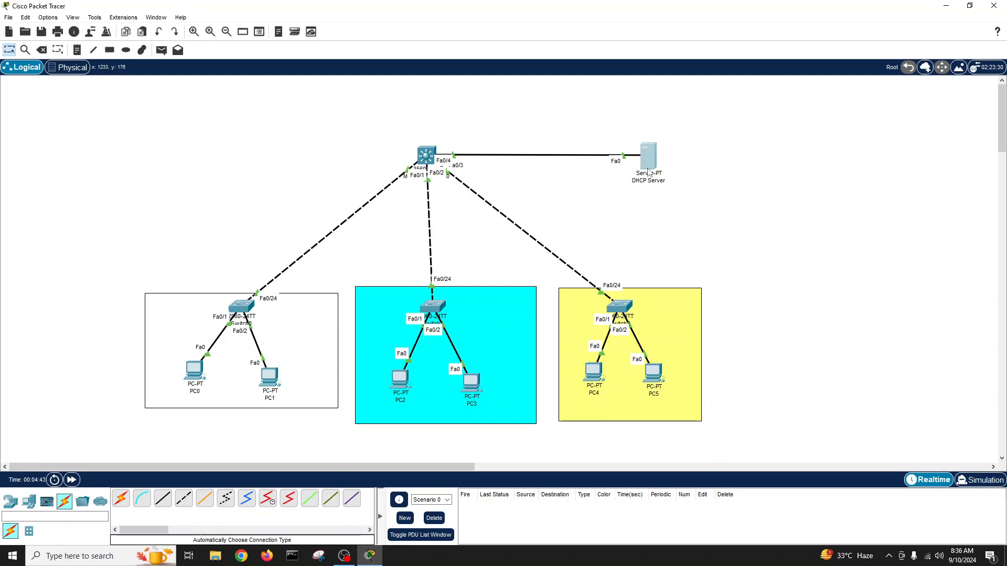
pyautogui.moveTo(660, 170)
pyautogui.doubleClick(653, 158)
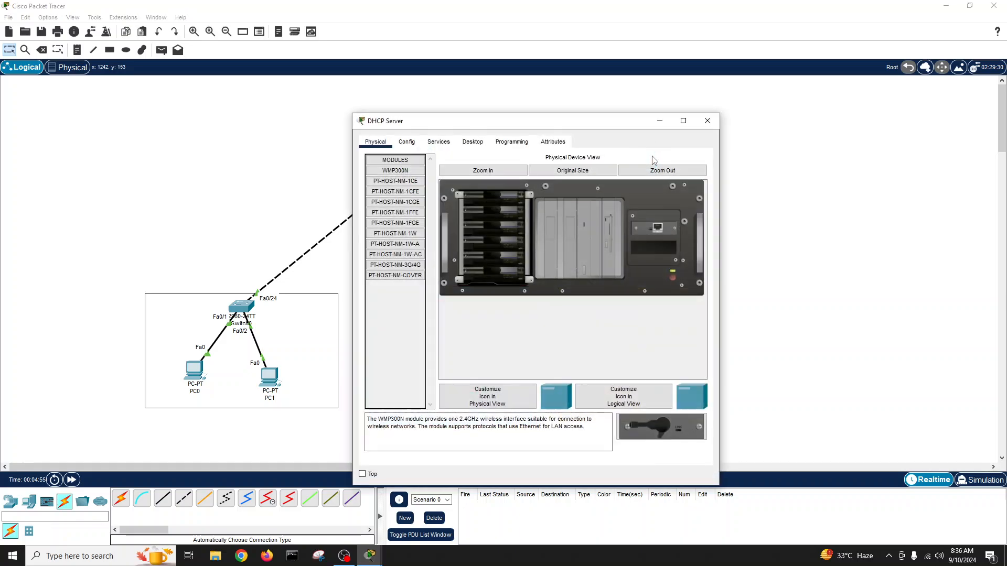
pyautogui.moveTo(590, 128); pyautogui.dragTo(735, 89)
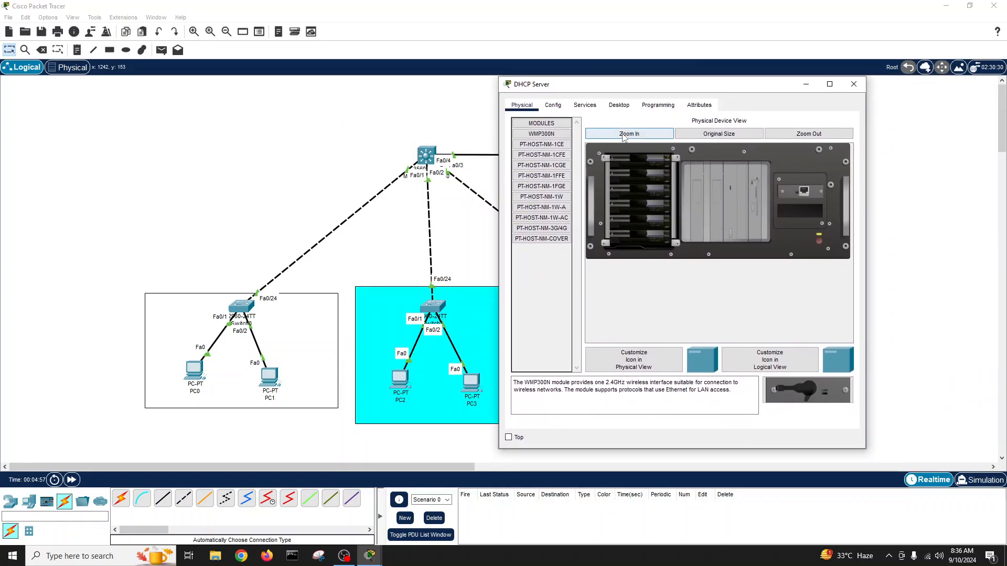
pyautogui.click(857, 84)
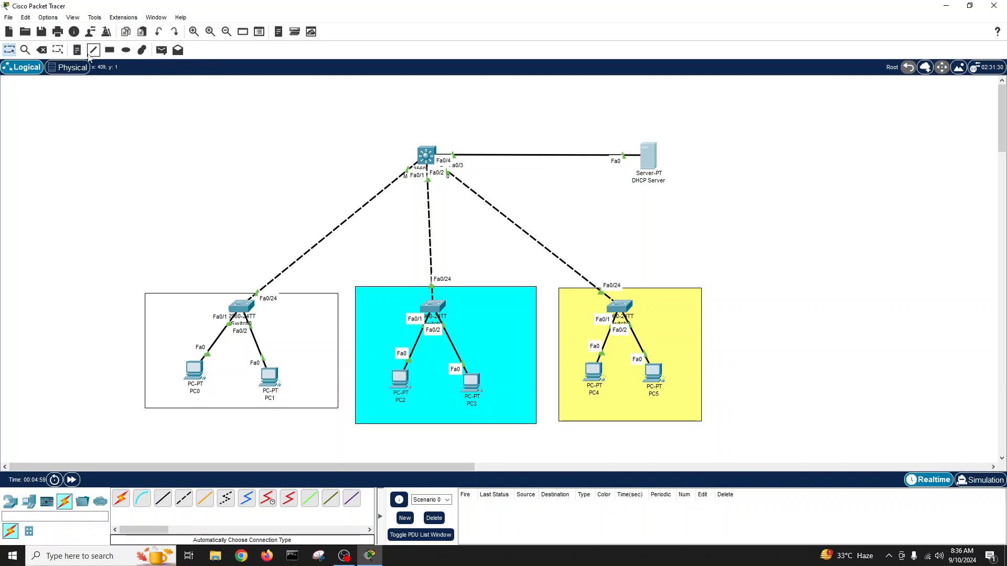
# Place a text note reading "VLan 10" just above the white rectangle around Switch0's group.
pyautogui.click(77, 50)
pyautogui.click(147, 276)
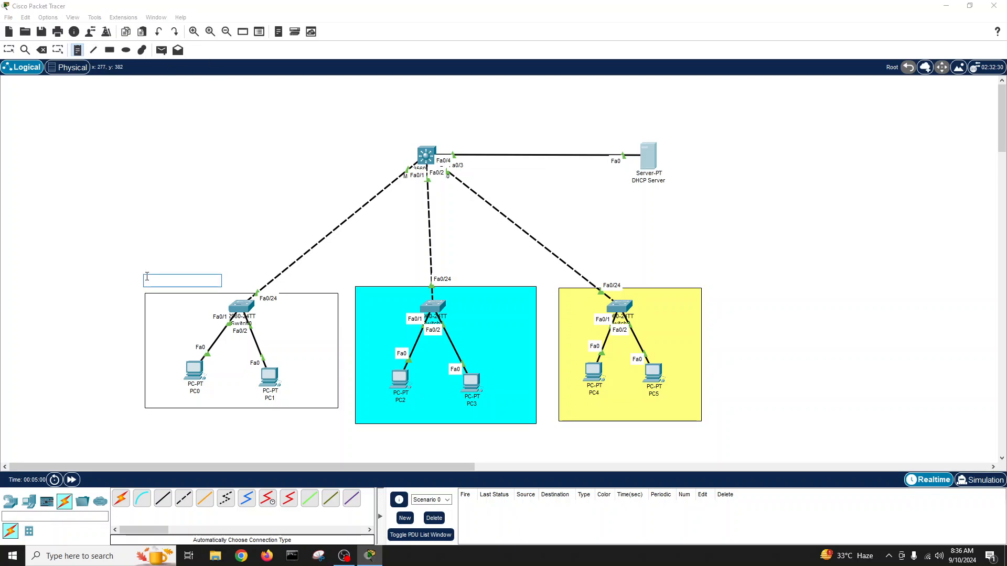
pyautogui.write('VLASN')
pyautogui.press('BackSpace')
pyautogui.press('BackSpace')
pyautogui.write('an 10')
# Place the notes "VLAN 20" above the cyan rectangle and "VLAN 30" above the yellow rectangle.
pyautogui.click(362, 279)
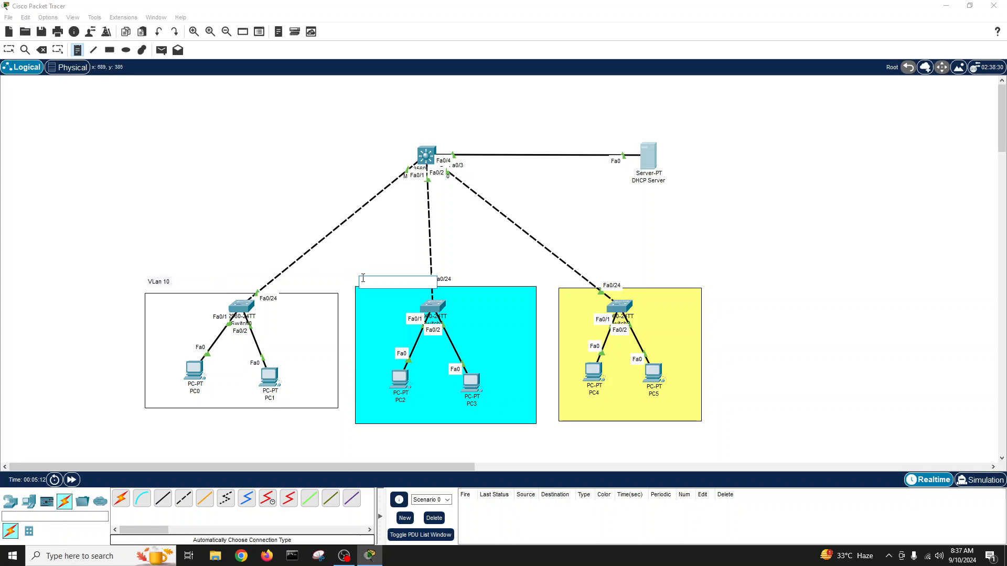
pyautogui.write('VLAN 20')
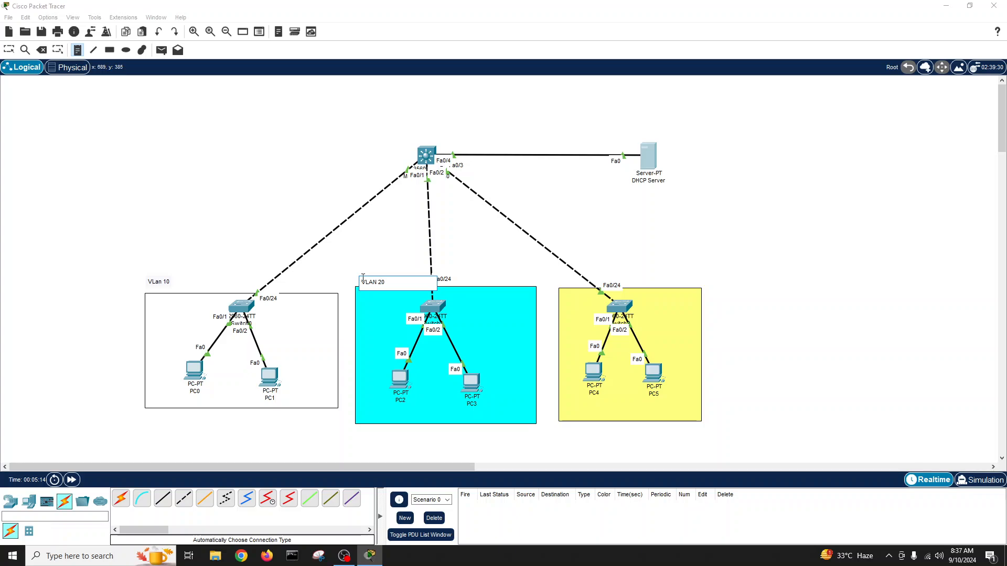
pyautogui.click(647, 277)
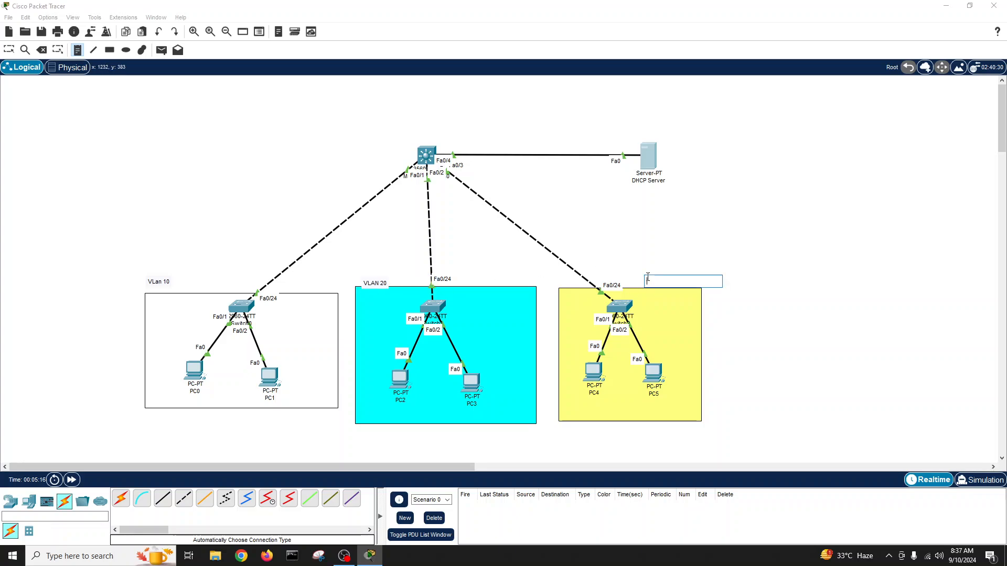
pyautogui.write('VLAN')
pyautogui.write('30')
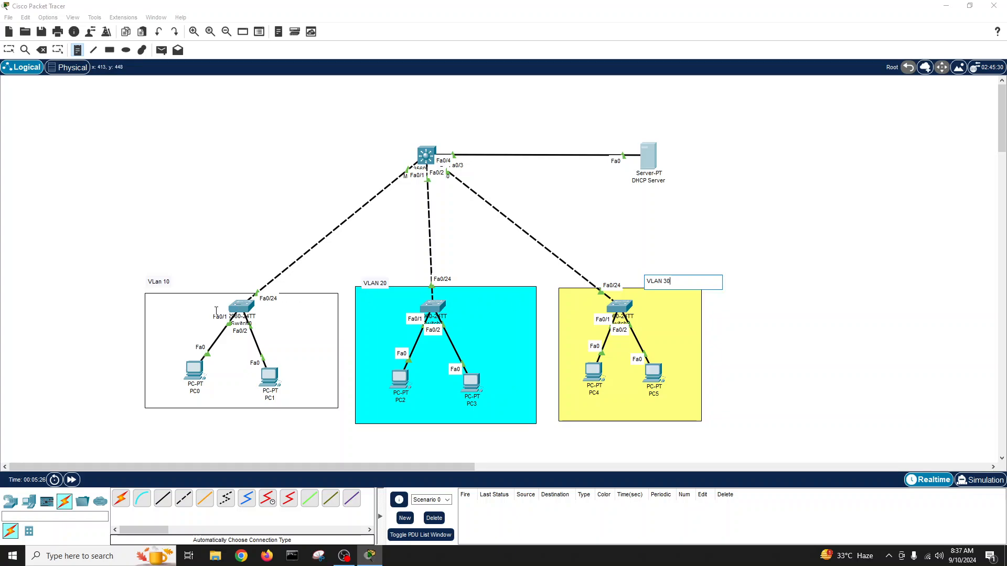
# Change the VLAN number in the note above the white rectangle to 5.
pyautogui.click(167, 284)
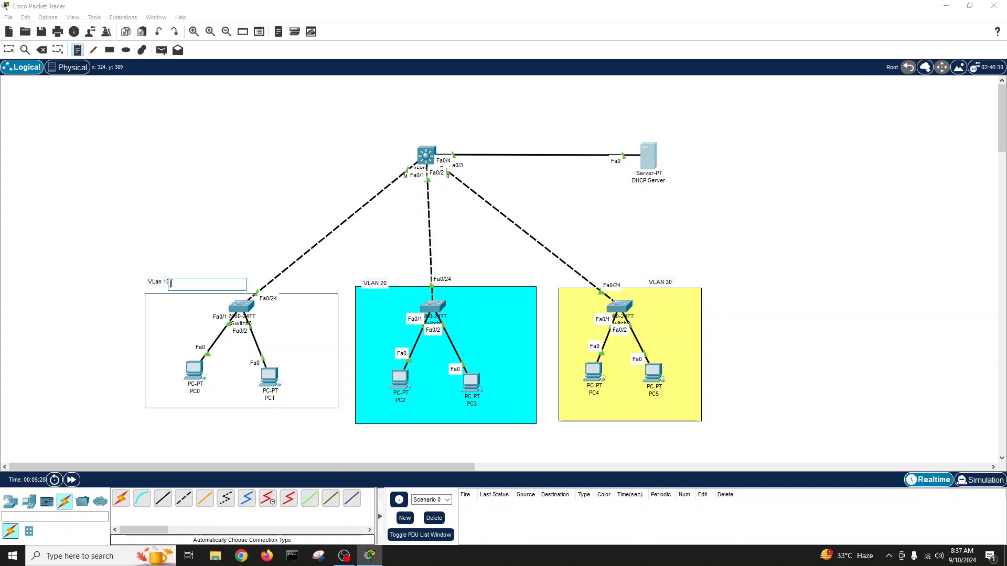
pyautogui.click(149, 245)
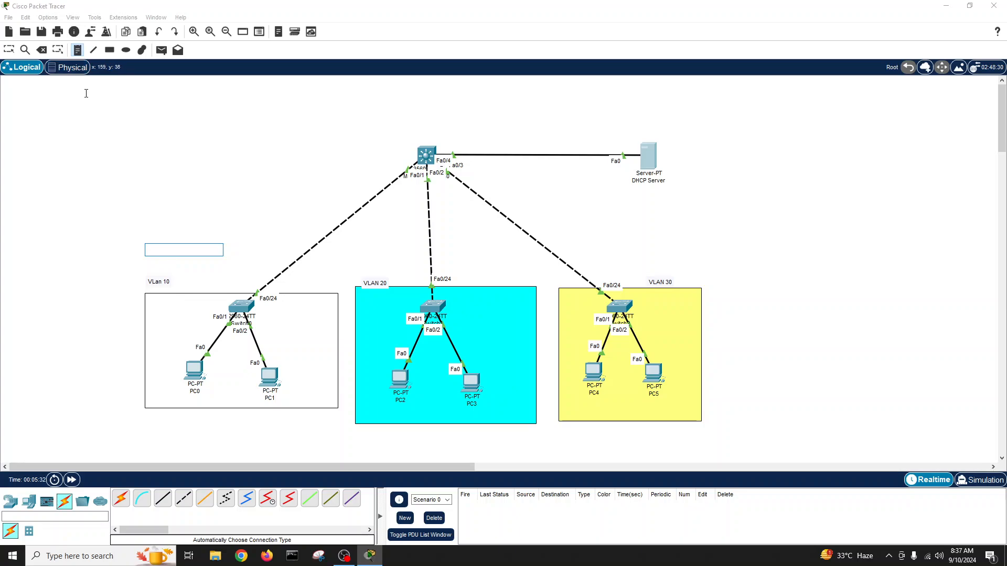
pyautogui.click(9, 50)
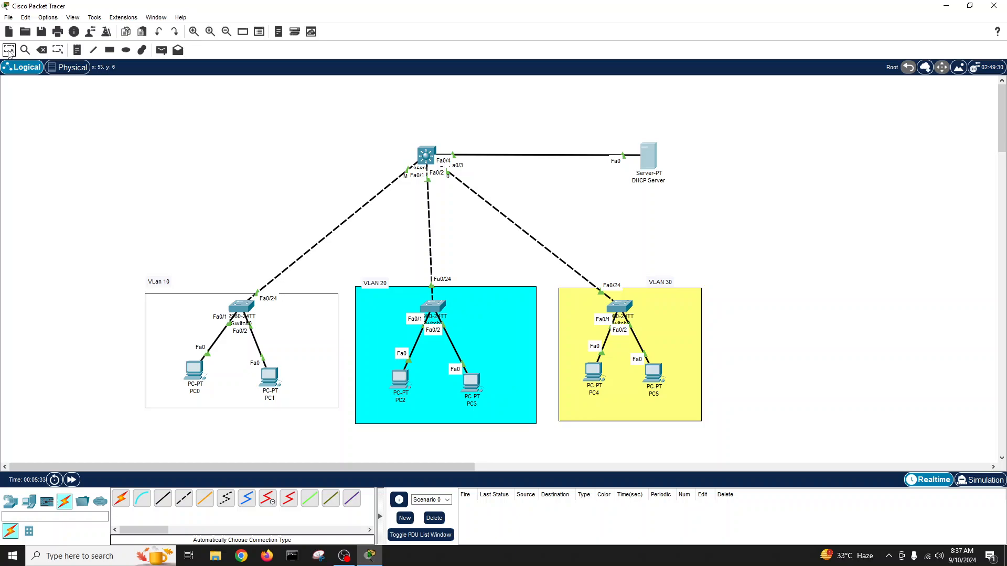
pyautogui.doubleClick(166, 283)
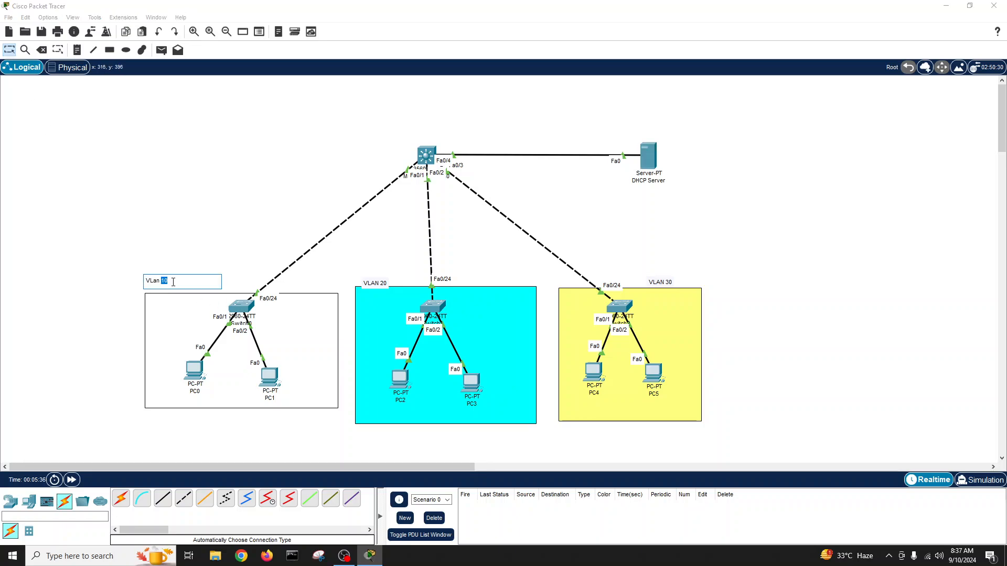
pyautogui.write('5')
# Change the VLAN numbers in the notes above the cyan and yellow rectangles to 6 and 7.
pyautogui.click(382, 283)
pyautogui.doubleClick(382, 284)
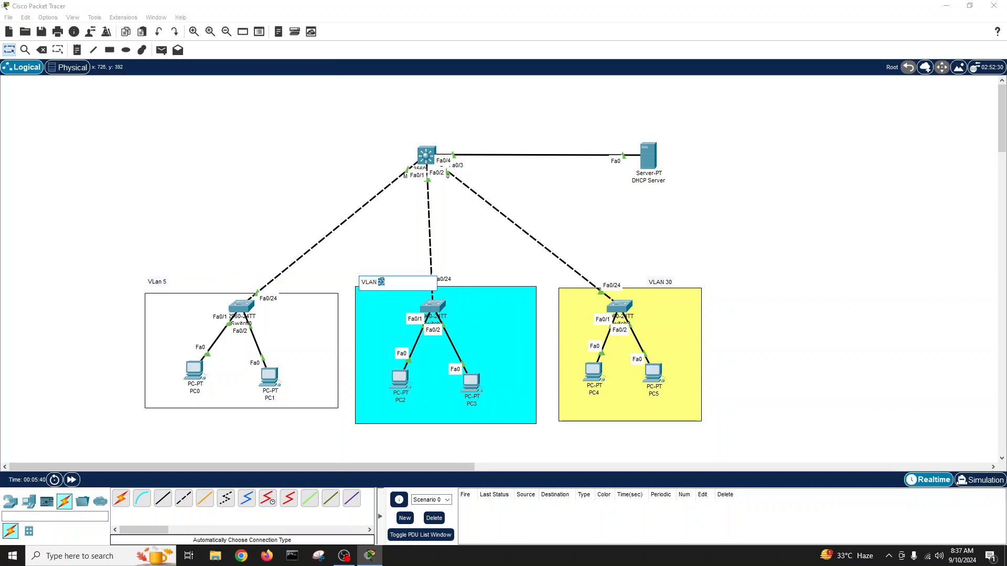
pyautogui.write('6')
pyautogui.doubleClick(658, 282)
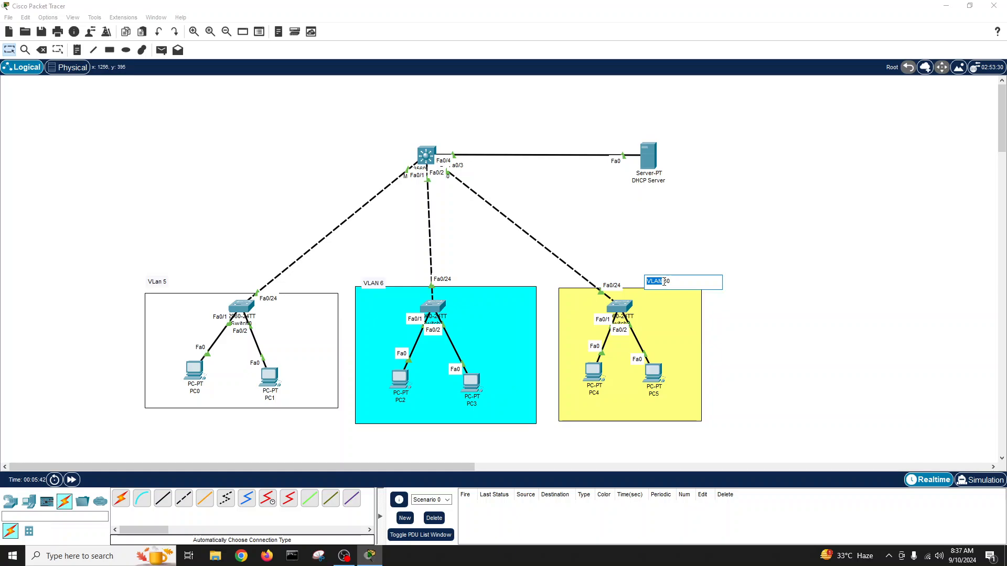
pyautogui.doubleClick(677, 282)
pyautogui.write('7')
pyautogui.click(747, 271)
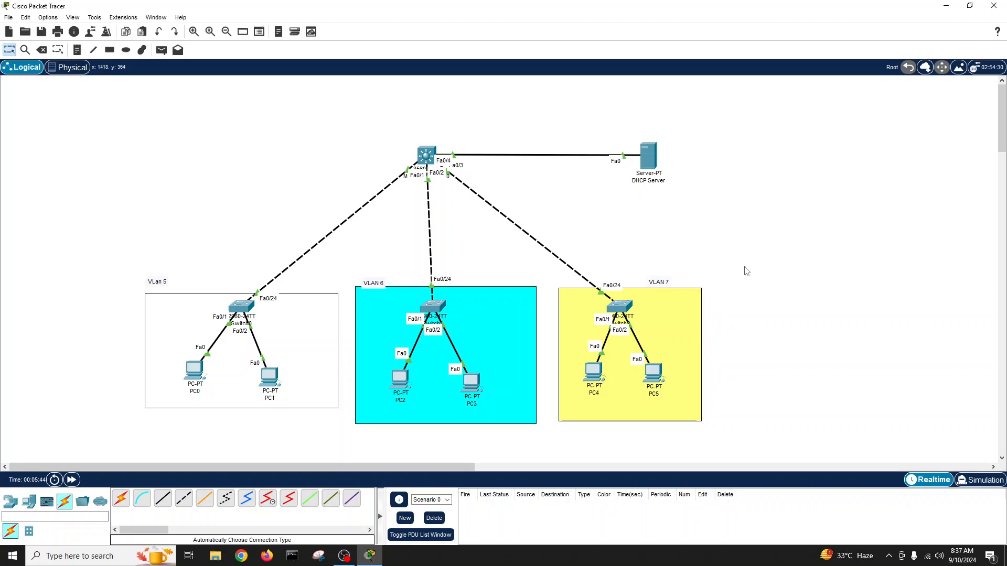
# Move the VLAN 7 and VLan 5 notes outside their rectangles' outer upper corners and the VLAN 6 note higher above the cyan rectangle.
pyautogui.moveTo(668, 286); pyautogui.dragTo(736, 293)
pyautogui.moveTo(154, 284); pyautogui.dragTo(100, 290)
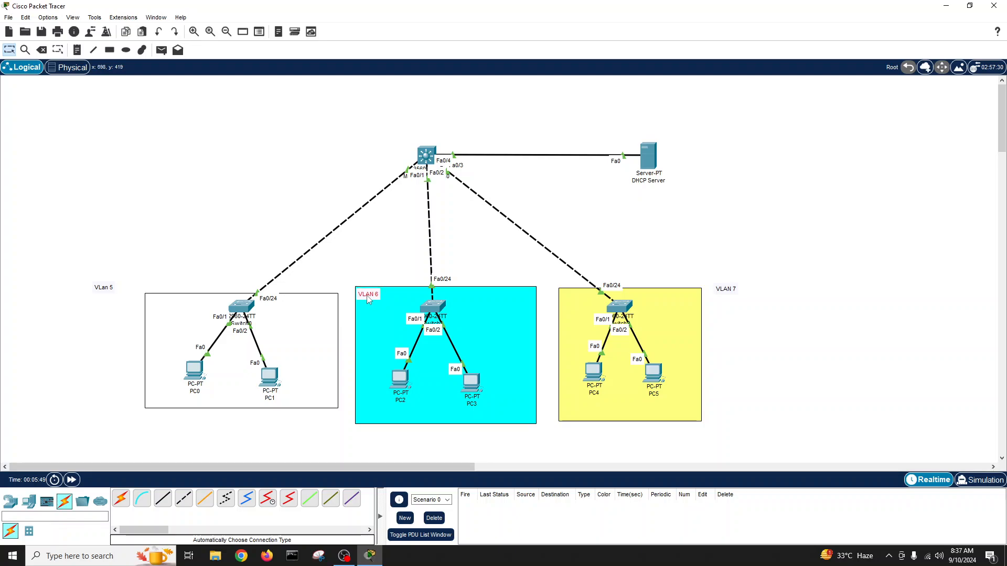
pyautogui.moveTo(367, 294); pyautogui.dragTo(382, 256)
# Add a note in the empty area above the VLan 5 group with the lines "VLAN 5 SVI 192.168.5.1/24" and "VLAN 6 SVI 192.168.6.1/24".
pyautogui.click(76, 49)
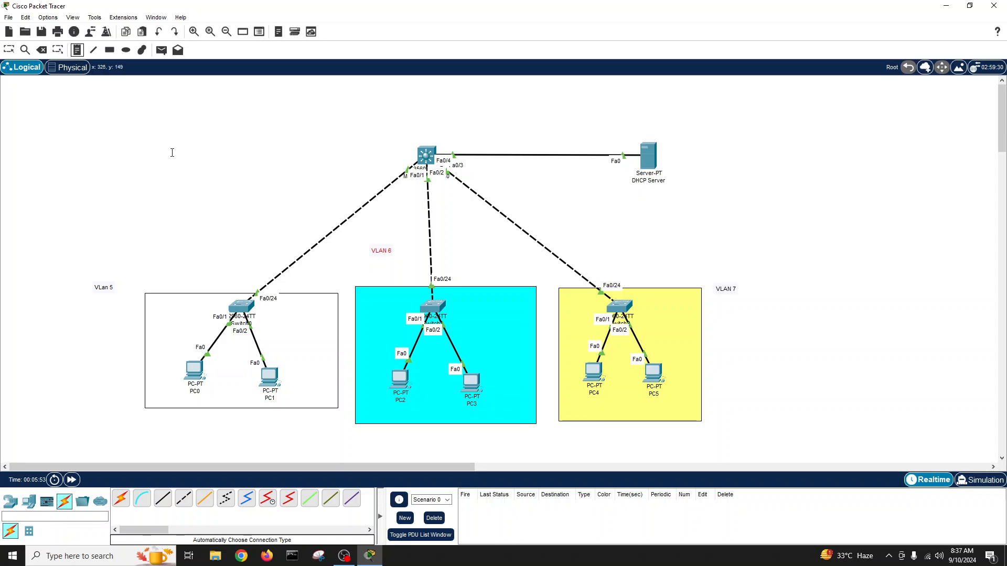
pyautogui.click(170, 141)
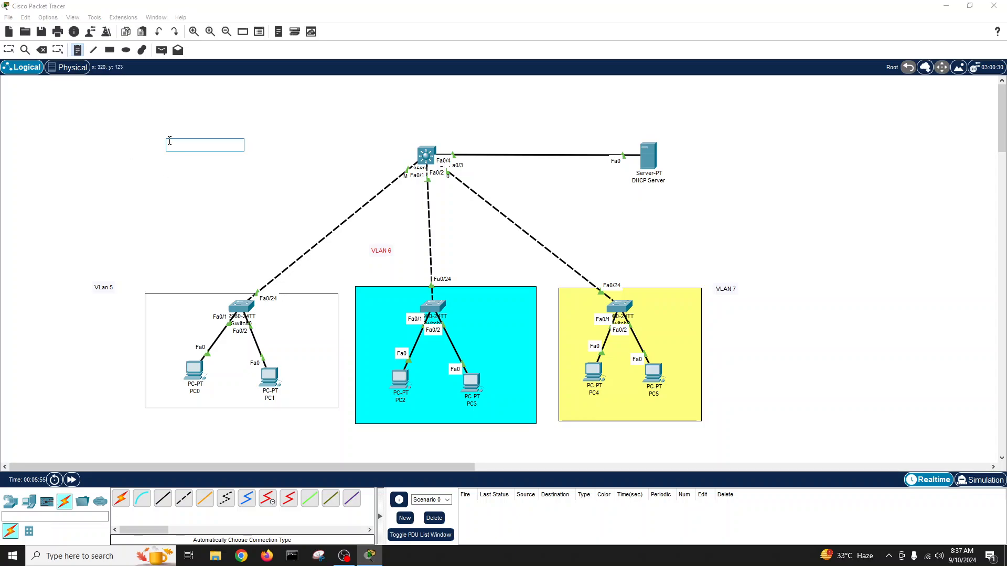
pyautogui.write('VLAN')
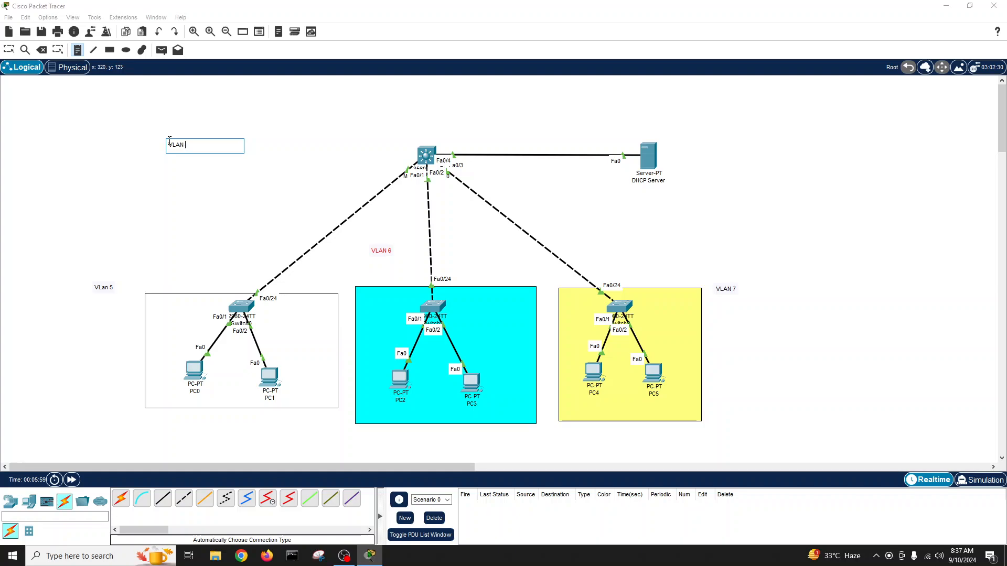
pyautogui.write(' 5  SVI  192.168.5.1/24')
pyautogui.press('Return')
pyautogui.write('VLA')
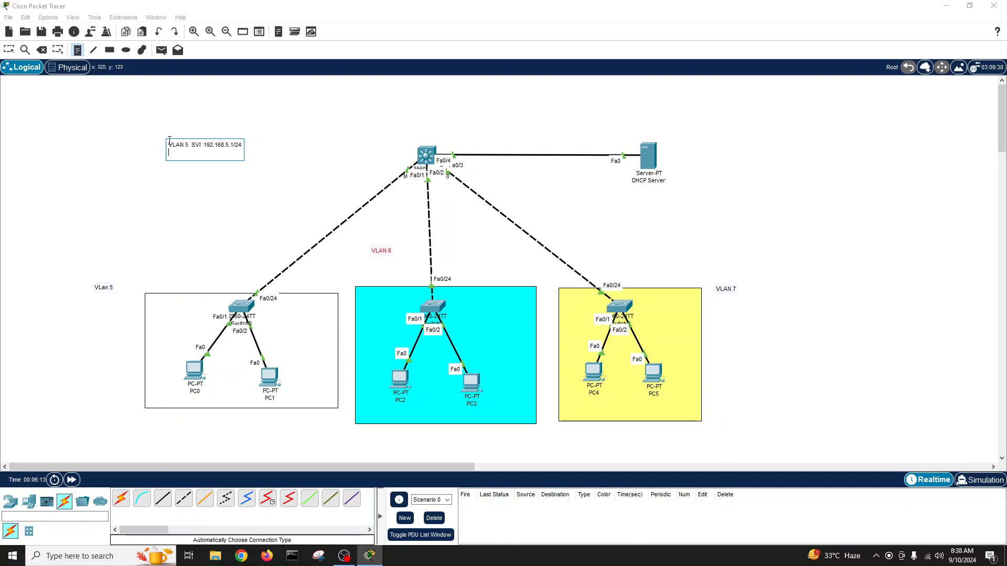
pyautogui.write('N 6 SVI 192.168.6.1/24')
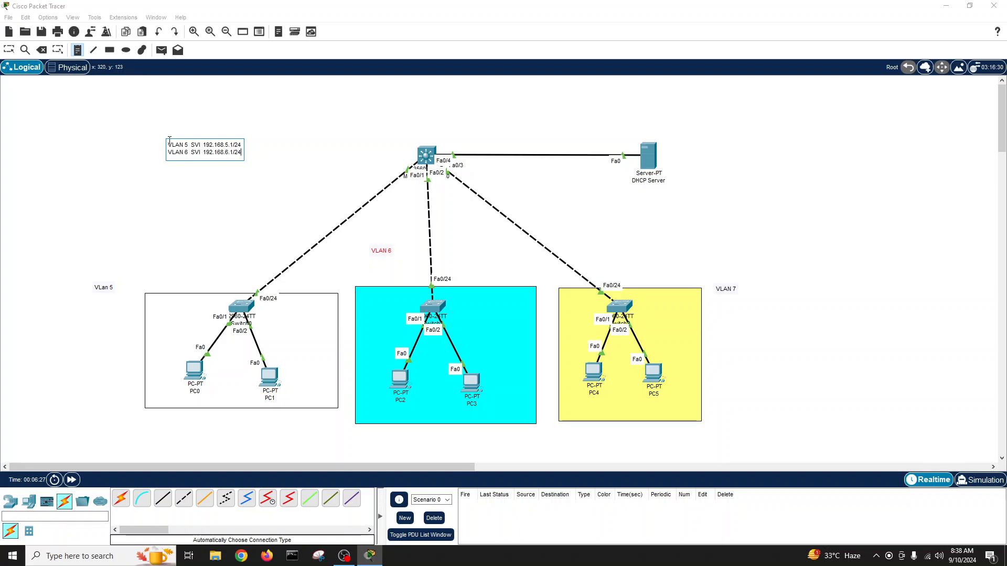
# Add the lines "VLAN 7 SVI 192.168.7.1/24" and "VLAN 1 SVI 192.168.1.1/24" to the SVI note and finish it.
pyautogui.press('Return')
pyautogui.write('VL')
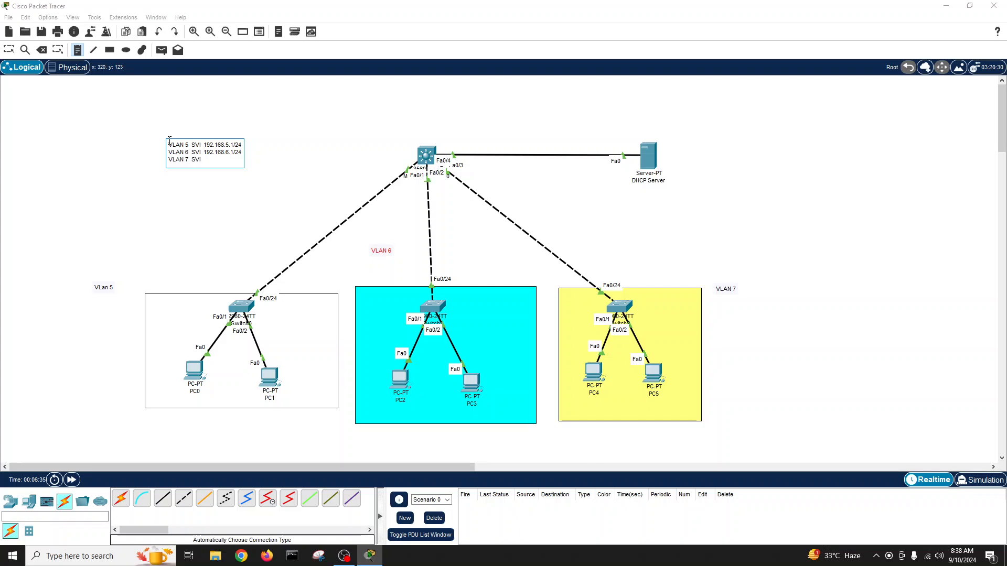
pyautogui.write('AN 7  SVI  192.168.7.1/24')
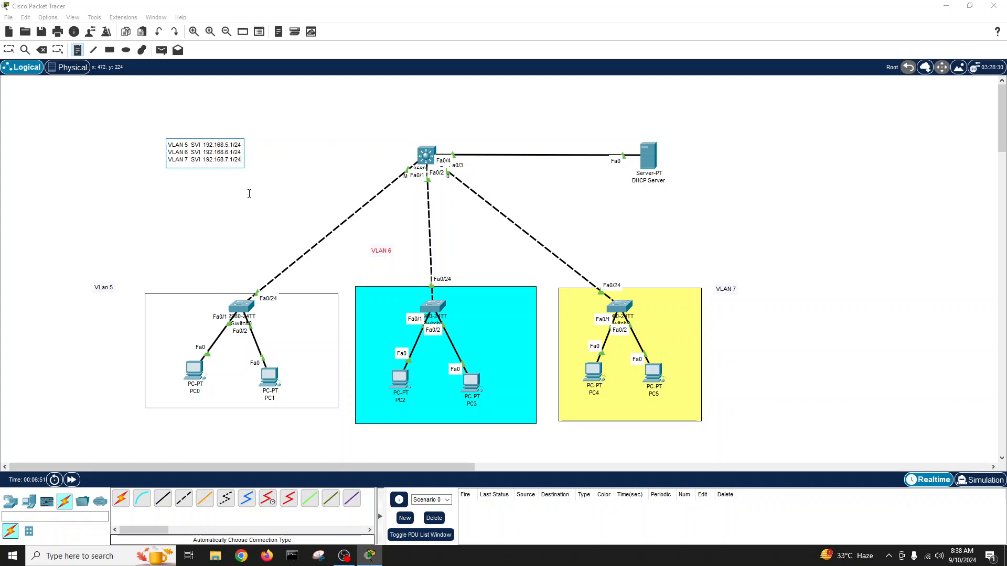
pyautogui.press('Return')
pyautogui.write('VLAN ')
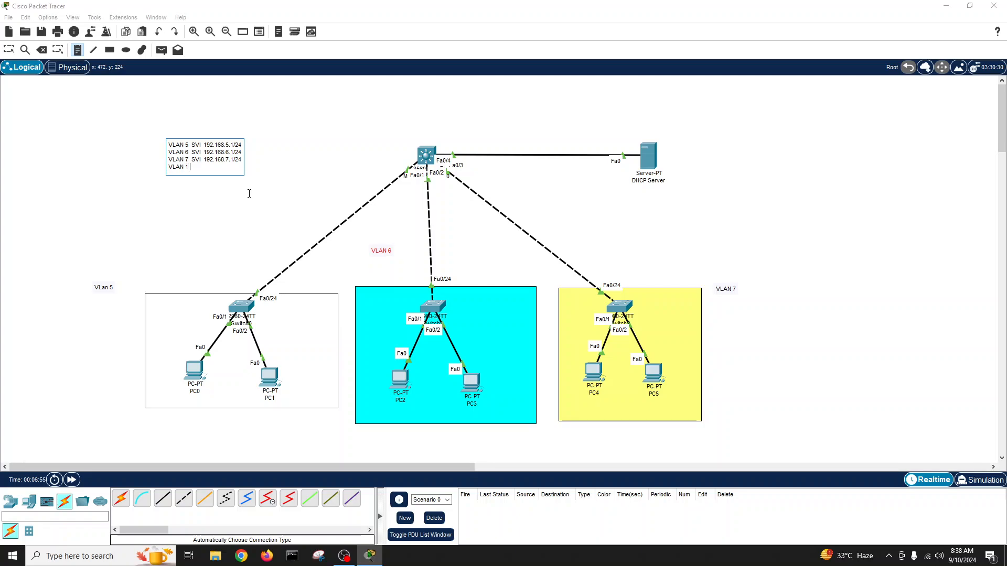
pyautogui.write('1 SVI 192.168.1.1/24')
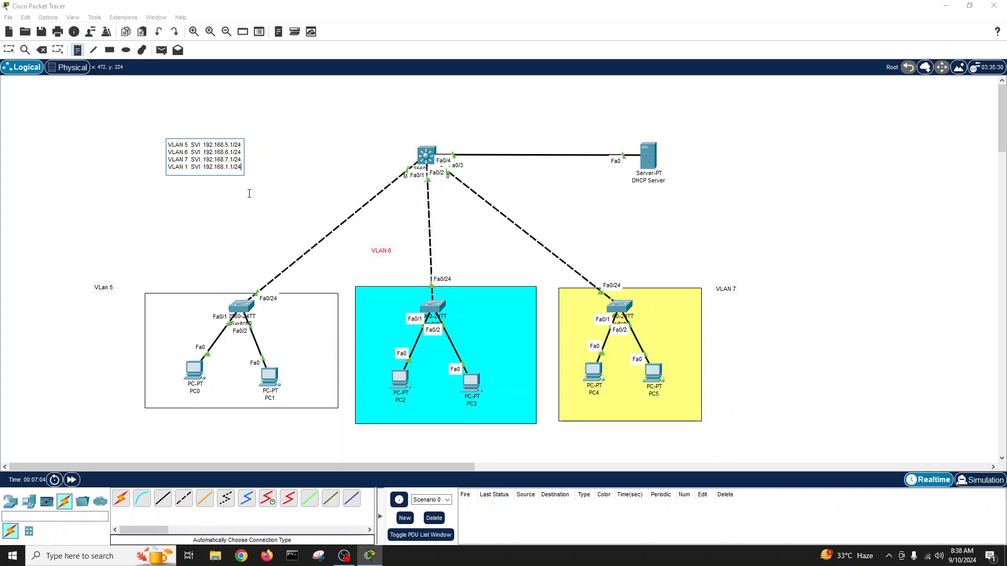
pyautogui.click(249, 193)
pyautogui.click(9, 50)
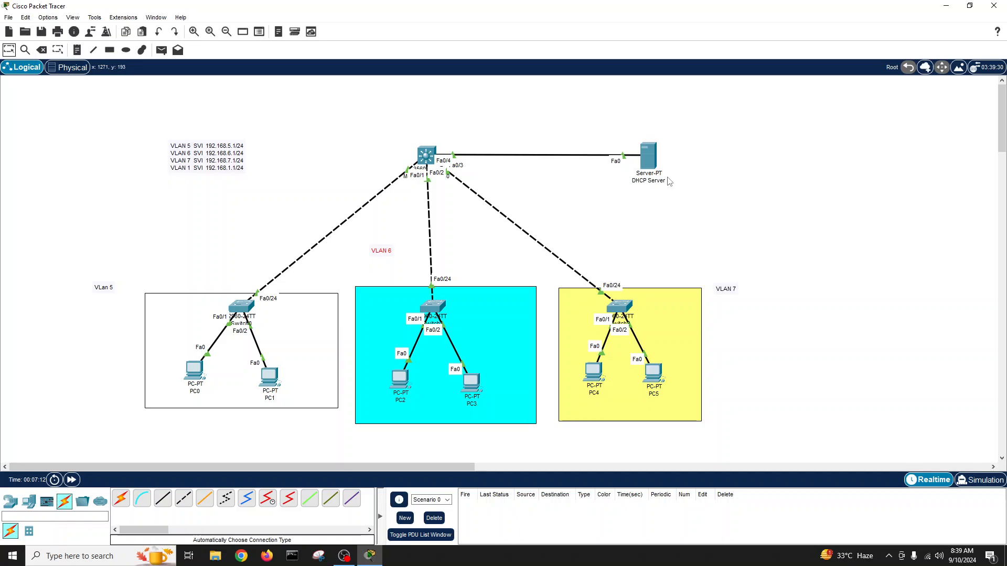
# Place a text note reading "192.168.1.1" beside the DHCP Server.
pyautogui.press('n')
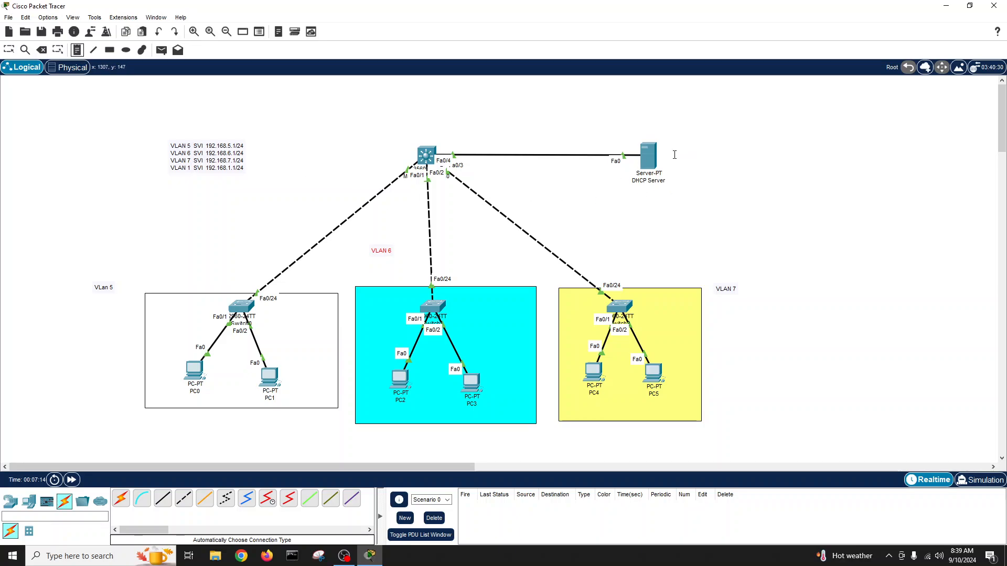
pyautogui.click(667, 154)
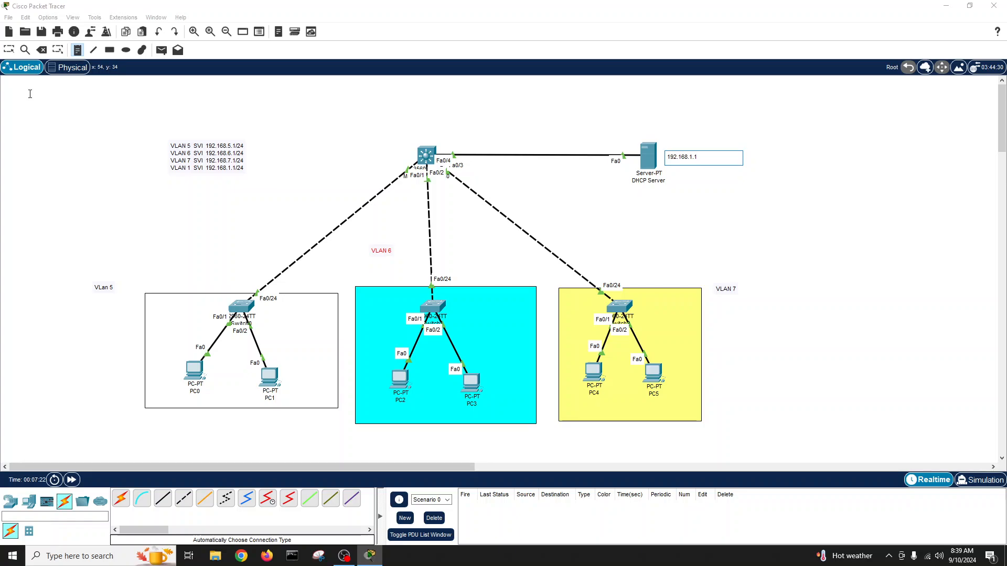
pyautogui.click(77, 53)
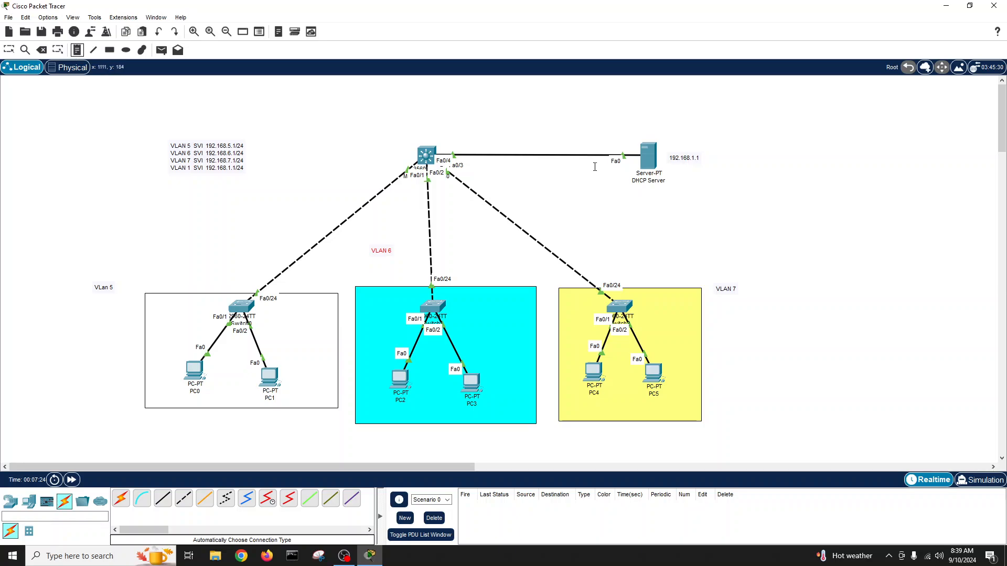
pyautogui.click(688, 191)
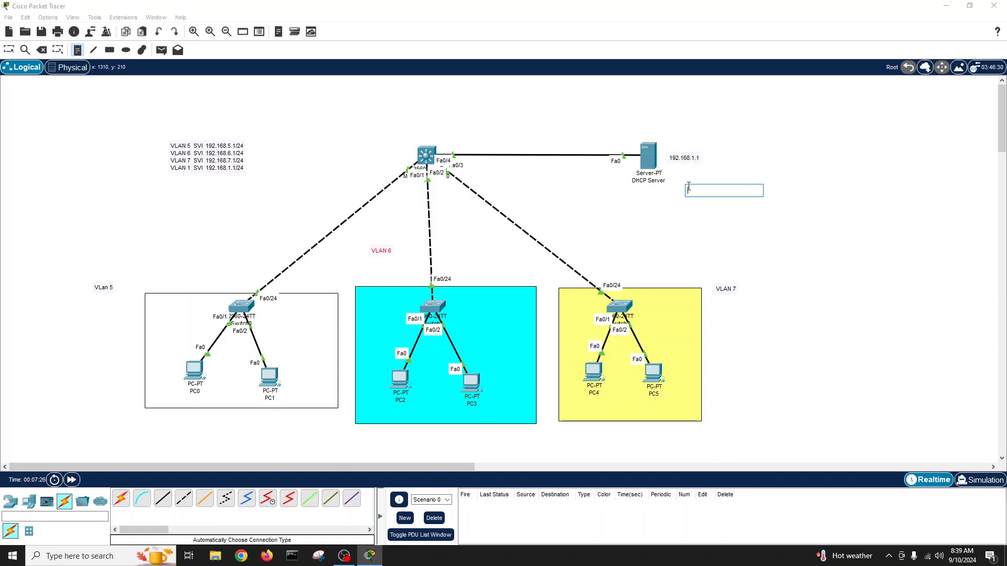
pyautogui.press('Escape')
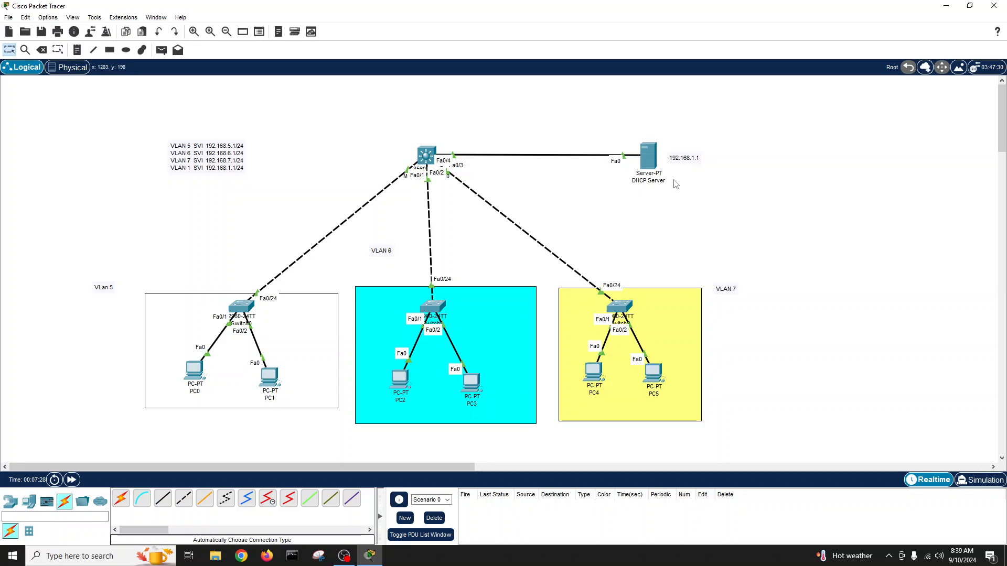
# Move the 192.168.1.1 note slightly higher beside the DHCP Server and the SVI address list next to the multilayer switch.
pyautogui.moveTo(685, 164); pyautogui.dragTo(682, 150)
pyautogui.moveTo(198, 158); pyautogui.dragTo(337, 153)
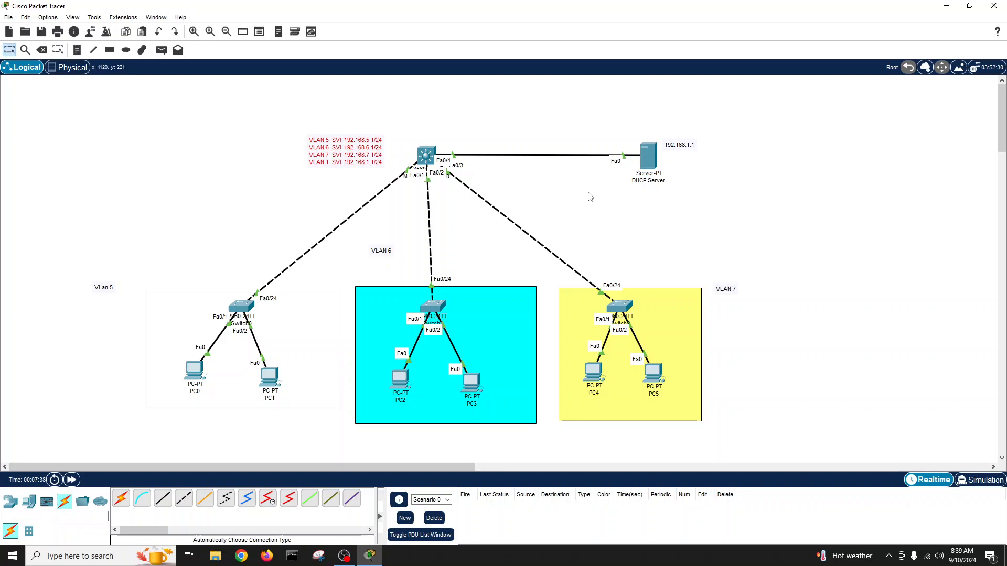
# Change the VLAN 5 label to "VLan 5 IT", and move the VLAN 6 label down to its group and extend it to "VLAN 6 Sales".
pyautogui.doubleClick(113, 288)
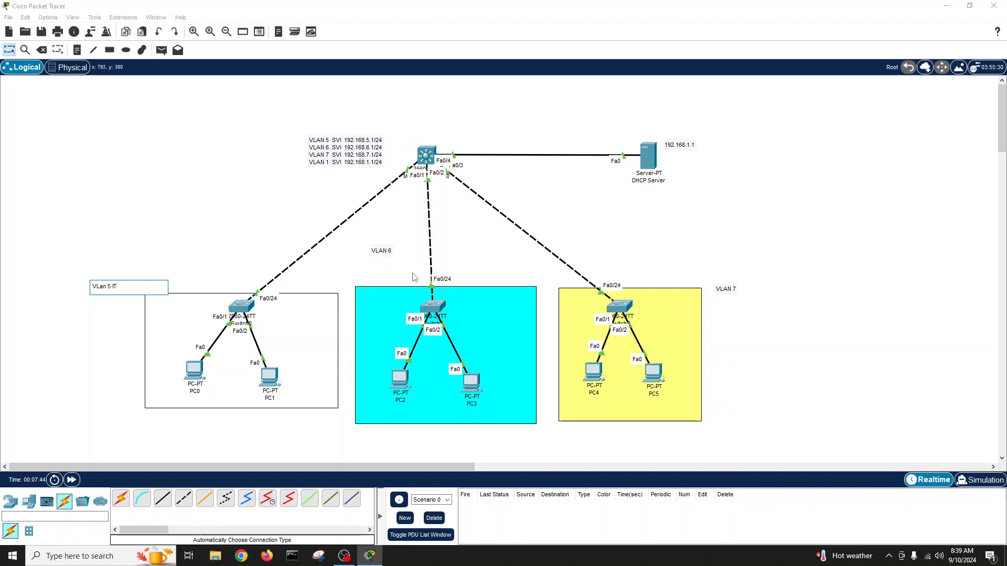
pyautogui.moveTo(389, 256); pyautogui.dragTo(389, 278)
pyautogui.doubleClick(389, 277)
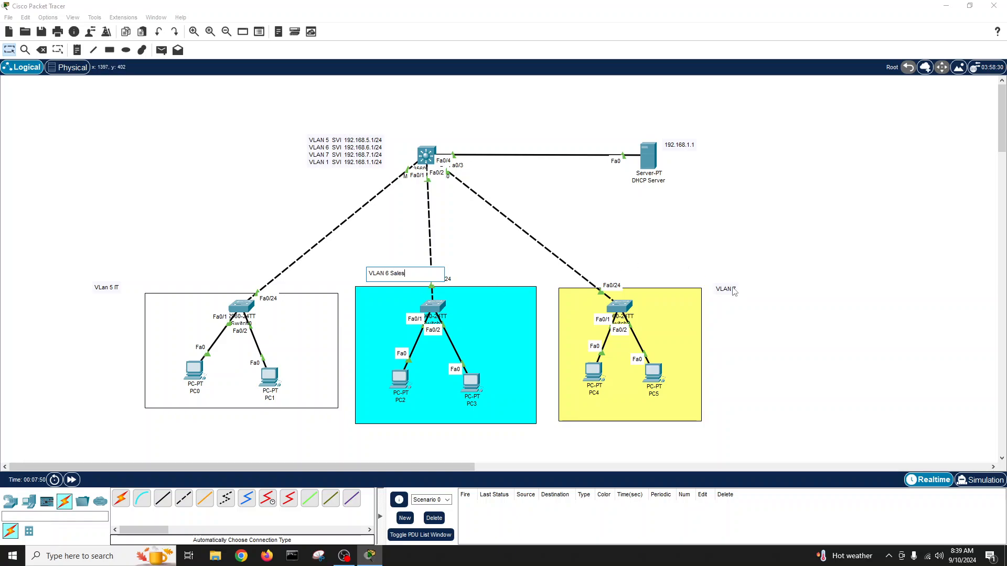
# Move the VLAN 7 label above the yellow group and change its text to "VLAN 7 Accounts".
pyautogui.moveTo(733, 289); pyautogui.dragTo(666, 275)
pyautogui.doubleClick(664, 273)
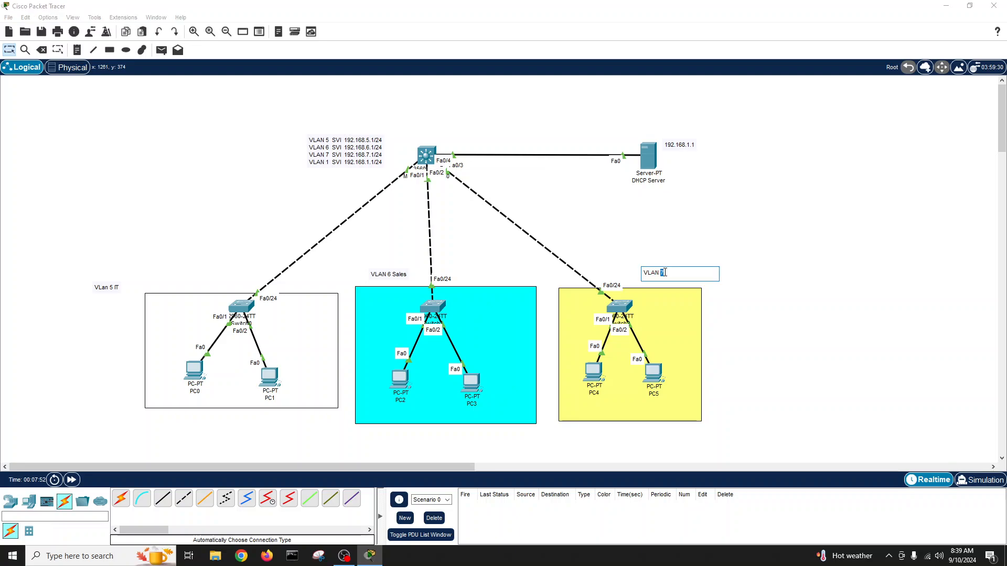
pyautogui.write('Accounts')
pyautogui.click(726, 316)
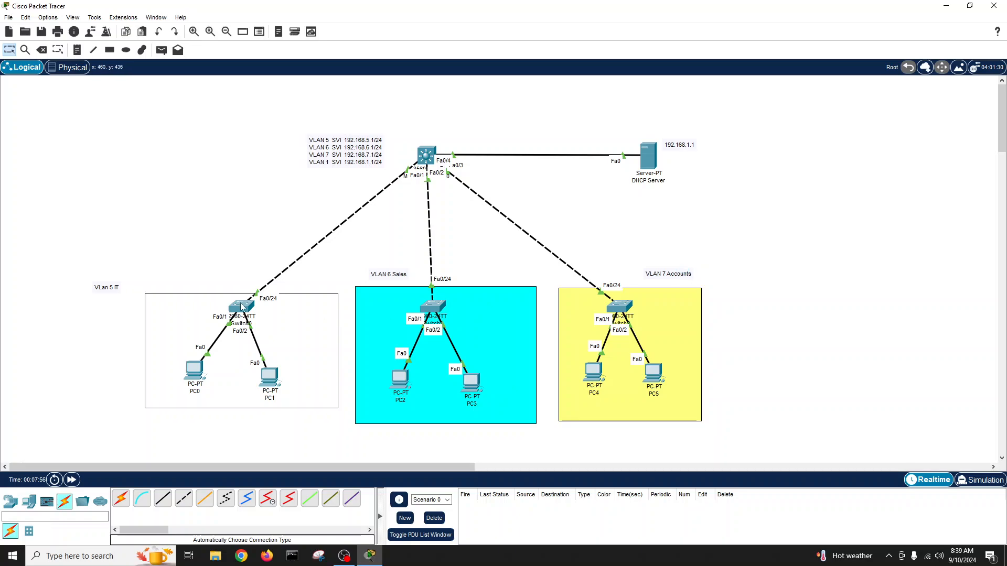
# Align the three VLAN labels just above their group boxes and place the 192.168.1.1 note directly above the DHCP Server.
pyautogui.moveTo(106, 287); pyautogui.dragTo(161, 283)
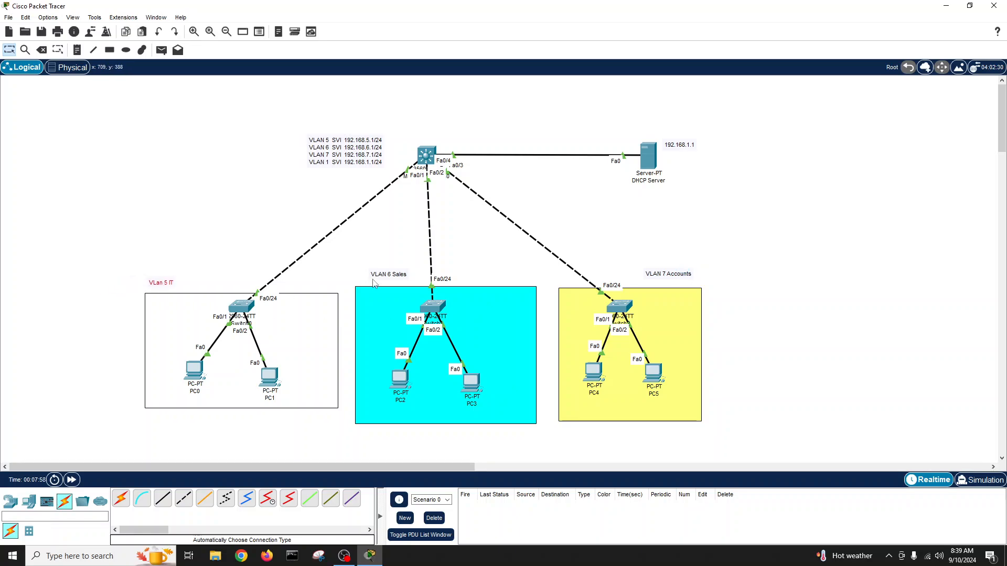
pyautogui.moveTo(379, 277); pyautogui.dragTo(384, 281)
pyautogui.moveTo(672, 278); pyautogui.dragTo(666, 283)
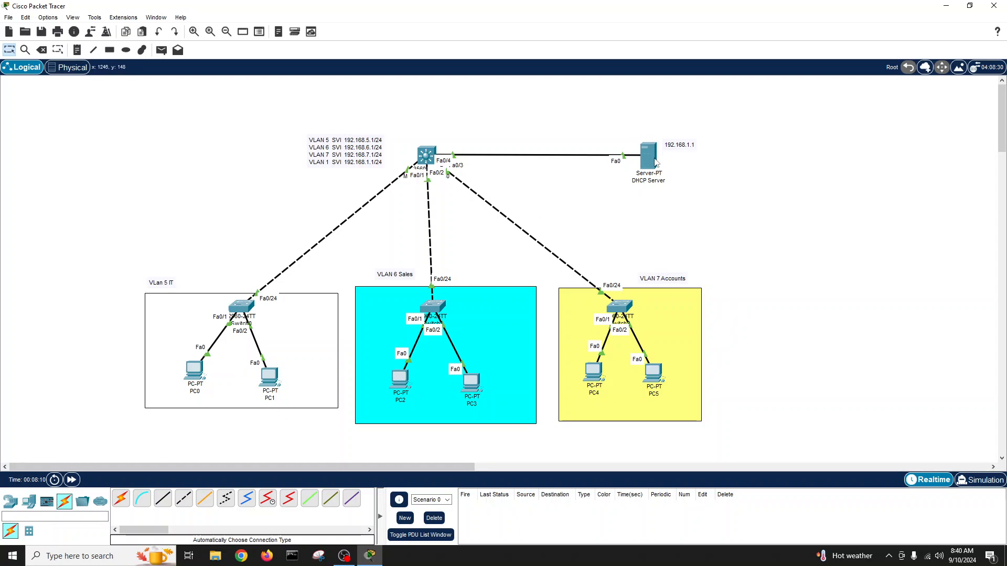
pyautogui.moveTo(675, 148); pyautogui.dragTo(643, 136)
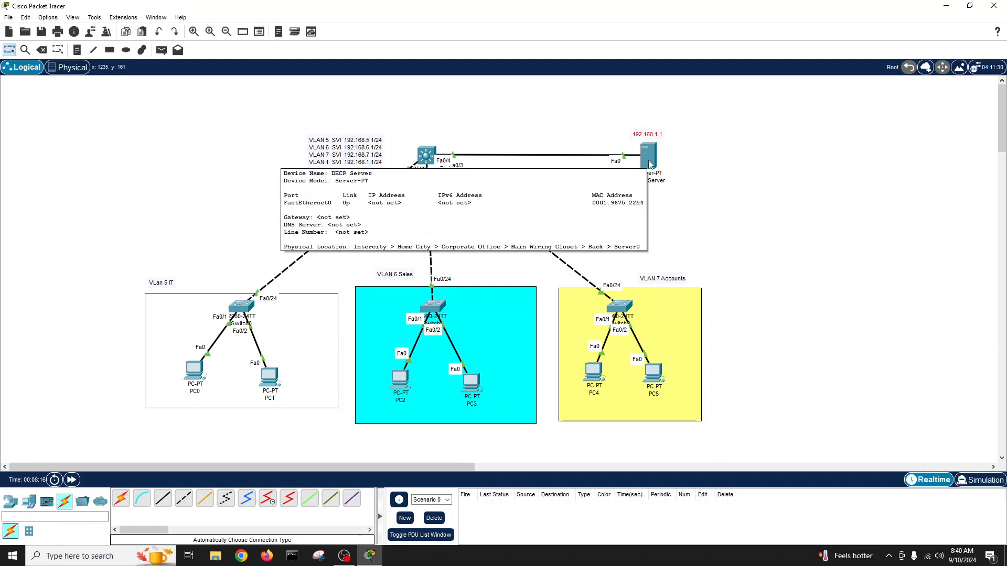
pyautogui.click(731, 251)
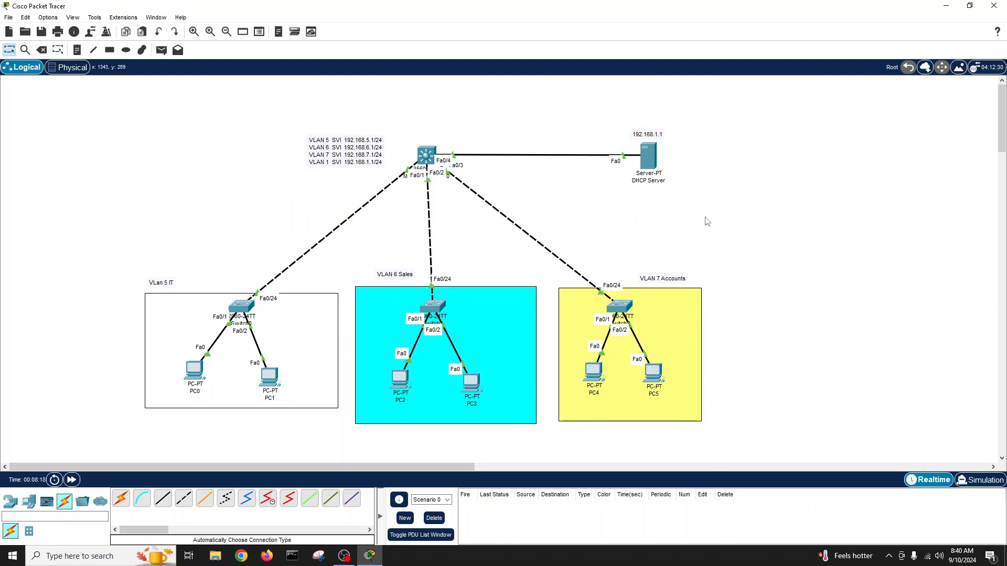
# Give the DHCP Server the static IPv4 address 192.168.1.1, subnet mask 255.255.255.0 and default gateway 192.168.1.1.
pyautogui.click(654, 162)
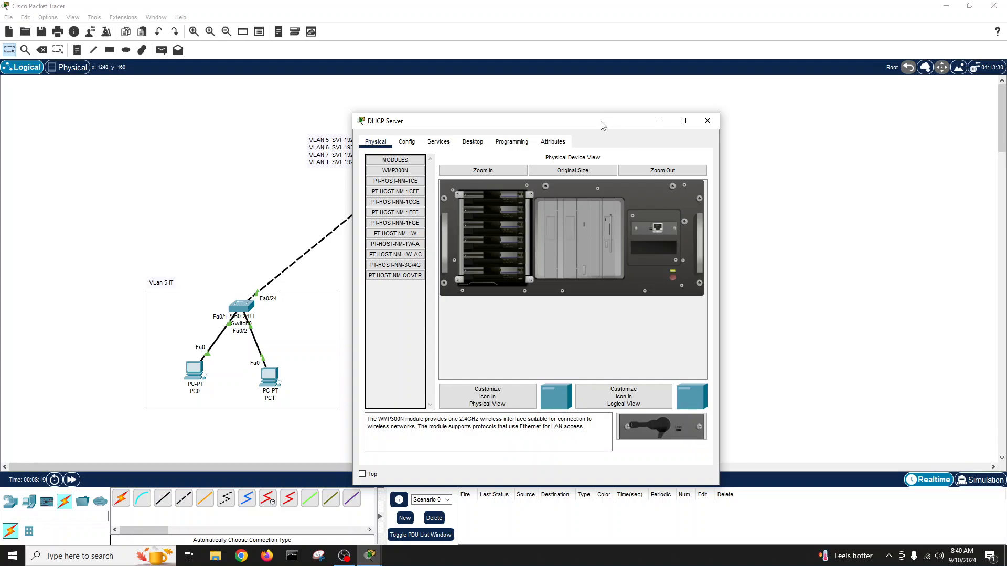
pyautogui.moveTo(602, 121); pyautogui.dragTo(697, 92)
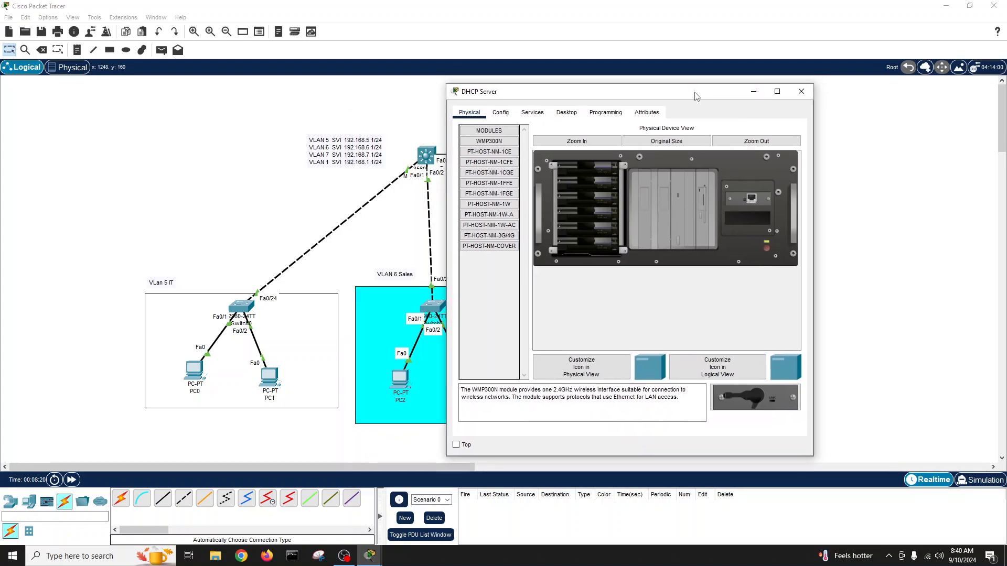
pyautogui.click(500, 113)
pyautogui.click(557, 114)
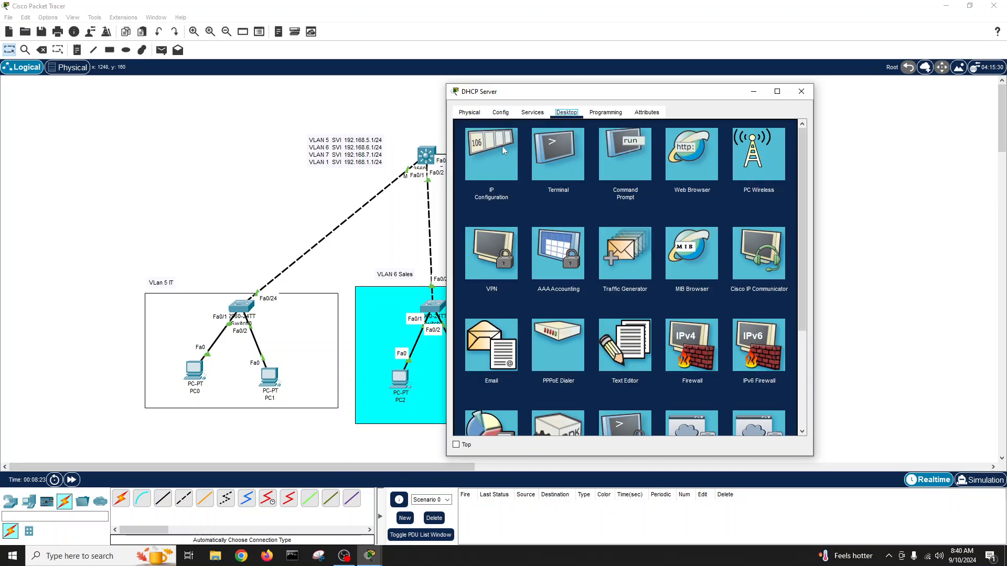
pyautogui.click(502, 146)
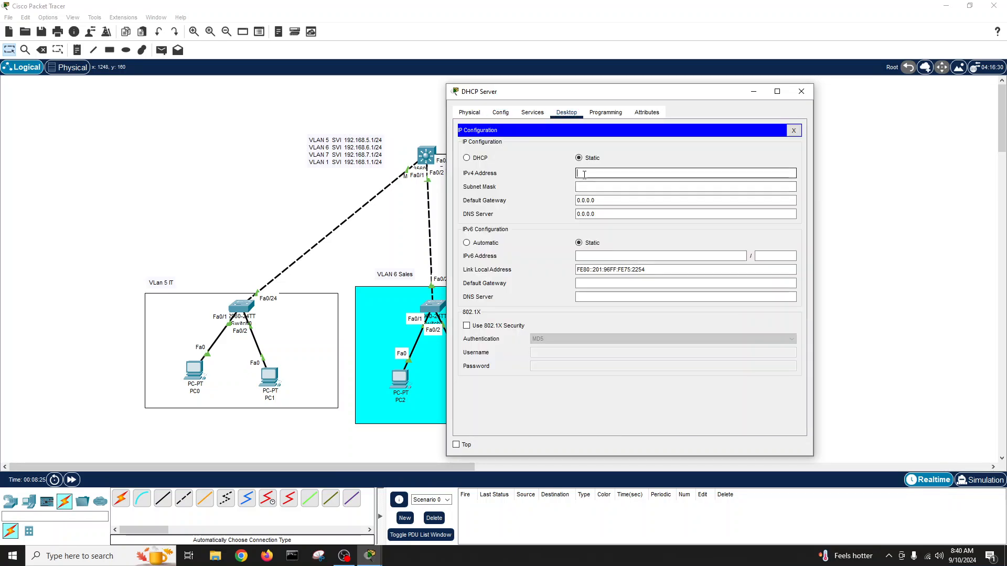
pyautogui.write('192.168.1.1')
pyautogui.click(586, 186)
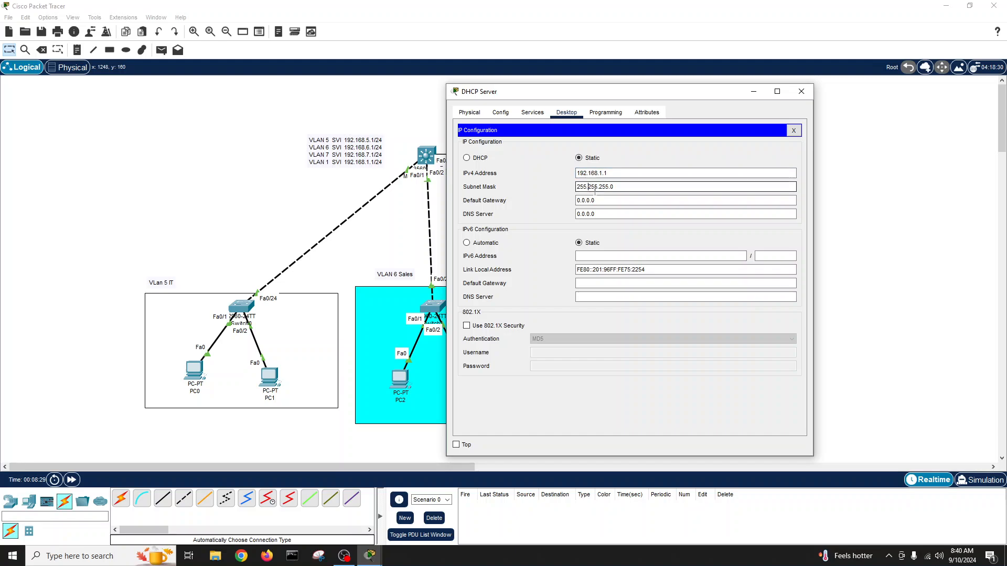
pyautogui.press('Tab')
pyautogui.write('19')
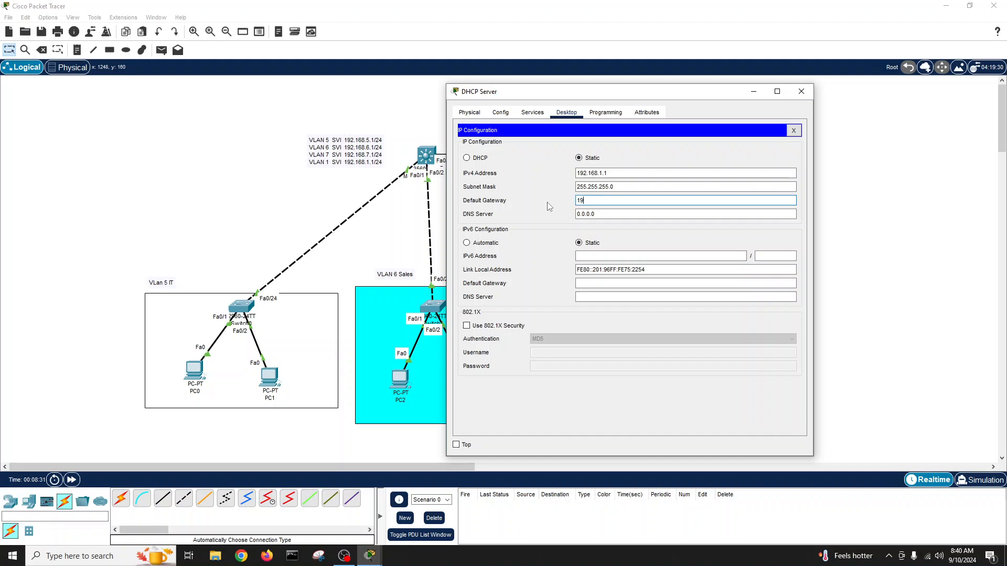
pyautogui.write('2.168.1.1')
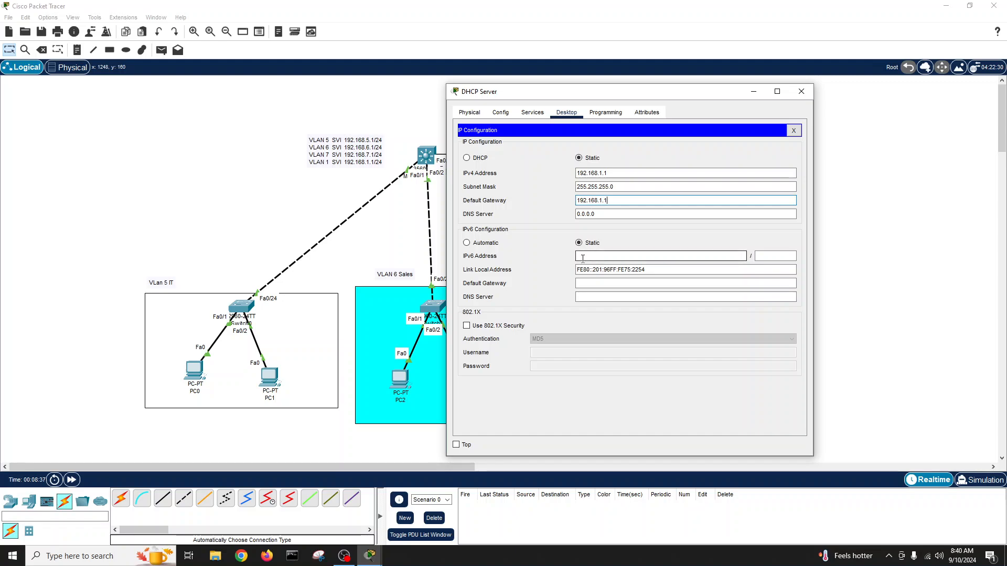
pyautogui.click(793, 130)
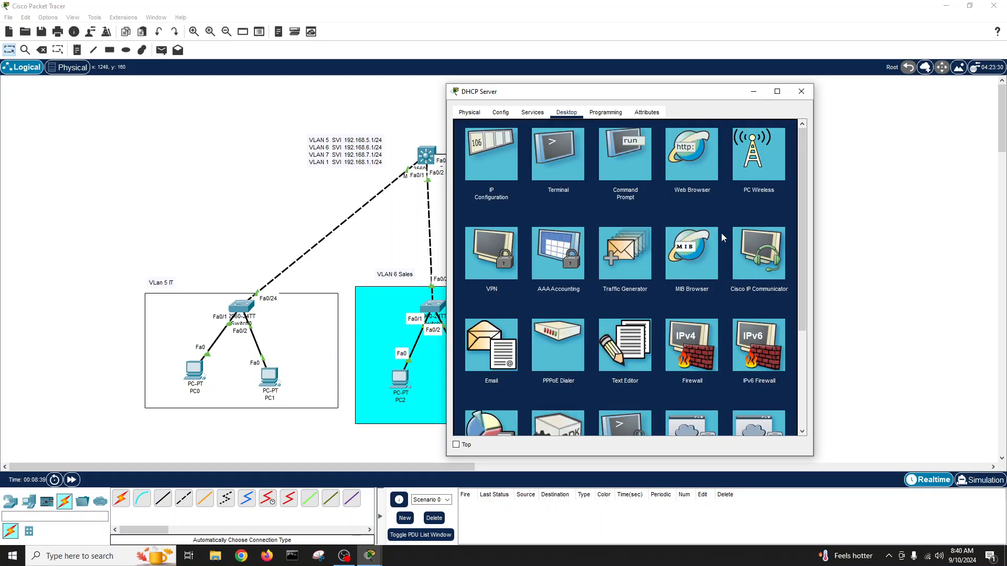
# Check the server's IP settings with ipconfig and ping 192.168.1.1 from its command prompt.
pyautogui.click(625, 160)
pyautogui.write('ipconfig')
pyautogui.press('Return')
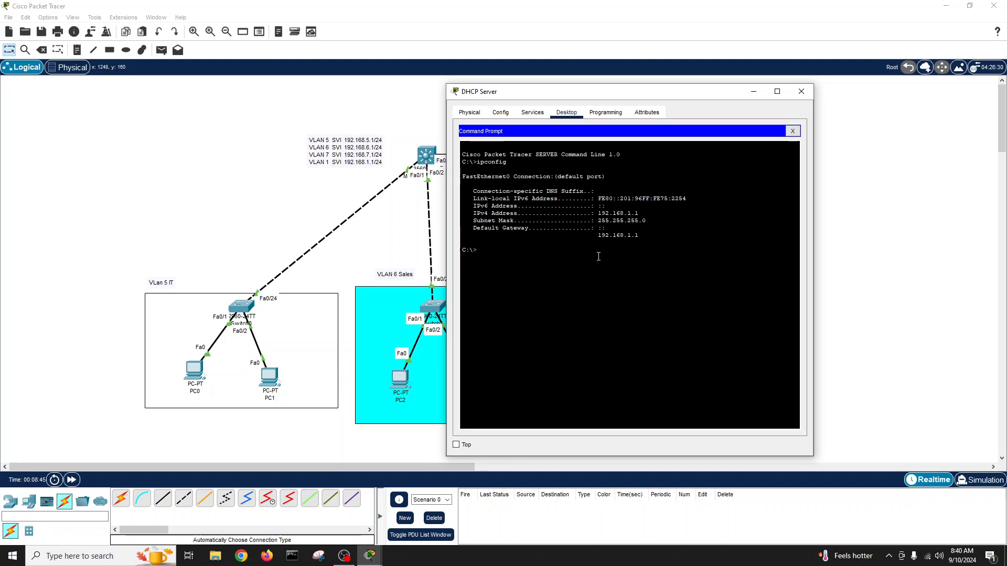
pyautogui.write('ping ')
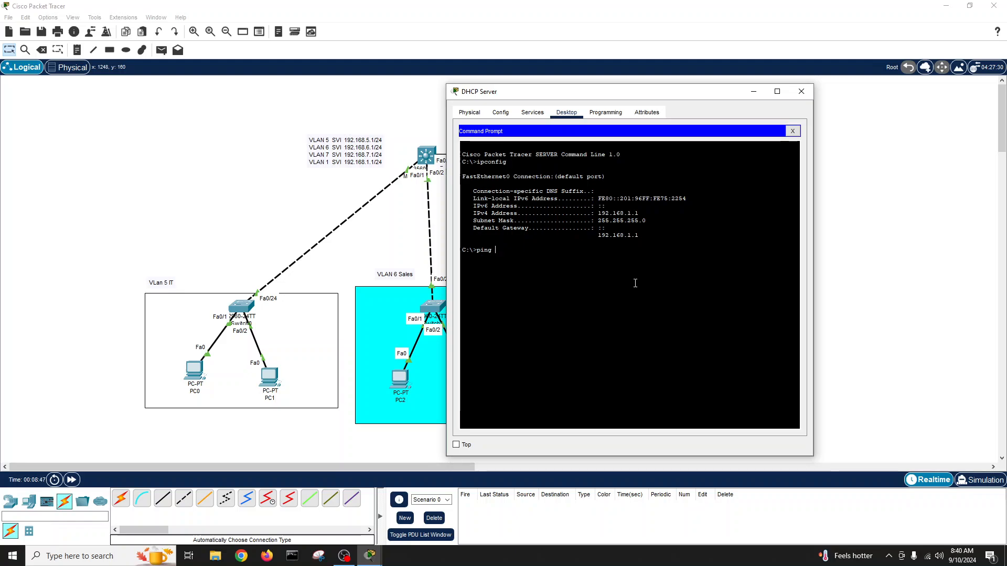
pyautogui.write('192.168.1.')
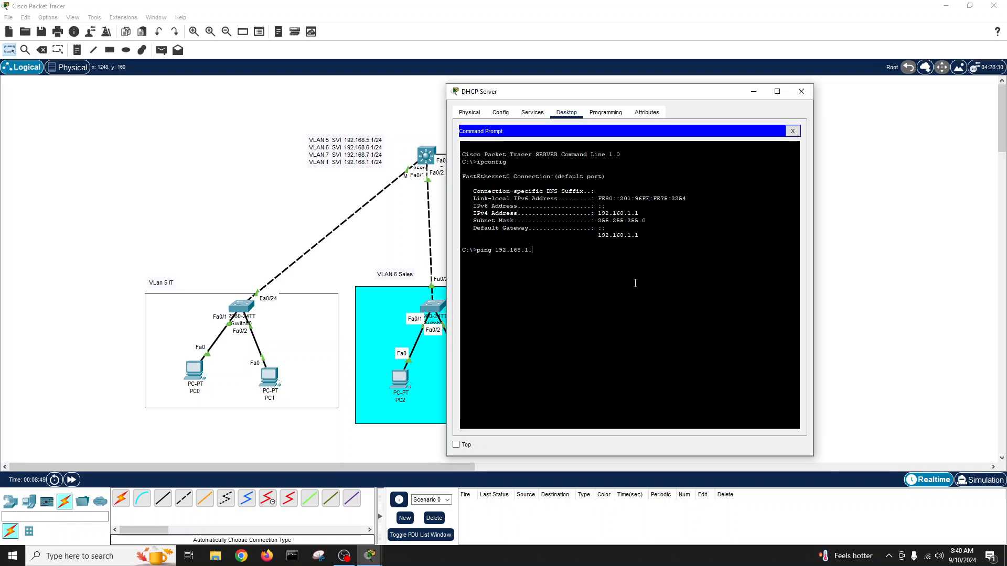
pyautogui.write('1')
pyautogui.press('Return')
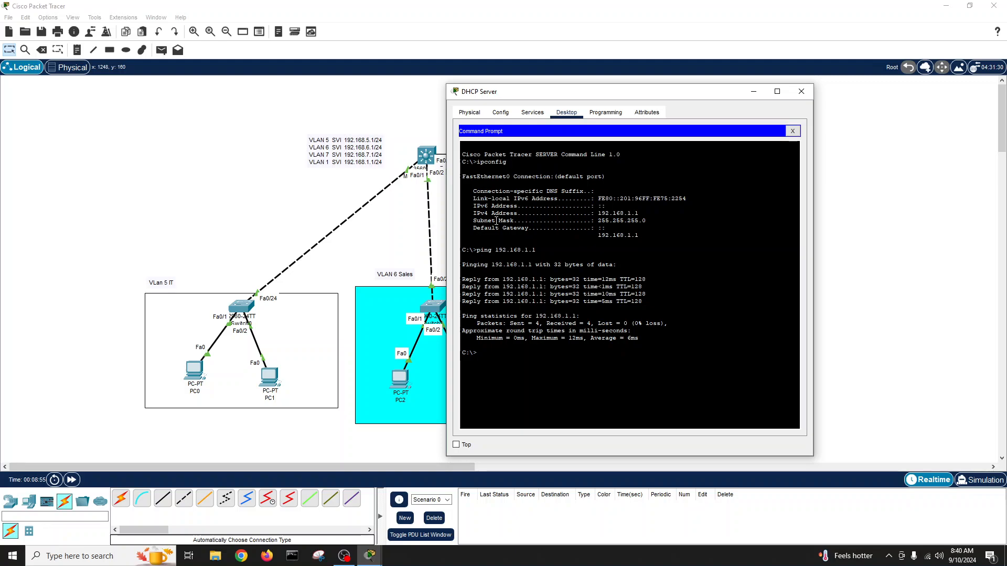
pyautogui.click(792, 131)
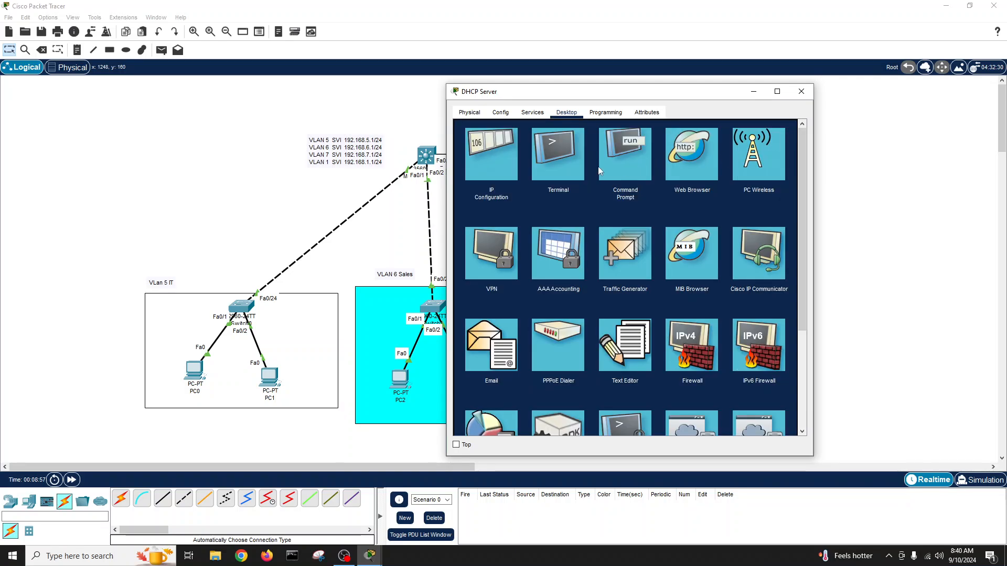
# Change the DHCP Server's static IPv4 address to 192.168.1.2.
pyautogui.click(489, 149)
pyautogui.click(615, 173)
pyautogui.press('BackSpace')
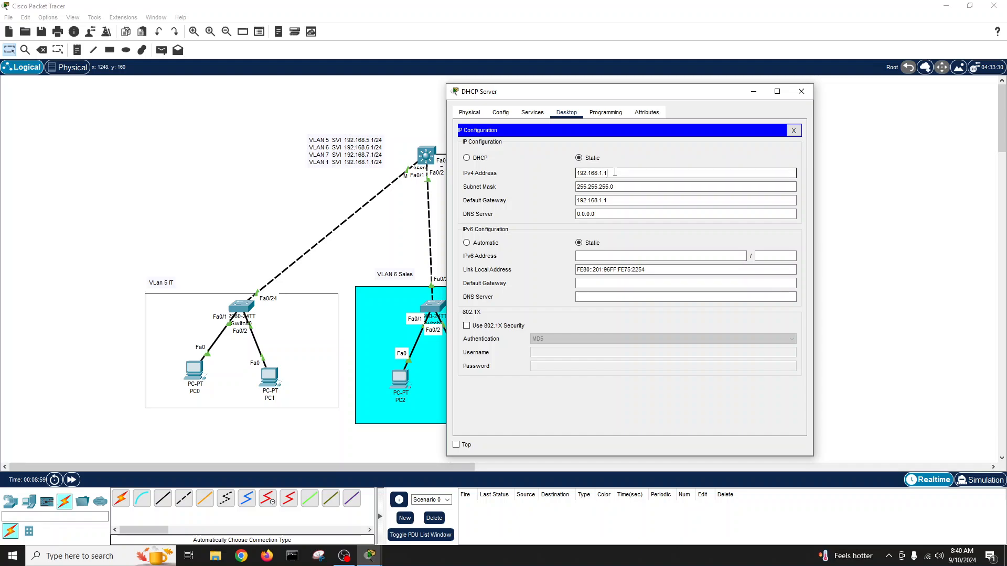
pyautogui.write('2')
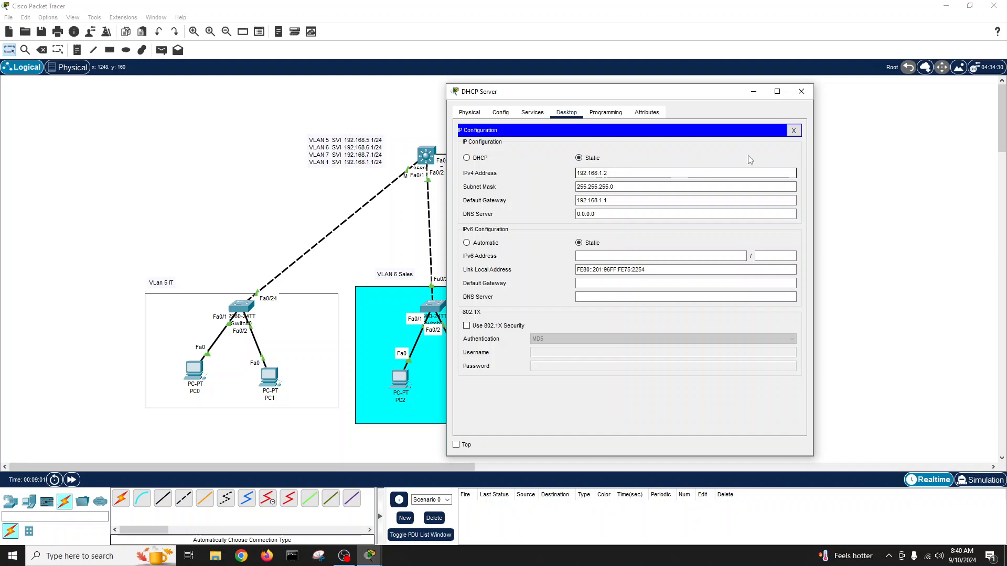
pyautogui.click(793, 130)
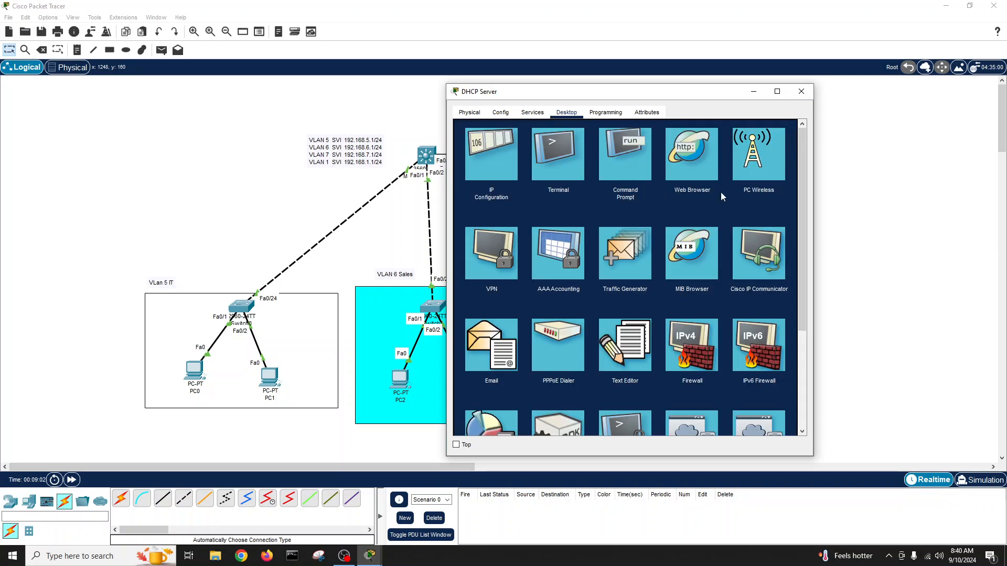
# Ping the gateway 192.168.1.1 from the server's command prompt, then close the server's window.
pyautogui.click(630, 165)
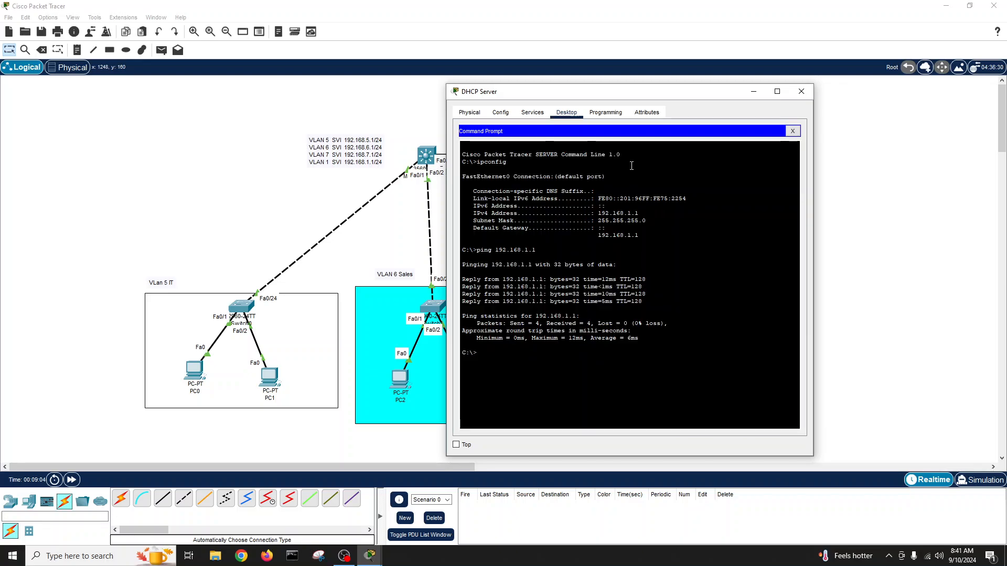
pyautogui.press('Up')
pyautogui.press('BackSpace')
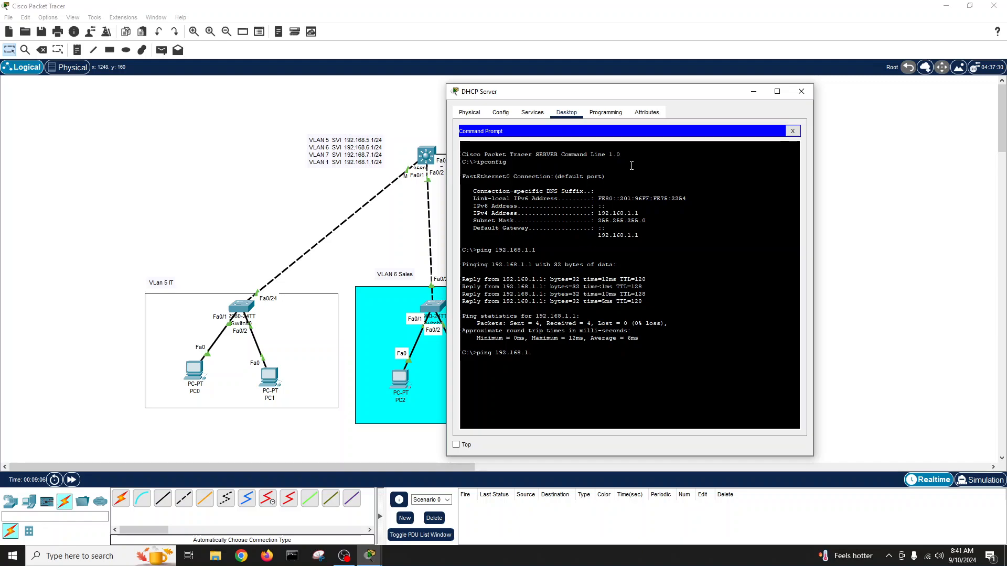
pyautogui.write('1')
pyautogui.press('Return')
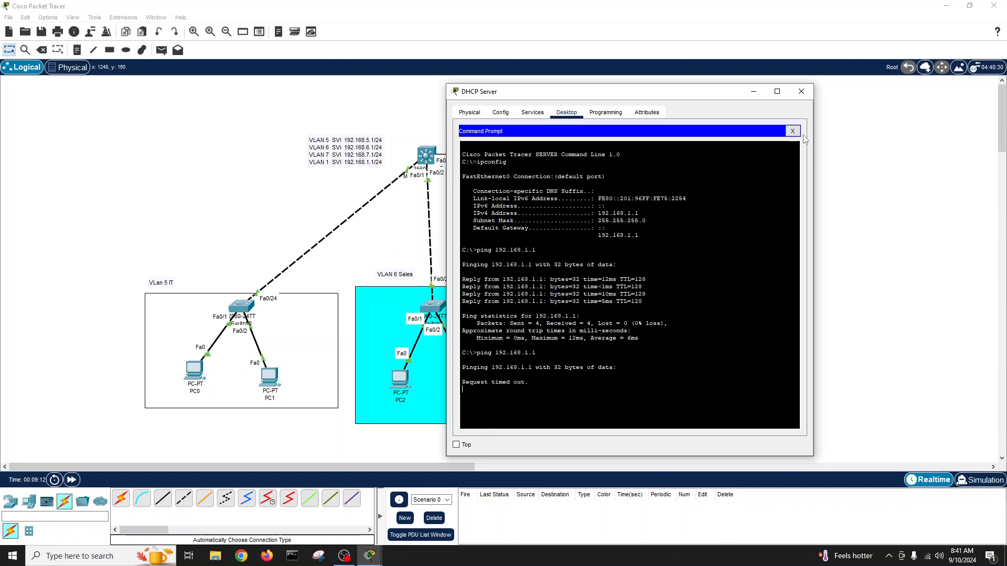
pyautogui.click(793, 130)
pyautogui.click(797, 92)
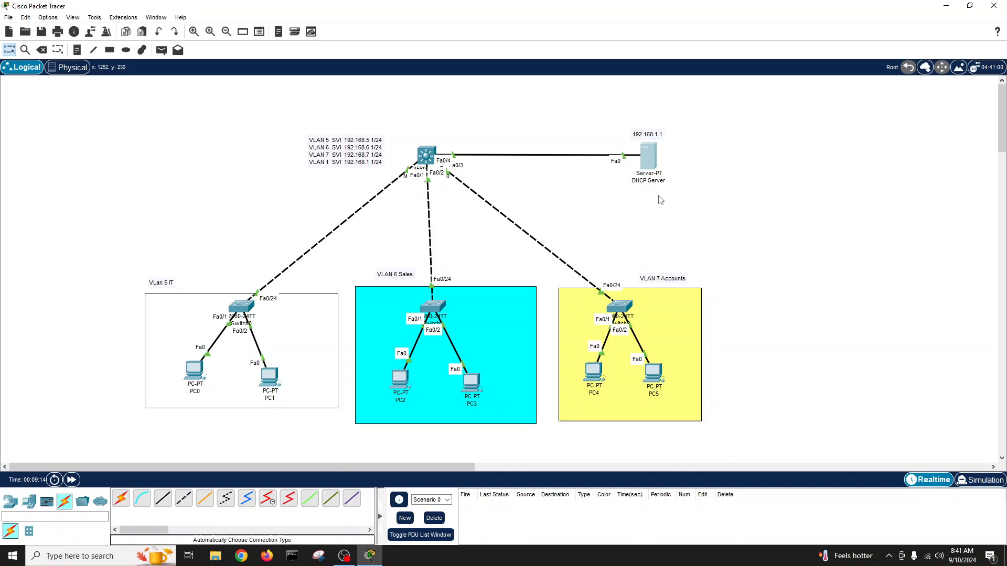
# Change the address note above the DHCP Server to "192.168.1.2".
pyautogui.doubleClick(660, 135)
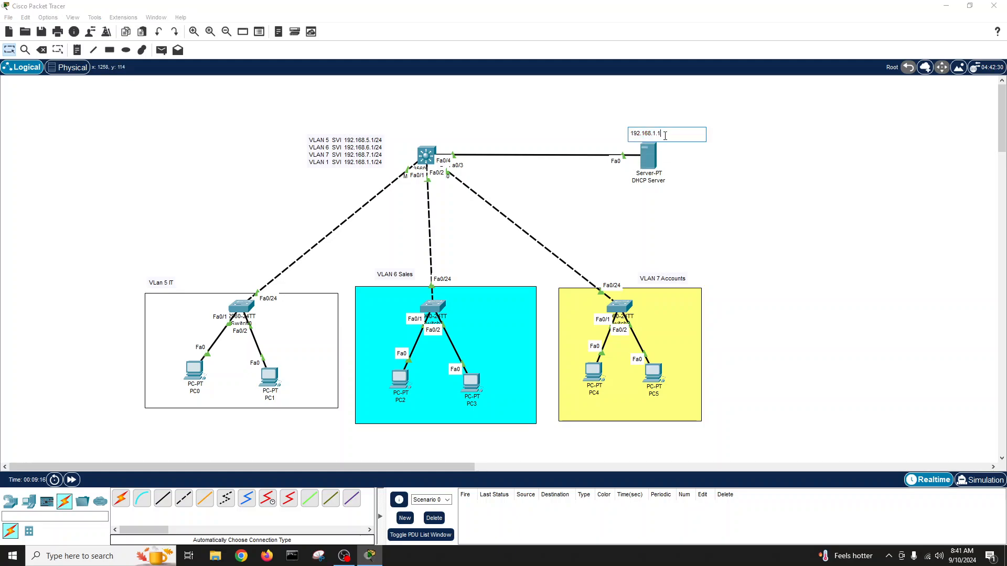
pyautogui.press('BackSpace')
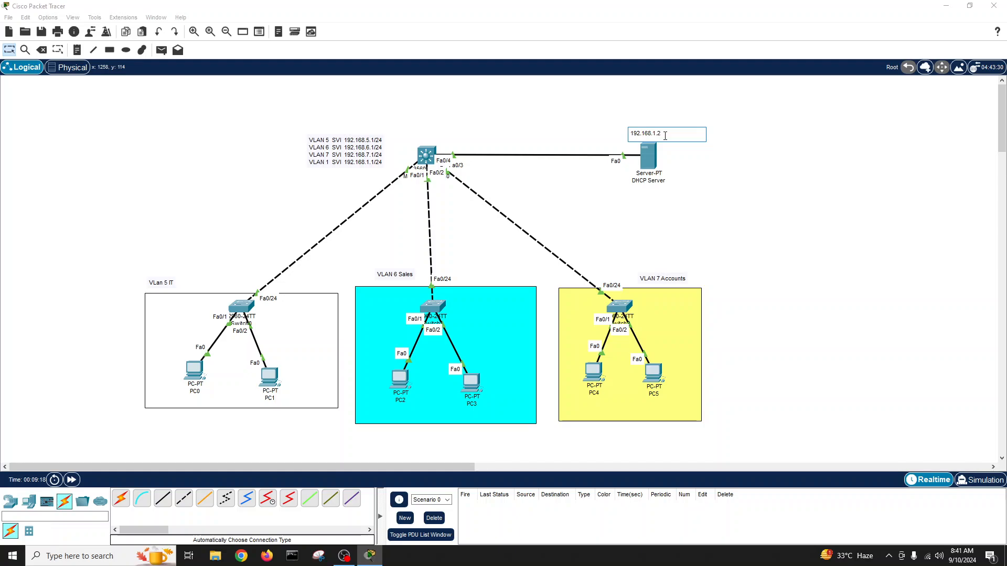
pyautogui.click(693, 208)
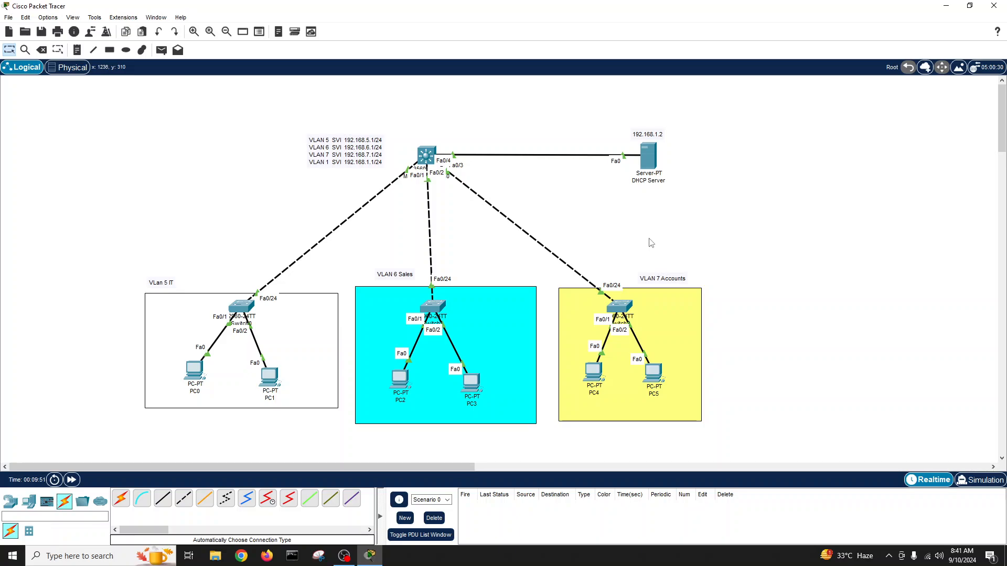
# Open the DHCP service settings of the DHCP Server.
pyautogui.click(653, 159)
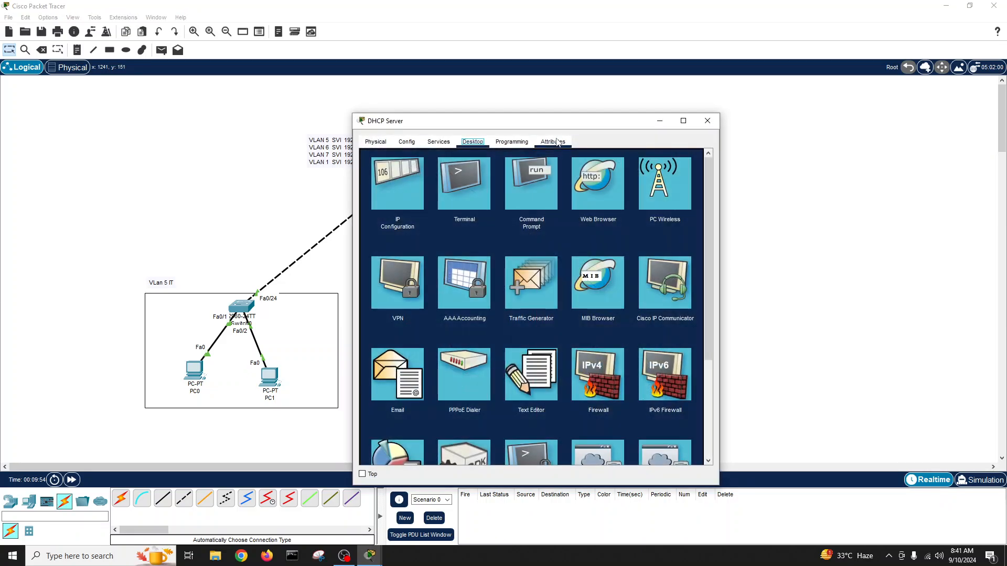
pyautogui.click(438, 142)
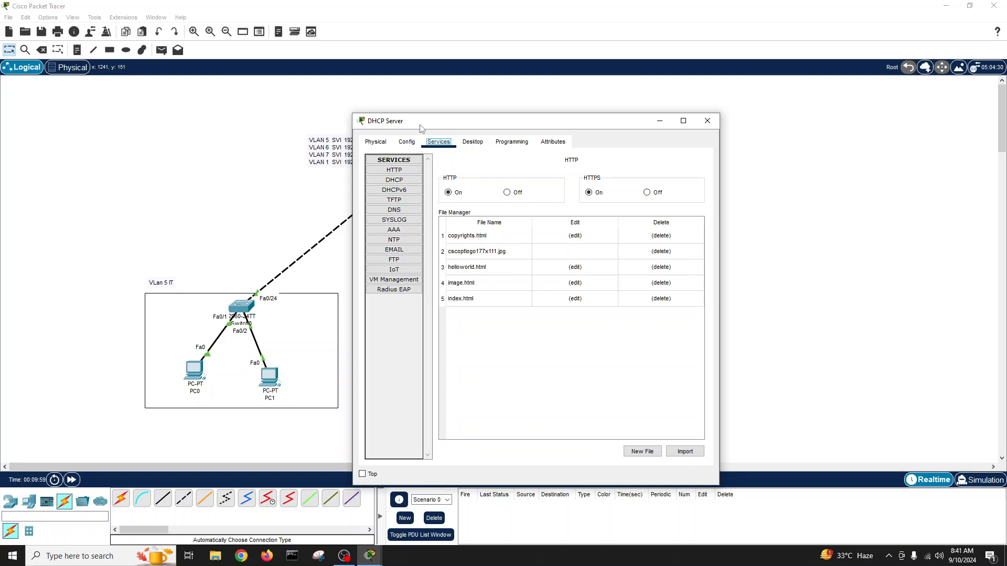
pyautogui.moveTo(419, 128); pyautogui.dragTo(217, 116)
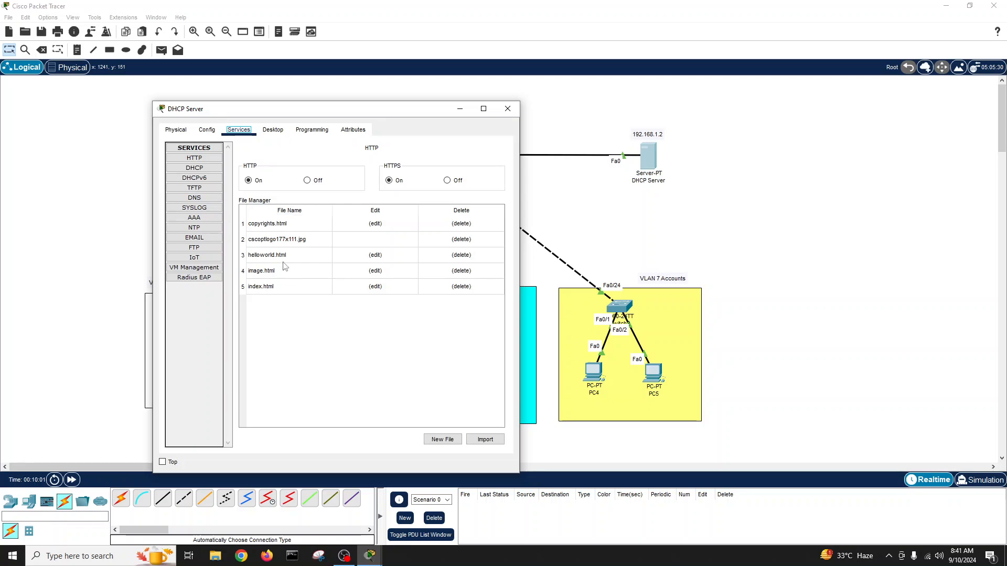
pyautogui.click(201, 169)
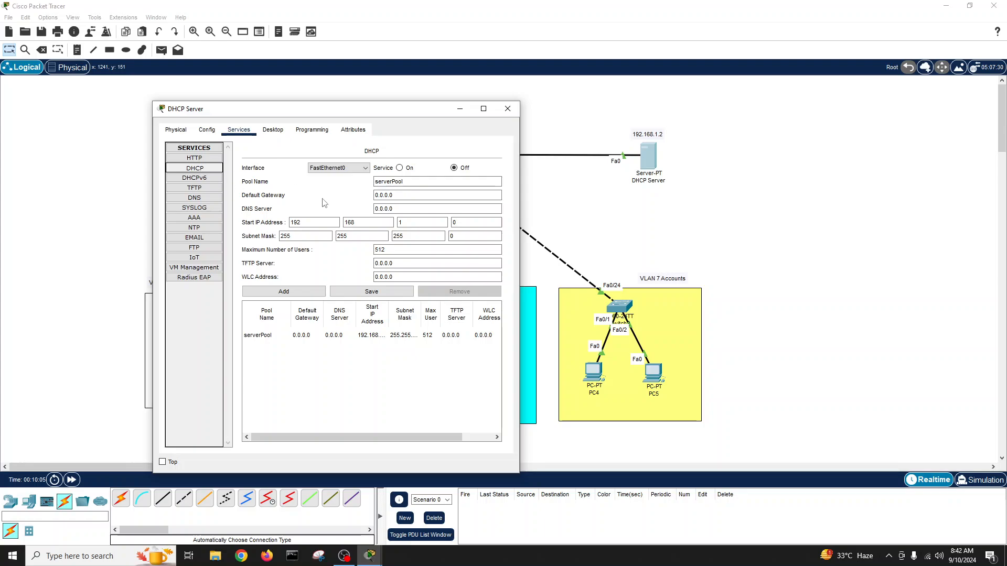
pyautogui.moveTo(387, 108); pyautogui.dragTo(429, 104)
# Add a DHCP pool named Server with default gateway 192.168.1.1 and DNS server 8.8.8.8.
pyautogui.doubleClick(456, 179)
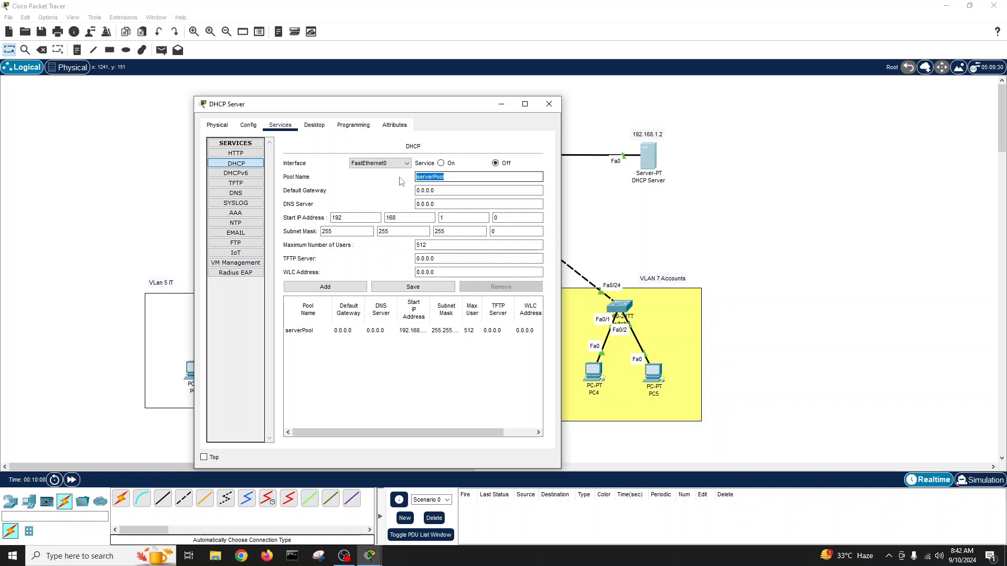
pyautogui.write('S')
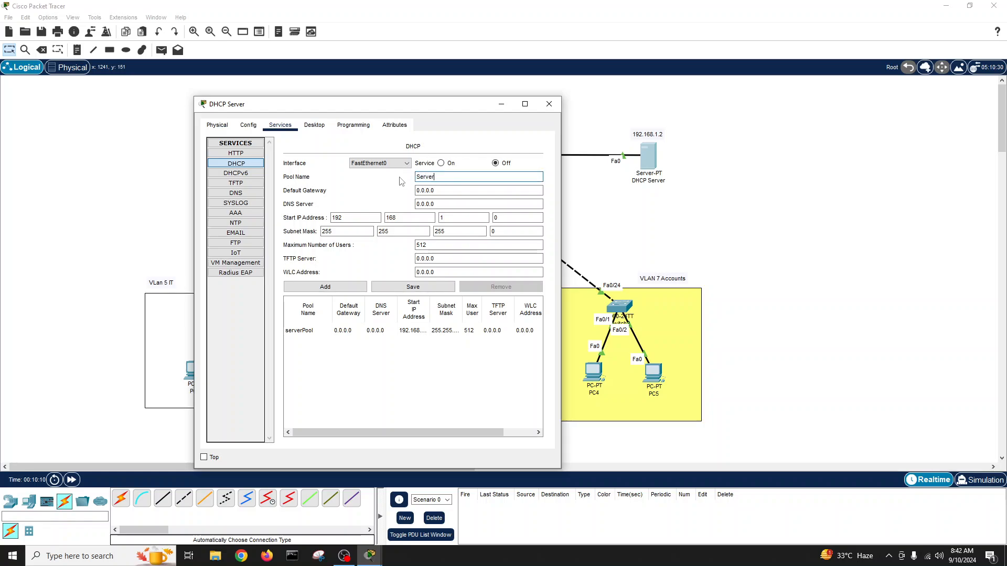
pyautogui.press('Tab')
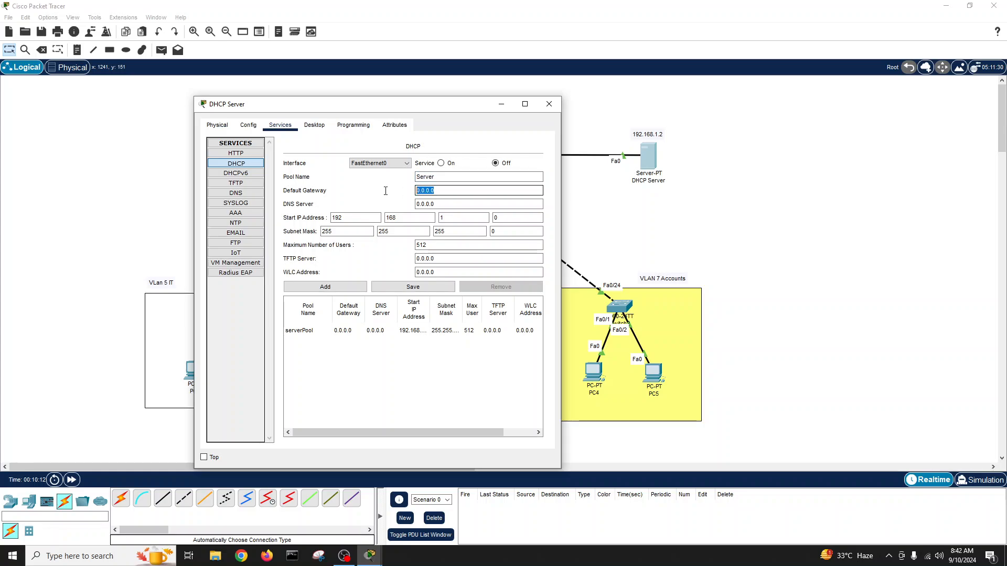
pyautogui.write('192.168.1.1')
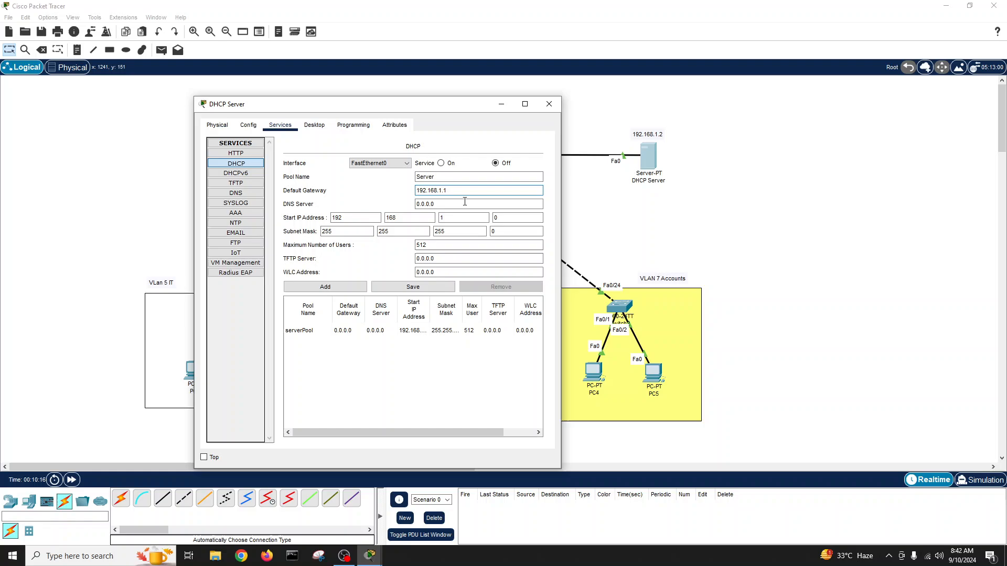
pyautogui.press('Tab')
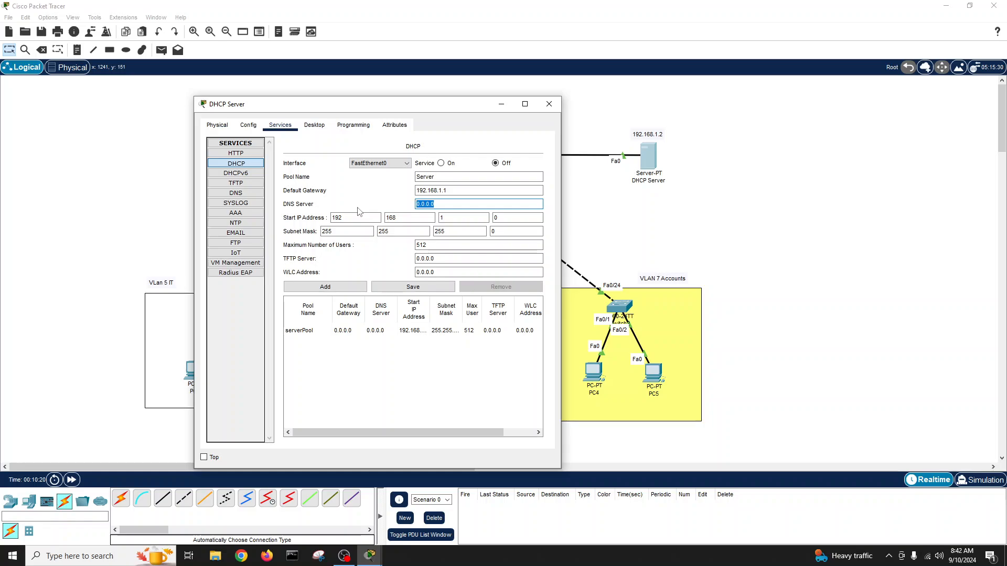
pyautogui.write('8.8.8.8')
pyautogui.click(345, 287)
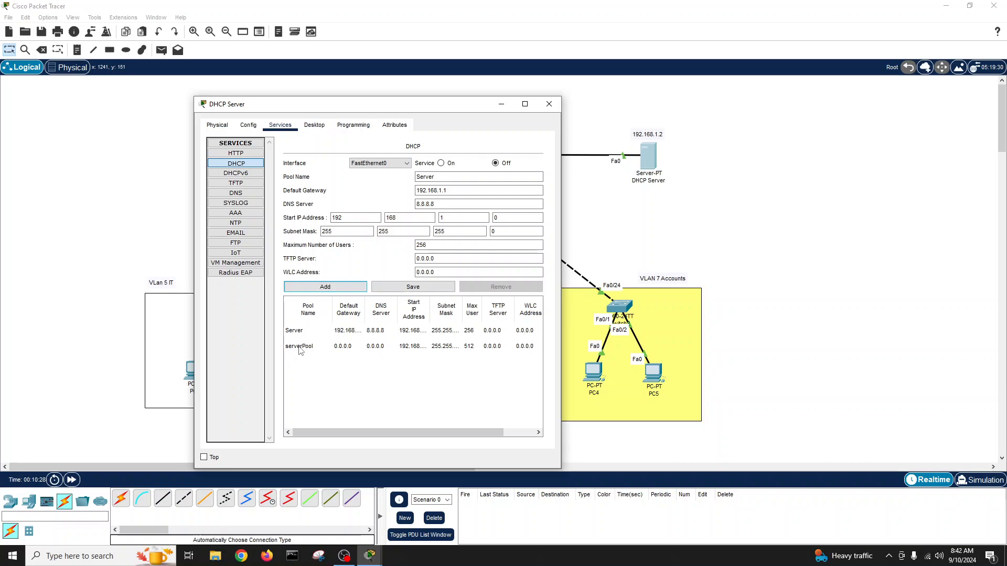
# Check the pool list with widened gateway and start address columns, then remove the Server pool.
pyautogui.click(300, 350)
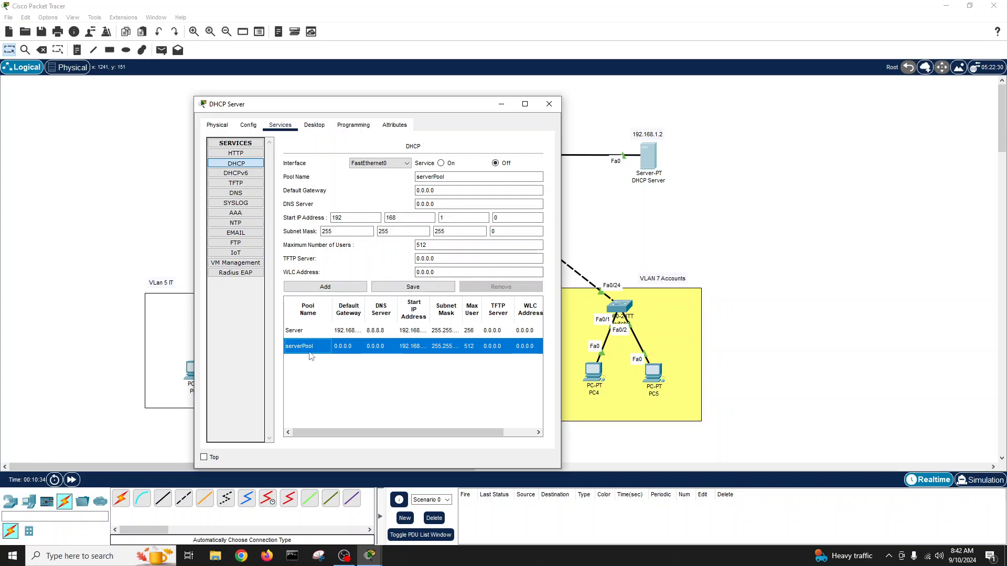
pyautogui.click(323, 328)
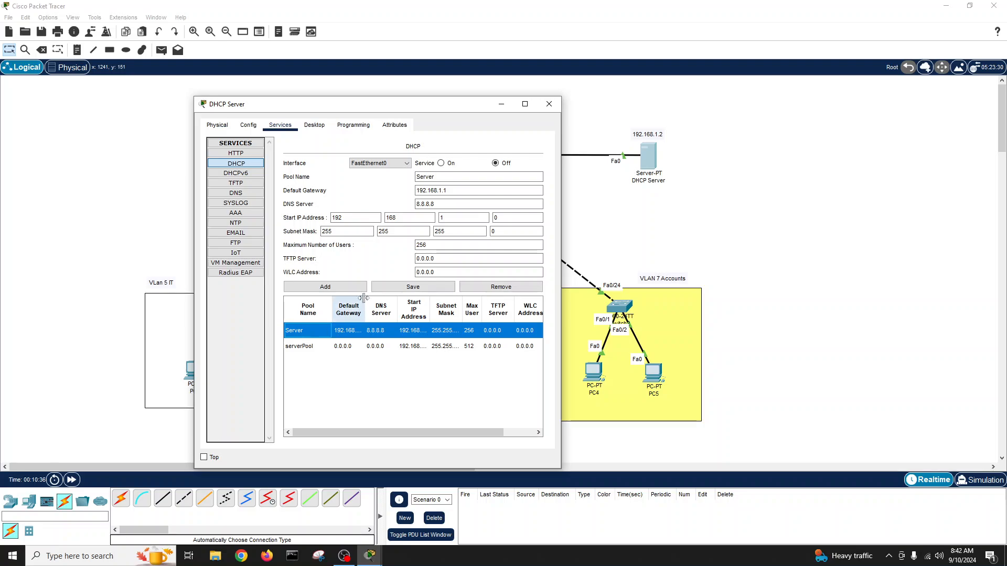
pyautogui.moveTo(364, 303); pyautogui.dragTo(378, 302)
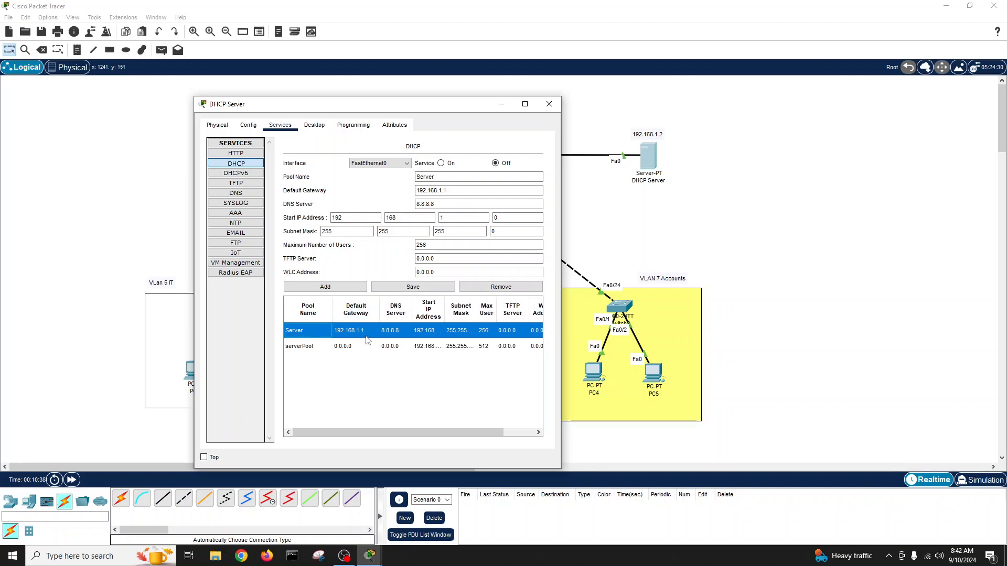
pyautogui.moveTo(444, 303); pyautogui.dragTo(459, 308)
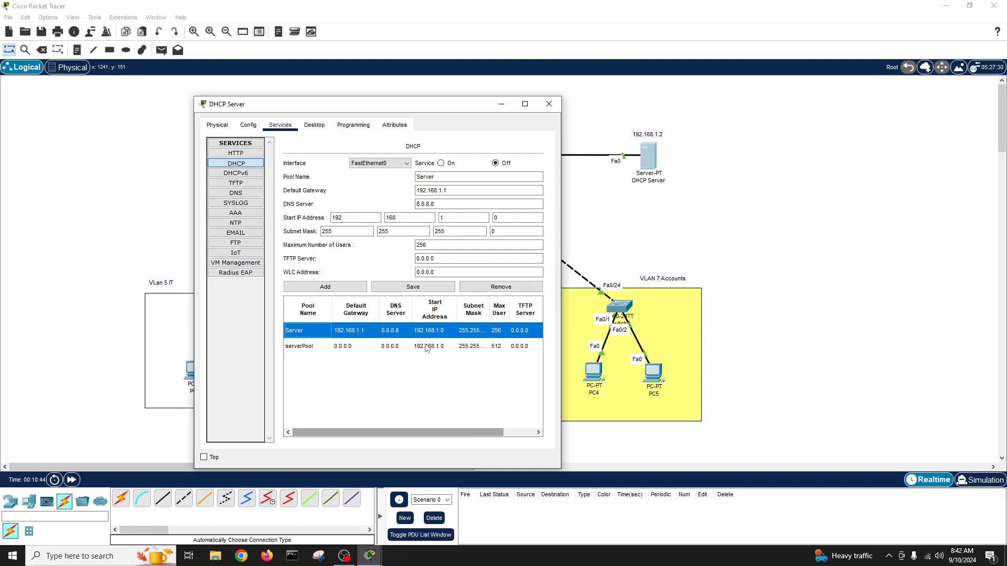
pyautogui.click(471, 286)
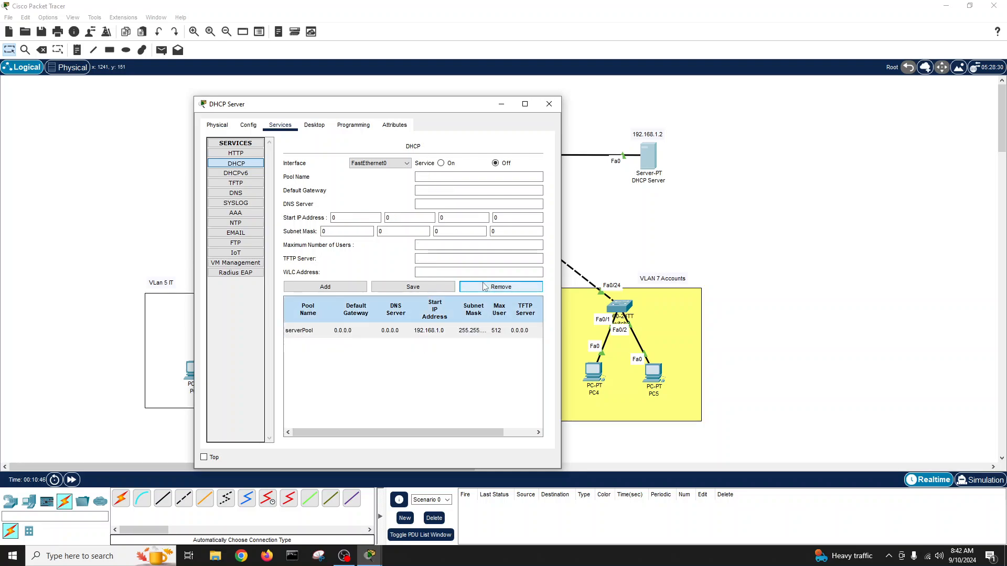
# Load the serverPool entry's settings and change the pool name to Server for a new pool.
pyautogui.click(387, 330)
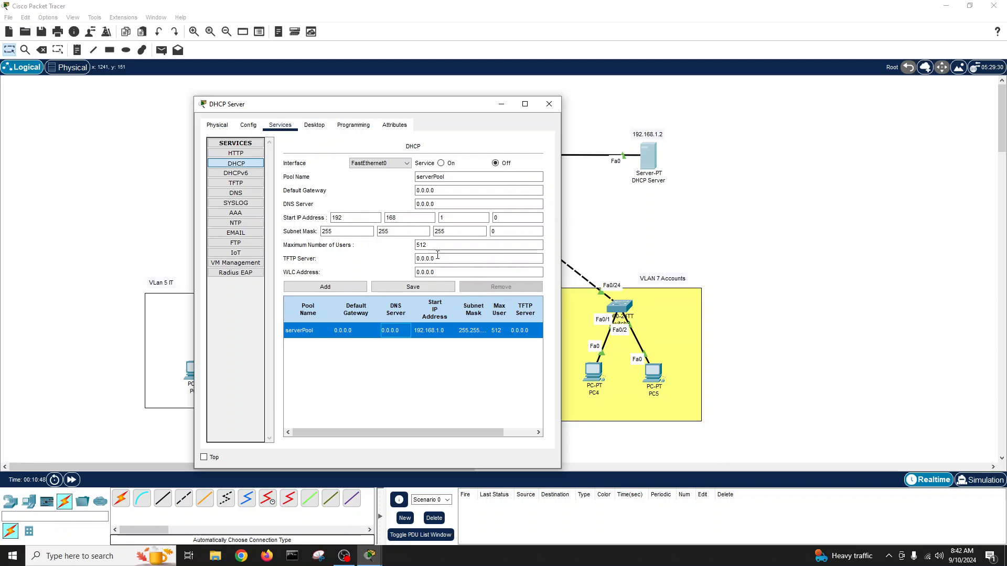
pyautogui.click(450, 177)
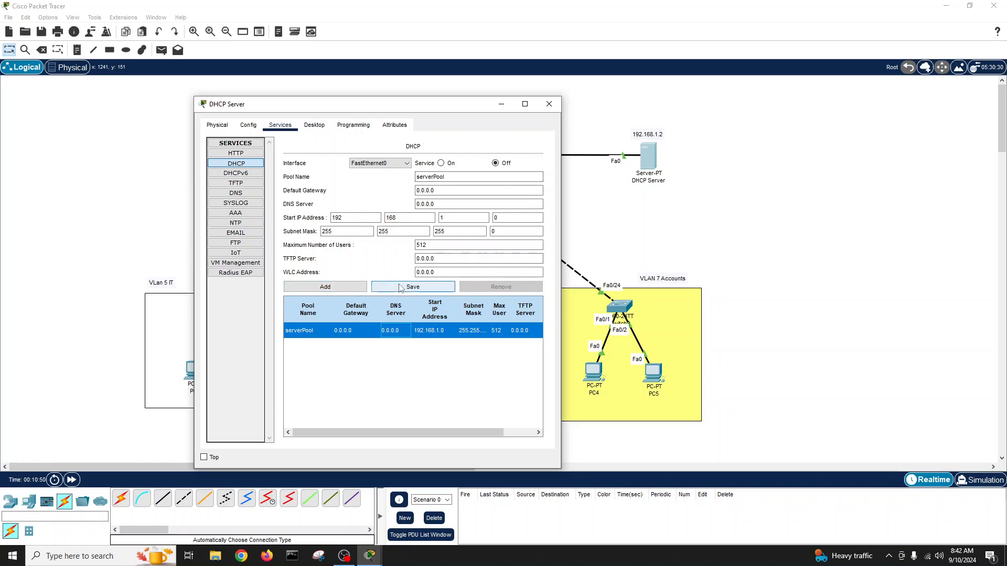
pyautogui.click(441, 176)
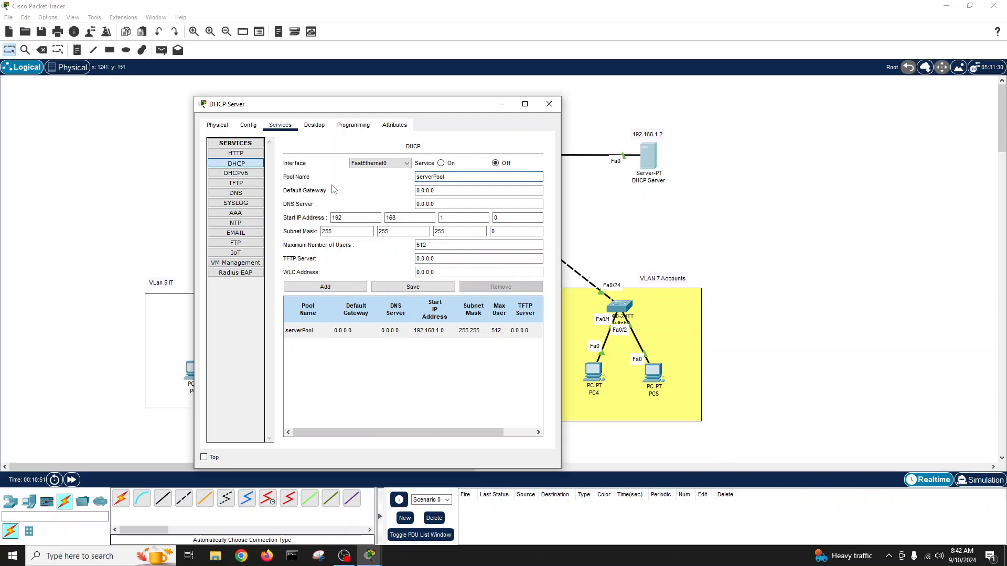
pyautogui.press('BackSpace')
pyautogui.press('BackSpace')
pyautogui.press('BackSpace')
pyautogui.press('BackSpace')
pyautogui.press('BackSpace')
pyautogui.press('BackSpace')
pyautogui.press('BackSpace')
pyautogui.press('BackSpace')
pyautogui.press('BackSpace')
# Add the Server pool with default gateway 192.168.1.1, DNS server 8.8.8.8 and start IP address 192.168.1.10.
pyautogui.press('Tab')
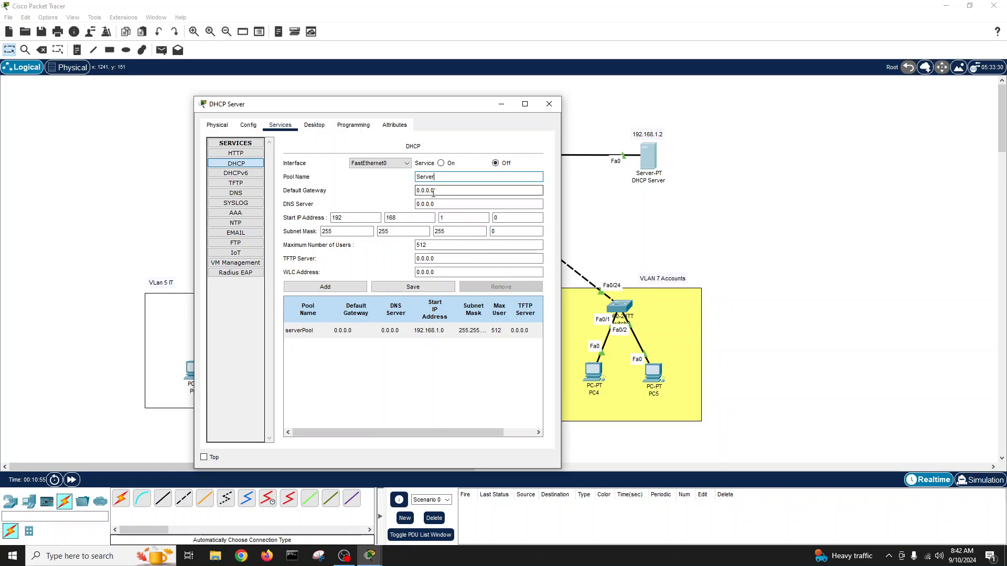
pyautogui.write('192.1')
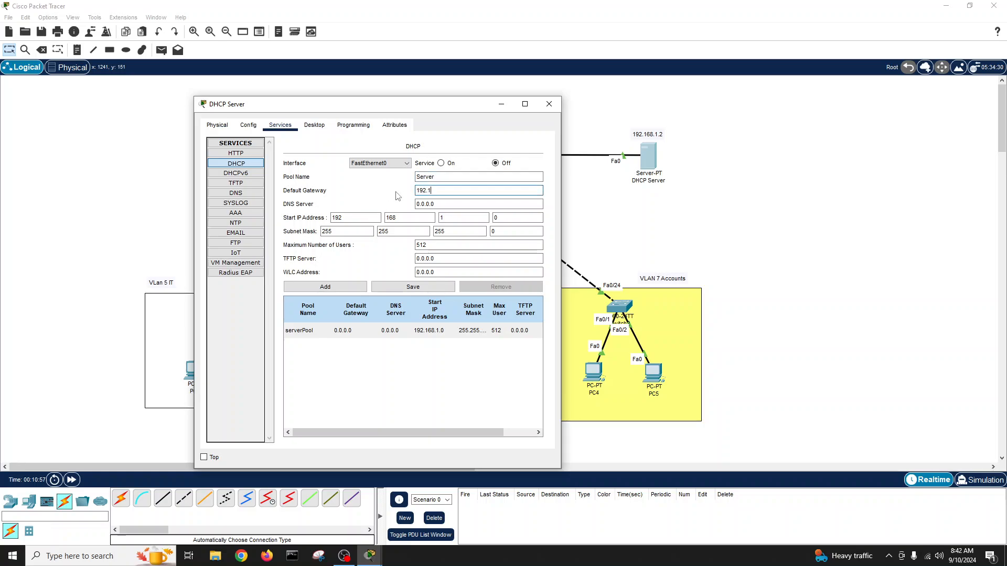
pyautogui.write('68.1.1')
pyautogui.press('Tab')
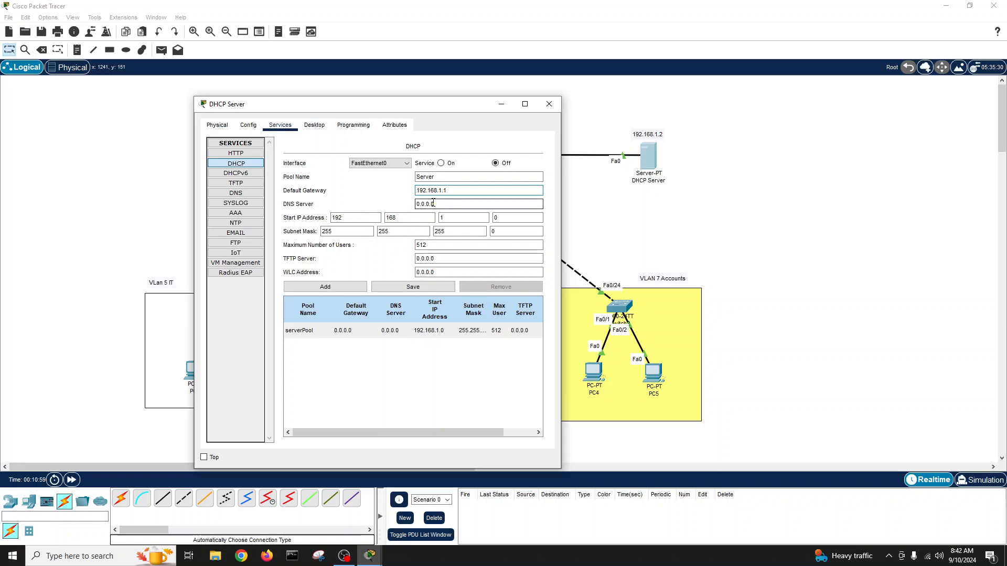
pyautogui.write('8.8.8.8')
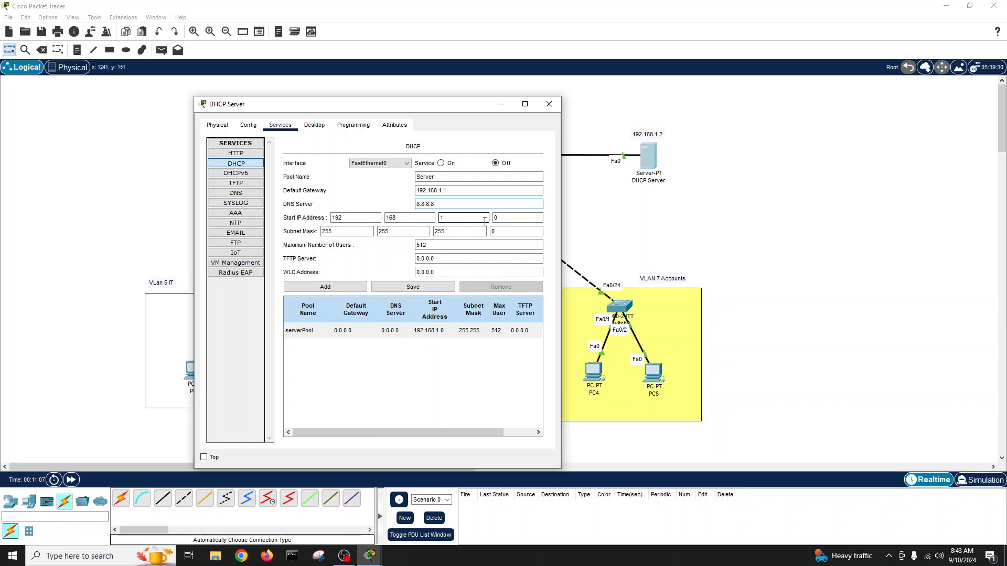
pyautogui.click(518, 217)
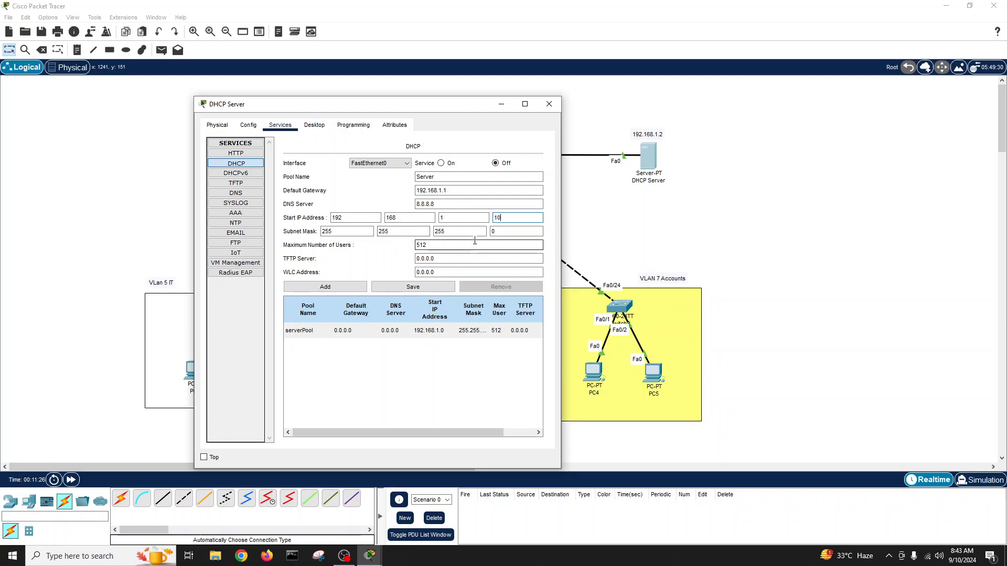
pyautogui.click(346, 288)
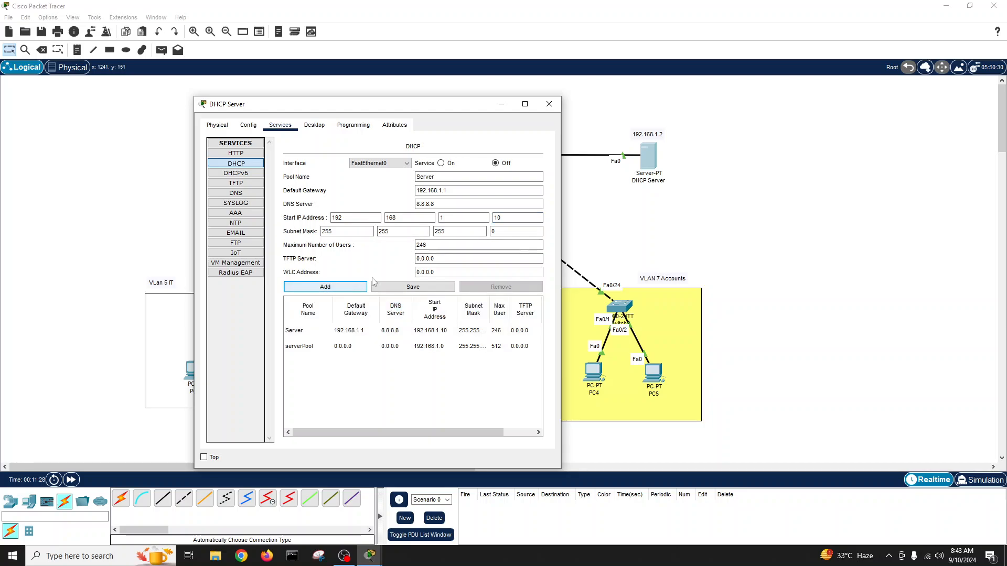
# Add a DHCP pool named IT with default gateway 192.168.5.1 and start IP address 192.168.5.10.
pyautogui.doubleClick(441, 178)
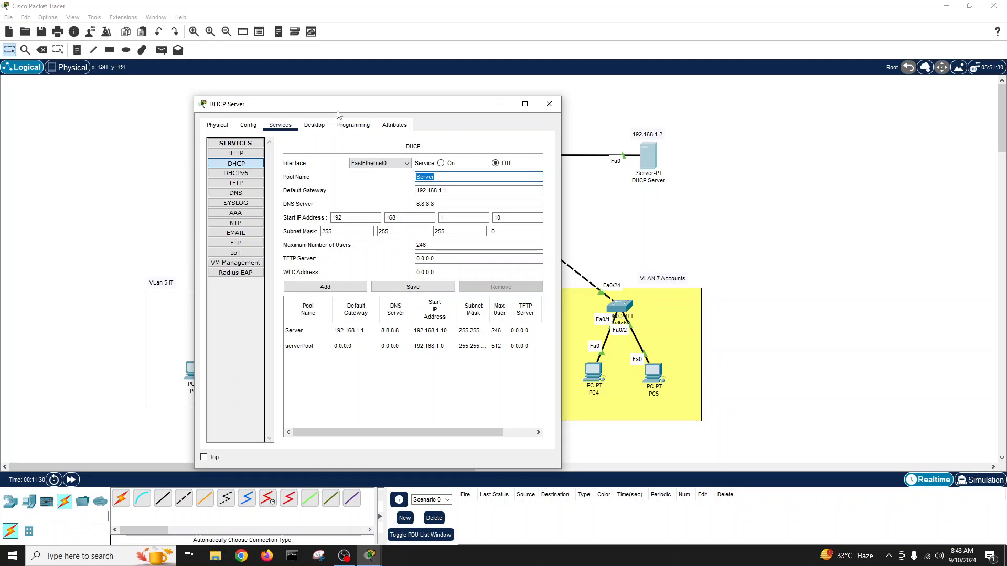
pyautogui.moveTo(339, 104); pyautogui.dragTo(507, 120)
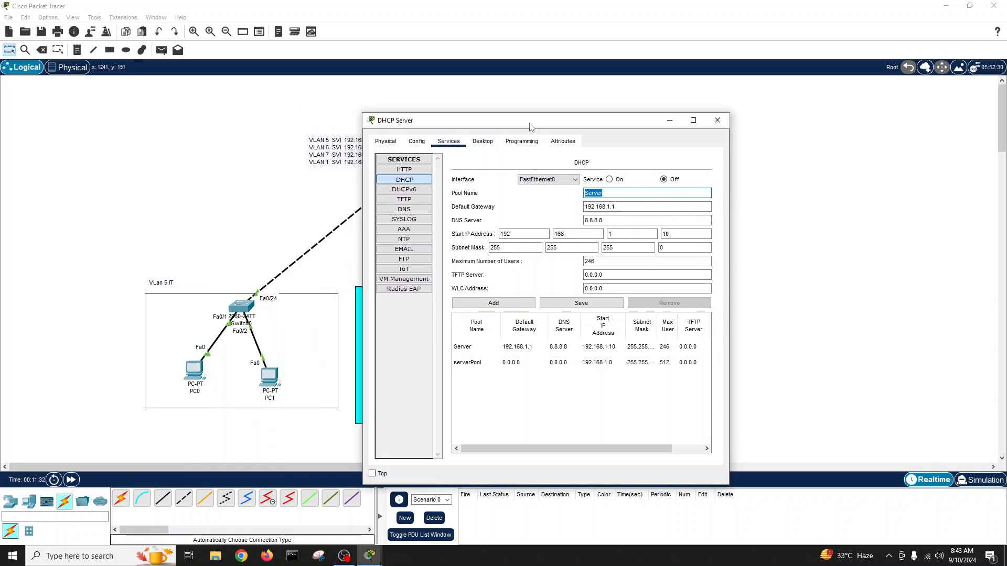
pyautogui.write('IT')
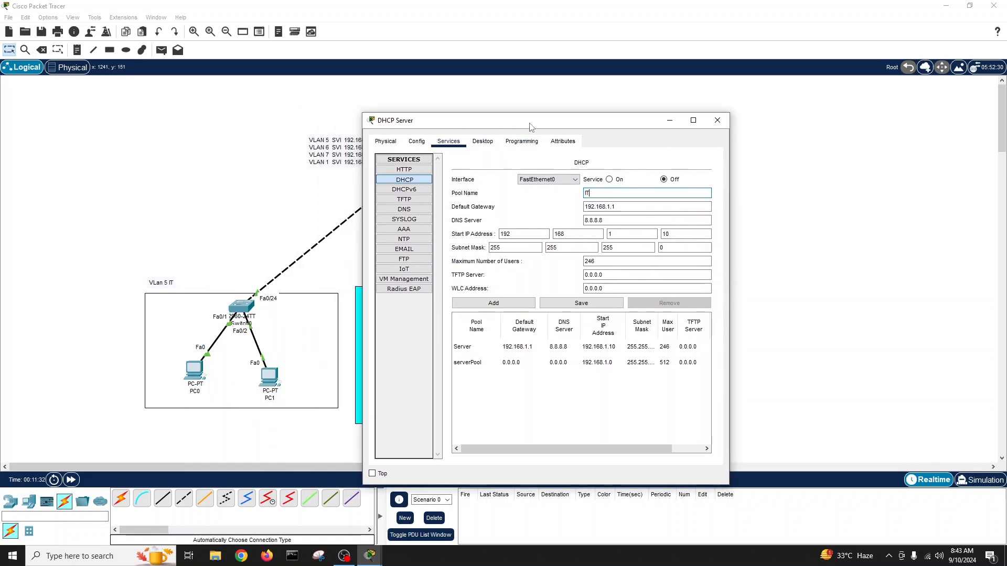
pyautogui.click(610, 208)
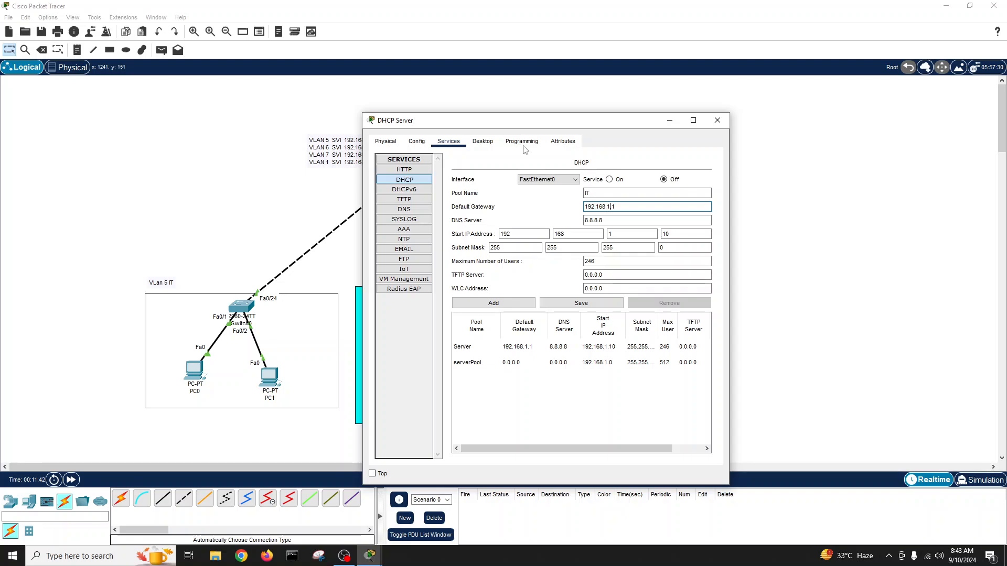
pyautogui.moveTo(510, 124); pyautogui.dragTo(627, 105)
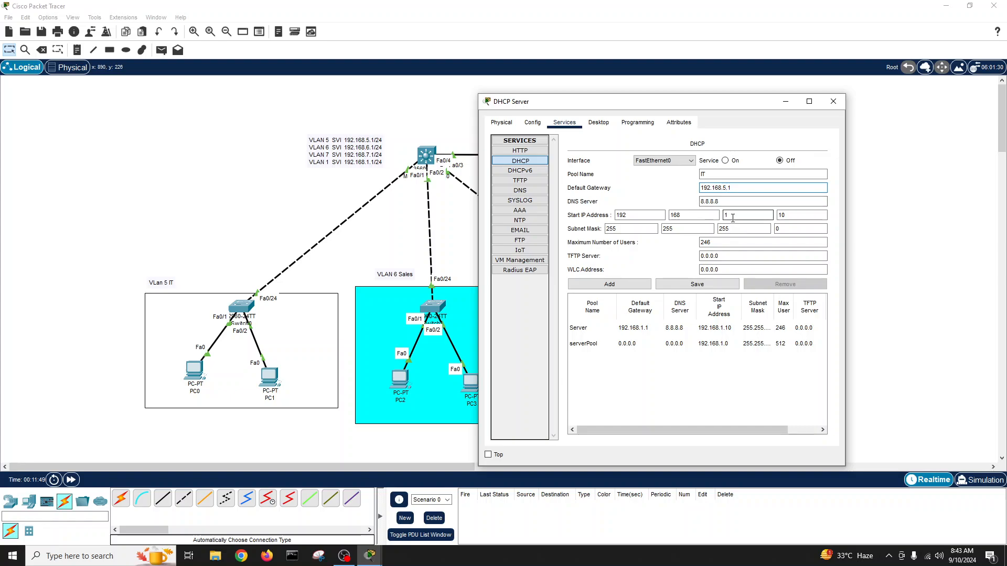
pyautogui.doubleClick(733, 216)
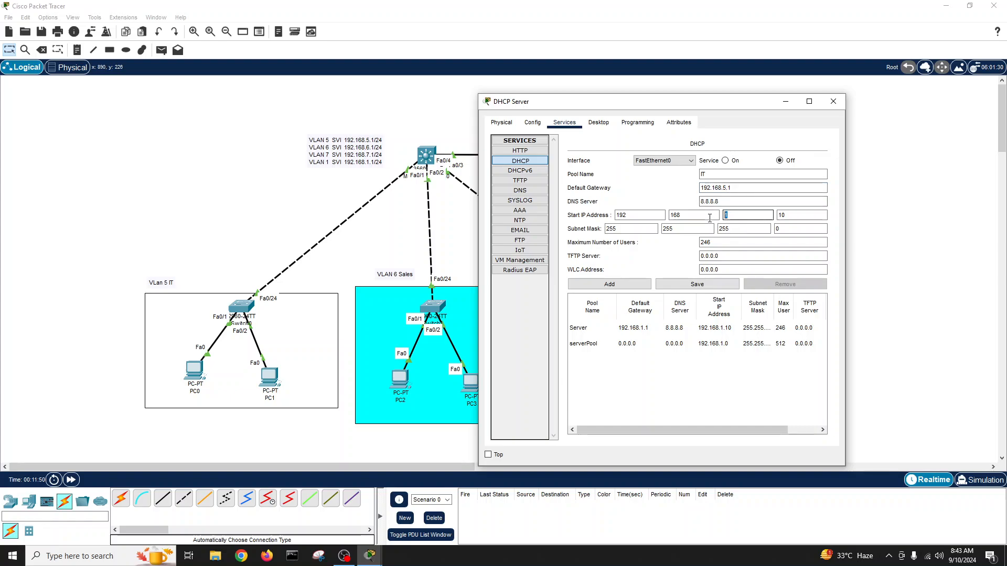
pyautogui.write('5')
pyautogui.click(610, 285)
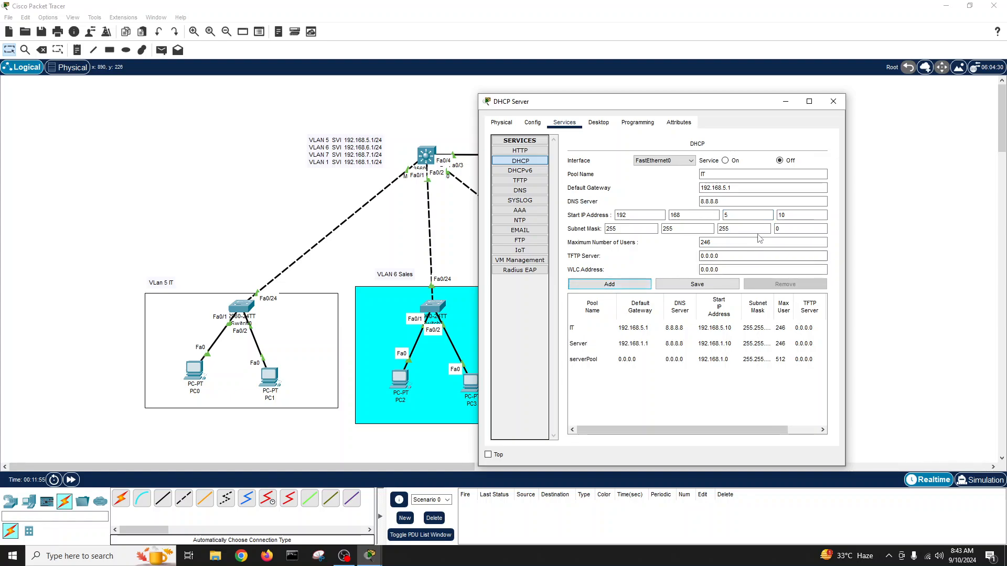
# Add a DHCP pool named Sales with default gateway 192.168.6.1 and start IP address 192.168.6.10.
pyautogui.doubleClick(706, 174)
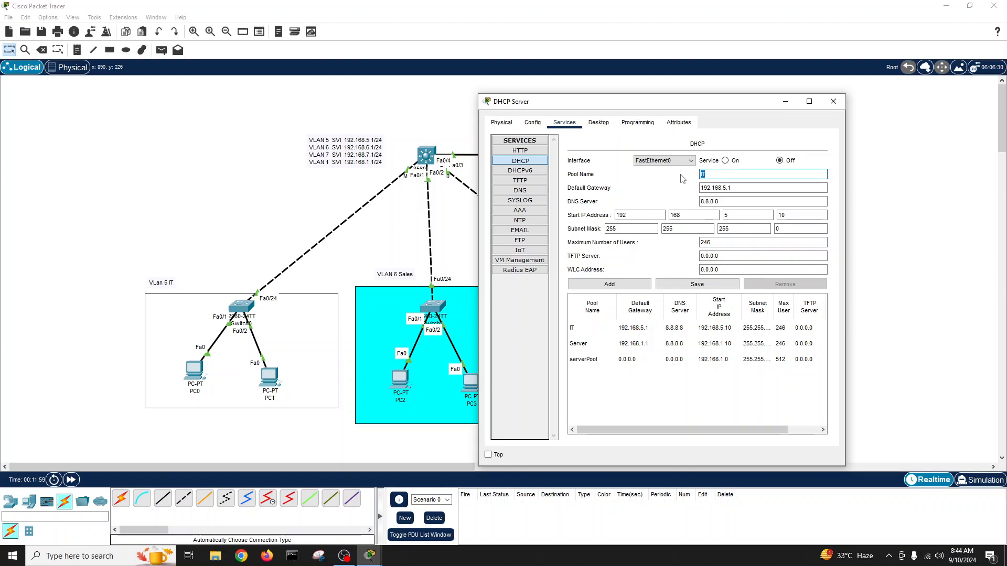
pyautogui.write('Sales')
pyautogui.click(727, 187)
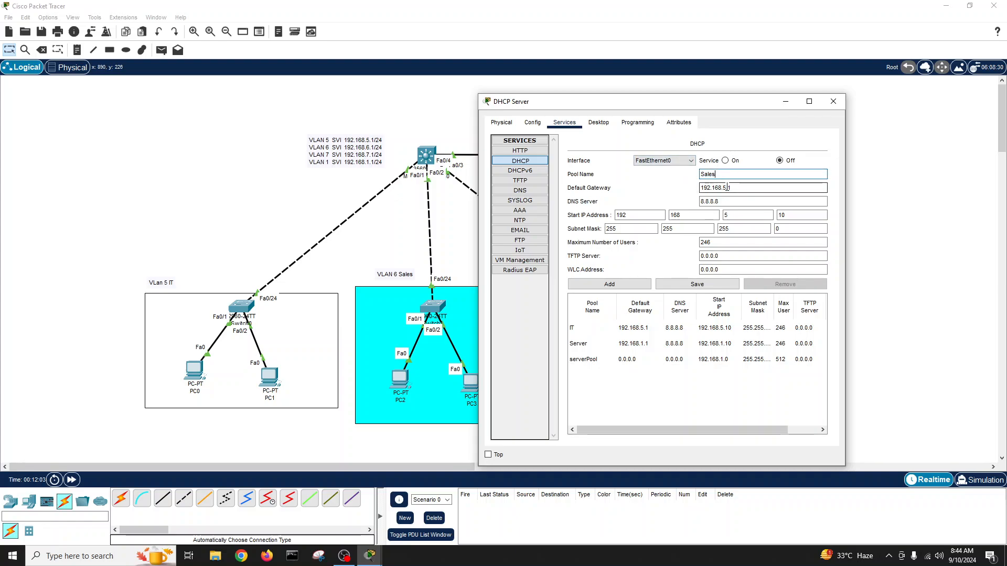
pyautogui.press('BackSpace')
pyautogui.write('6')
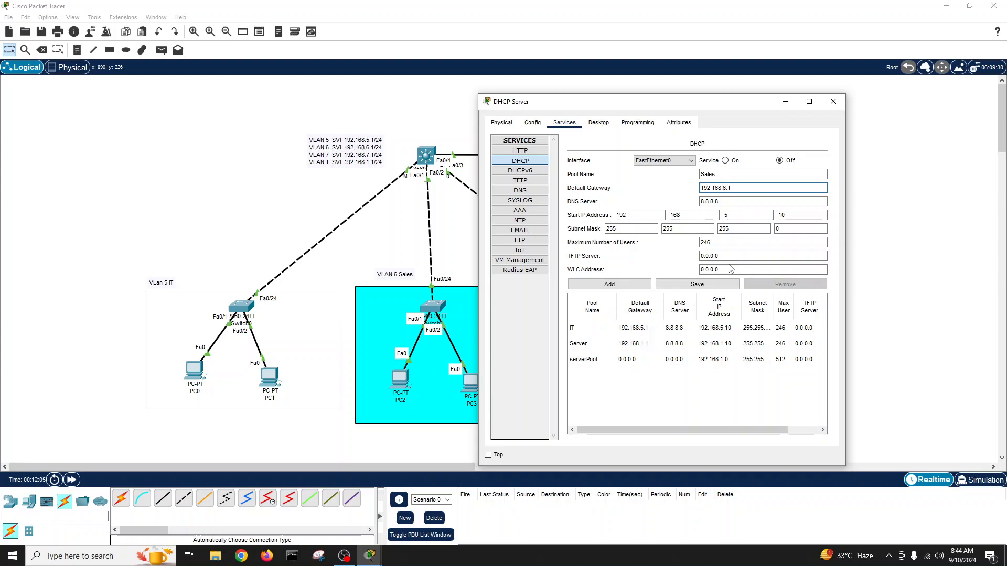
pyautogui.moveTo(739, 216); pyautogui.dragTo(711, 217)
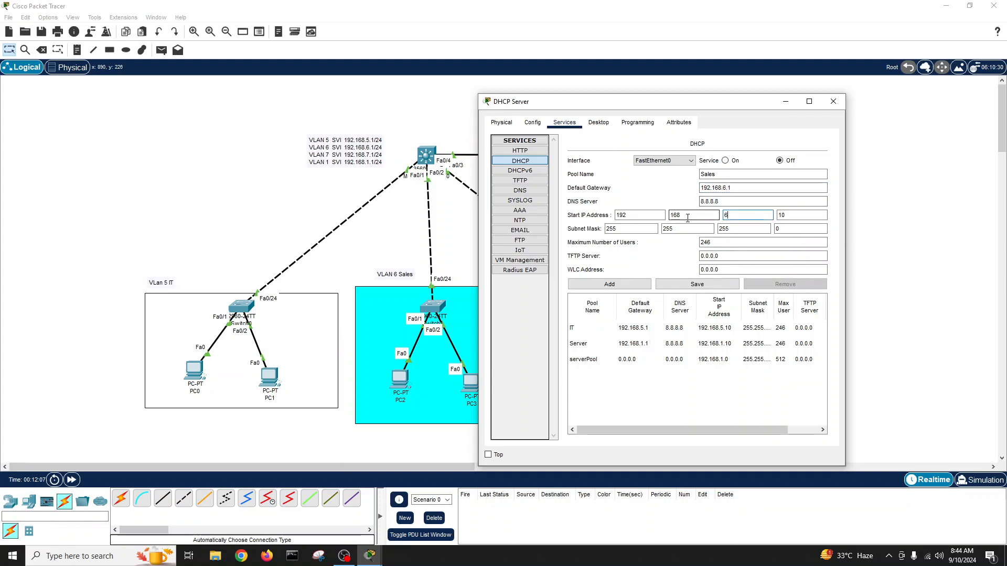
pyautogui.write('6')
pyautogui.click(610, 284)
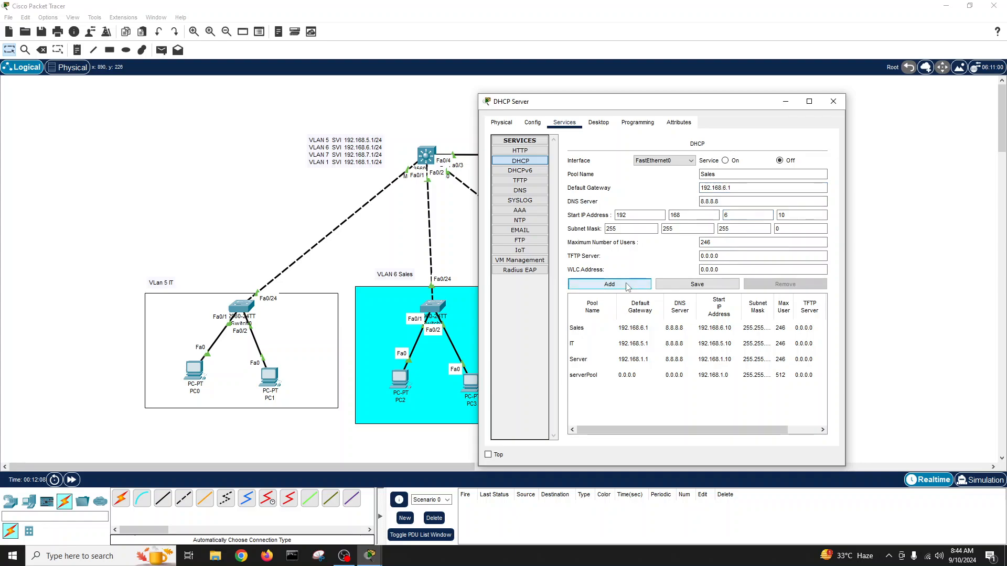
# Add a DHCP pool named Accounts with default gateway 192.168.7.1 and start IP address 192.168.7.10, and turn the DHCP service on.
pyautogui.doubleClick(718, 175)
pyautogui.write('Acc')
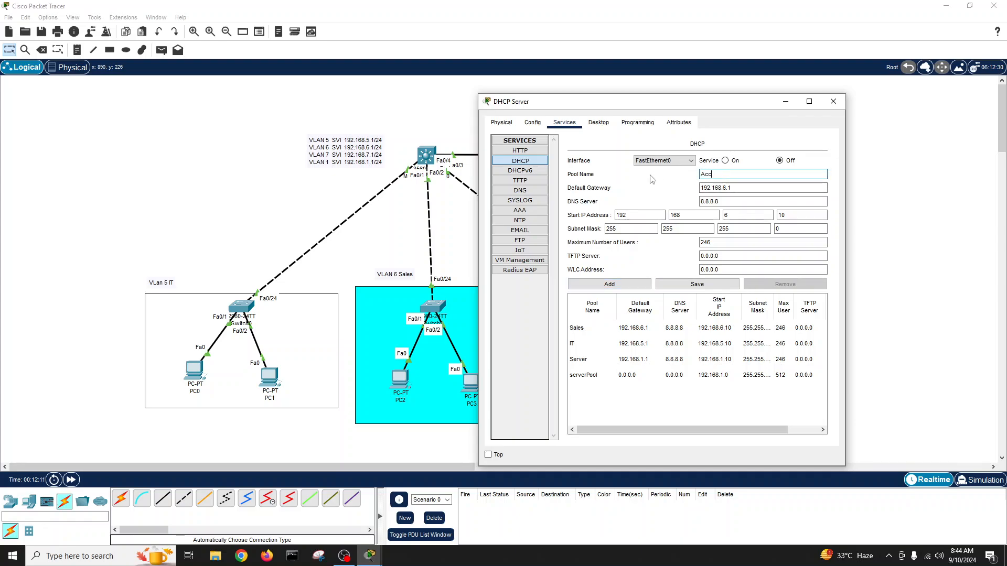
pyautogui.write('ounts')
pyautogui.click(726, 189)
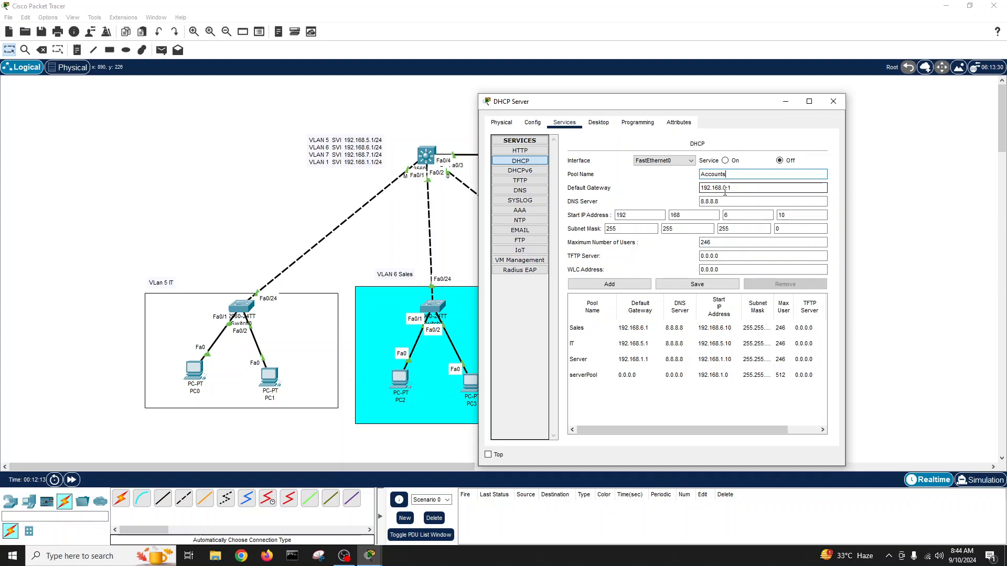
pyautogui.press('BackSpace')
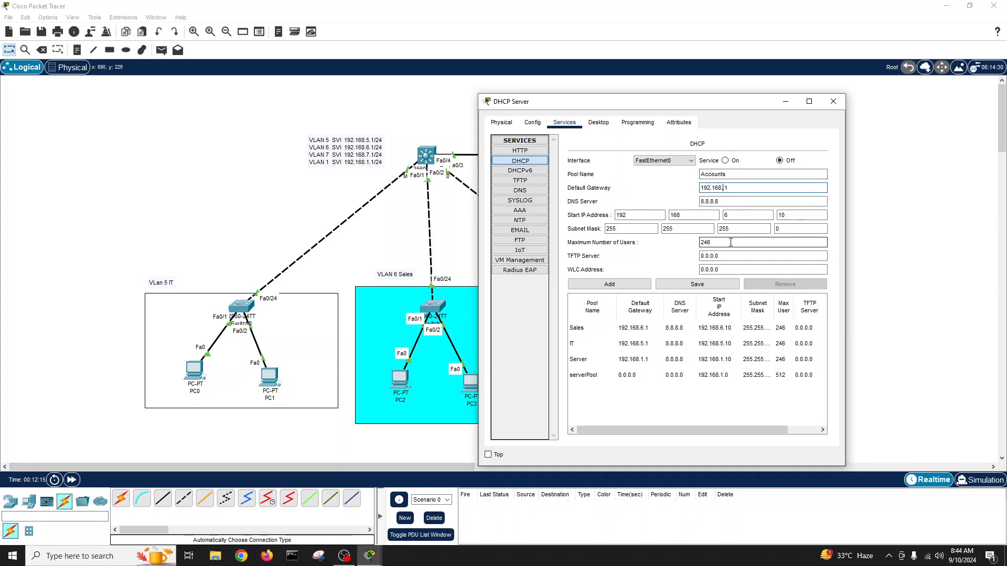
pyautogui.write('7')
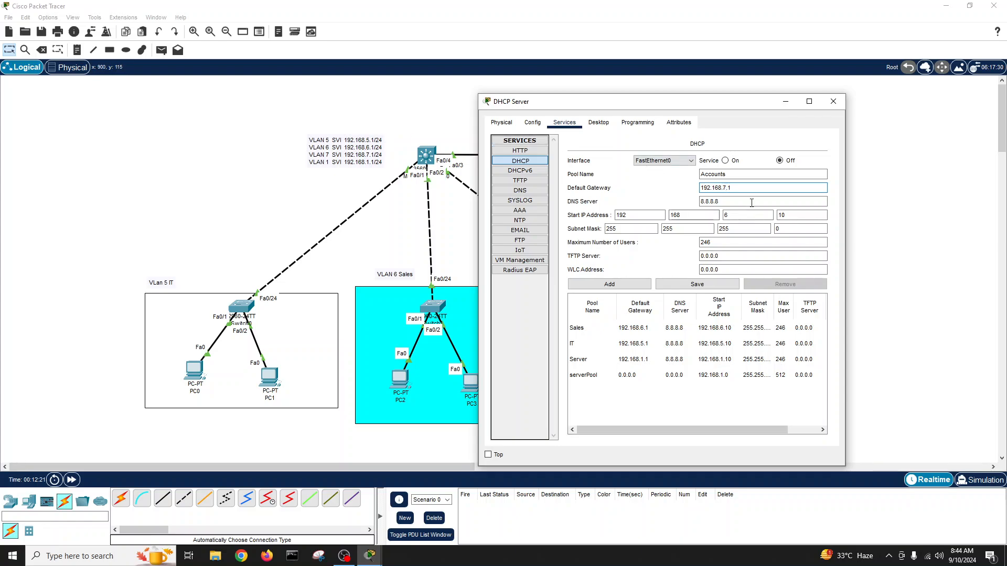
pyautogui.click(724, 214)
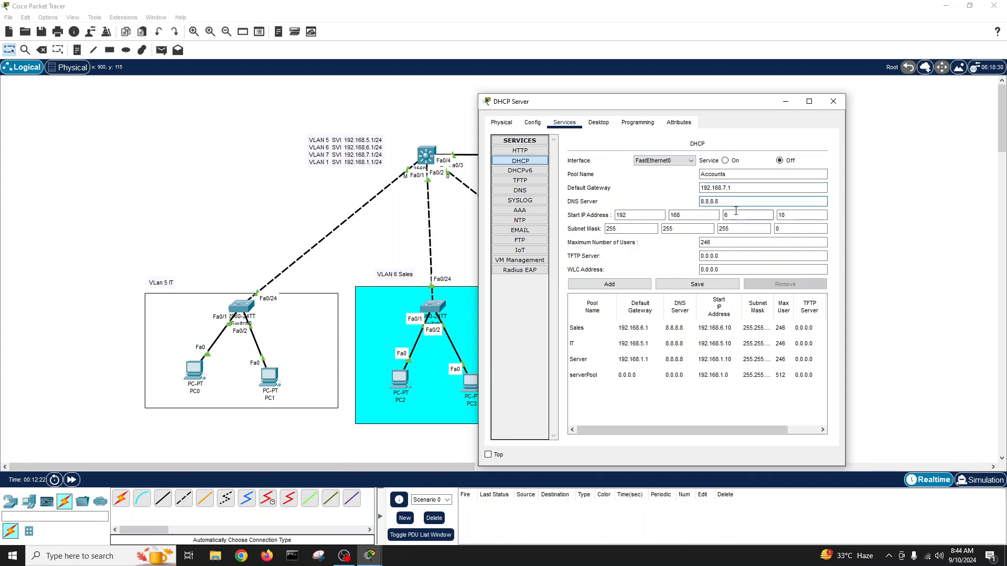
pyautogui.press('BackSpace')
pyautogui.write('7')
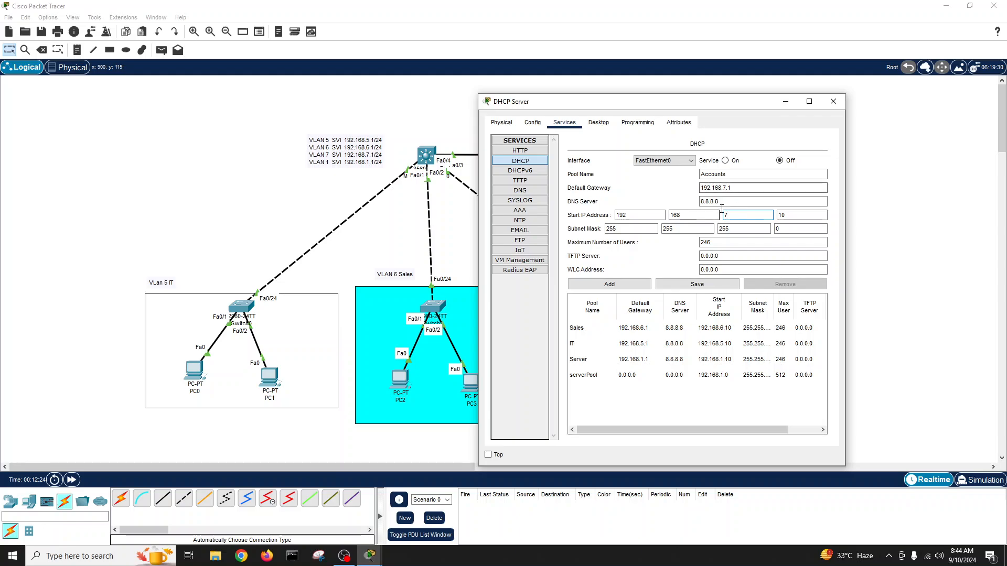
pyautogui.click(628, 284)
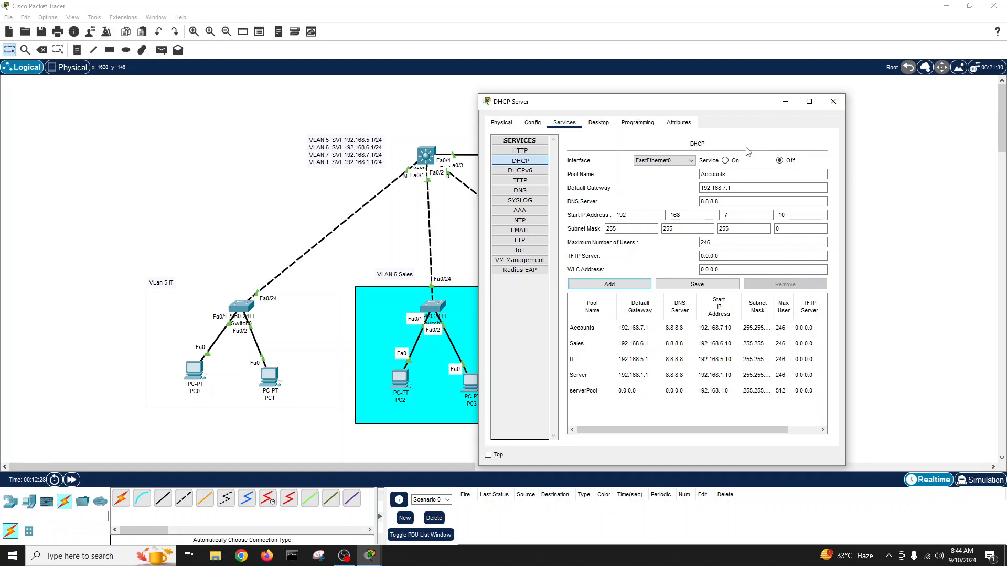
pyautogui.click(726, 161)
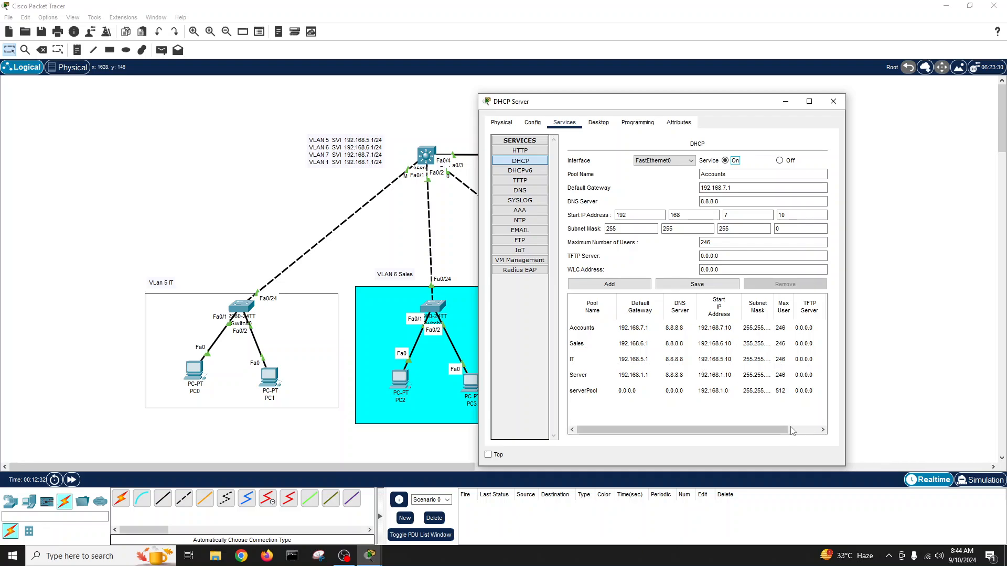
pyautogui.click(834, 103)
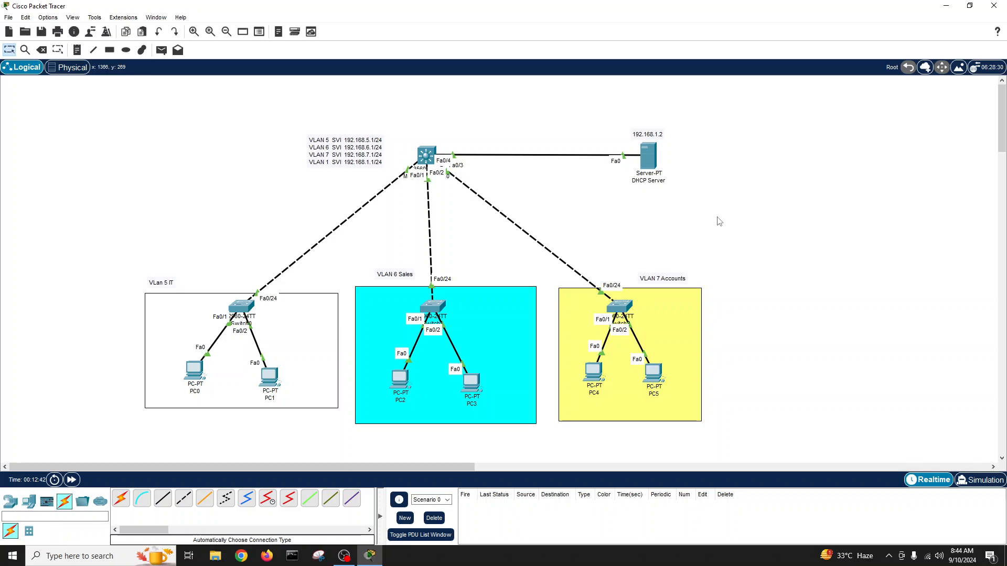
# Open the multilayer switch's command line and decline the initial configuration dialog with no.
pyautogui.click(427, 156)
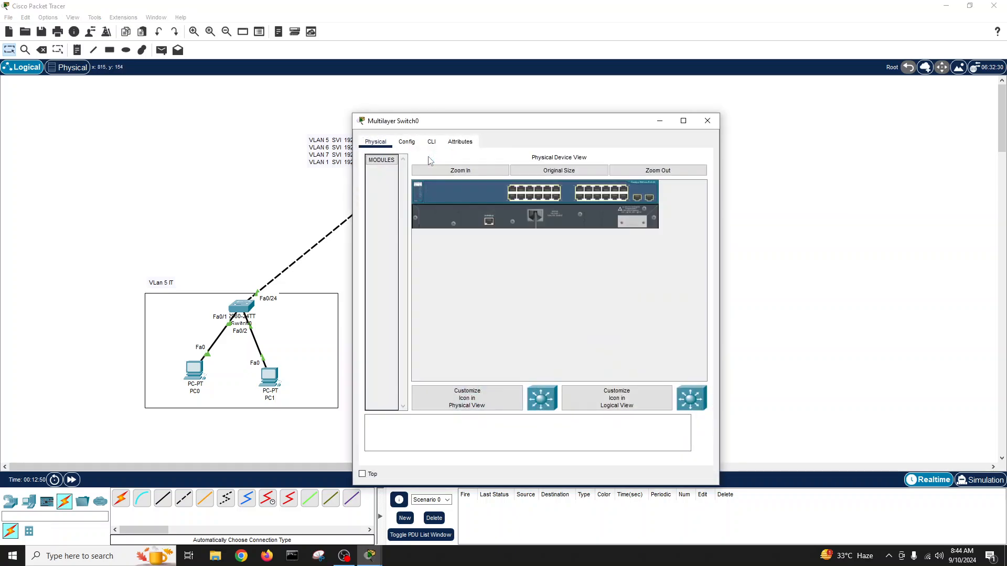
pyautogui.moveTo(436, 122); pyautogui.dragTo(616, 99)
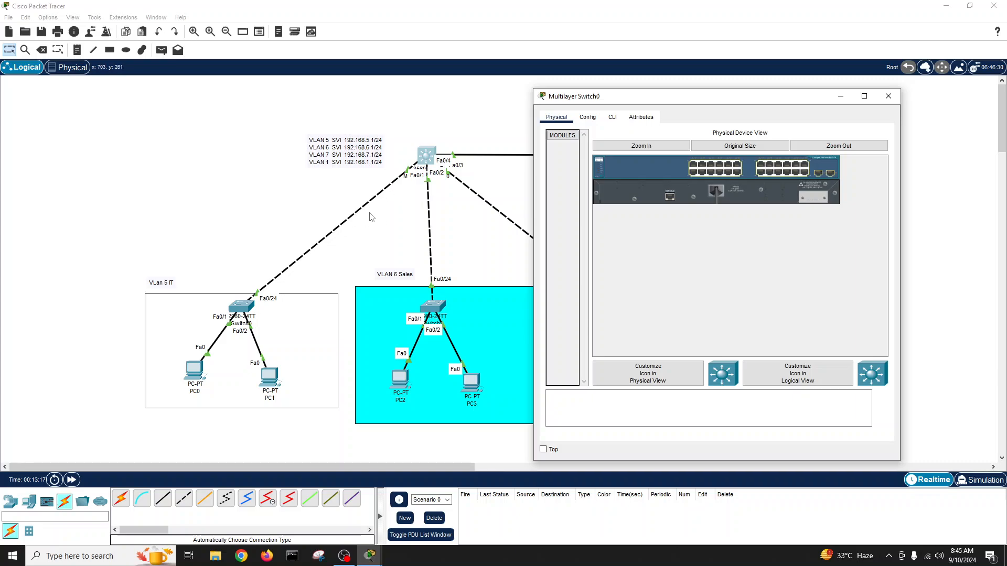
pyautogui.click(608, 118)
pyautogui.press('Return')
pyautogui.press('Return')
pyautogui.press('Return')
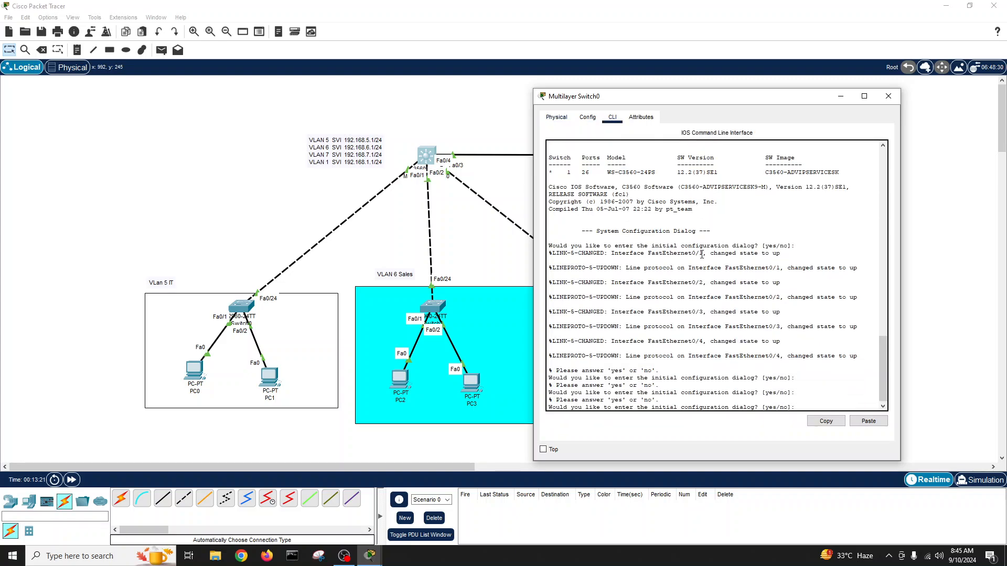
pyautogui.write('no')
pyautogui.press('Return')
pyautogui.press('Return')
pyautogui.press('Return')
pyautogui.press('Return')
pyautogui.press('Return')
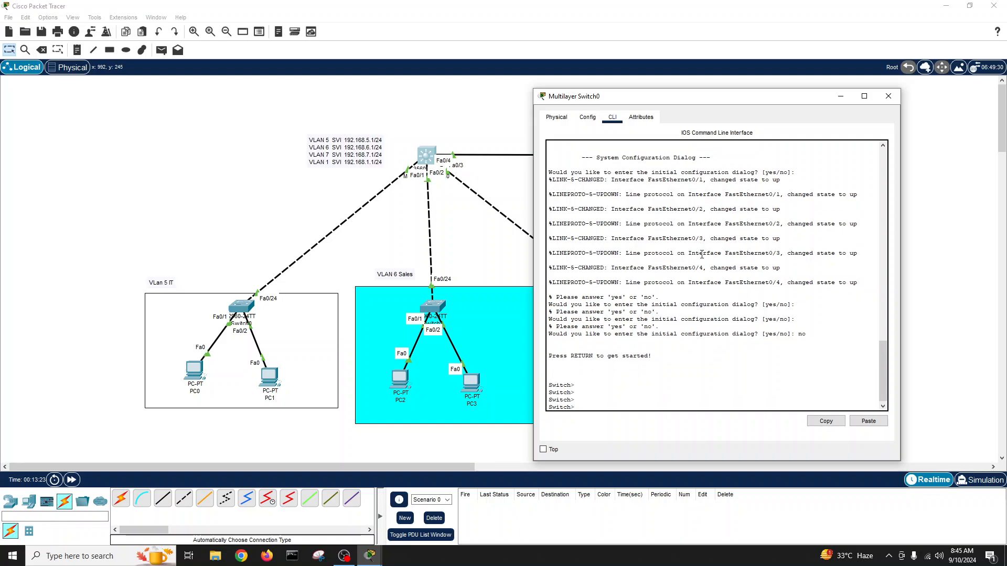
# Enter privileged mode with en and global configuration mode with conf t on the multilayer switch.
pyautogui.write('en')
pyautogui.press('Return')
pyautogui.press('Return')
pyautogui.press('Return')
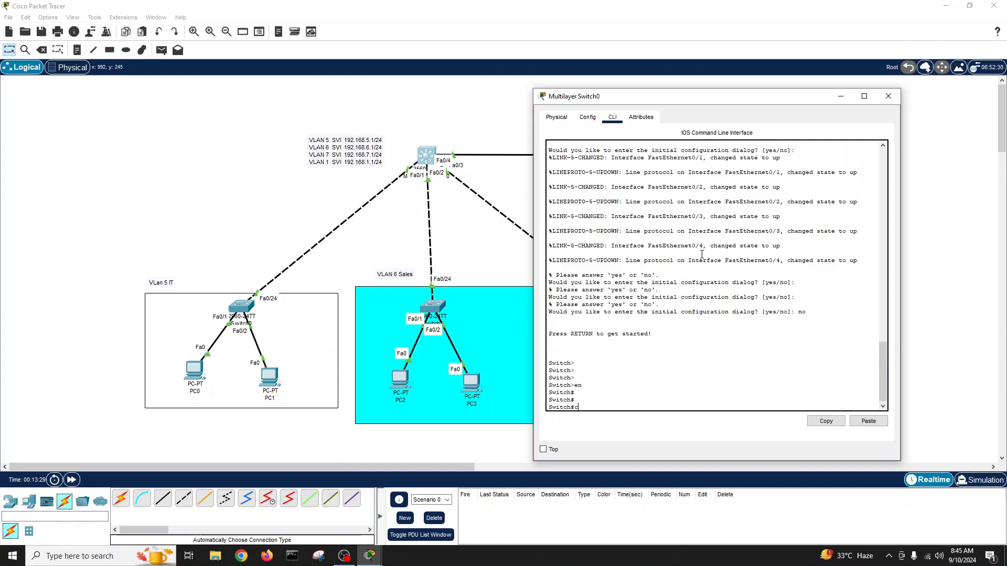
pyautogui.press('Return')
pyautogui.press('Return')
pyautogui.press('Return')
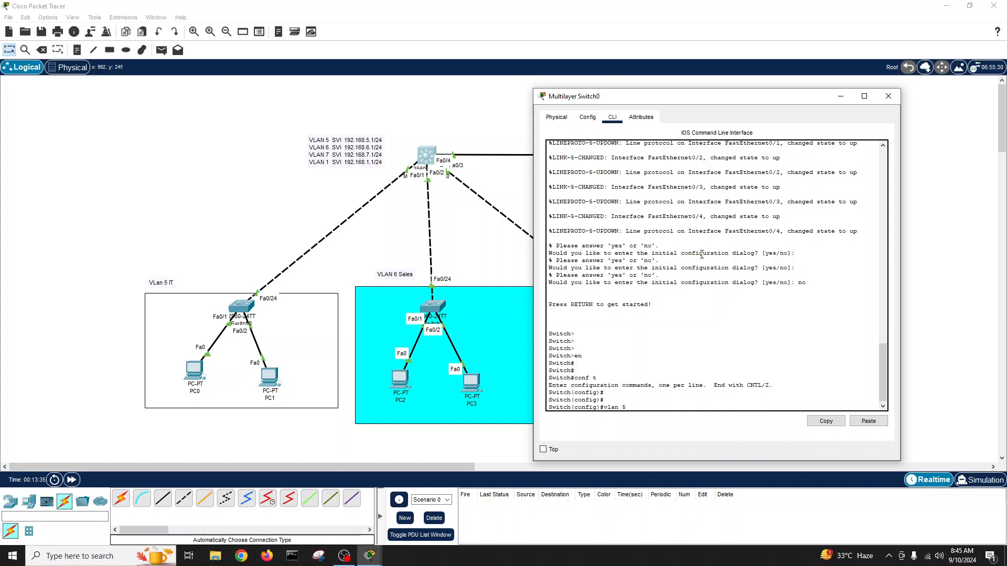
# Create VLAN 5 on the multilayer switch and name it IT.
pyautogui.press('Return')
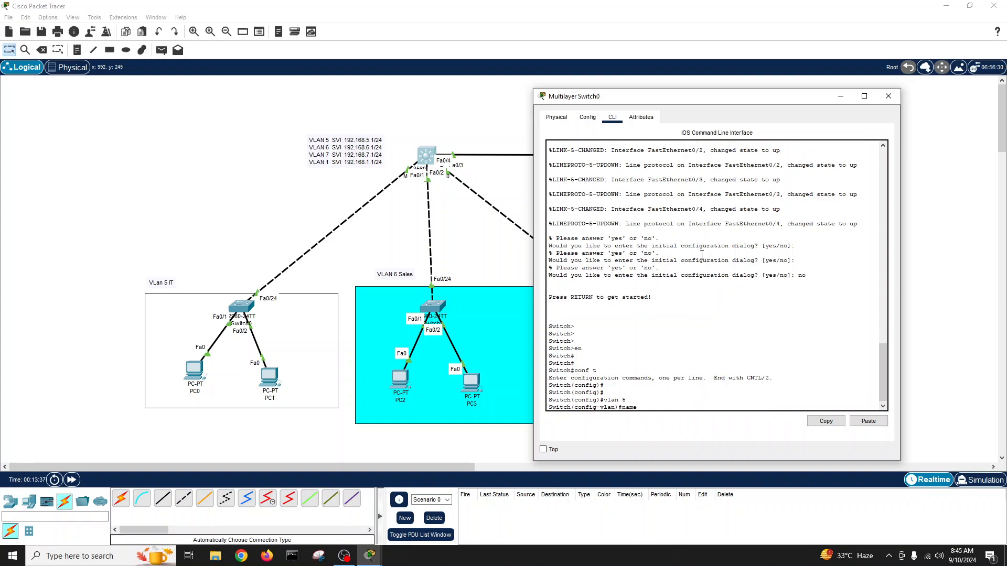
pyautogui.write('name ')
pyautogui.write('IT')
pyautogui.press('Return')
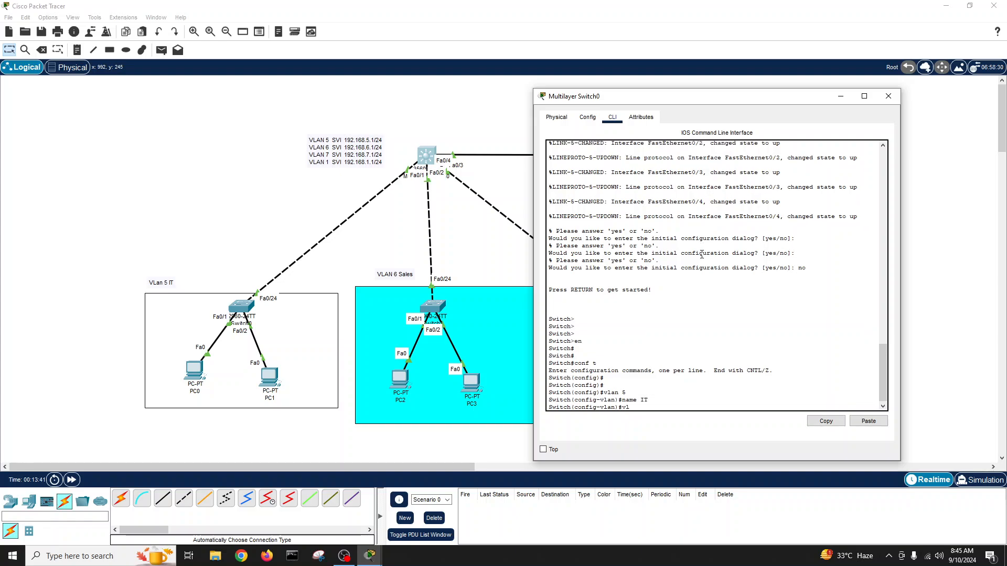
# Create VLAN 6 on the multilayer switch and name it Sales.
pyautogui.press('Return')
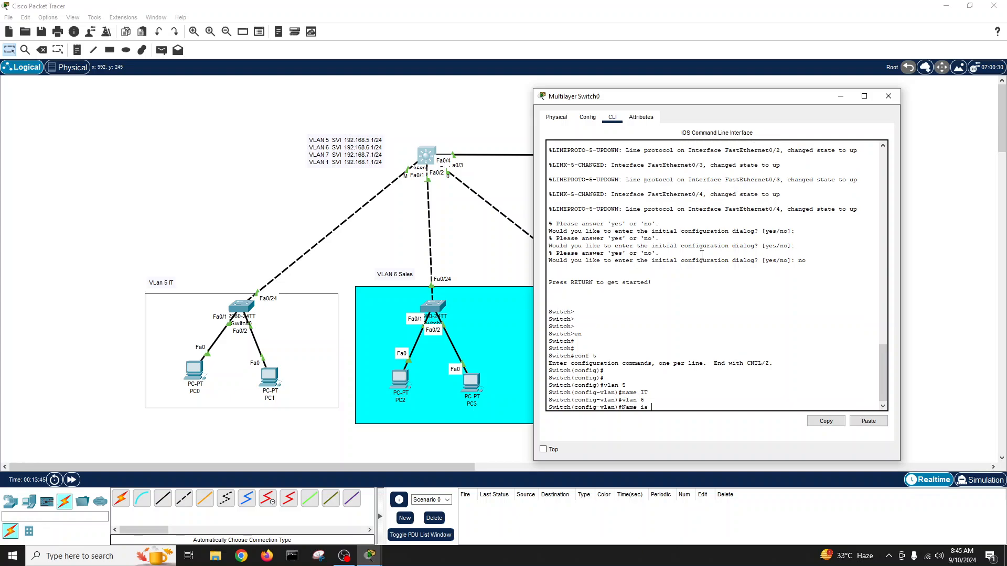
pyautogui.press('Return')
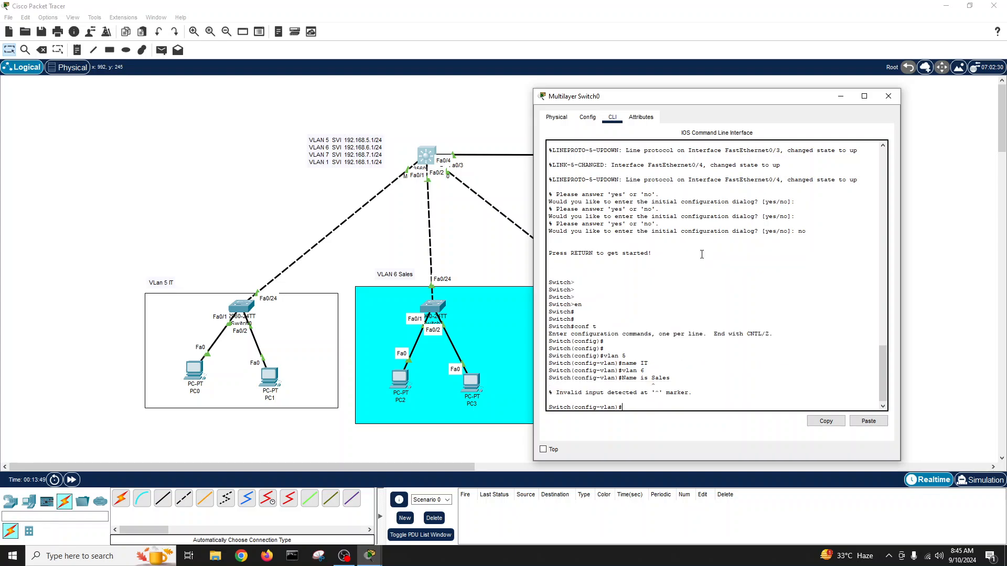
pyautogui.press('Up')
pyautogui.press('BackSpace')
pyautogui.press('BackSpace')
pyautogui.press('Return')
pyautogui.write('Name')
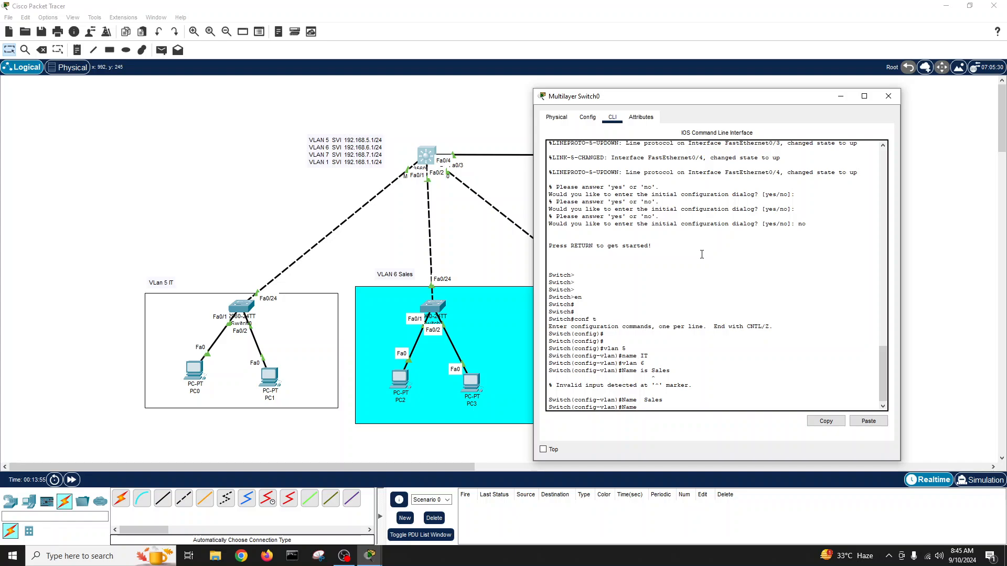
pyautogui.press('BackSpace')
pyautogui.press('BackSpace')
pyautogui.press('BackSpace')
# Create VLAN 7 on the multilayer switch, name it Accounts, and return to global configuration mode.
pyautogui.write('vlan 7')
pyautogui.press('Return')
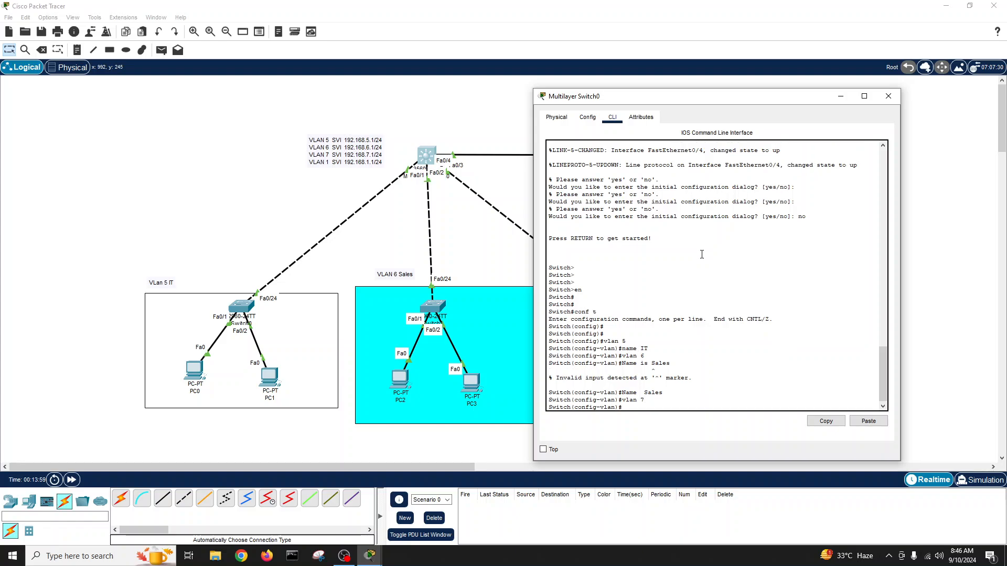
pyautogui.write('name is')
pyautogui.write('Acco')
pyautogui.write('unts')
pyautogui.press('Return')
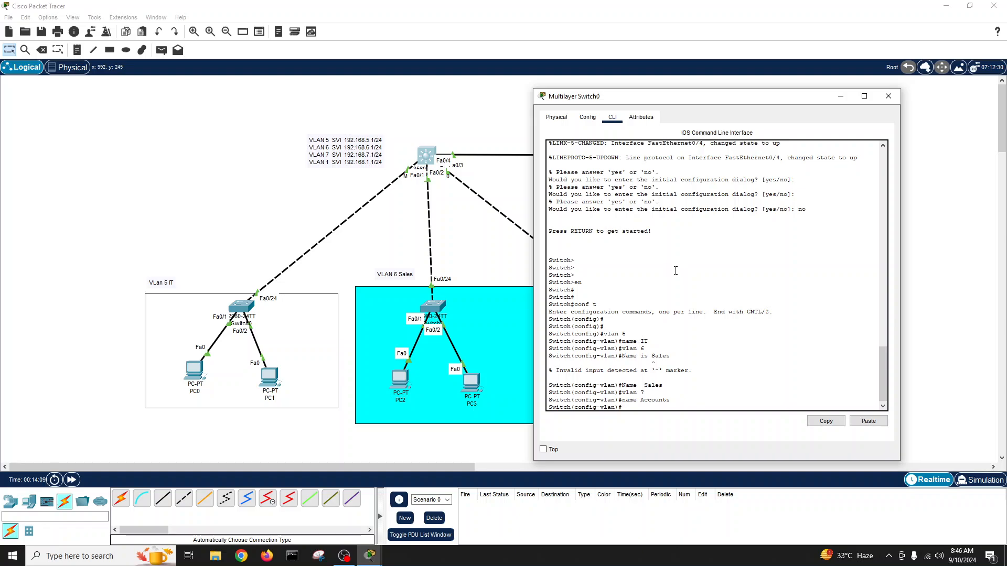
pyautogui.press('Return')
pyautogui.press('Return')
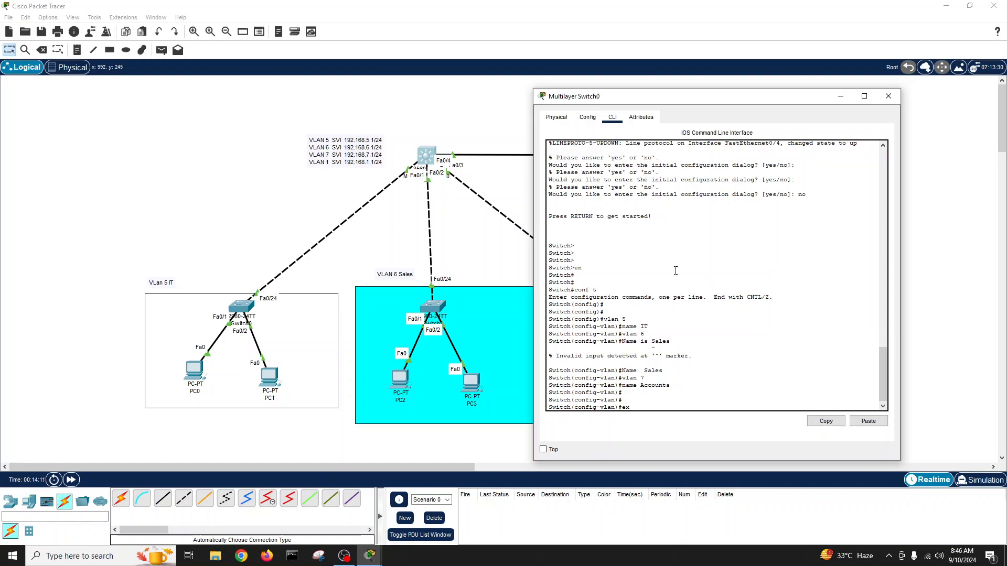
pyautogui.write('exit')
pyautogui.press('Return')
pyautogui.press('Return')
pyautogui.press('Return')
pyautogui.press('Return')
pyautogui.press('Return')
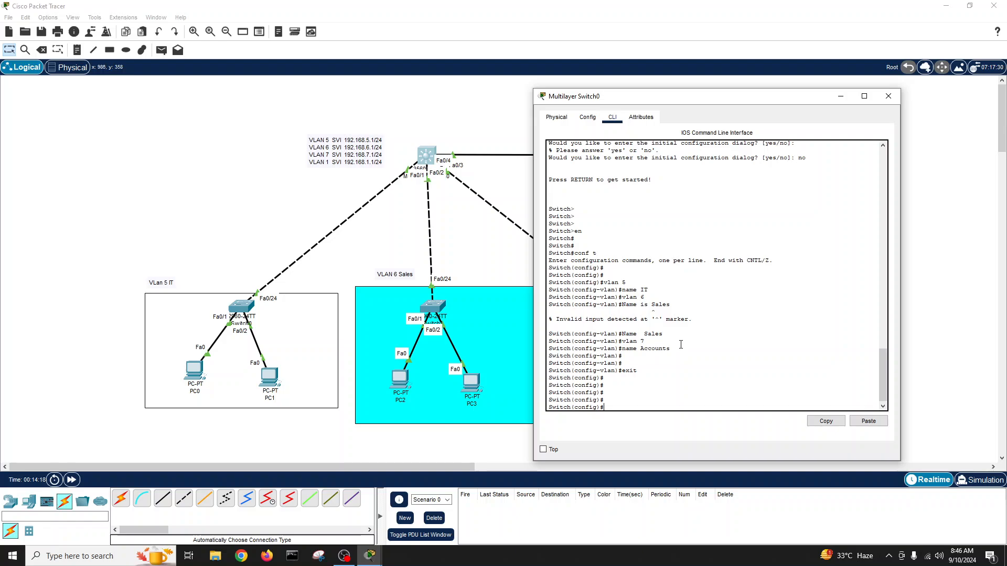
# Configure interface VLAN 5 with IP address 192.168.5.1 and mask 255.255.255.0, enable it with no sh, and exit the interface.
pyautogui.write('int vlan 5')
pyautogui.press('Return')
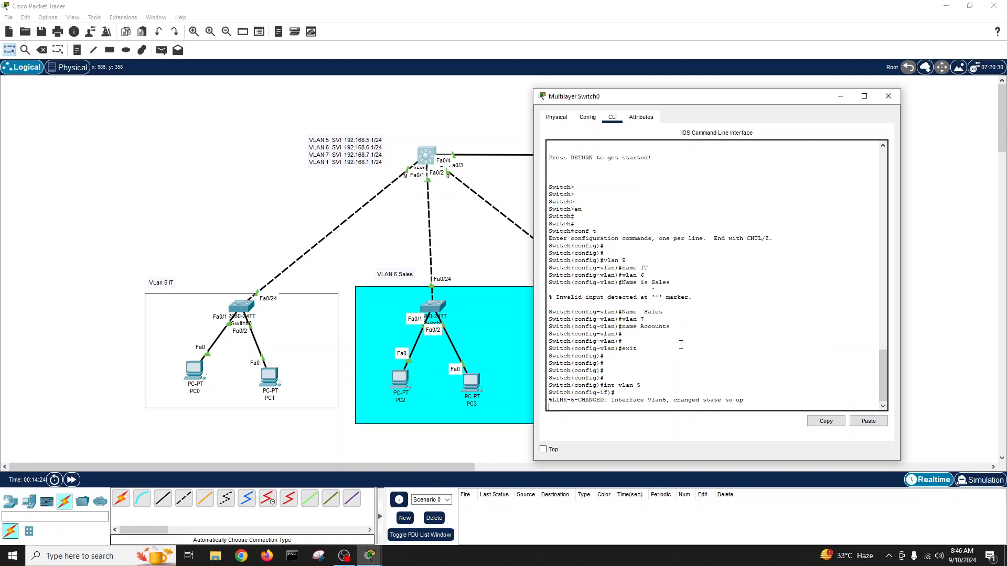
pyautogui.press('Return')
pyautogui.write('ip ad')
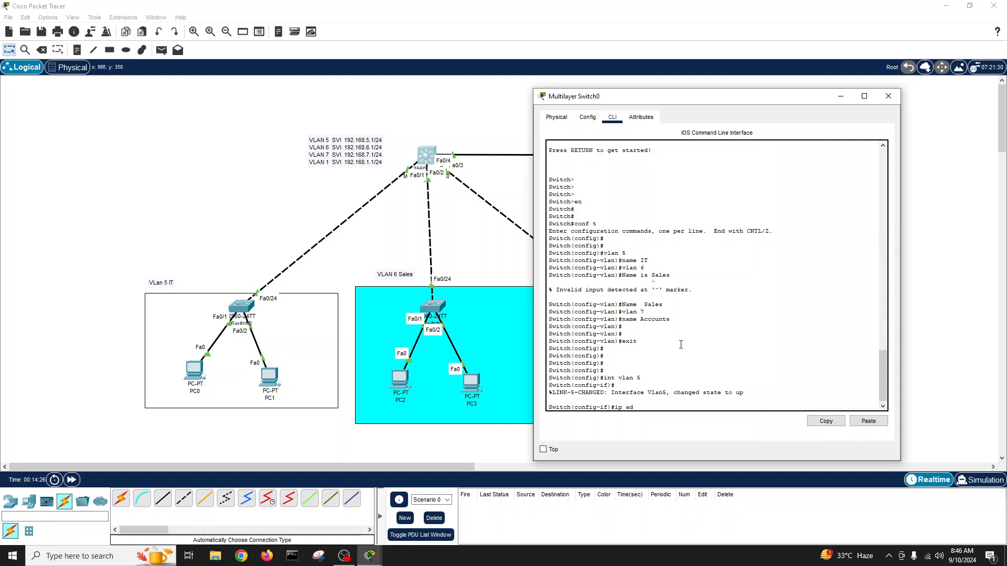
pyautogui.write('d 192.168.5.1 255.255.255.0')
pyautogui.press('Return')
pyautogui.write('no sh')
pyautogui.press('Return')
pyautogui.press('Return')
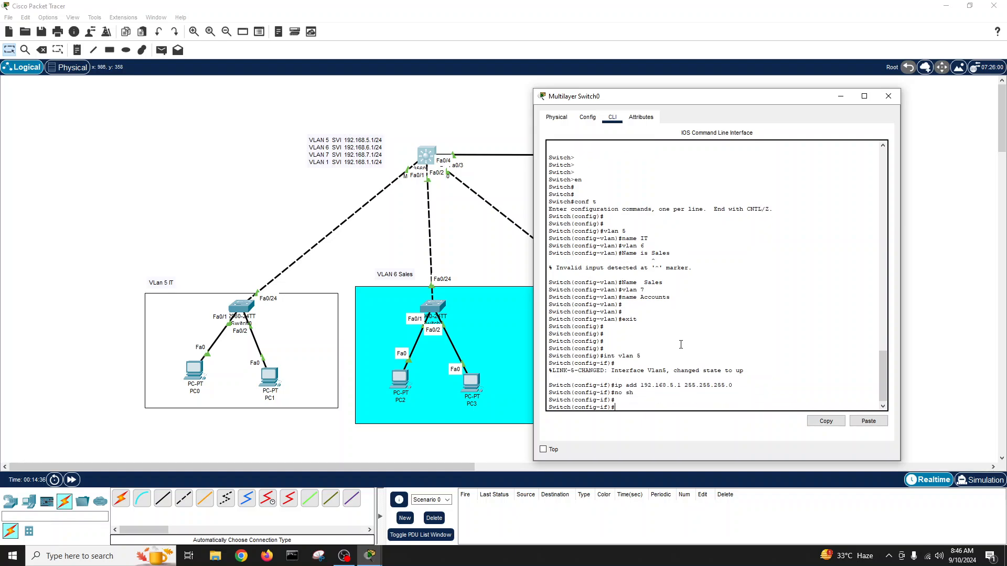
pyautogui.write('exit')
pyautogui.press('Return')
# Assign IP address 192.168.6.1 with mask 255.255.255.0 to interface VLAN 6.
pyautogui.write('int')
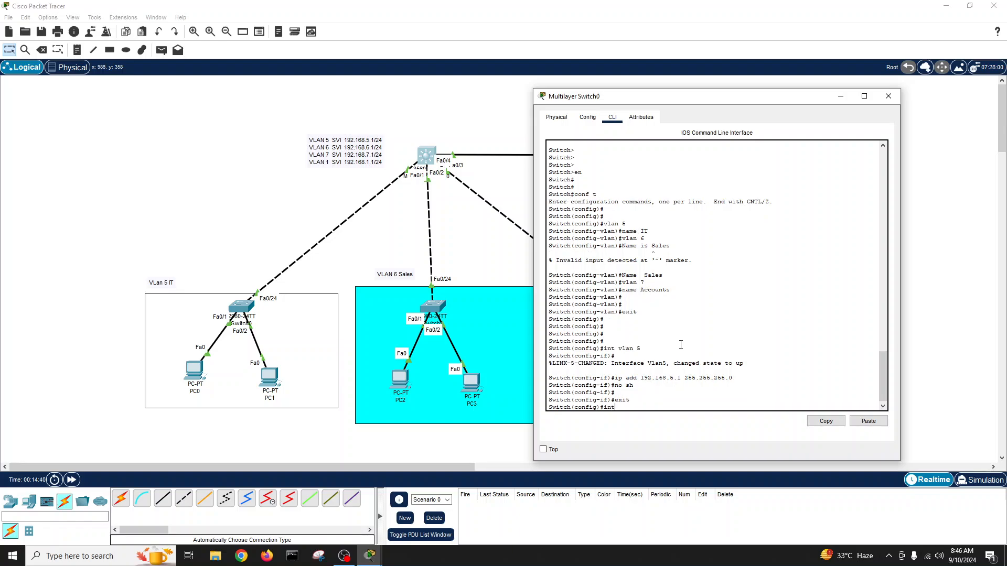
pyautogui.write(' vlan 6')
pyautogui.press('Return')
pyautogui.press('Return')
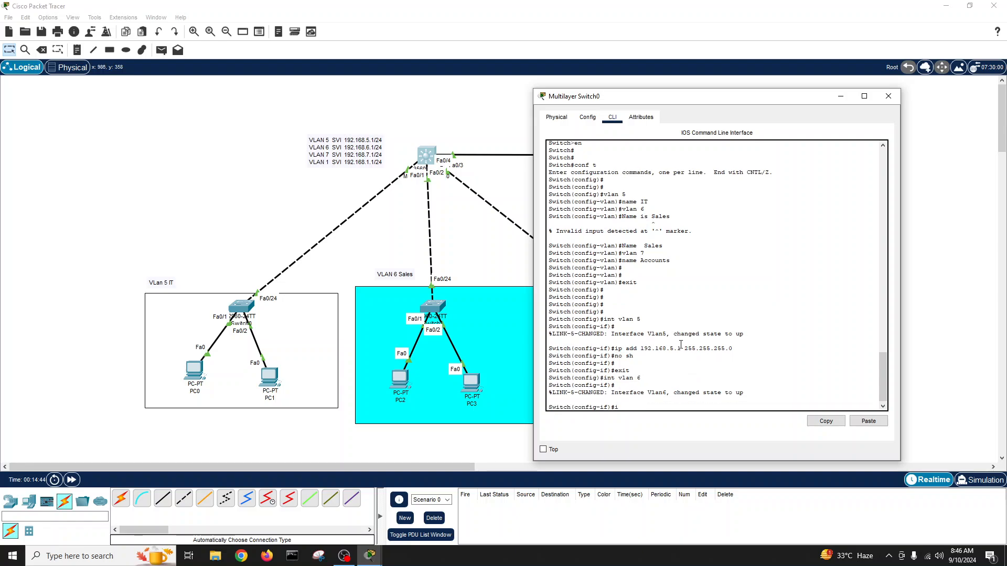
pyautogui.write('ip add 192.168.6.1 255.255.255.0')
pyautogui.press('Return')
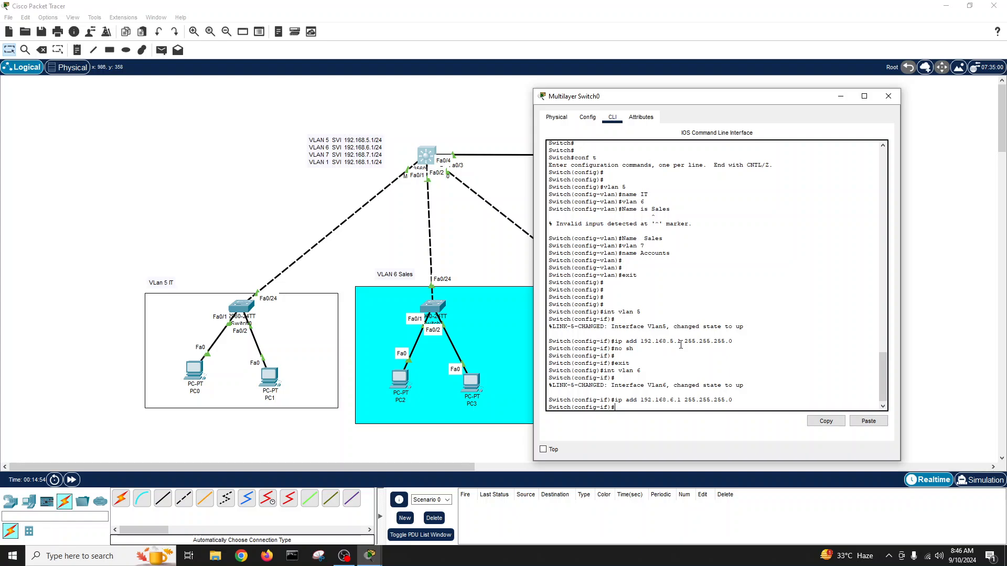
# Enable interface VLAN 6 with no sh and exit to global configuration mode.
pyautogui.write('no sh')
pyautogui.press('Return')
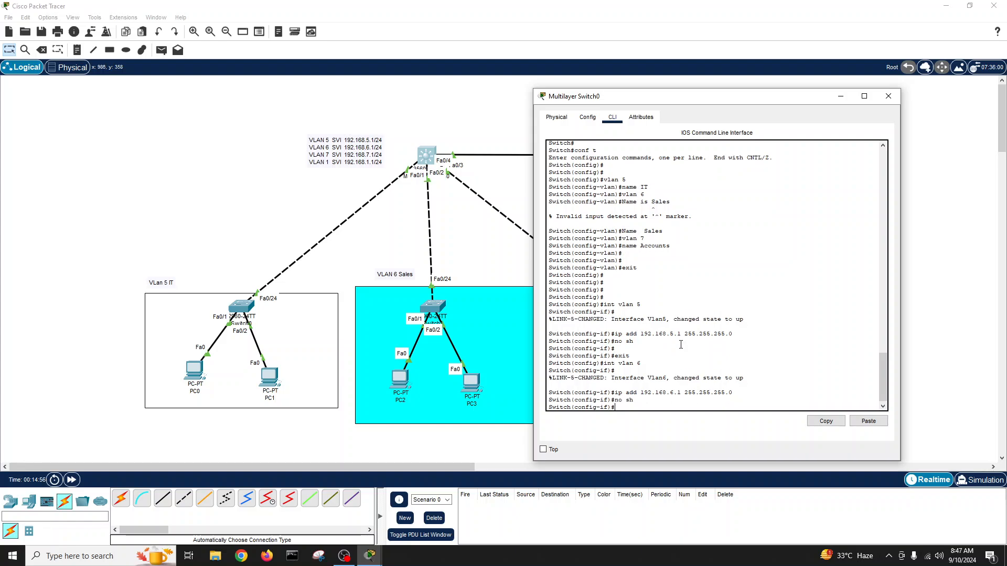
pyautogui.write('exit')
pyautogui.press('Return')
# Assign IP address 192.168.7.1 with mask 255.255.255.0 to interface VLAN 7 and exit the interface.
pyautogui.write('int ')
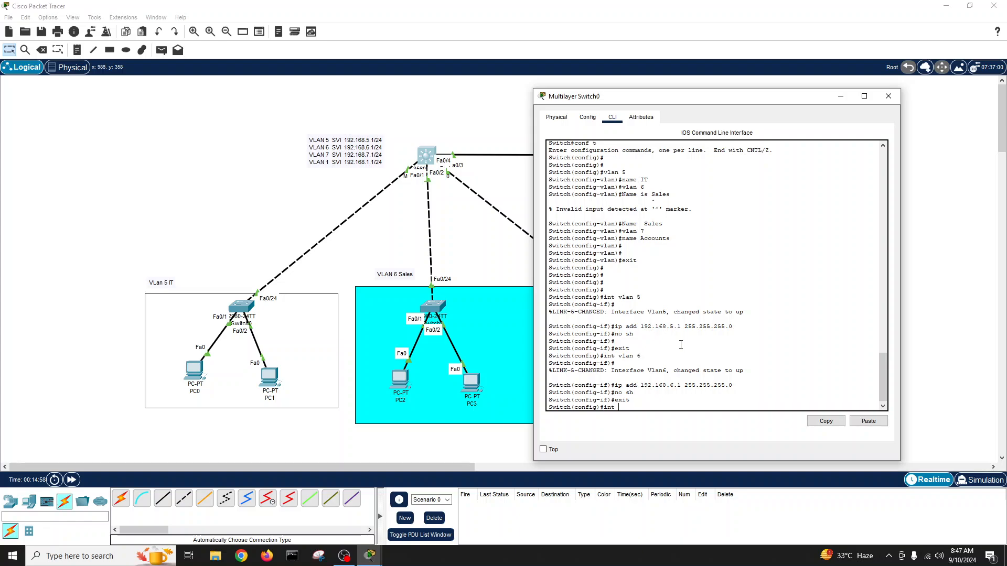
pyautogui.write('f')
pyautogui.write('lan 7')
pyautogui.press('Return')
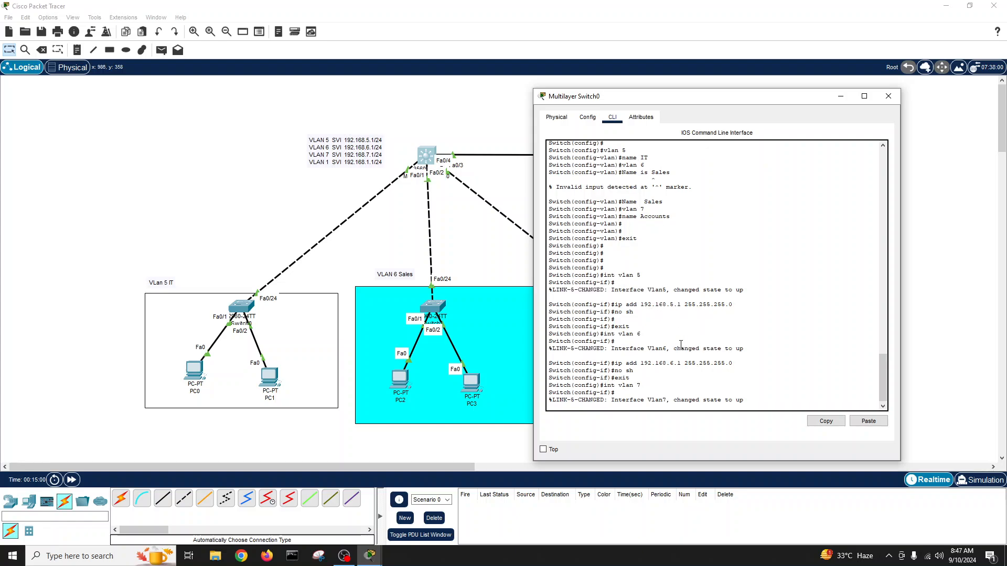
pyautogui.write('ip ad')
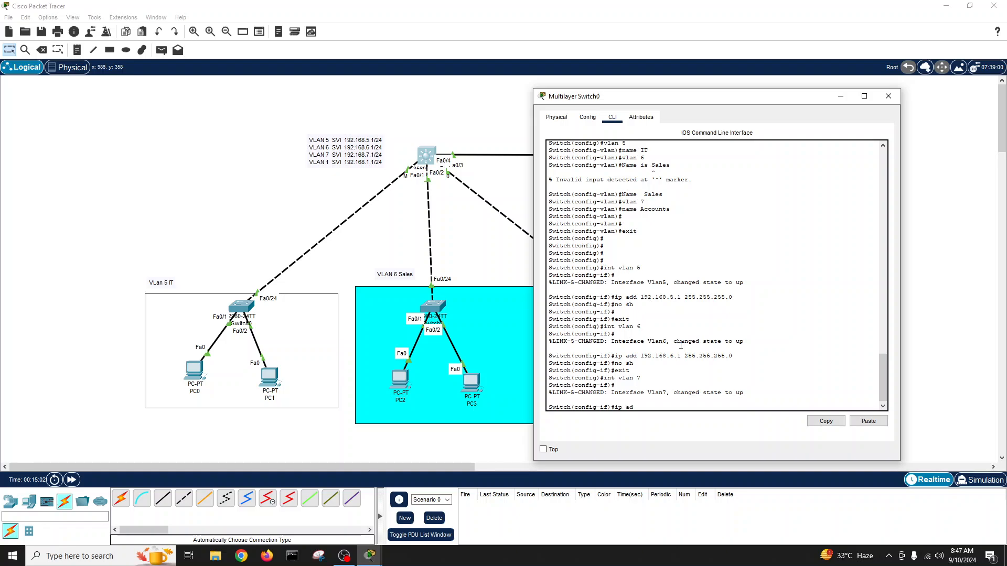
pyautogui.write('d 192.168.7.1 255.255.255.0')
pyautogui.press('Return')
pyautogui.press('Return')
pyautogui.press('Return')
pyautogui.write('exit')
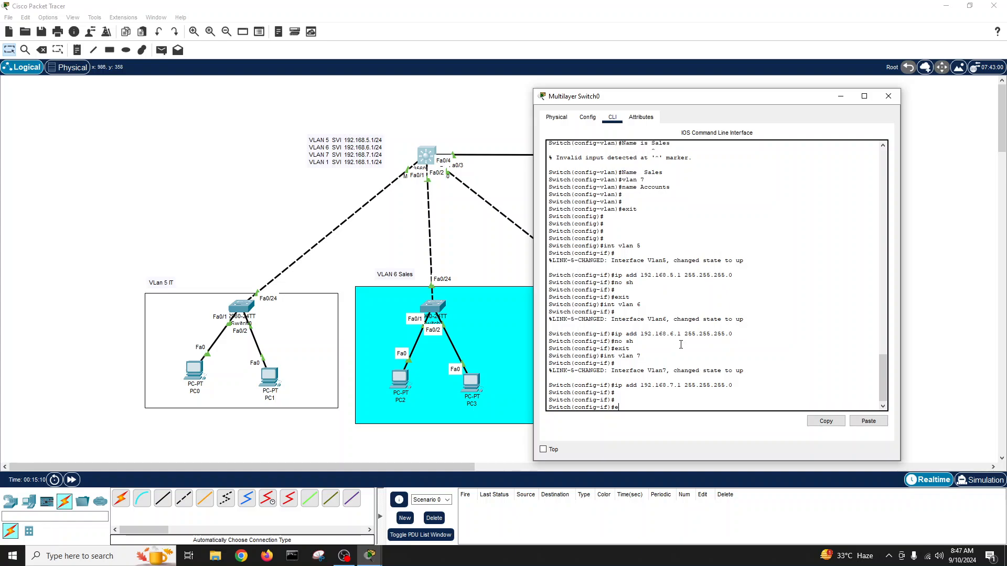
pyautogui.press('Return')
pyautogui.press('Return')
pyautogui.press('Return')
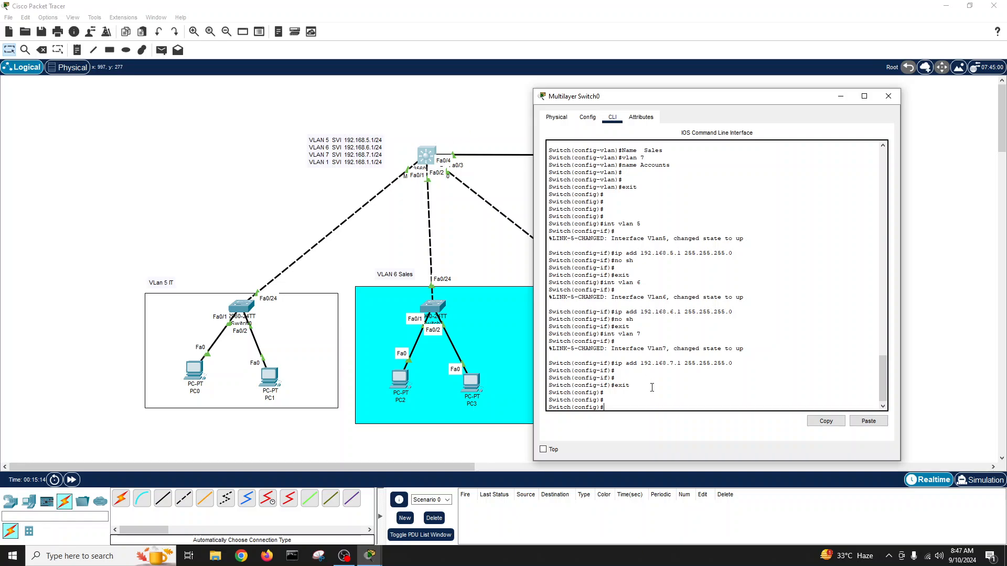
# Turn on IP routing on the multilayer switch and leave global configuration mode.
pyautogui.press('Return')
pyautogui.write('ip')
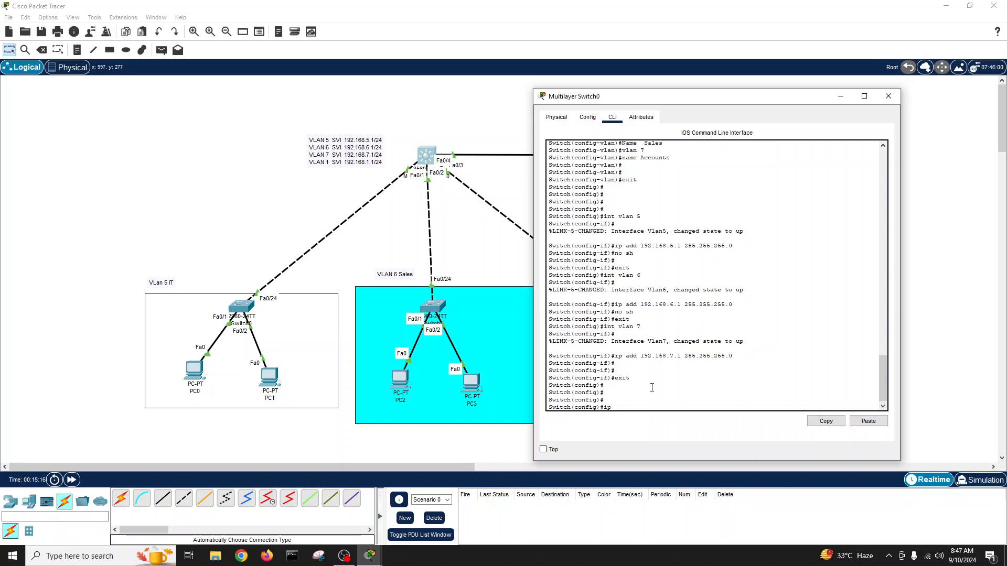
pyautogui.write(' routing')
pyautogui.press('Return')
pyautogui.press('Return')
pyautogui.press('Return')
pyautogui.write('ex')
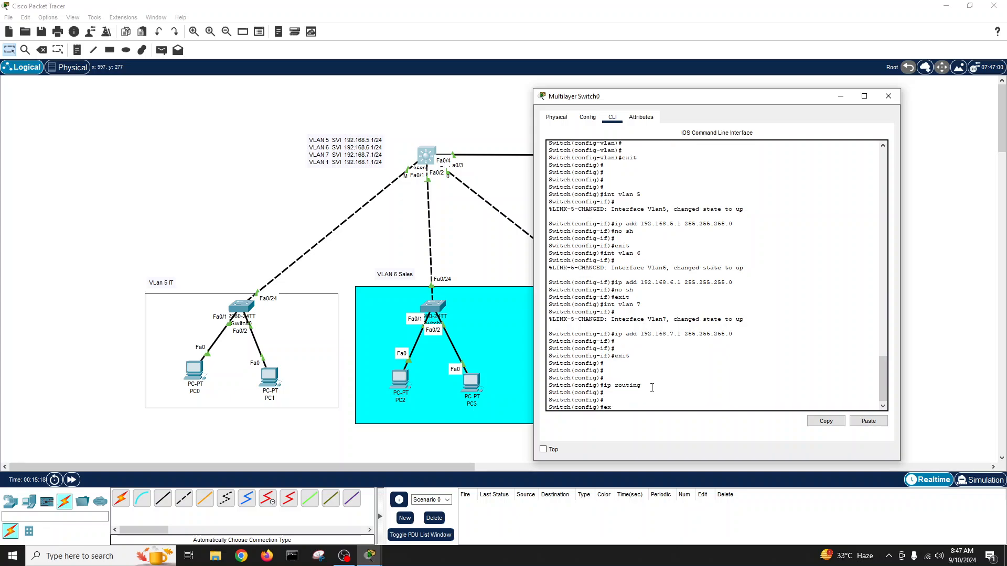
pyautogui.write('it')
pyautogui.press('Return')
pyautogui.press('Return')
pyautogui.press('Return')
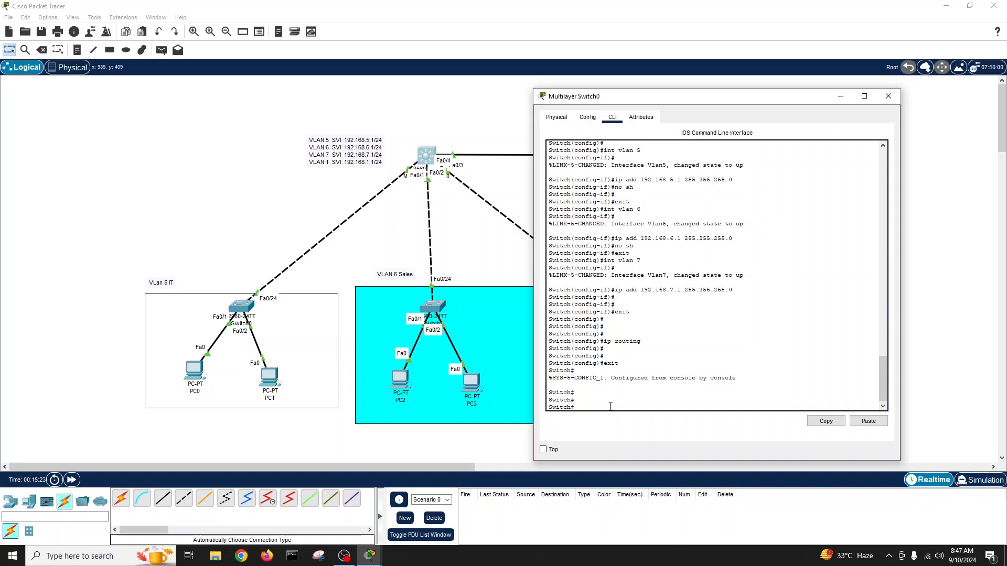
# Set the trunk encapsulation to dot1q on the multilayer switch's interface range FastEthernet 0/1-3.
pyautogui.write('conf t')
pyautogui.press('Return')
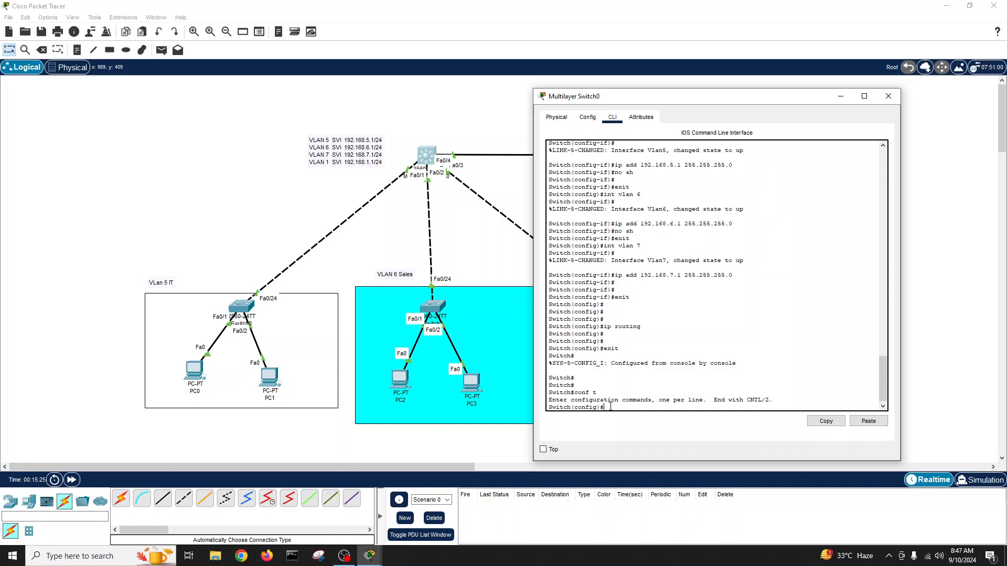
pyautogui.write('int r')
pyautogui.press('Tab')
pyautogui.write('fa')
pyautogui.press('Tab')
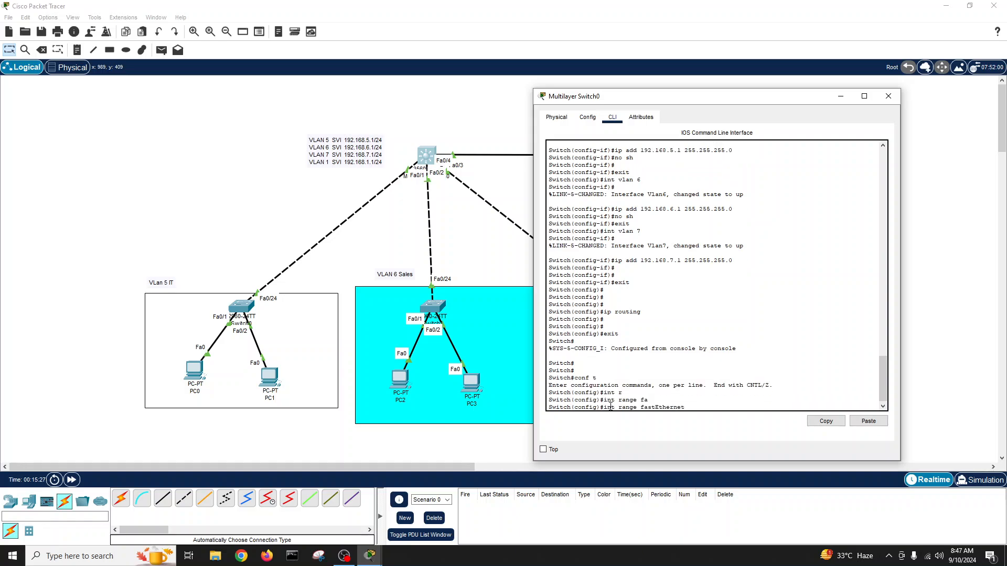
pyautogui.write('0/1-3')
pyautogui.press('Return')
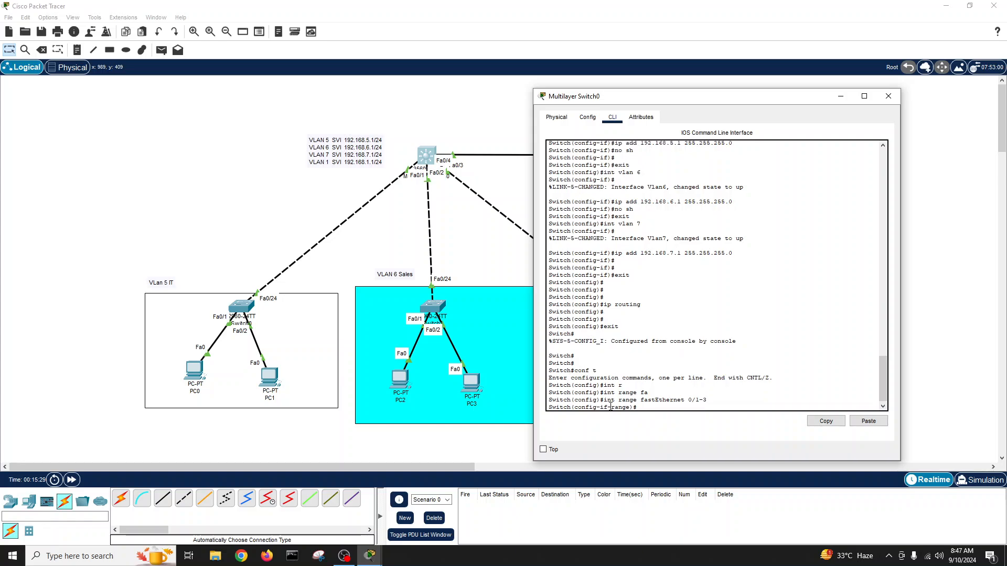
pyautogui.write('sw')
pyautogui.press('Tab')
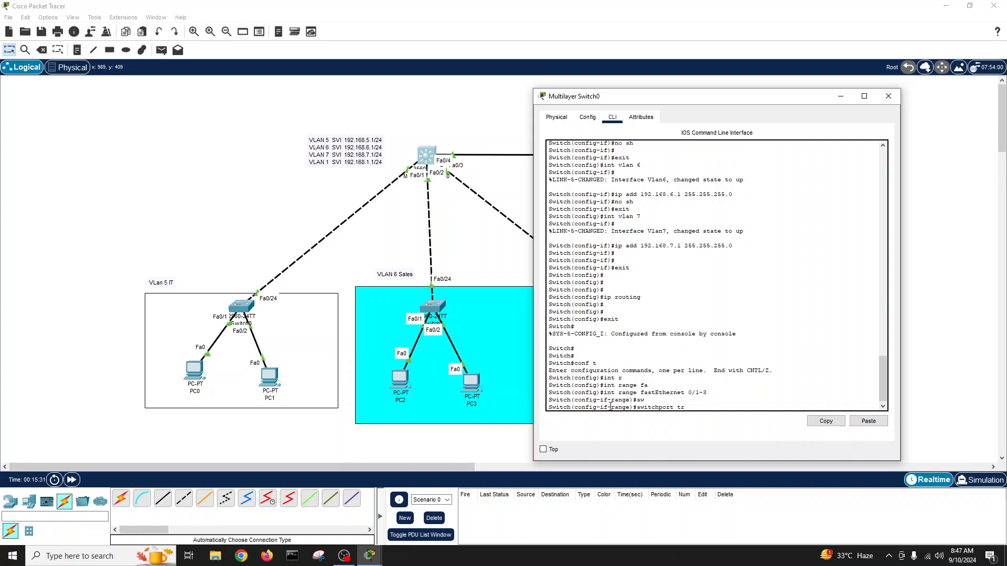
pyautogui.press('Tab')
pyautogui.write('en')
pyautogui.press('Tab')
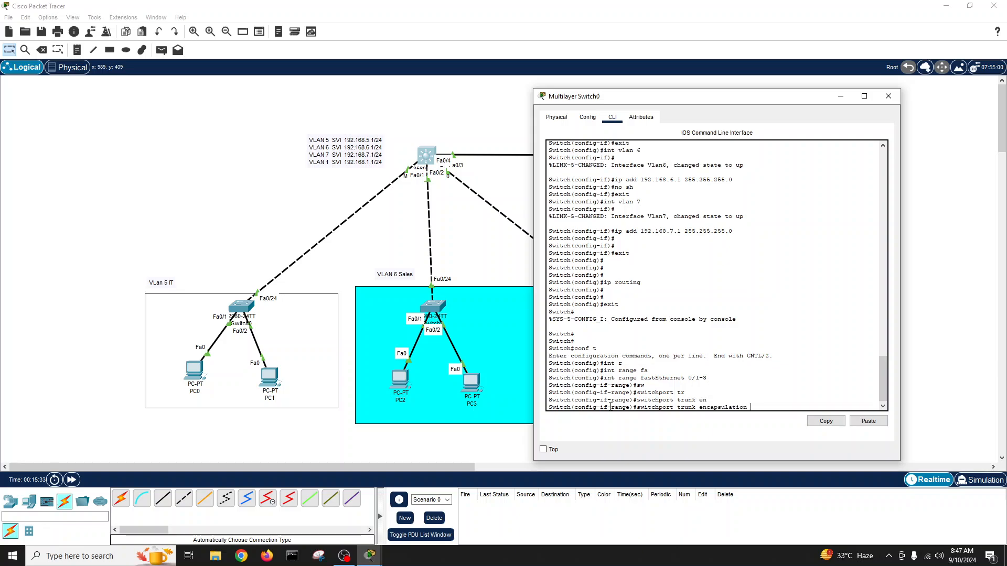
pyautogui.write('d')
pyautogui.press('Tab')
pyautogui.press('Return')
# Set the switchport mode of the FastEthernet 0/1-3 range to trunk.
pyautogui.write('s')
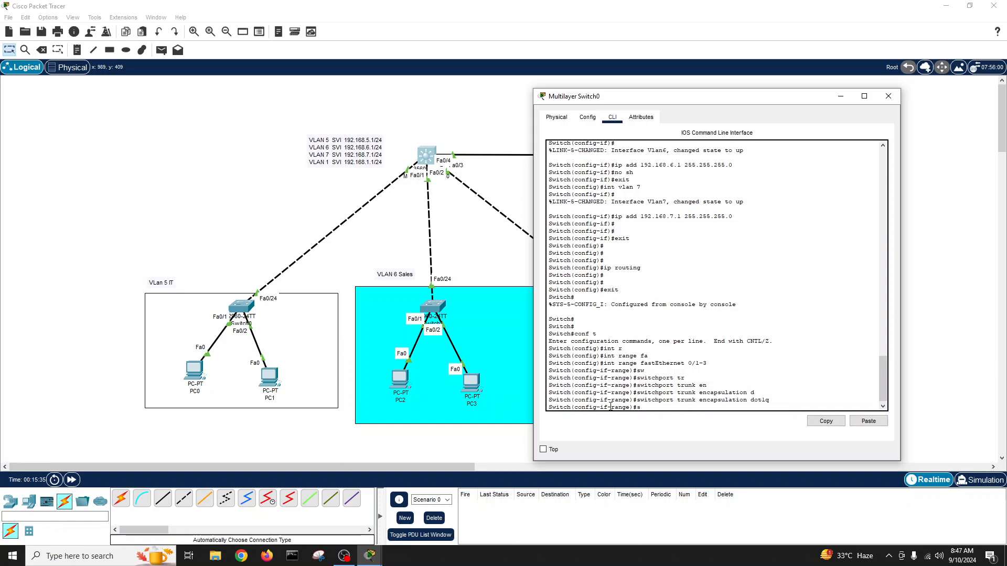
pyautogui.write('w')
pyautogui.press('Tab')
pyautogui.write('mod tr')
pyautogui.press('Tab')
pyautogui.press('Return')
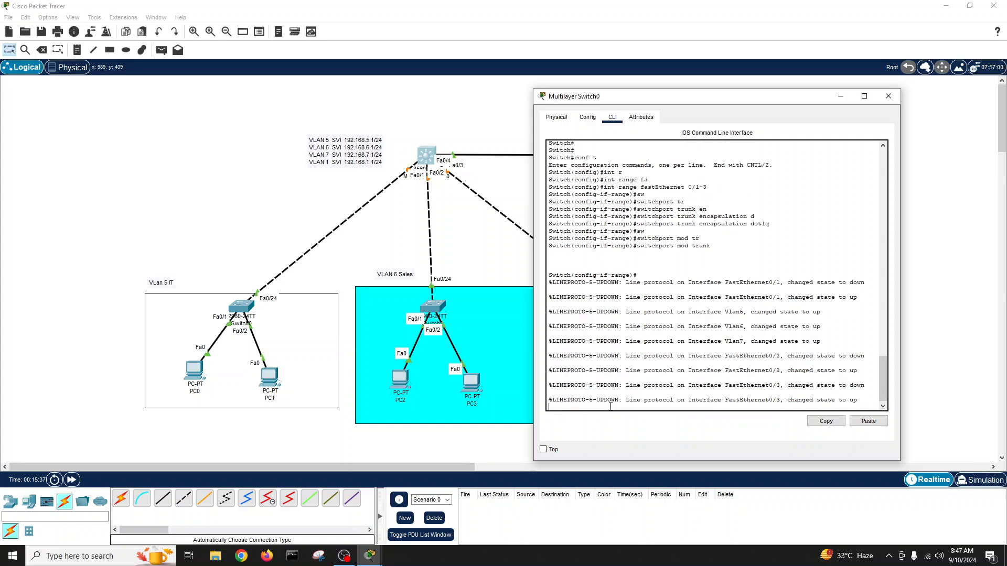
# Enable the FastEthernet 0/1-3 range with no sh and exit back to privileged EXEC mode.
pyautogui.write('no sh')
pyautogui.press('Return')
pyautogui.press('Return')
pyautogui.press('Return')
pyautogui.press('Return')
pyautogui.press('Return')
pyautogui.press('Return')
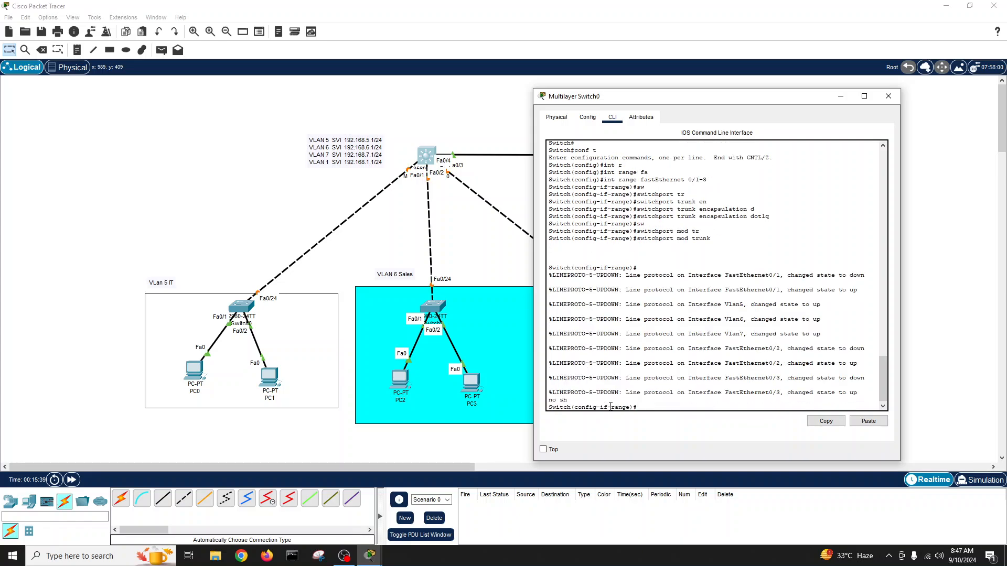
pyautogui.write('no ')
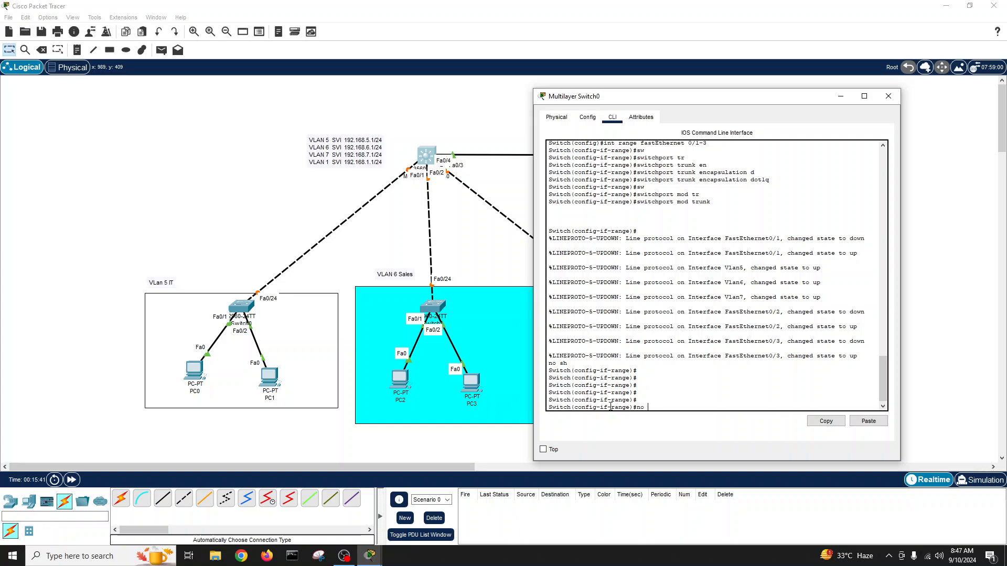
pyautogui.write('sh')
pyautogui.press('Return')
pyautogui.press('Return')
pyautogui.press('Return')
pyautogui.write('exit')
pyautogui.press('Return')
pyautogui.press('Return')
pyautogui.press('Return')
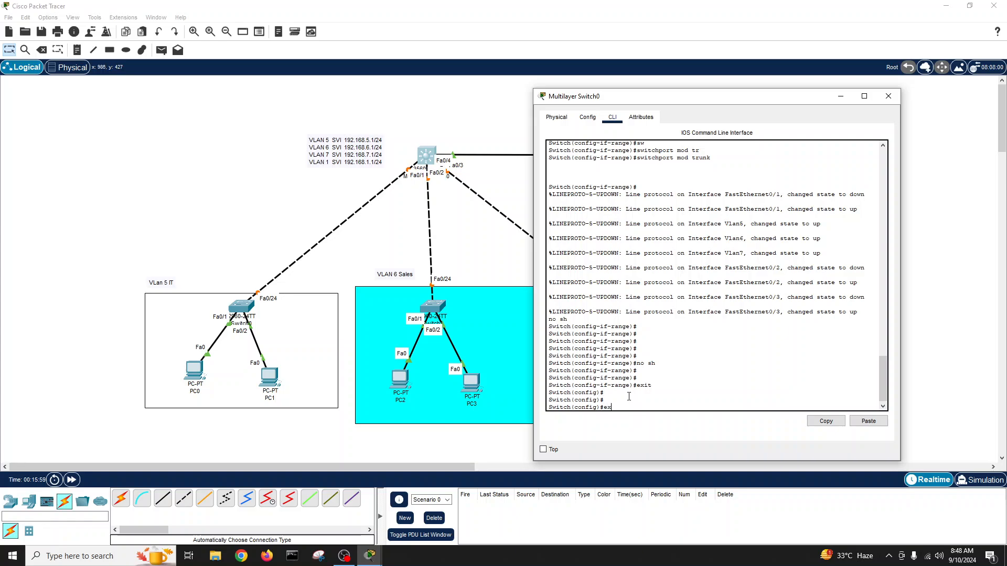
pyautogui.write('it')
pyautogui.press('Return')
pyautogui.press('Return')
pyautogui.press('Return')
pyautogui.press('Return')
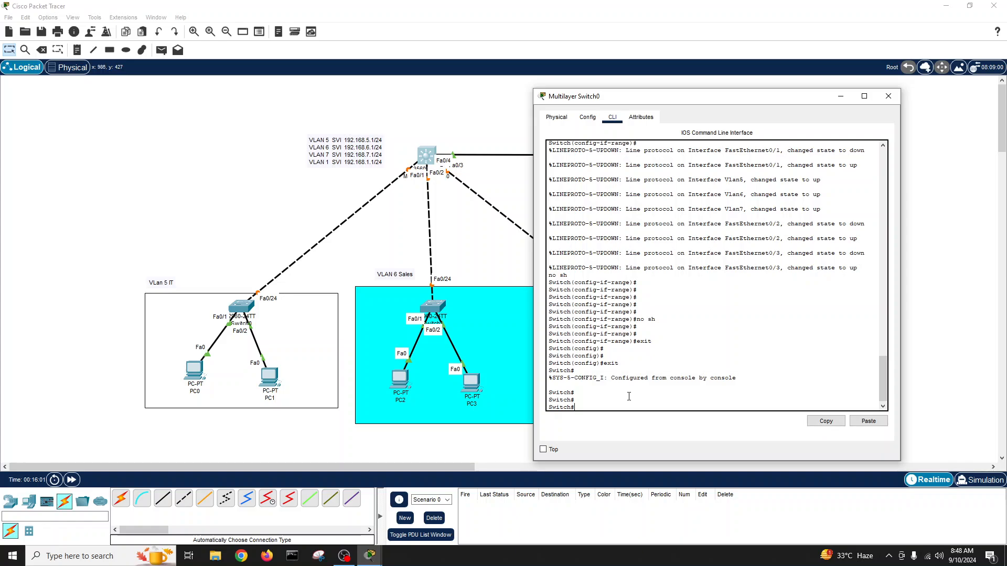
# Display the switch's interface summary with show ip int brief and check the VLAN 1 entry.
pyautogui.write('show ip int bri')
pyautogui.press('Tab')
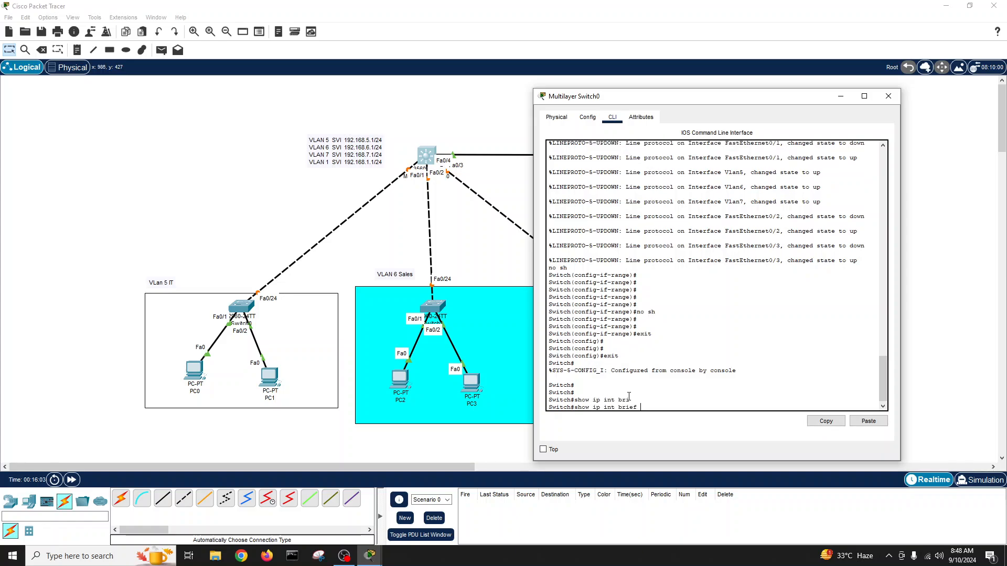
pyautogui.press('Return')
pyautogui.press('space')
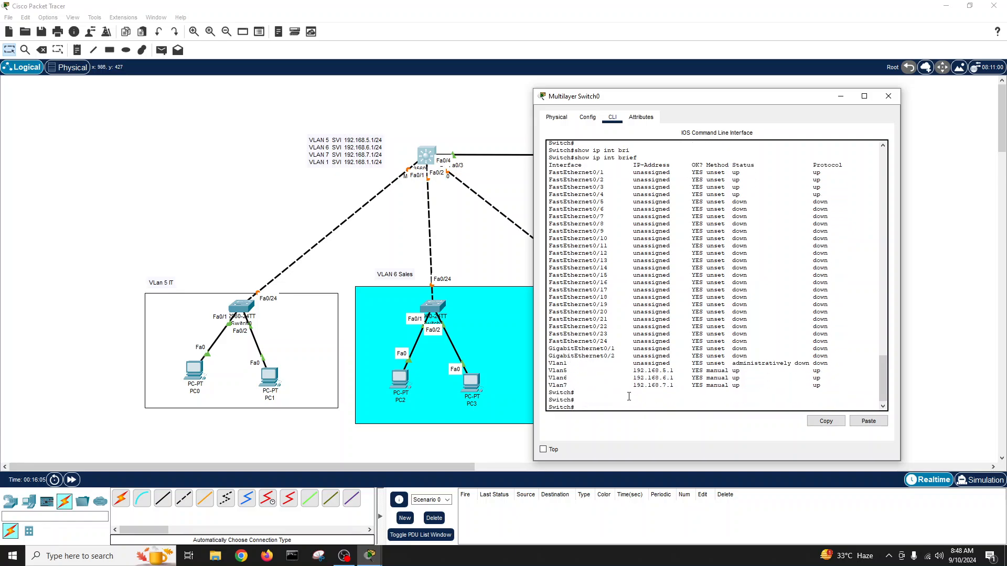
pyautogui.press('Return')
pyautogui.press('Return')
pyautogui.press('Return')
pyautogui.press('Return')
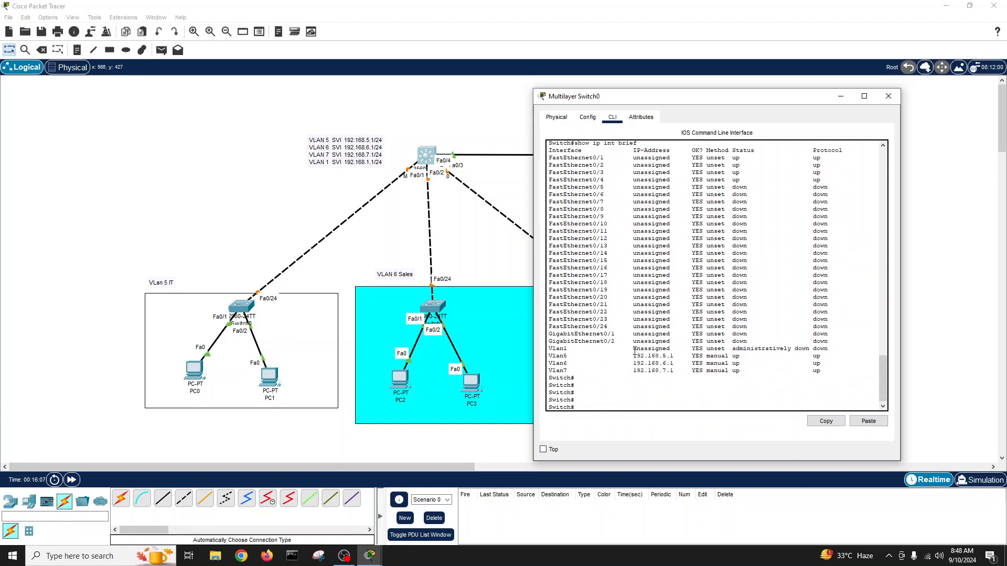
pyautogui.moveTo(633, 349); pyautogui.dragTo(811, 348)
pyautogui.click(663, 397)
# Configure interface VLAN 1 with IP address 192.168.1.1 and mask 255.255.255.0, enable it with no sh, and exit configuration mode.
pyautogui.write('conf t')
pyautogui.press('Return')
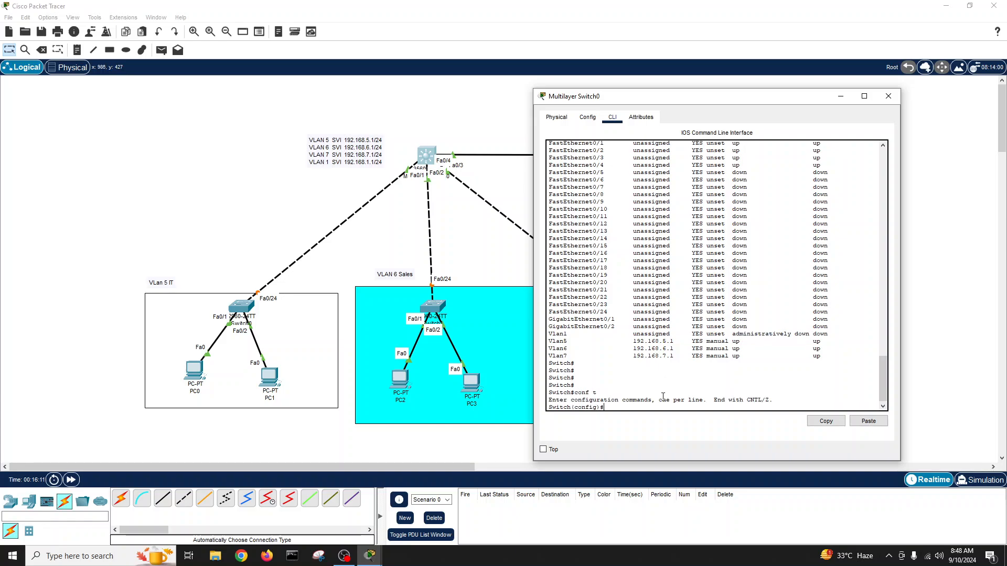
pyautogui.write('int vlan 1')
pyautogui.press('Return')
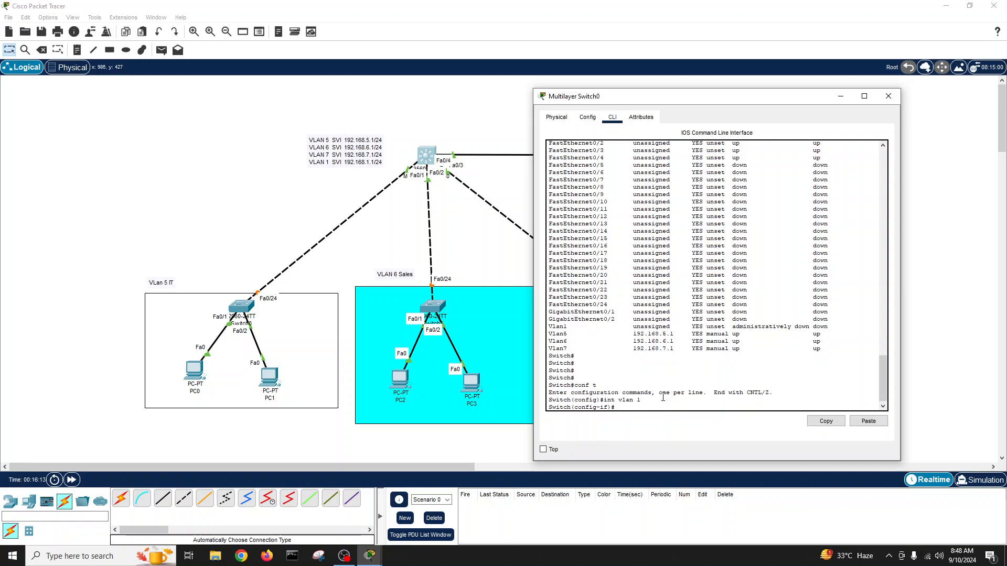
pyautogui.write('ip add 192.168.1.1 255.255.255.0')
pyautogui.press('Return')
pyautogui.write('no sh')
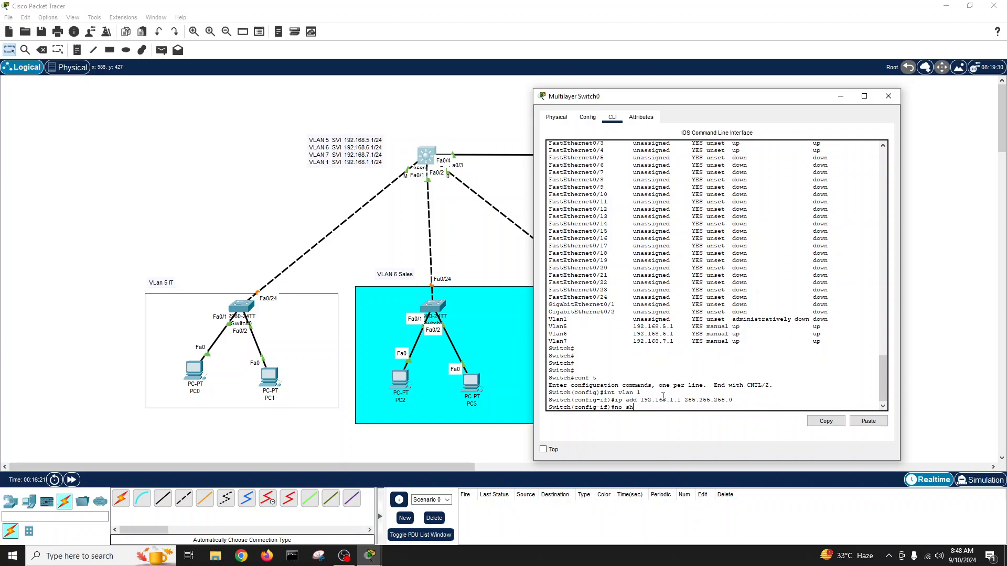
pyautogui.press('Return')
pyautogui.write('exit')
pyautogui.press('Return')
pyautogui.write('exit')
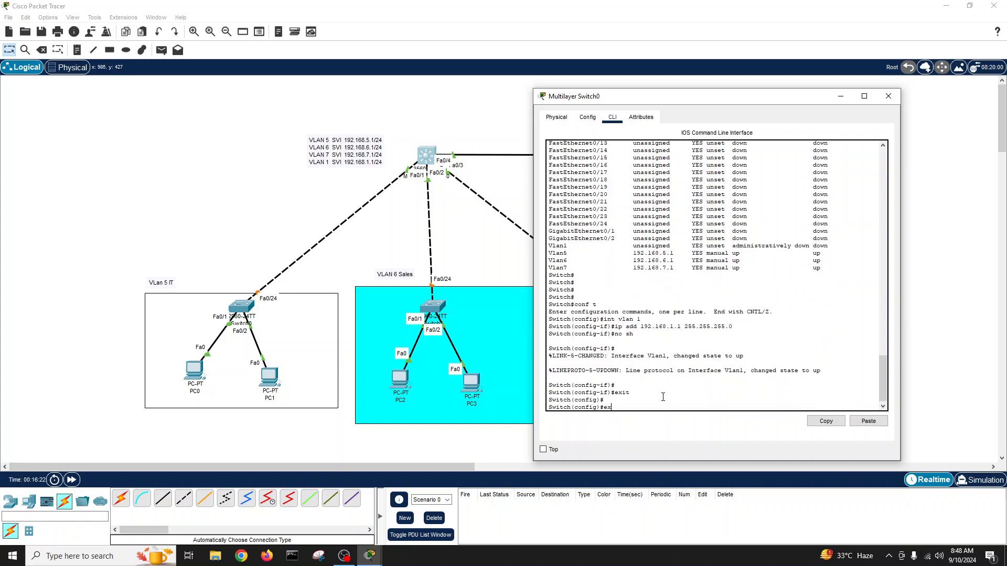
pyautogui.press('Return')
# Save the multilayer switch's running configuration with write memory.
pyautogui.write('wri')
pyautogui.press('Tab')
pyautogui.write('me')
pyautogui.press('Tab')
pyautogui.press('Return')
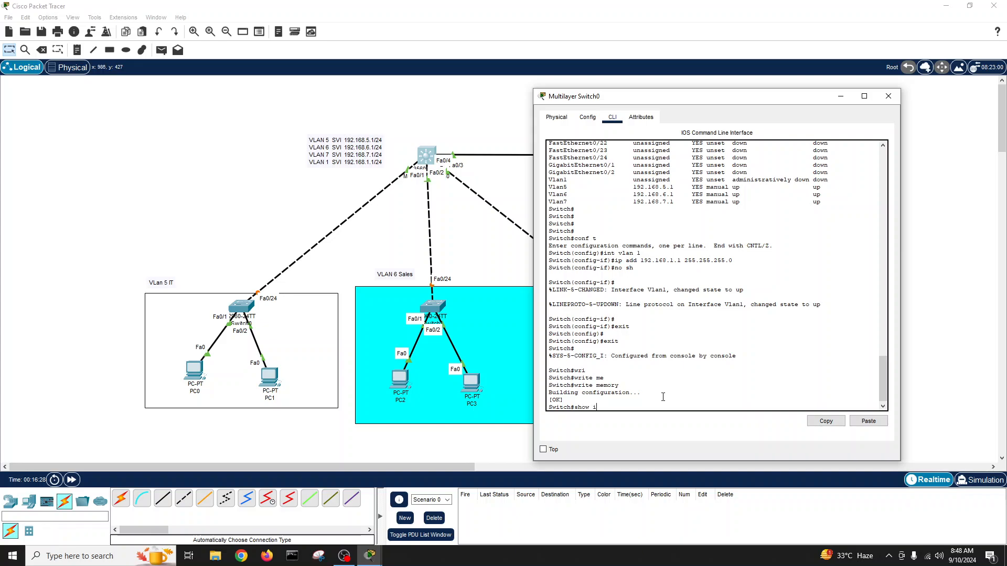
# List the interface summary again with show ip int brief to check the addresses and status of all VLAN interfaces.
pyautogui.write('show ip int br')
pyautogui.press('Return')
pyautogui.press('Return')
pyautogui.press('Return')
pyautogui.press('Return')
pyautogui.press('Return')
pyautogui.press('Return')
pyautogui.press('Return')
pyautogui.press('Return')
pyautogui.press('Return')
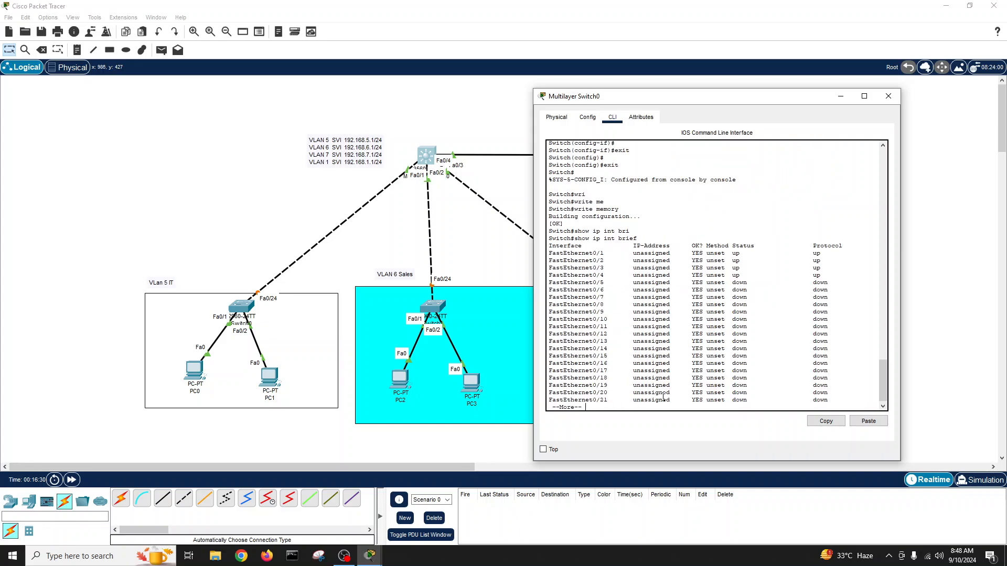
pyautogui.press('Return')
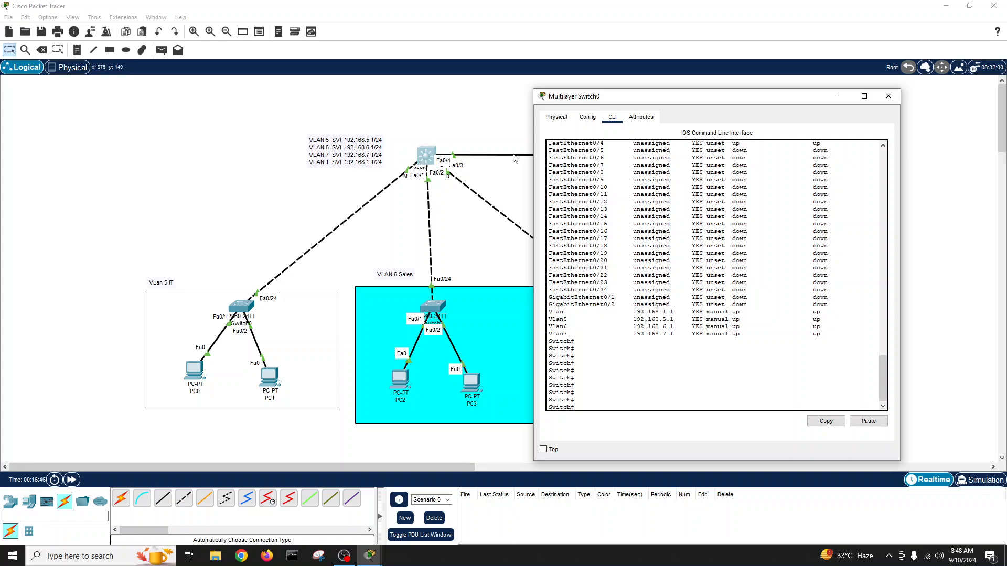
# Enter global configuration mode on the multilayer switch and open interface VLAN 1 with int vlan 1.
pyautogui.moveTo(582, 104); pyautogui.dragTo(244, 137)
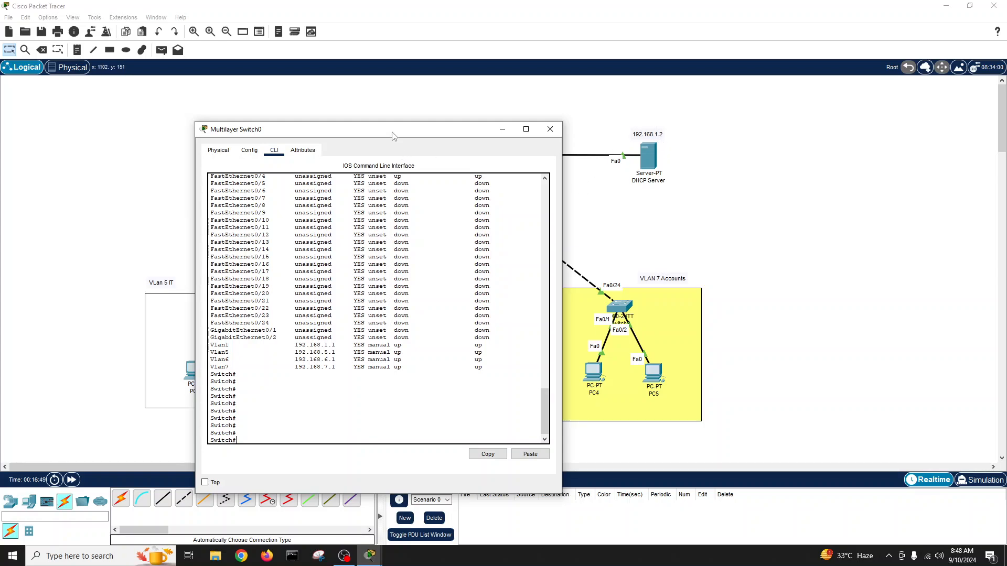
pyautogui.moveTo(394, 136); pyautogui.dragTo(761, 114)
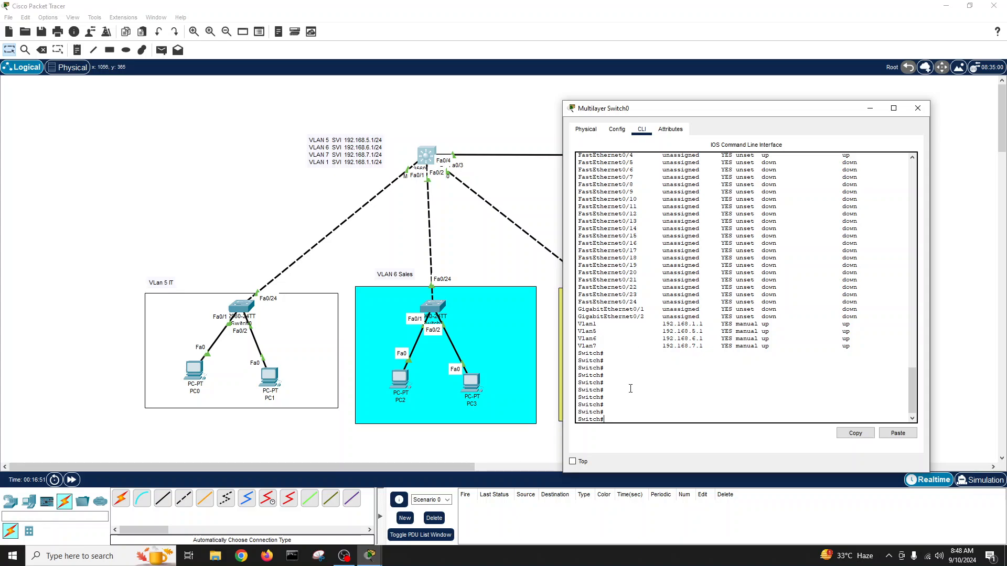
pyautogui.press('Return')
pyautogui.write('conf t')
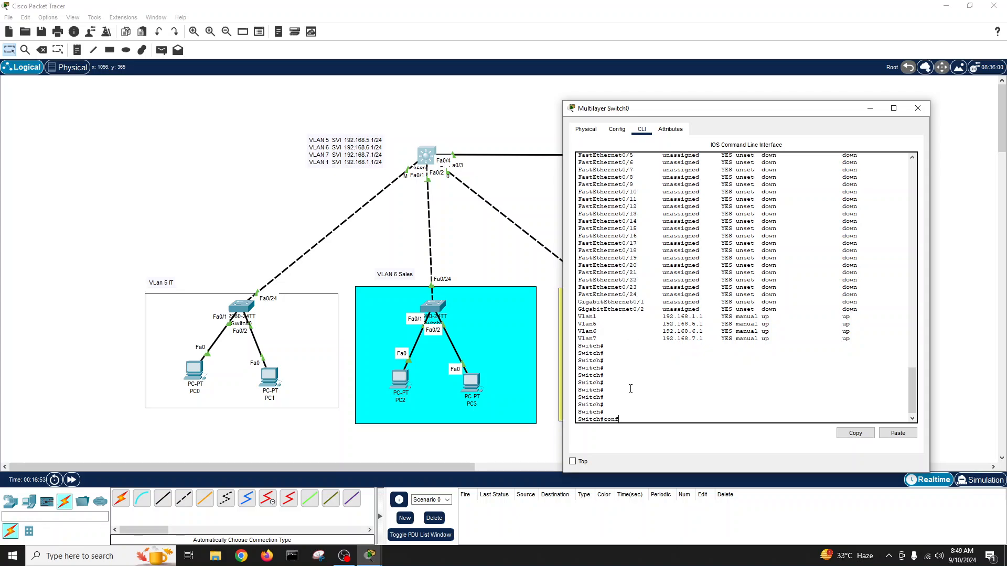
pyautogui.press('Return')
pyautogui.write('int')
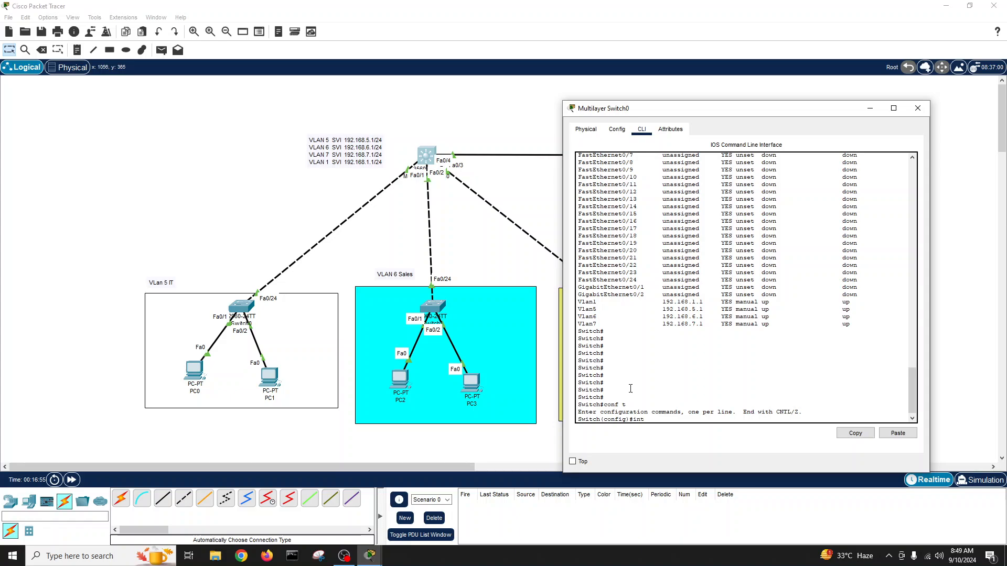
pyautogui.write(' r')
pyautogui.press('Tab')
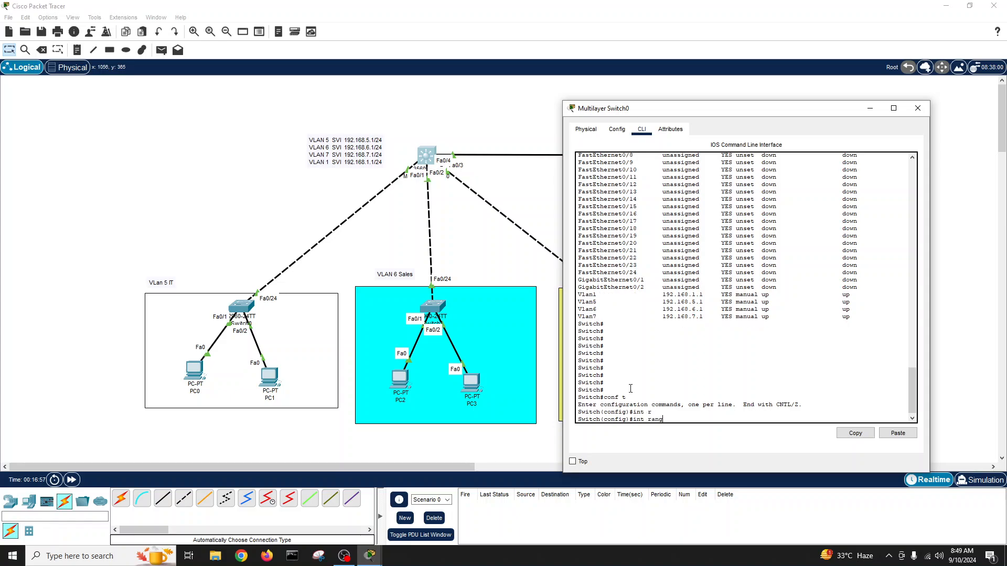
pyautogui.press('BackSpace')
pyautogui.press('BackSpace')
pyautogui.press('BackSpace')
pyautogui.write('vlan 1')
pyautogui.press('Return')
# List the available interface configuration commands and the ip subcommands with the command-line help to find the DHCP relay option.
pyautogui.write('he')
pyautogui.press('BackSpace')
pyautogui.press('BackSpace')
pyautogui.write('dhc')
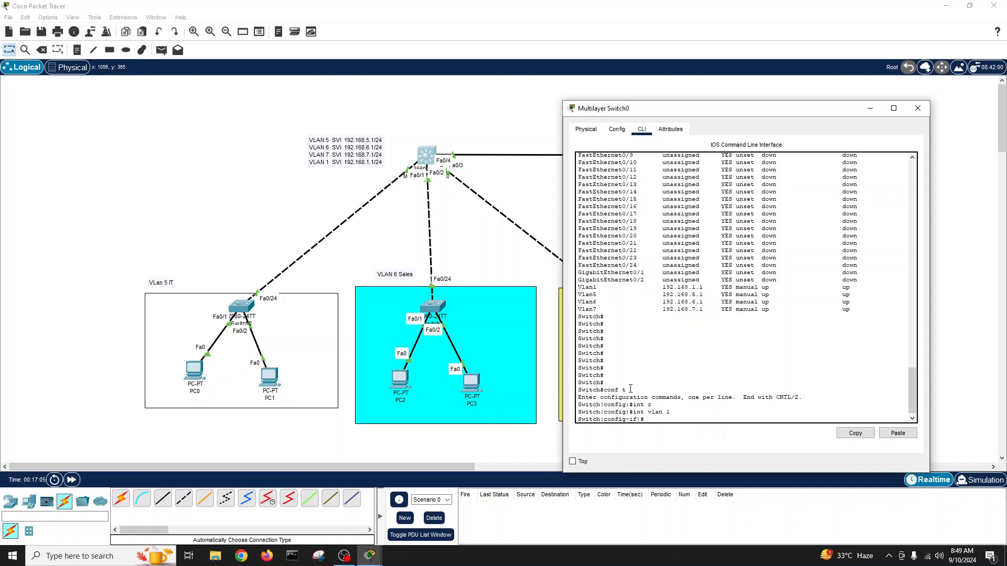
pyautogui.write('?')
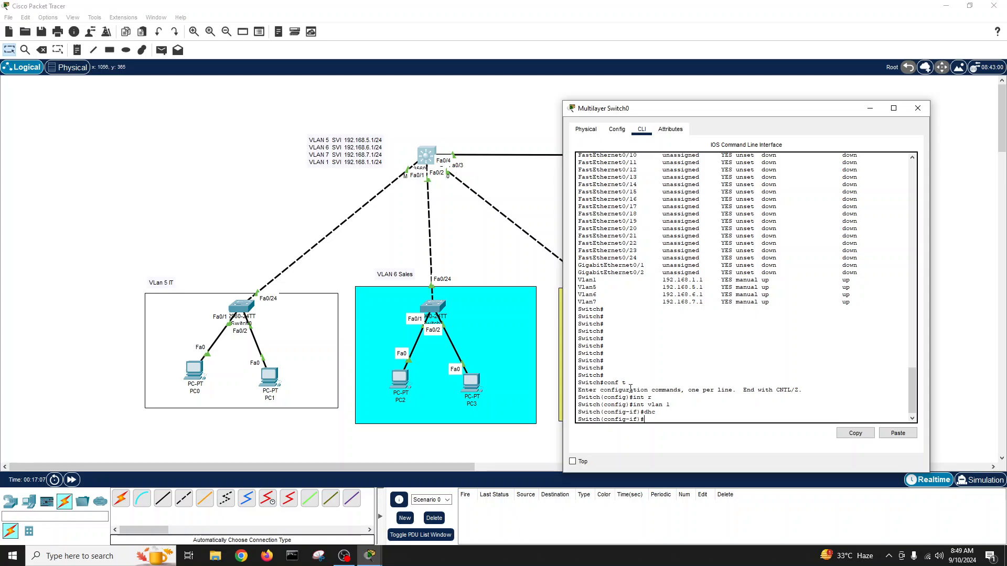
pyautogui.write('?')
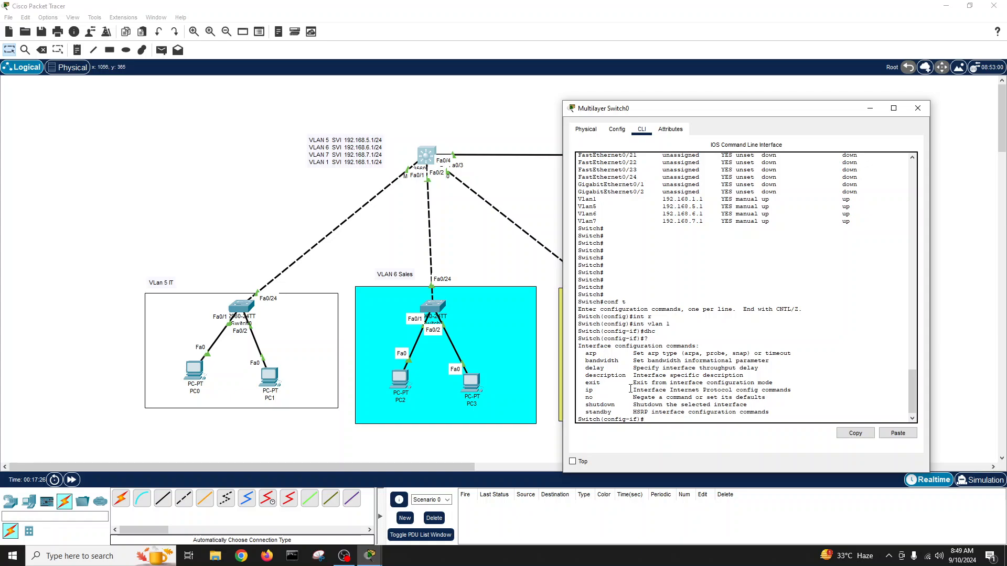
pyautogui.write('ip ?')
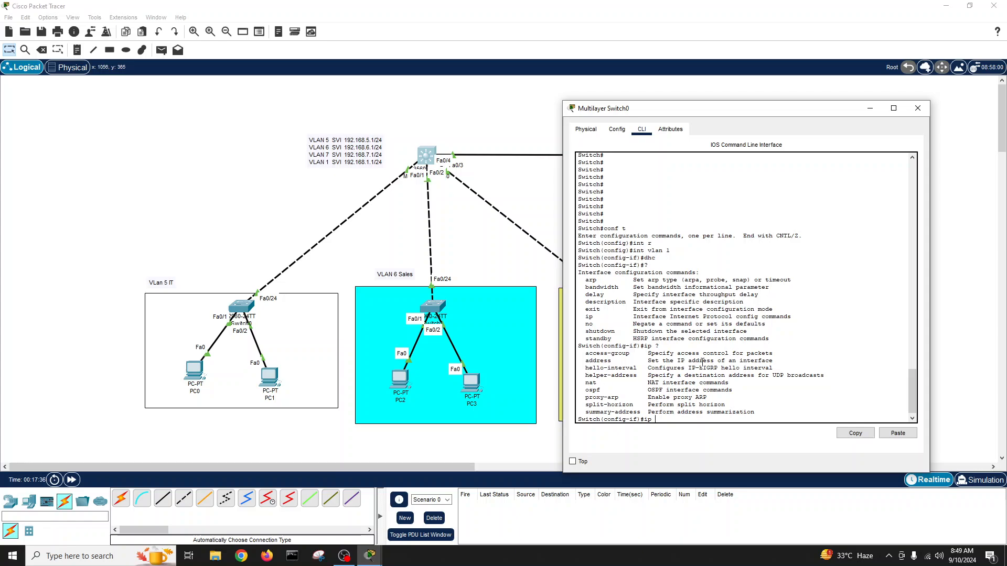
# Set the helper address of interface VLAN 1 to 192.168.1.2 with ip helper-address, checking the command's expected arguments.
pyautogui.write('hel')
pyautogui.press('Tab')
pyautogui.press('BackSpace')
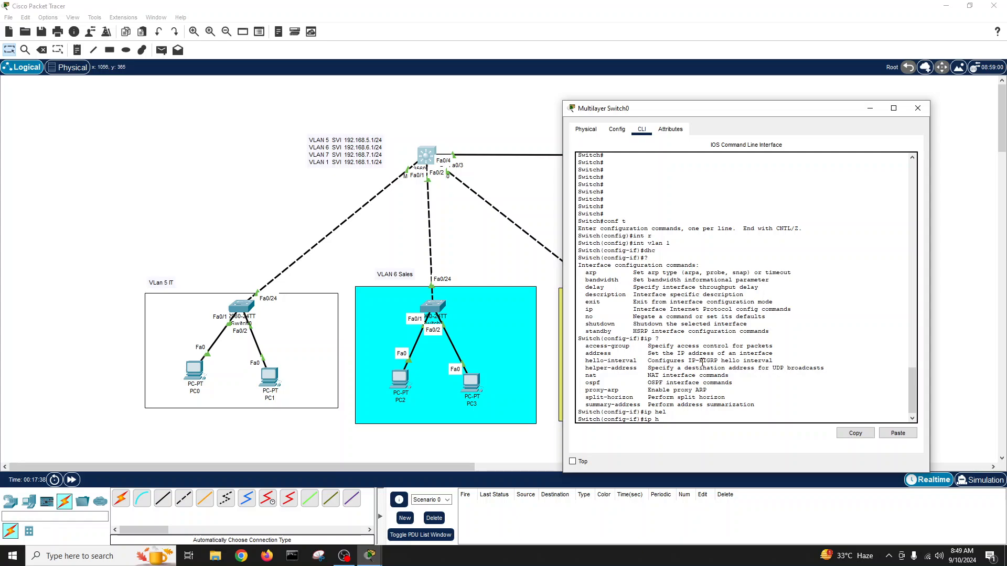
pyautogui.write('elp')
pyautogui.press('Tab')
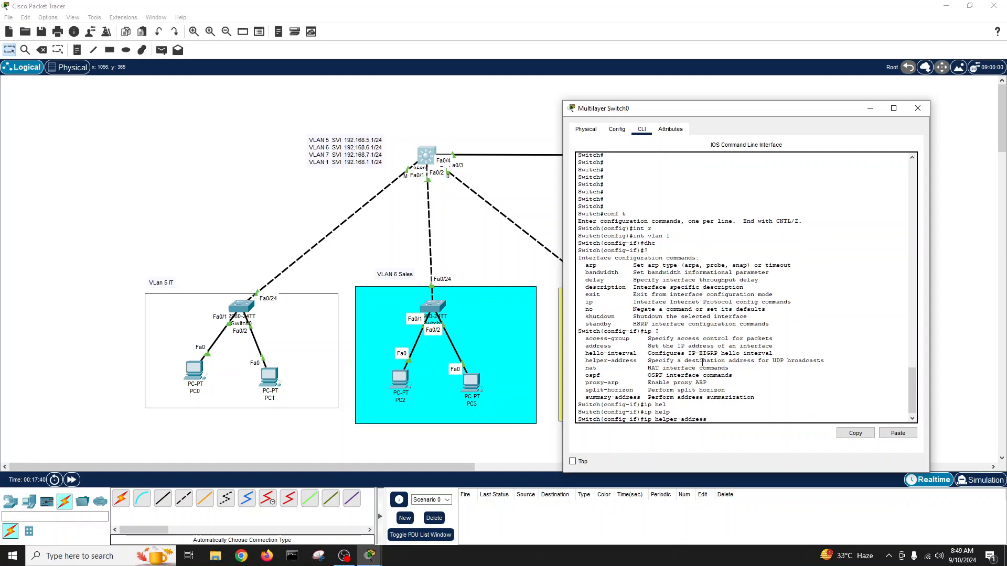
pyautogui.write('?')
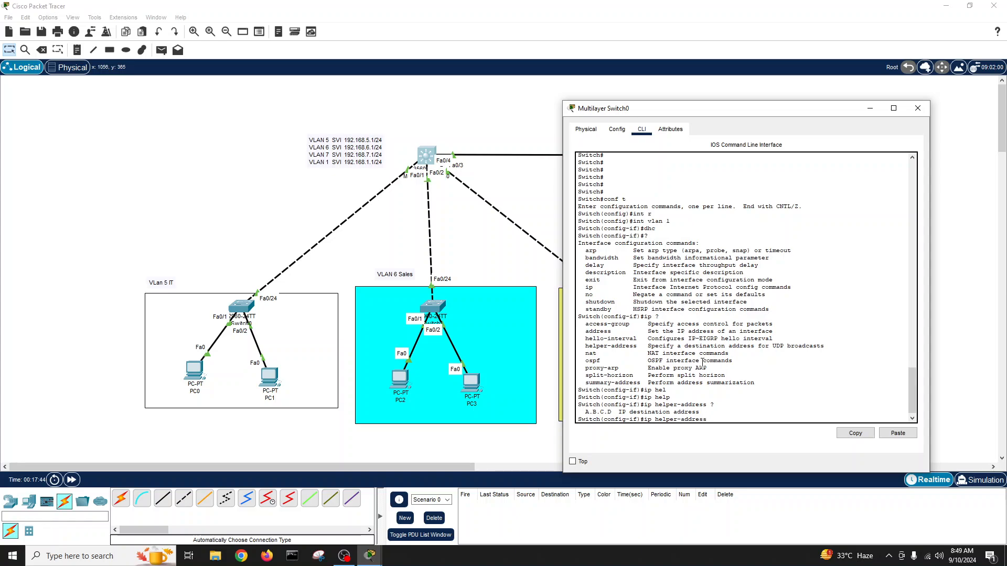
pyautogui.write('192.168.1.2 ?')
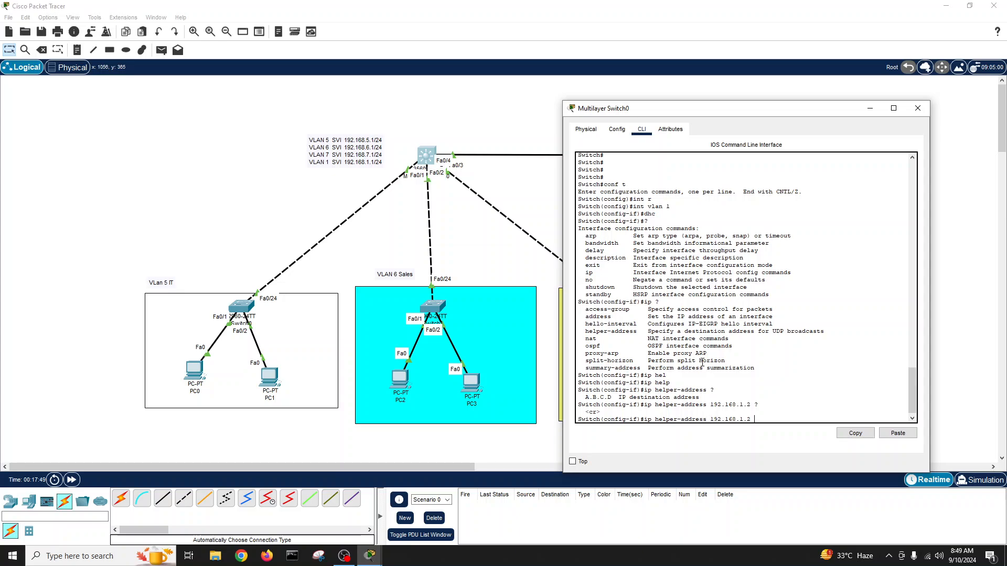
pyautogui.press('Return')
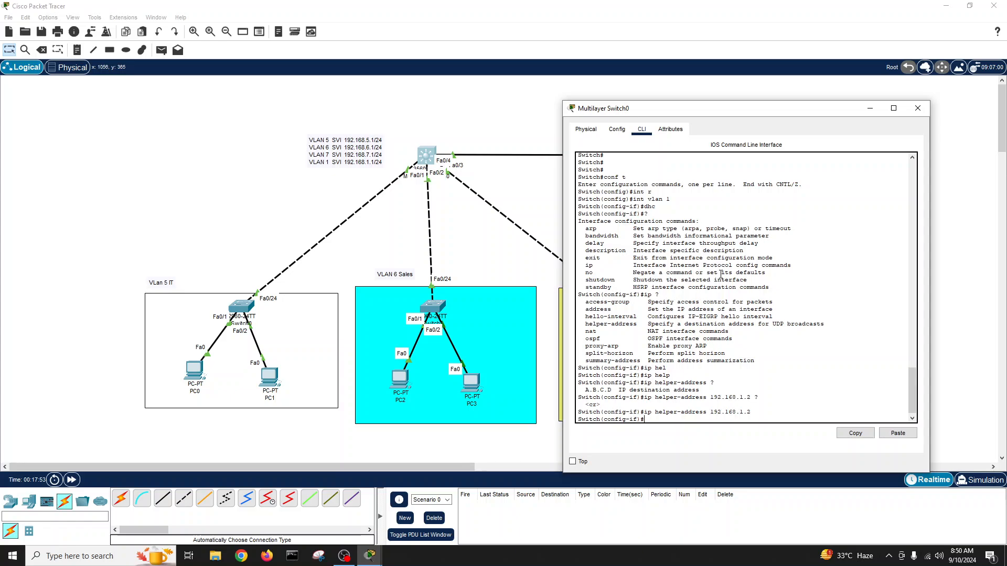
# Switch to interface VLAN 5 and set its helper address to 192.168.1.2.
pyautogui.write('int vlan 5')
pyautogui.press('Return')
pyautogui.press('Up')
pyautogui.press('Up')
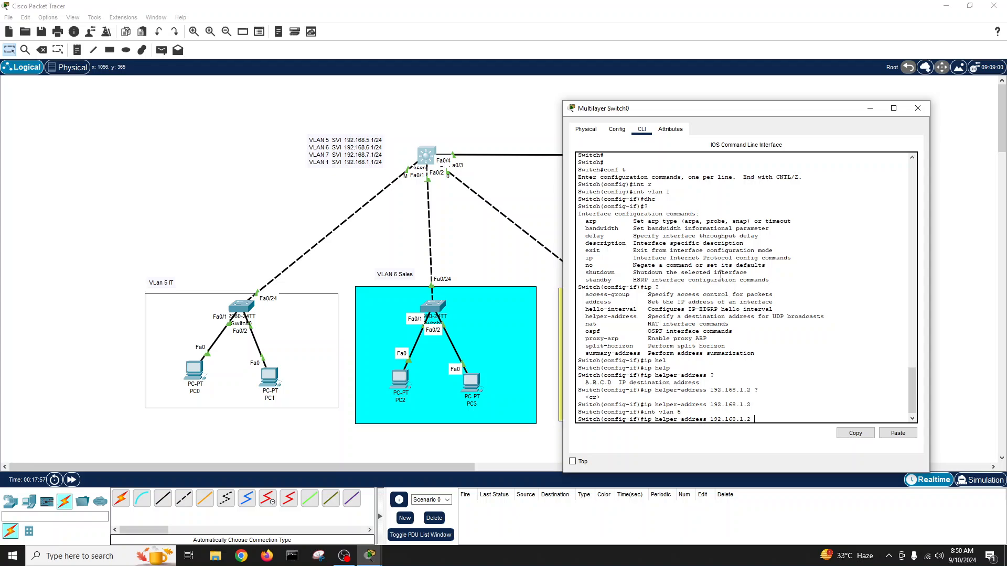
pyautogui.press('Return')
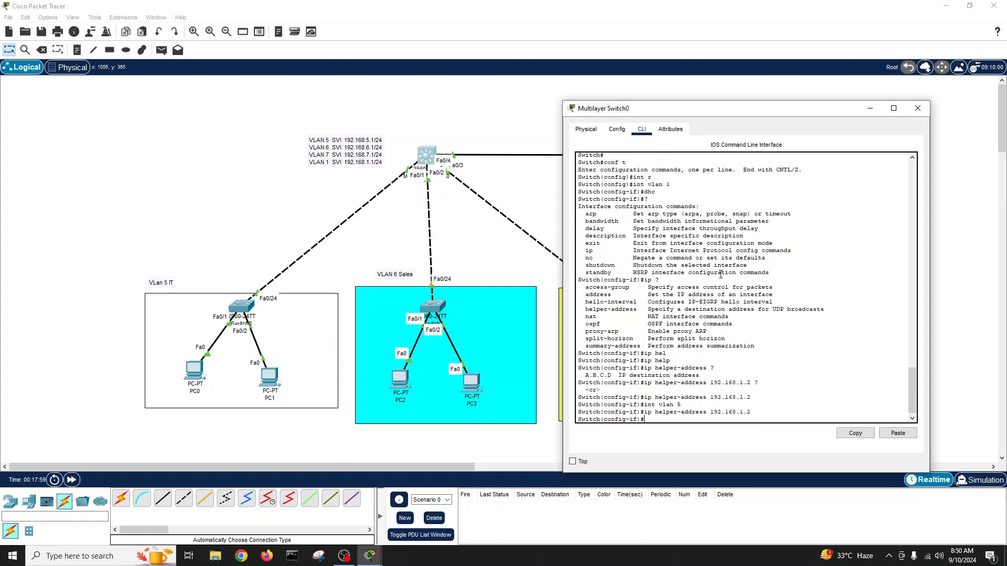
# Switch to interface VLAN 6 and set its helper address to 192.168.1.2.
pyautogui.write('int vlan')
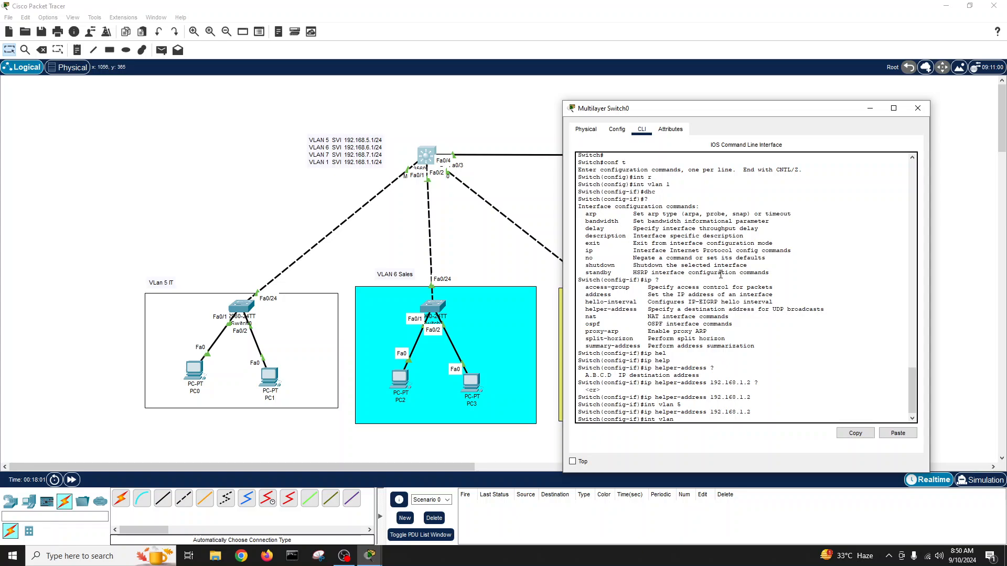
pyautogui.write(' 6')
pyautogui.press('Return')
pyautogui.press('Up')
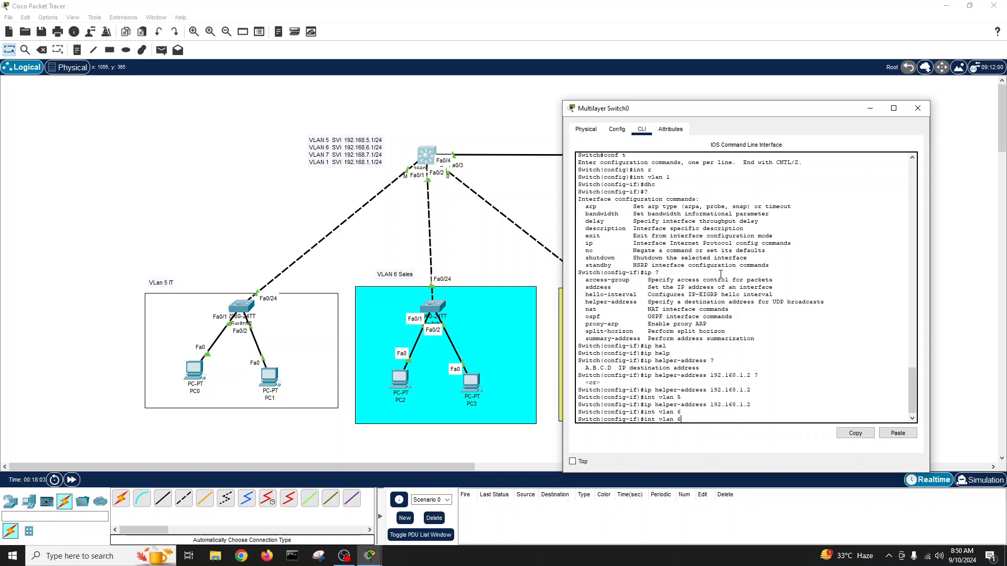
pyautogui.press('Up')
pyautogui.press('Return')
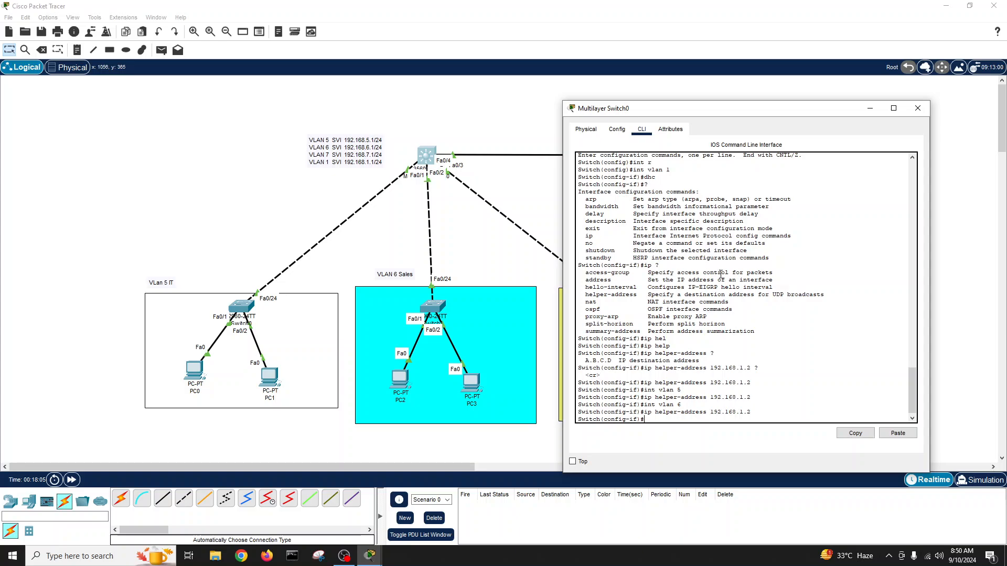
# Set the helper address of interface VLAN 7 to 192.168.1.2, then exit back to privileged EXEC mode.
pyautogui.write('int vlan 7')
pyautogui.press('Return')
pyautogui.press('Up')
pyautogui.press('Up')
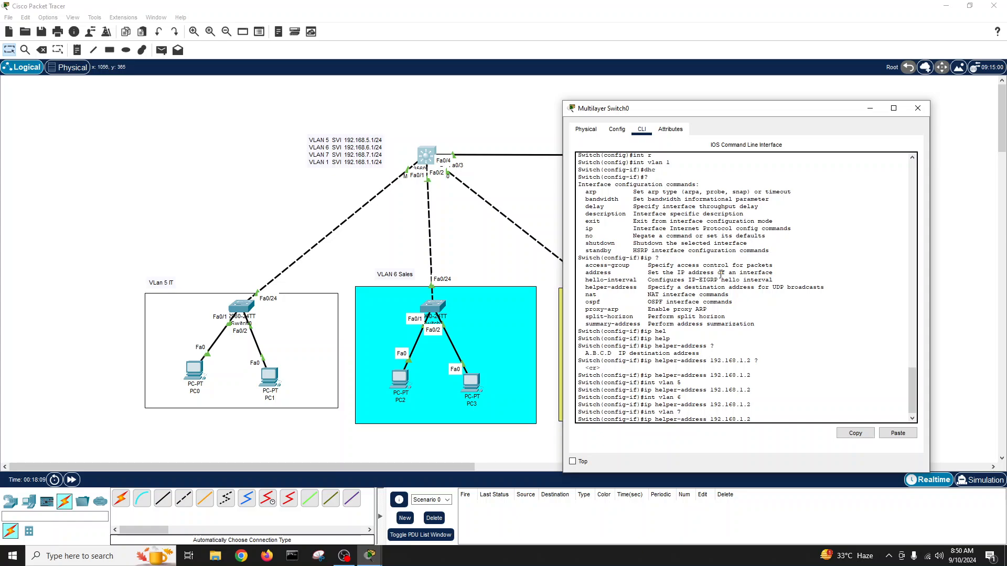
pyautogui.press('Return')
pyautogui.write('exit')
pyautogui.press('Return')
pyautogui.write('exit')
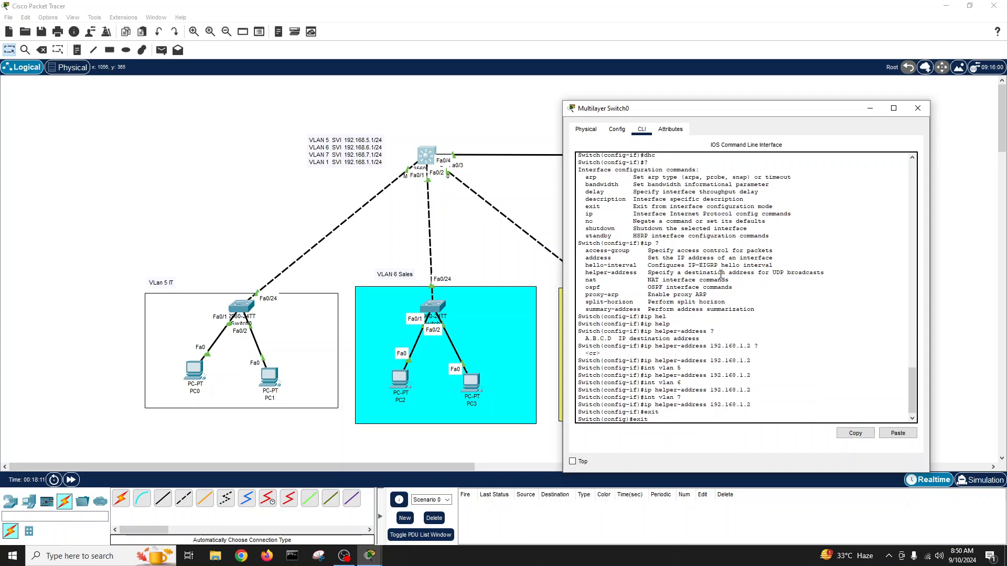
pyautogui.press('Return')
# Save the multilayer switch's configuration, including the helper addresses, with write memory.
pyautogui.write('wri em')
pyautogui.press('Return')
pyautogui.write('r')
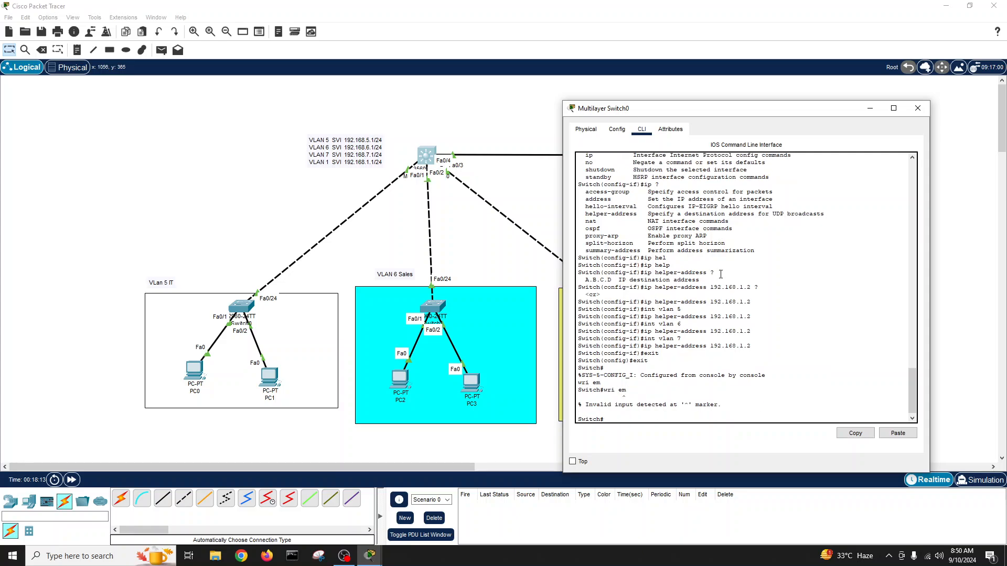
pyautogui.write('i')
pyautogui.press('Tab')
pyautogui.press('BackSpace')
pyautogui.press('BackSpace')
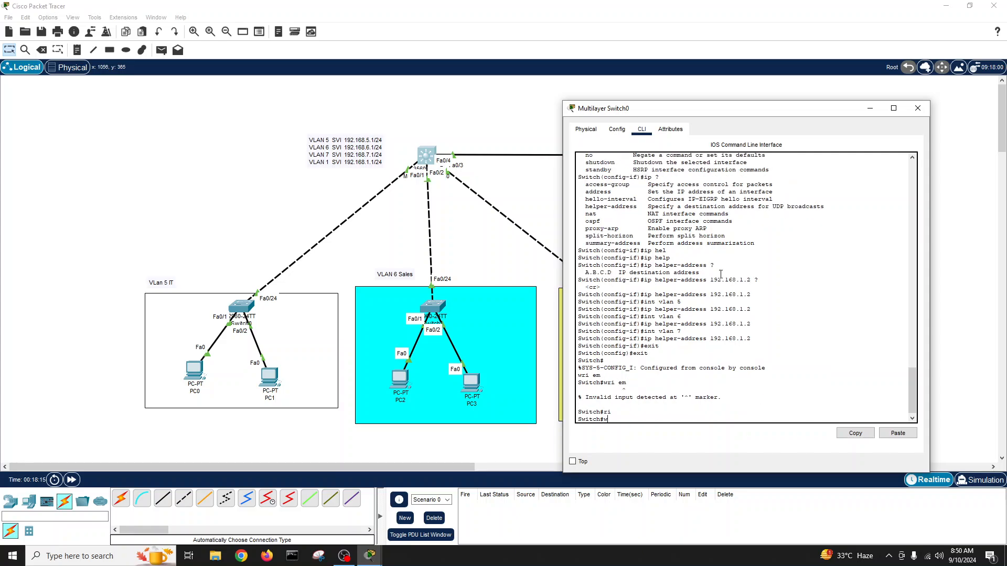
pyautogui.write('wr')
pyautogui.press('Tab')
pyautogui.write('me')
pyautogui.press('Tab')
pyautogui.press('Return')
pyautogui.press('Return')
pyautogui.press('Return')
# Display the configuration with show running-config and examine the trunk ports and the helper address on each VLAN interface.
pyautogui.write('show r')
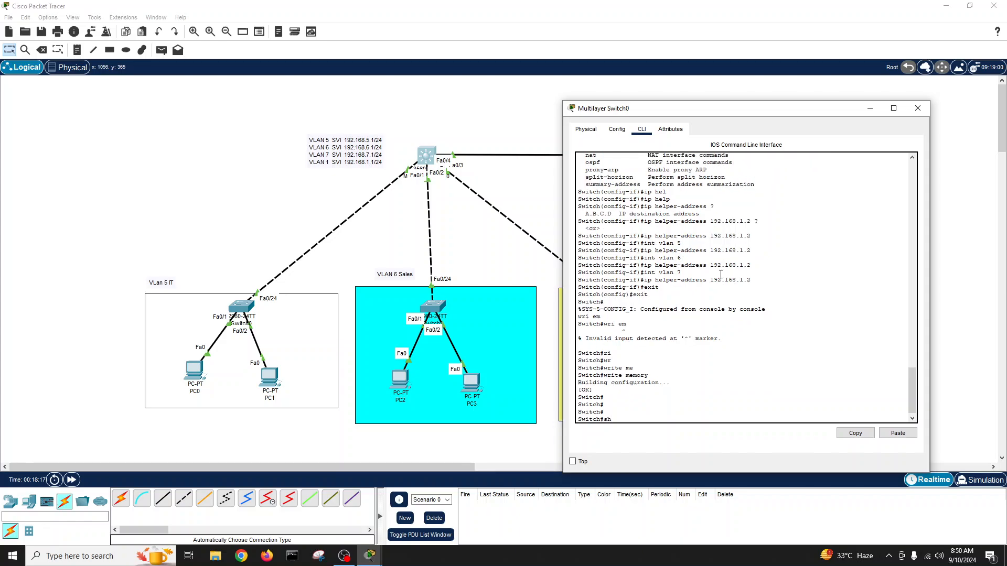
pyautogui.press('Tab')
pyautogui.press('Return')
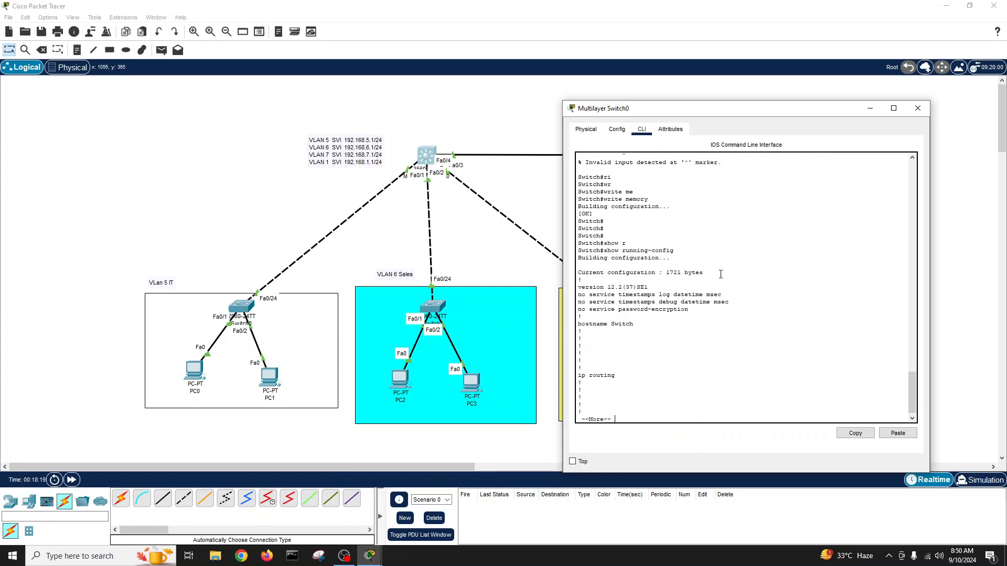
pyautogui.press('space')
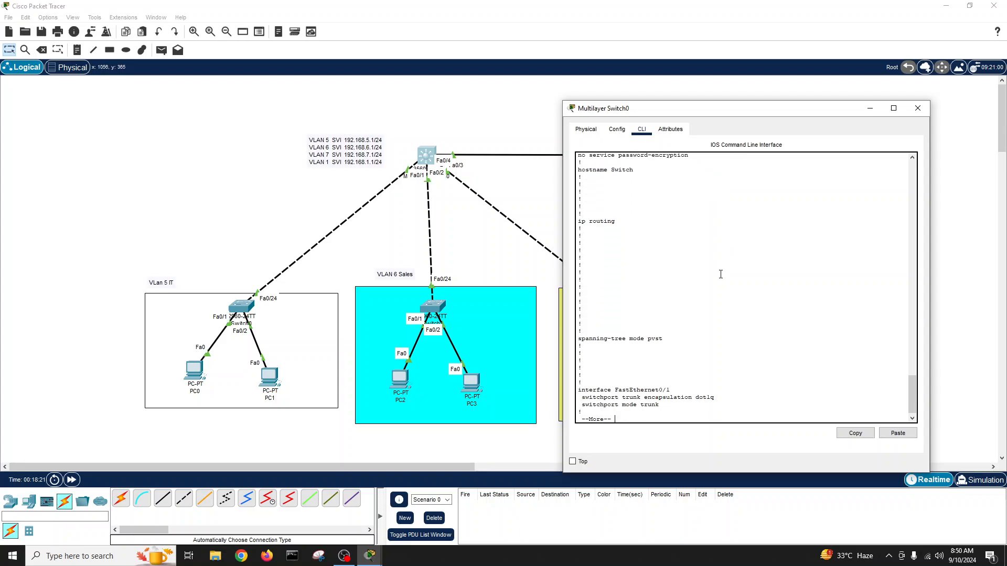
pyautogui.press('space')
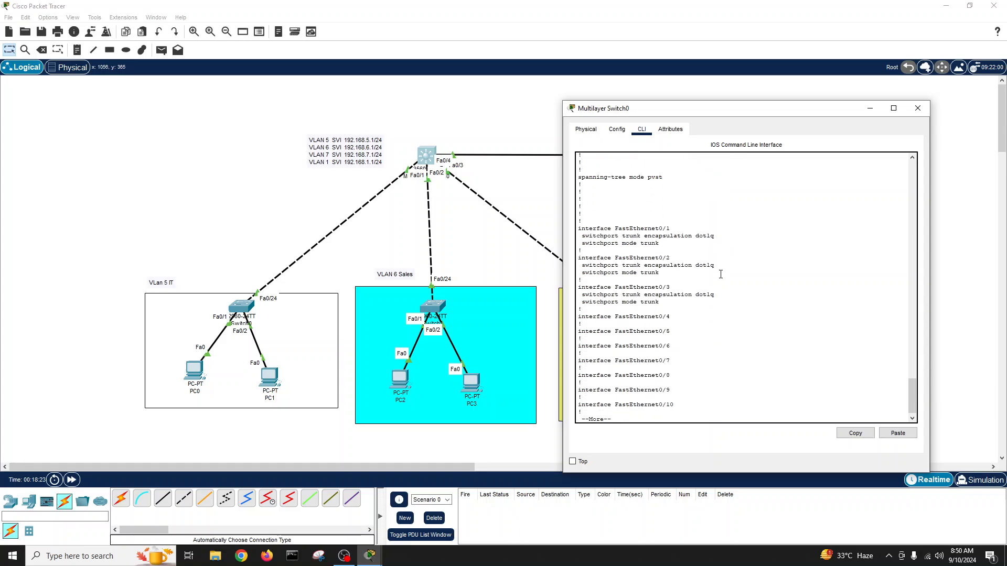
pyautogui.press('space')
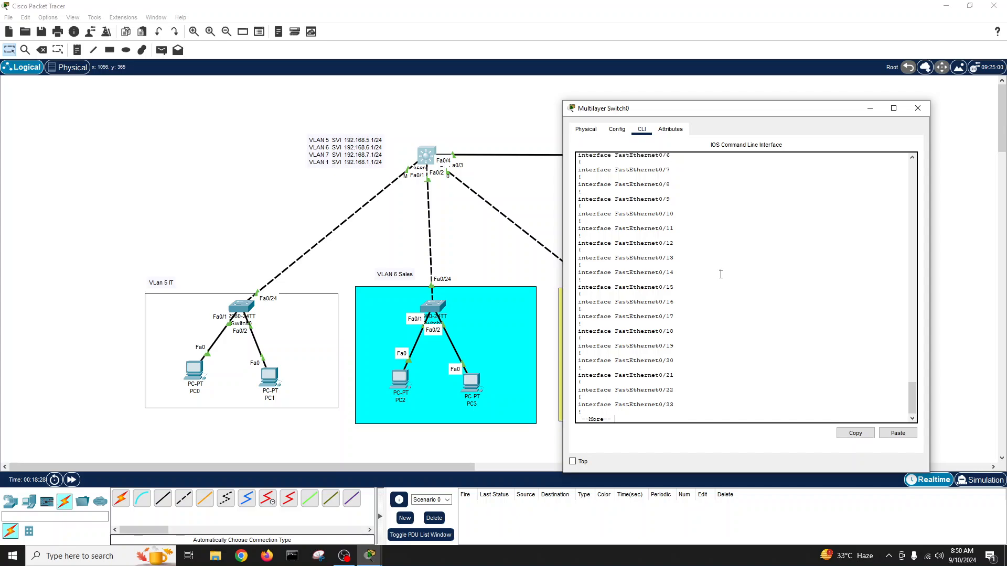
pyautogui.press('space')
pyautogui.press('space')
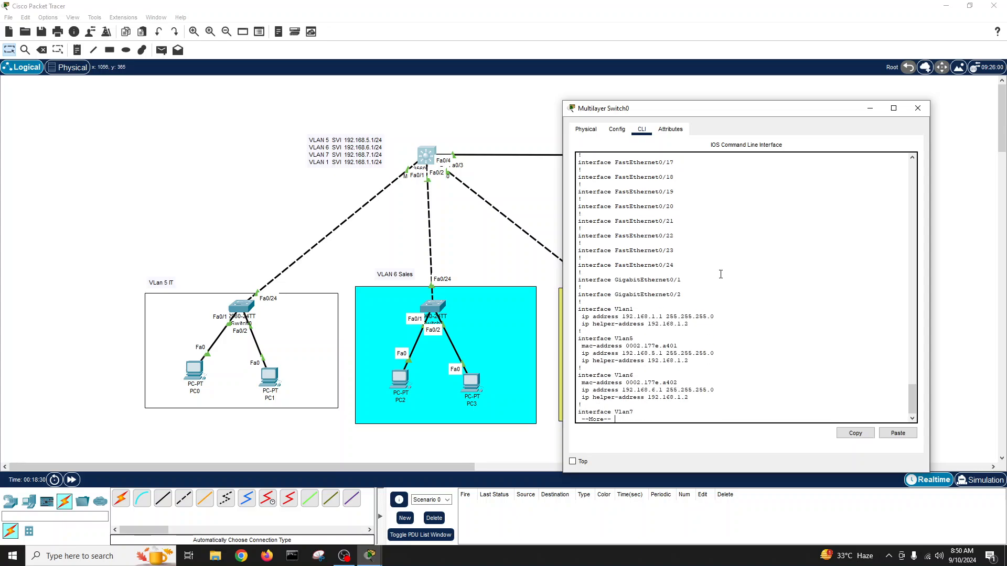
pyautogui.press('Return')
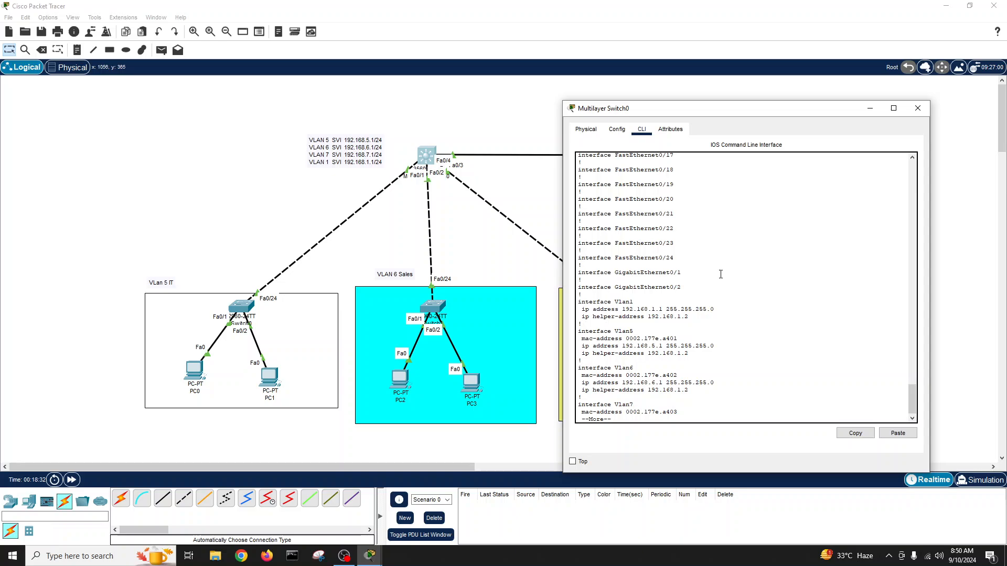
pyautogui.press('Return')
pyautogui.press('Return')
pyautogui.press('Return')
pyautogui.press('Return')
pyautogui.press('Return')
pyautogui.press('Return')
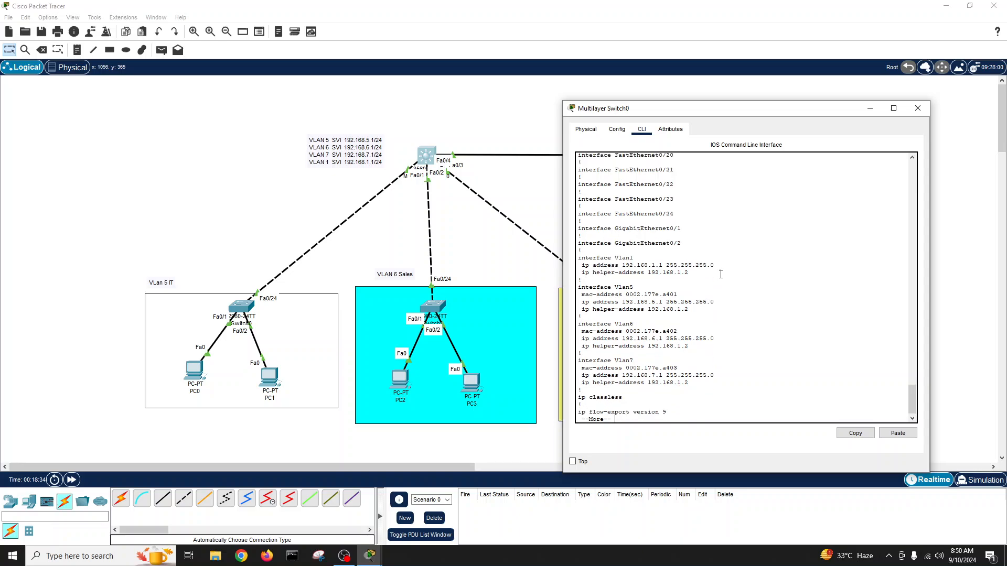
# Read the remaining lines of the running configuration through to its end and return to the switch prompt.
pyautogui.press('Return')
pyautogui.press('Return')
pyautogui.press('Return')
pyautogui.press('Return')
pyautogui.press('Return')
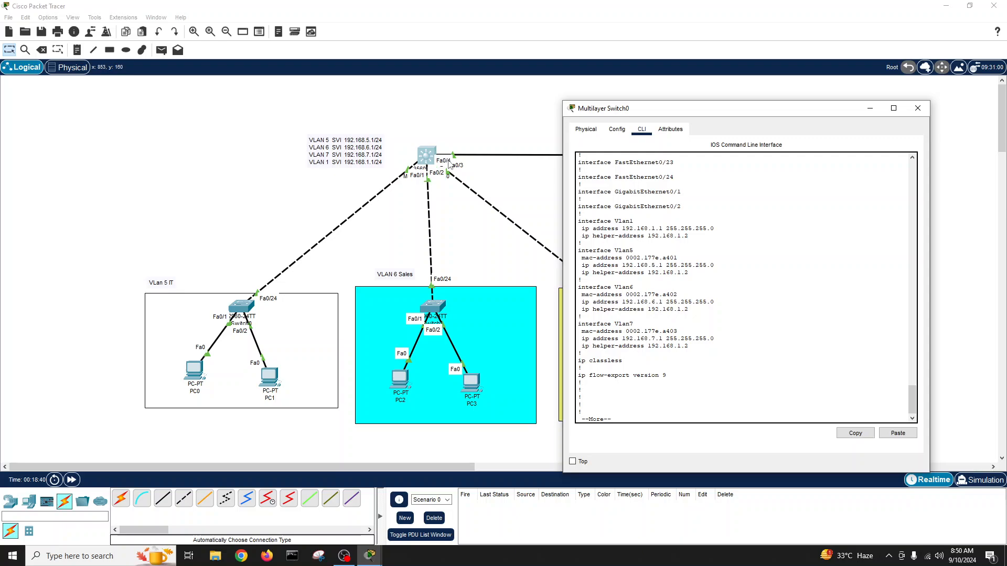
pyautogui.press('Return')
pyautogui.press('Return')
pyautogui.press('Return')
pyautogui.press('Return')
pyautogui.press('Return')
pyautogui.press('Return')
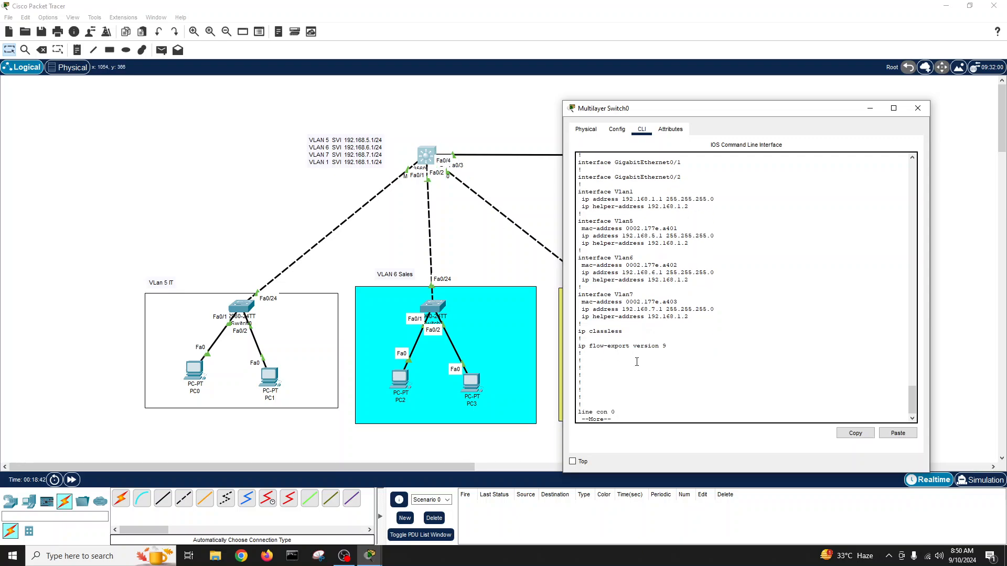
pyautogui.press('Return')
pyautogui.press('Return')
pyautogui.press('Return')
pyautogui.press('Return')
pyautogui.press('Return')
pyautogui.press('Return')
pyautogui.press('Return')
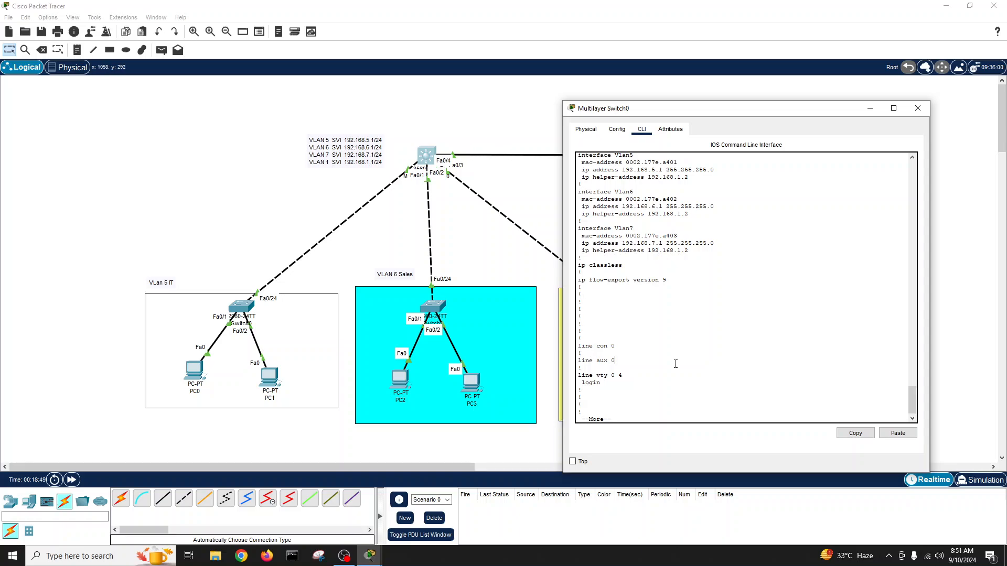
pyautogui.press('Return')
pyautogui.press('Return')
pyautogui.press('Return')
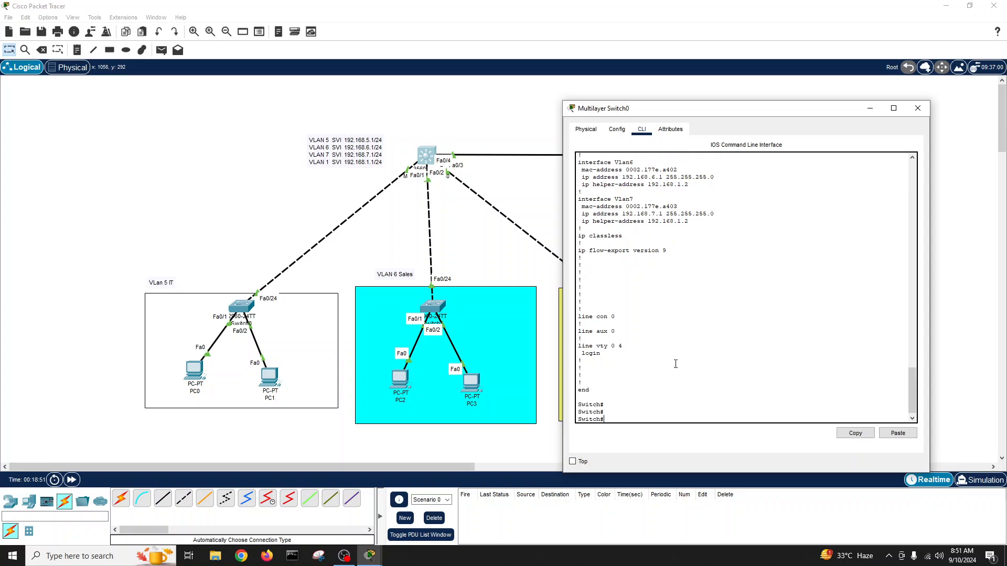
# Display the multilayer switch's port status with show interfaces status, examine the Fa0/4 row, and close the switch window.
pyautogui.press('Return')
pyautogui.write('show int statu')
pyautogui.press('Tab')
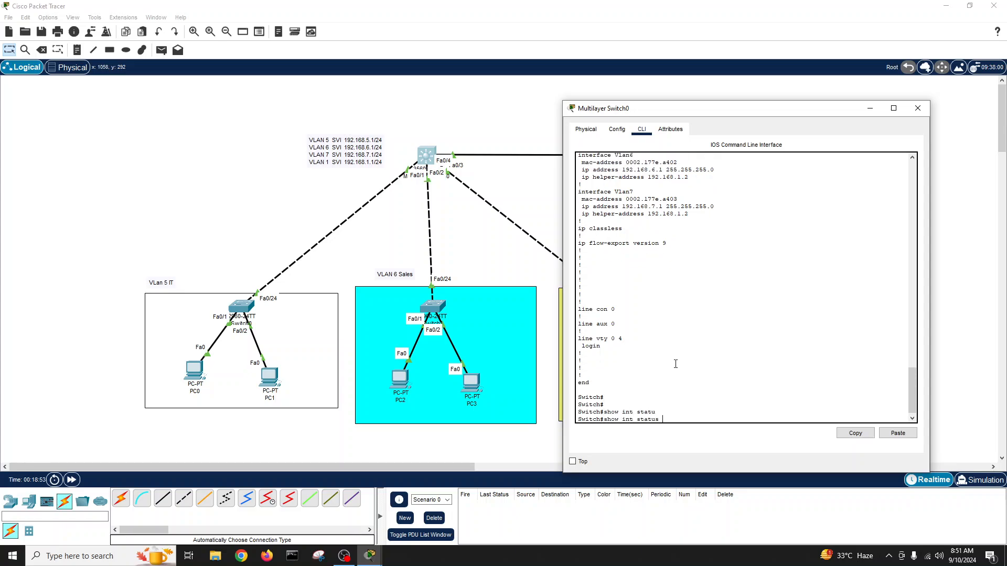
pyautogui.press('Return')
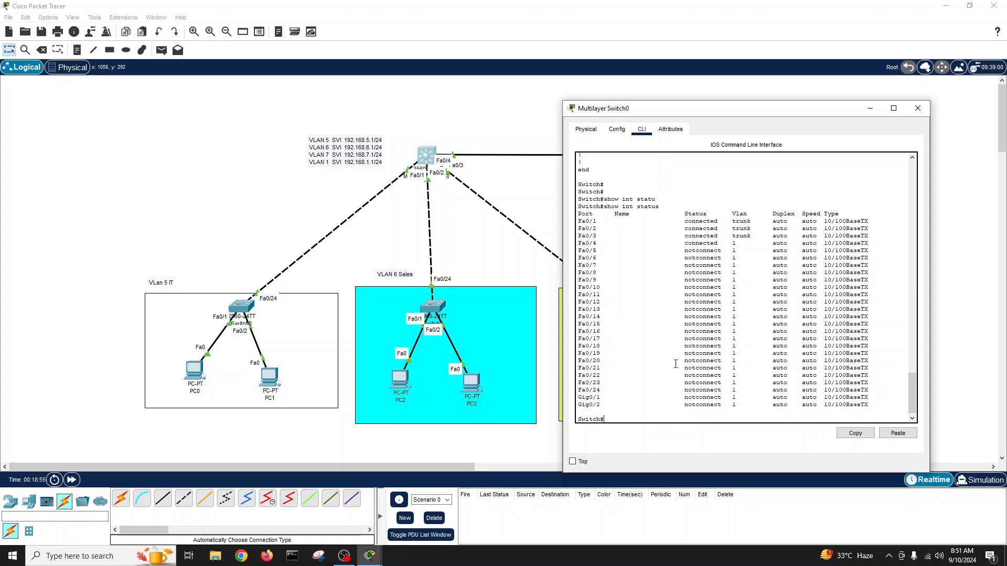
pyautogui.press('Return')
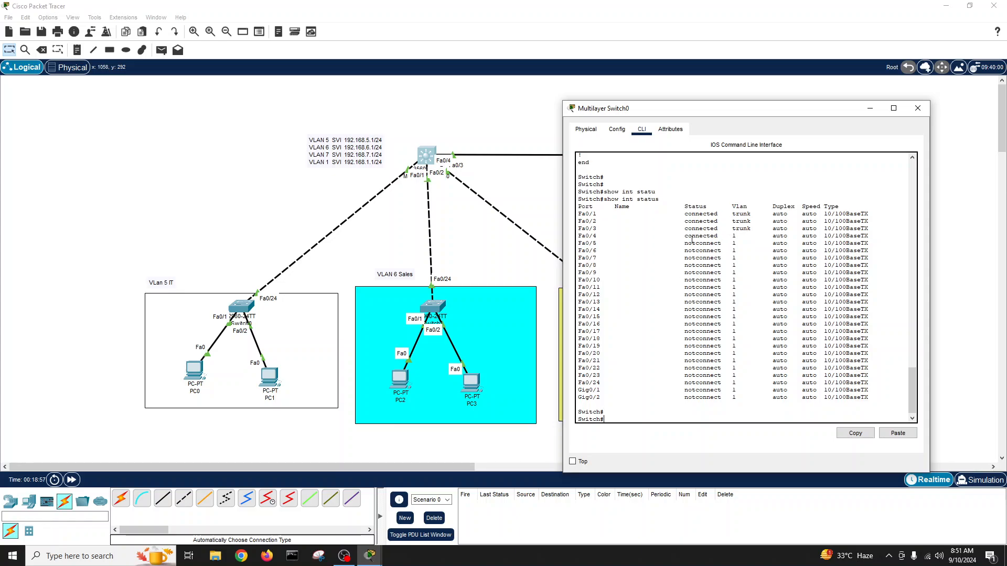
pyautogui.moveTo(577, 236); pyautogui.dragTo(869, 235)
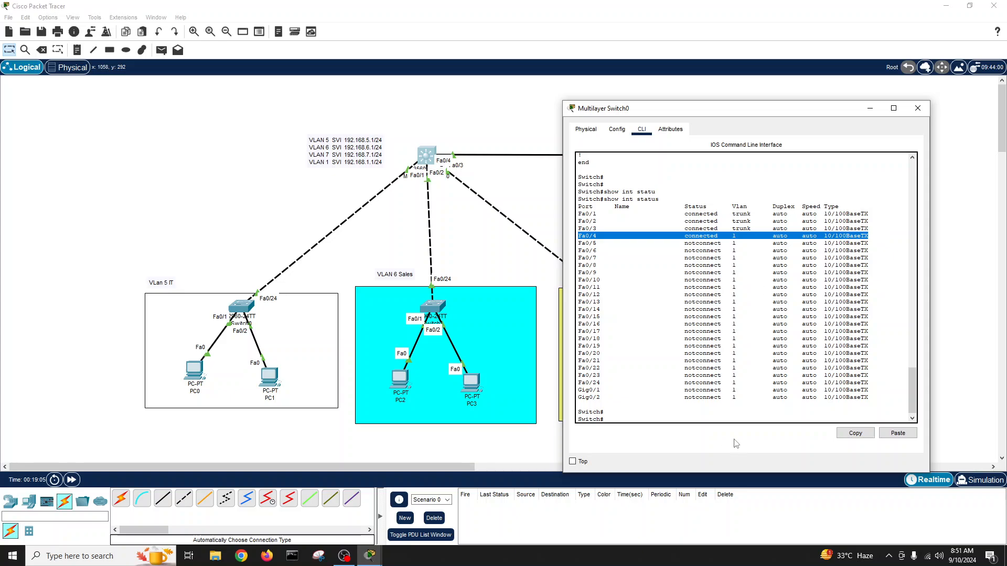
pyautogui.click(670, 344)
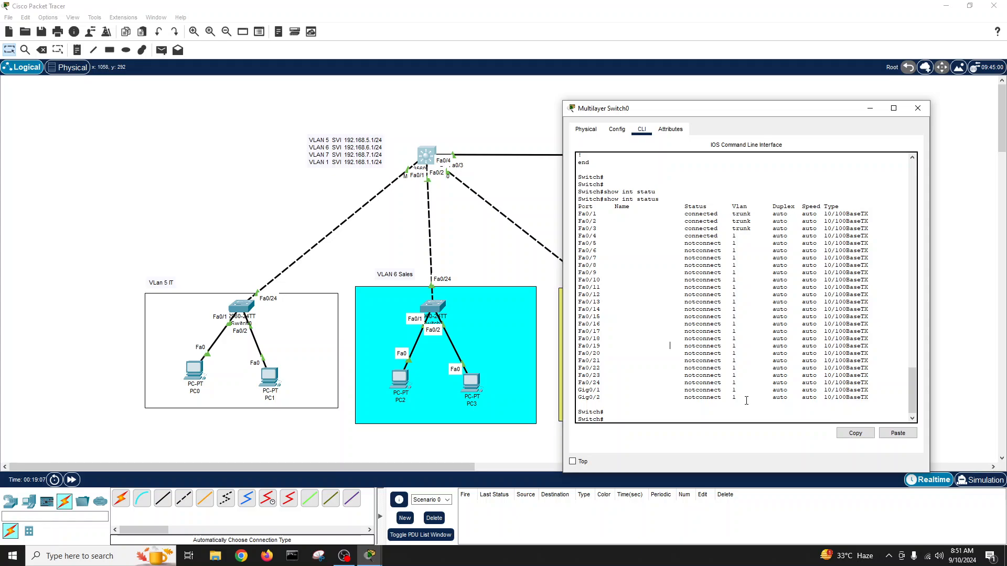
pyautogui.click(918, 108)
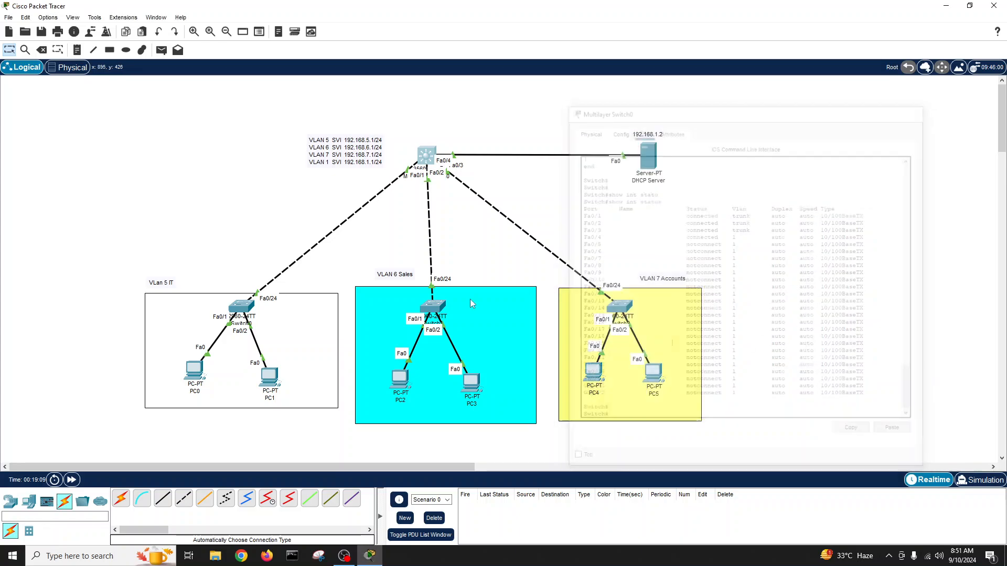
# Open the command-line console of Switch0 in the VLAN 5 IT area and bring up its prompt.
pyautogui.click(241, 306)
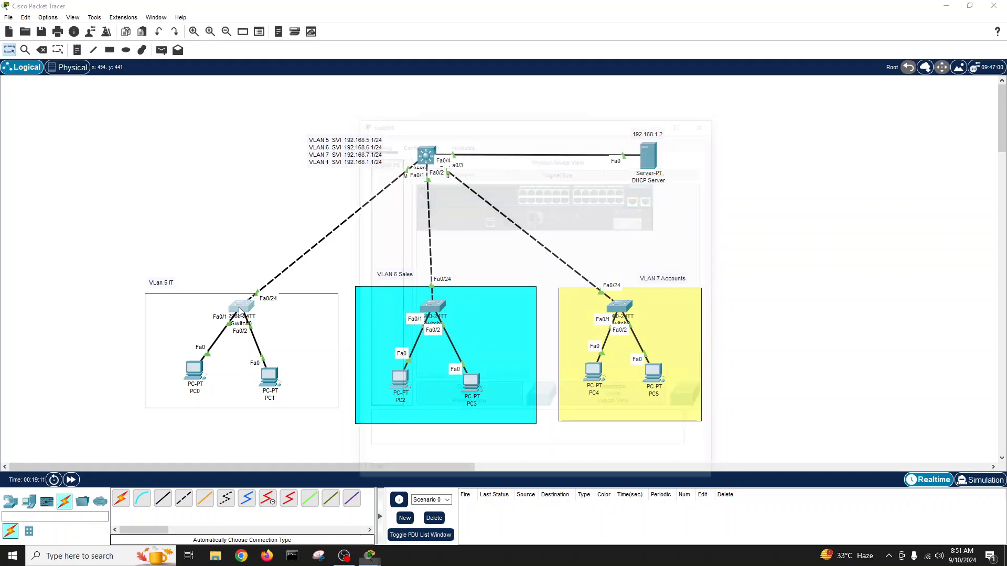
pyautogui.moveTo(435, 128); pyautogui.dragTo(619, 121)
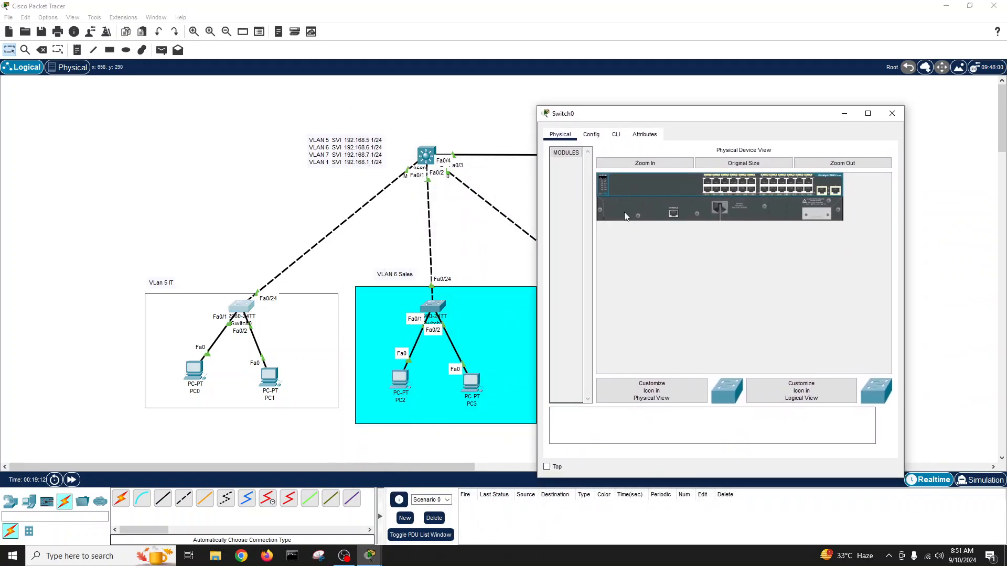
pyautogui.click(616, 136)
pyautogui.press('Return')
pyautogui.press('Return')
pyautogui.press('Return')
pyautogui.press('Return')
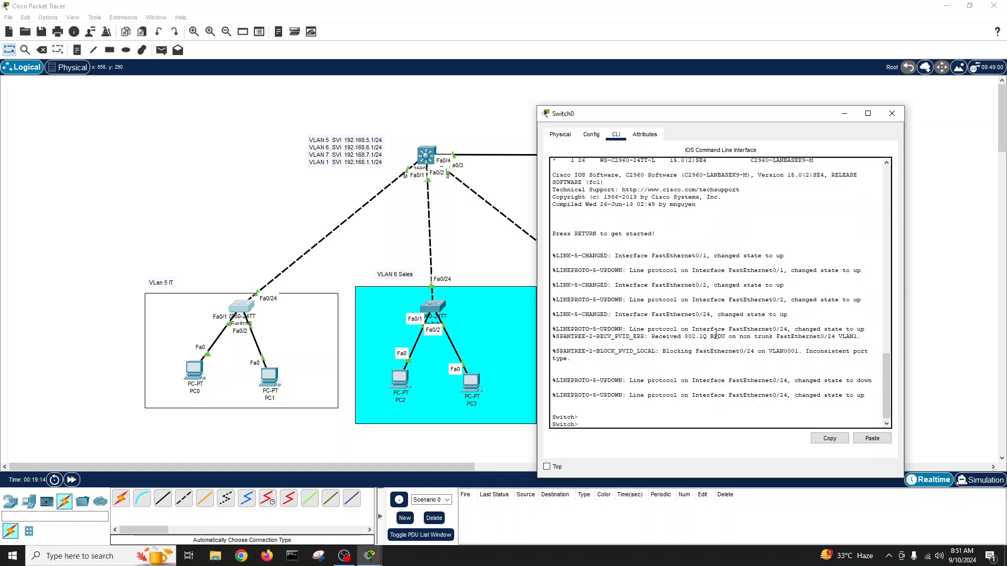
# Enter global configuration mode on Switch0 and set its hostname to IT.
pyautogui.write('en')
pyautogui.press('Return')
pyautogui.write('conf t')
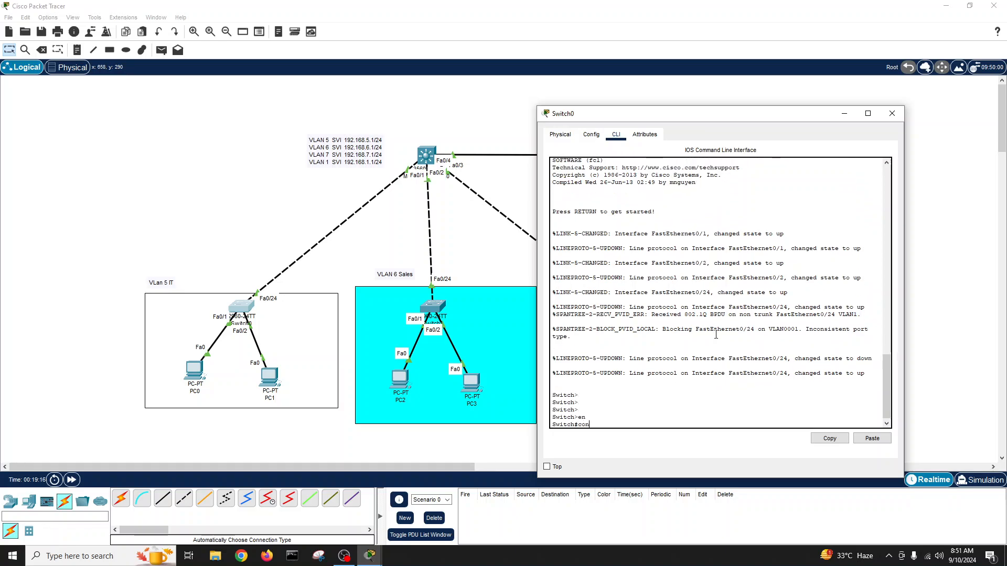
pyautogui.press('Return')
pyautogui.write('host')
pyautogui.press('Tab')
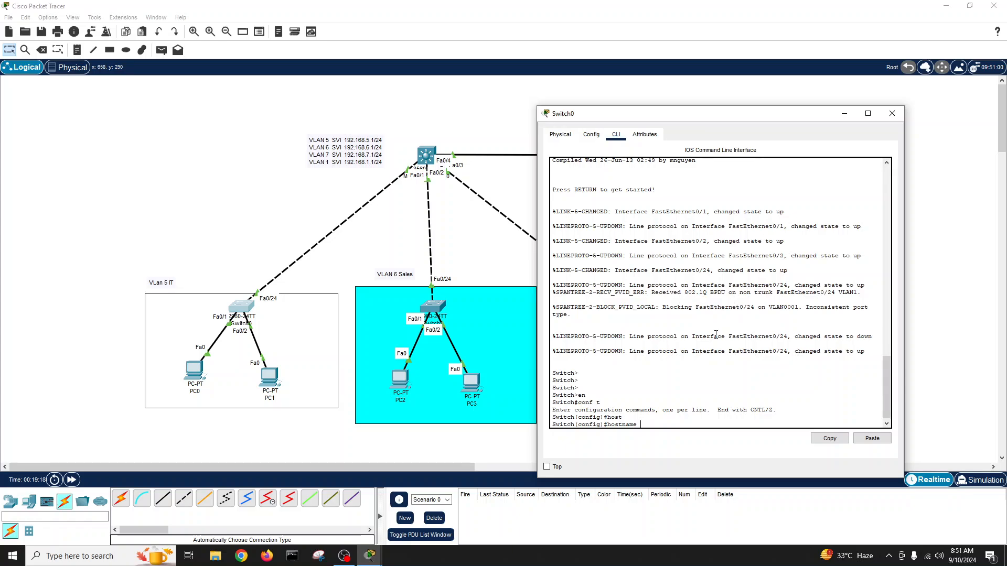
pyautogui.write('IT')
pyautogui.press('Return')
pyautogui.press('Return')
pyautogui.press('Return')
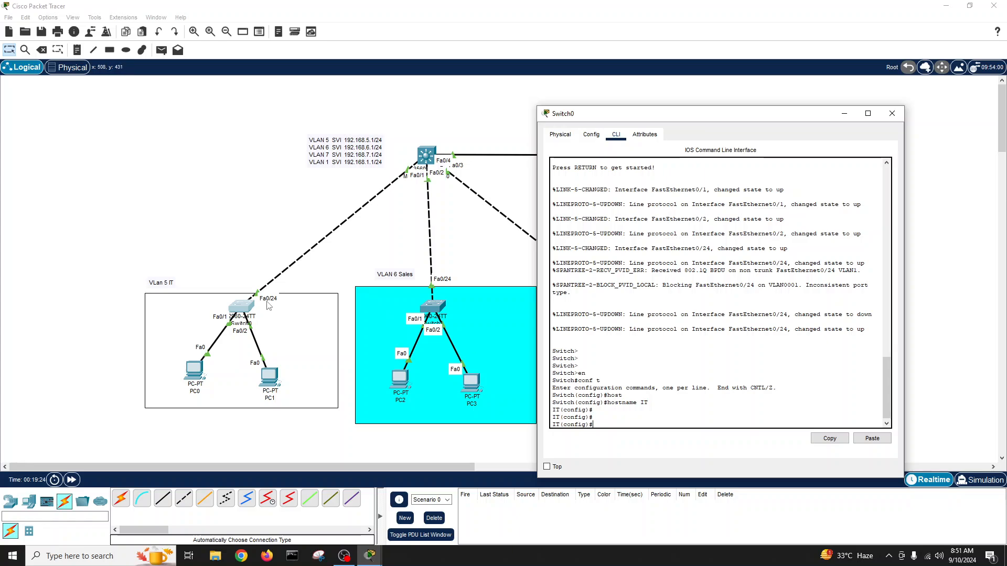
# Set interface FastEthernet 0/24 of the IT switch to trunk mode.
pyautogui.write('int fa')
pyautogui.press('Tab')
pyautogui.write('0')
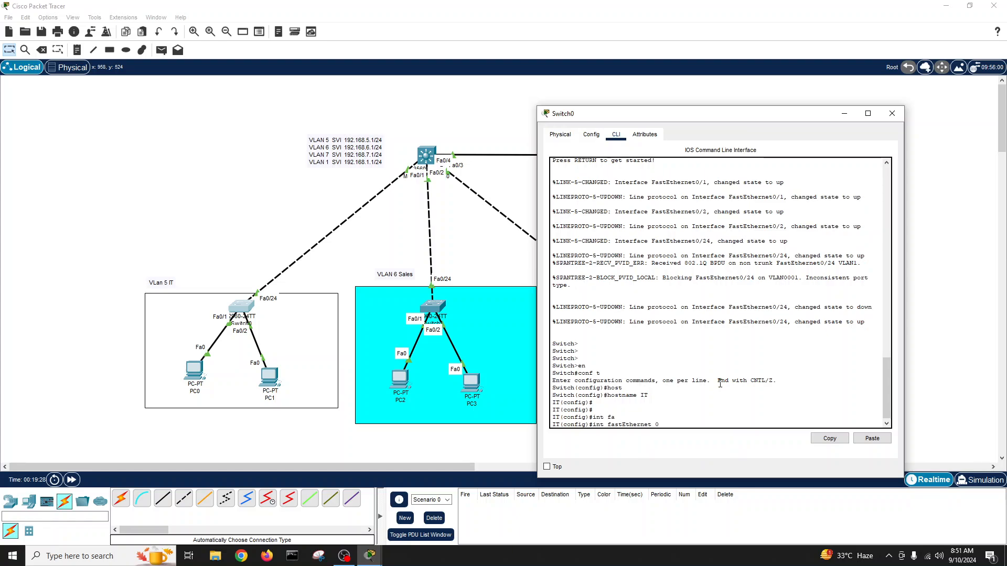
pyautogui.write('/24')
pyautogui.press('Return')
pyautogui.write('sw')
pyautogui.press('Tab')
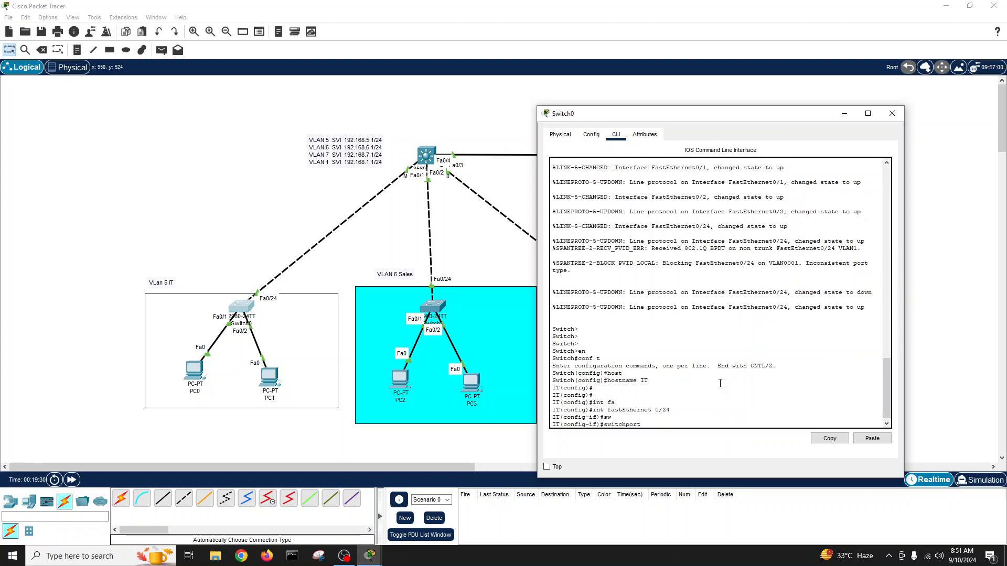
pyautogui.press('Return')
pyautogui.write('sw')
pyautogui.press('Tab')
pyautogui.write('mod')
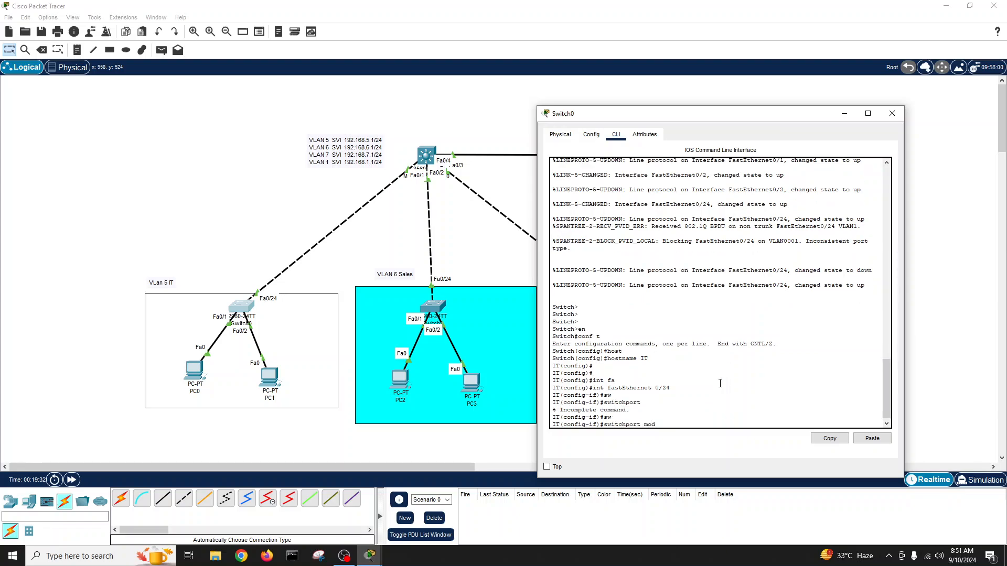
pyautogui.write(' tr')
pyautogui.press('Tab')
pyautogui.press('Return')
pyautogui.press('Return')
# Enable the FastEthernet 0/24 uplink with no shutdown and exit to global configuration mode.
pyautogui.write('no sh')
pyautogui.press('Return')
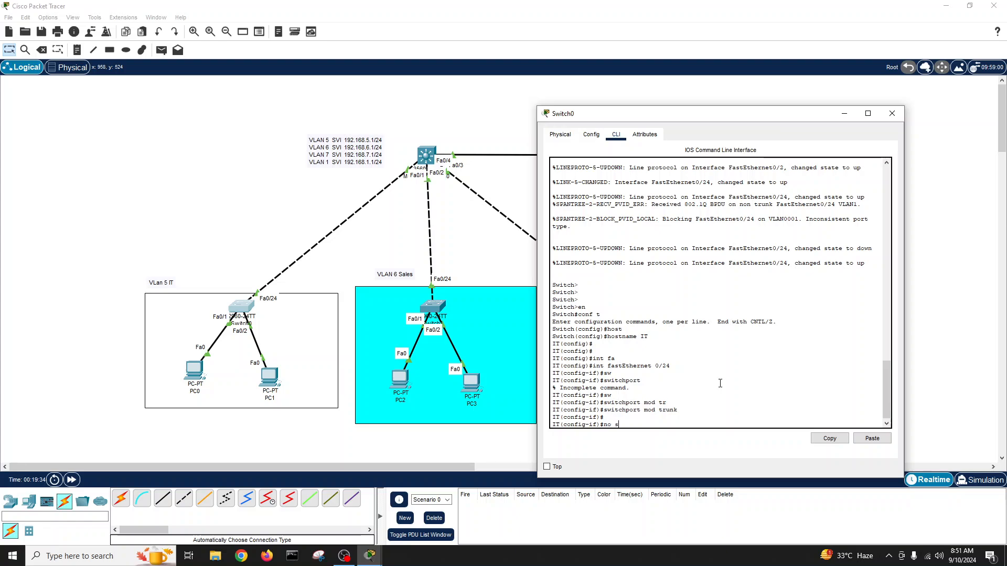
pyautogui.press('Return')
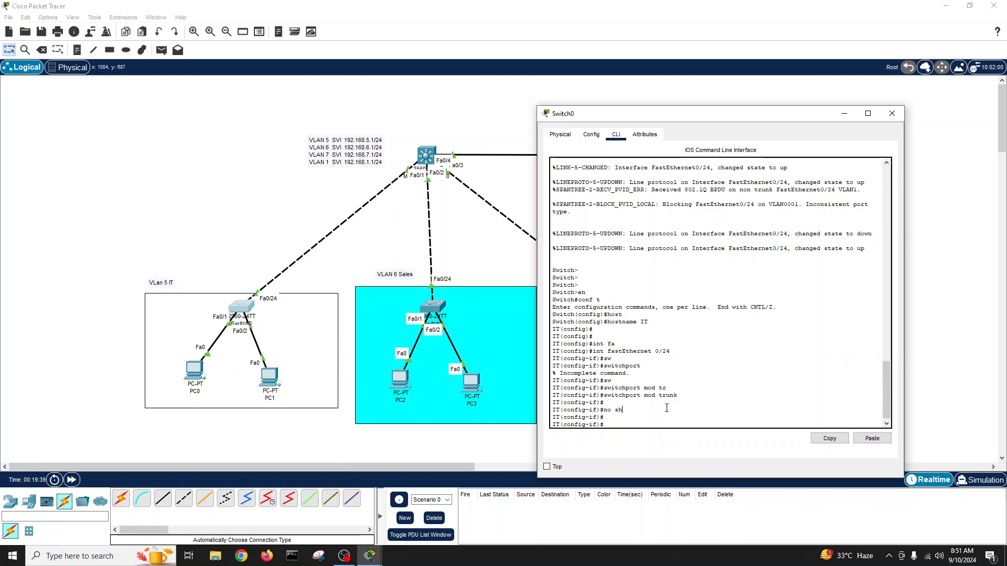
pyautogui.write('int')
pyautogui.press('BackSpace')
pyautogui.press('BackSpace')
pyautogui.write('exit')
pyautogui.press('Return')
# Assign the IT switch's interface range FastEthernet 0/1-2 to access VLAN 5, then exit the range configuration.
pyautogui.write('int r')
pyautogui.press('Tab')
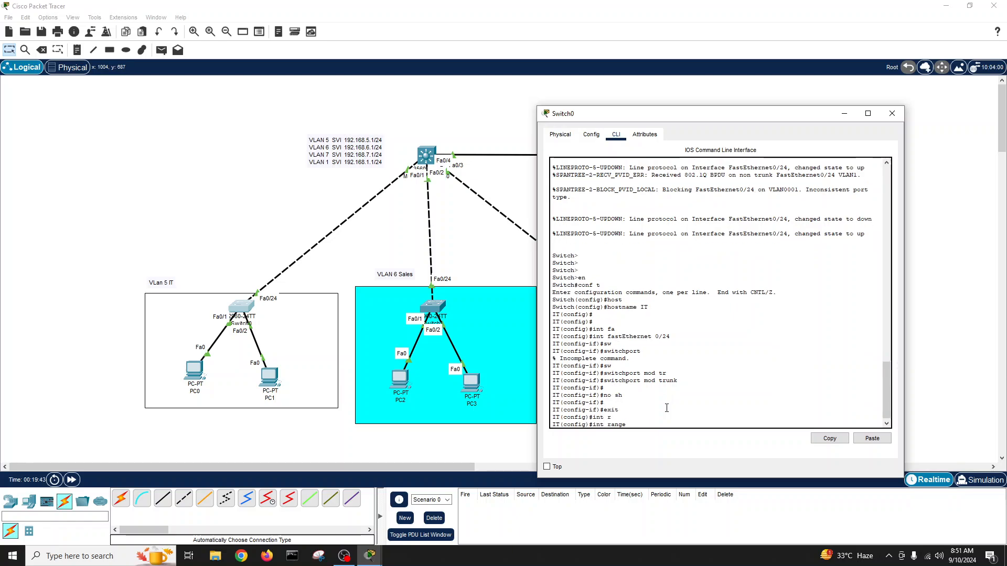
pyautogui.write('fa')
pyautogui.press('Tab')
pyautogui.write('0/')
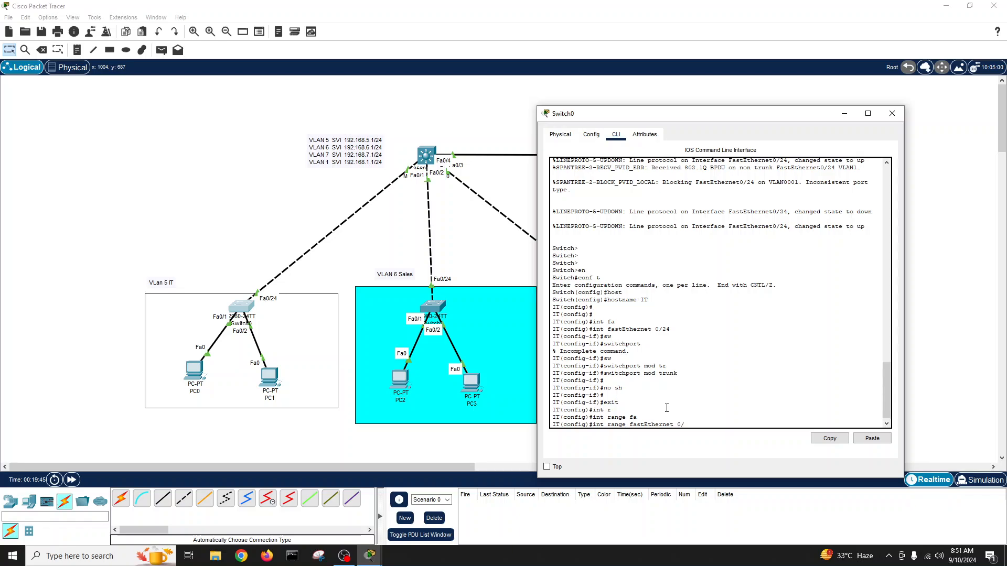
pyautogui.write('1-2')
pyautogui.press('Return')
pyautogui.write('sw')
pyautogui.press('Tab')
pyautogui.write('acc')
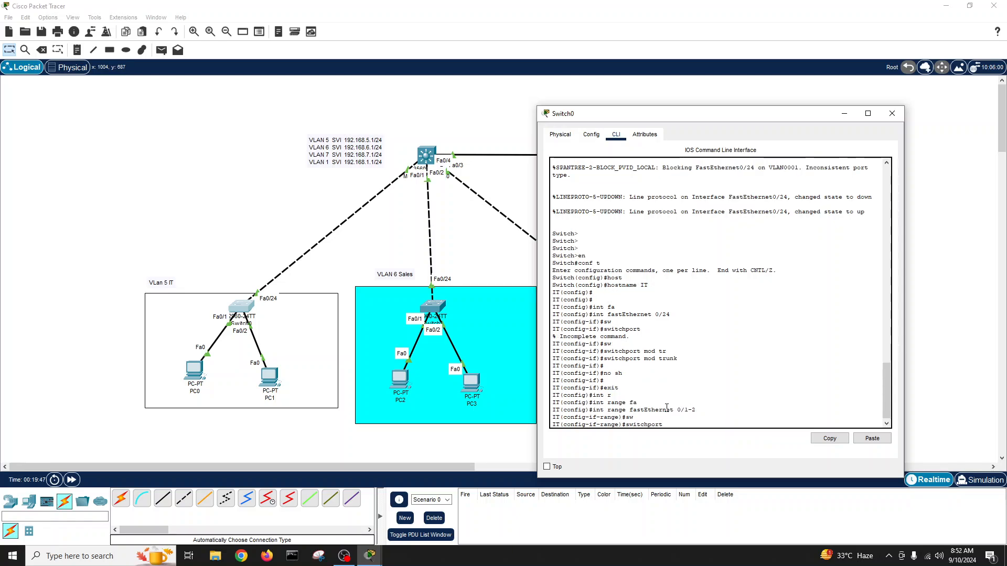
pyautogui.press('Tab')
pyautogui.write('vla')
pyautogui.press('Tab')
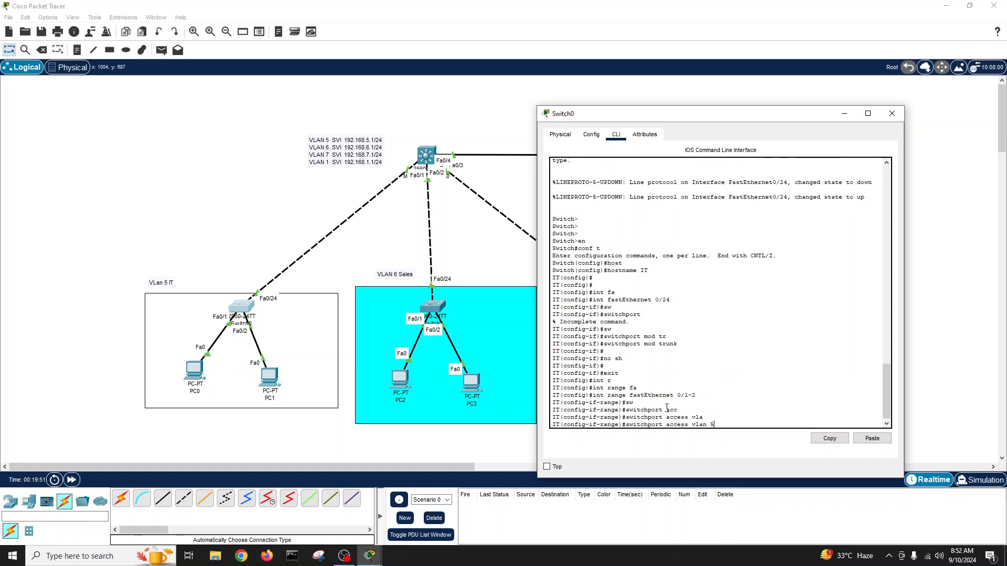
pyautogui.write('5')
pyautogui.press('Return')
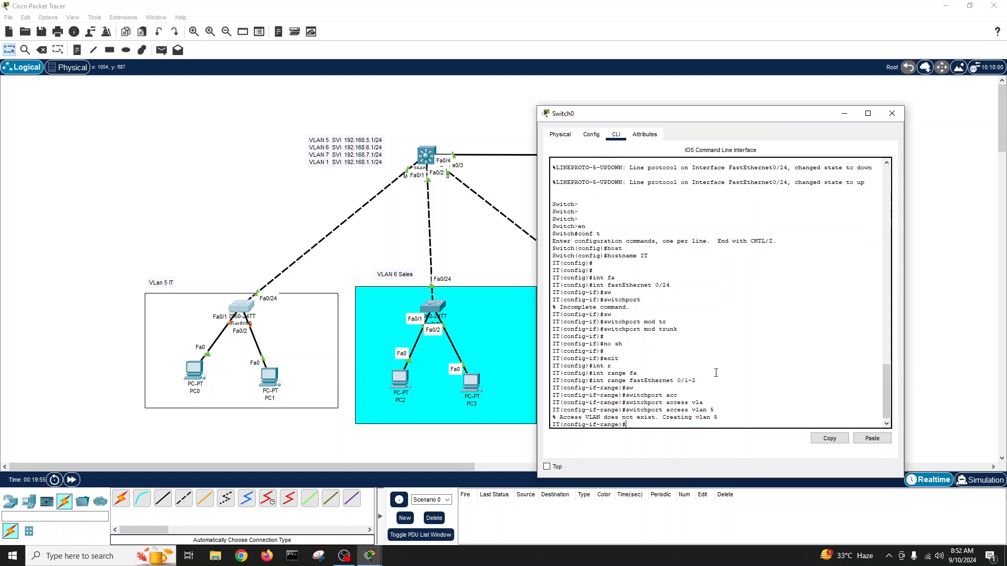
pyautogui.write('exit')
pyautogui.press('Return')
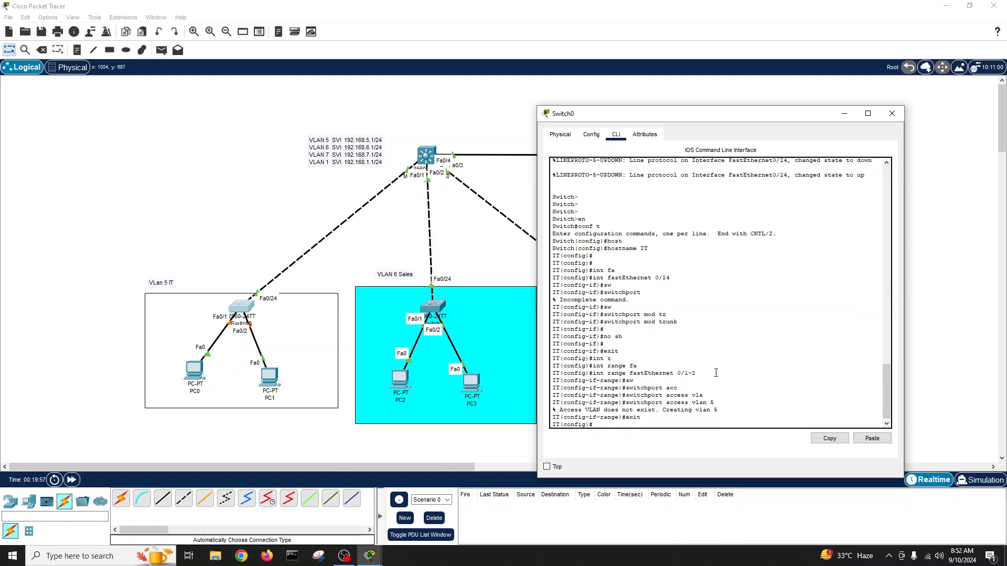
# Name VLAN 5 IT on the IT switch and exit VLAN configuration.
pyautogui.write('vlan 5')
pyautogui.press('Return')
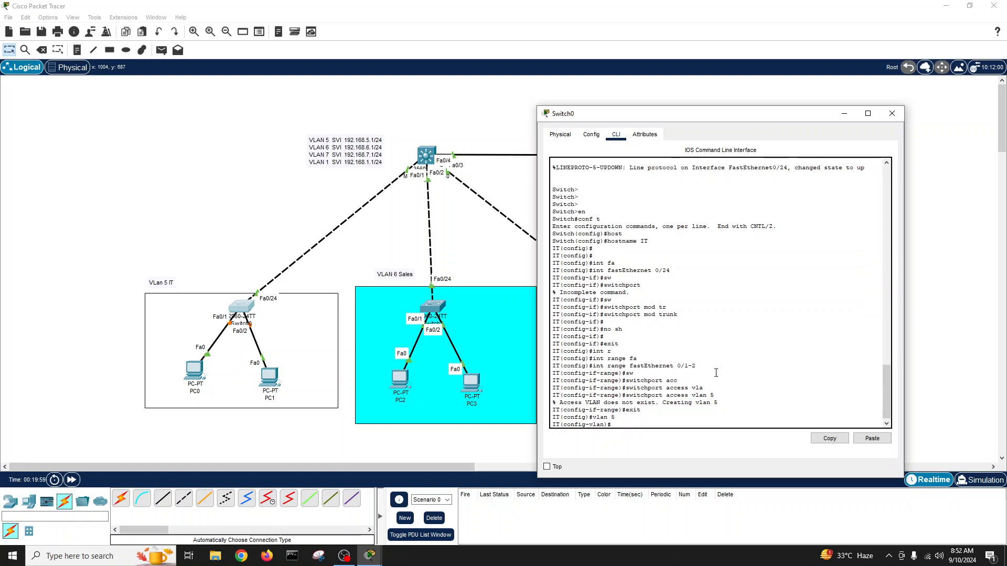
pyautogui.press('Return')
pyautogui.write('name IT')
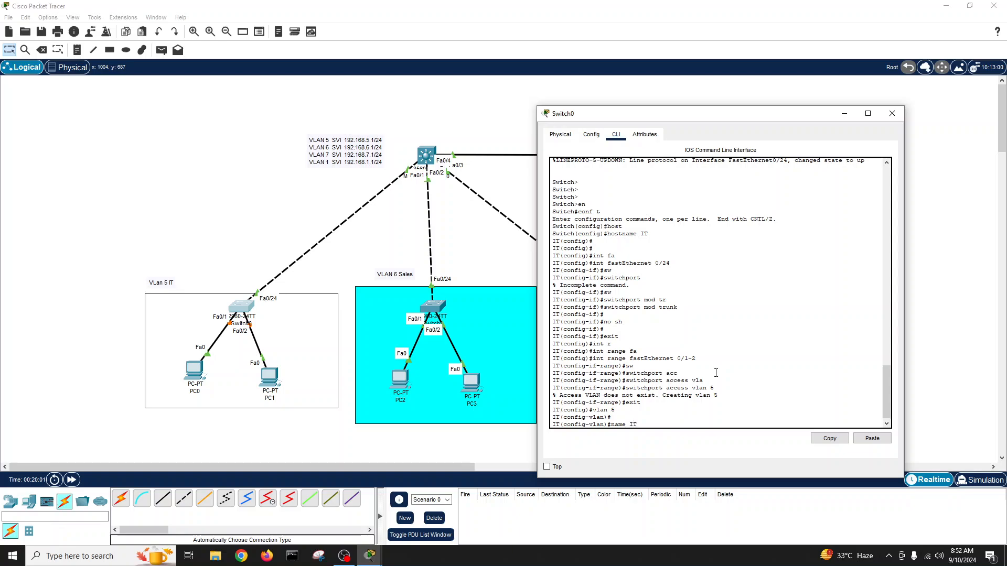
pyautogui.press('Return')
pyautogui.write('exit')
pyautogui.press('Return')
# Re-enter the interface range FastEthernet 0/1-2 and apply switchport access vlan 5 again.
pyautogui.write('int r')
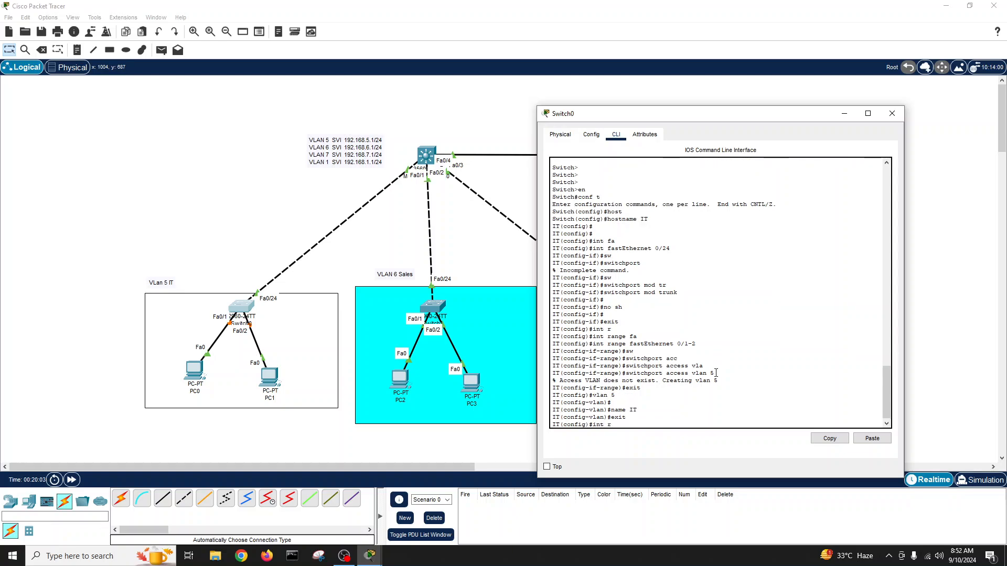
pyautogui.press('Tab')
pyautogui.write('fa')
pyautogui.press('Tab')
pyautogui.write('0')
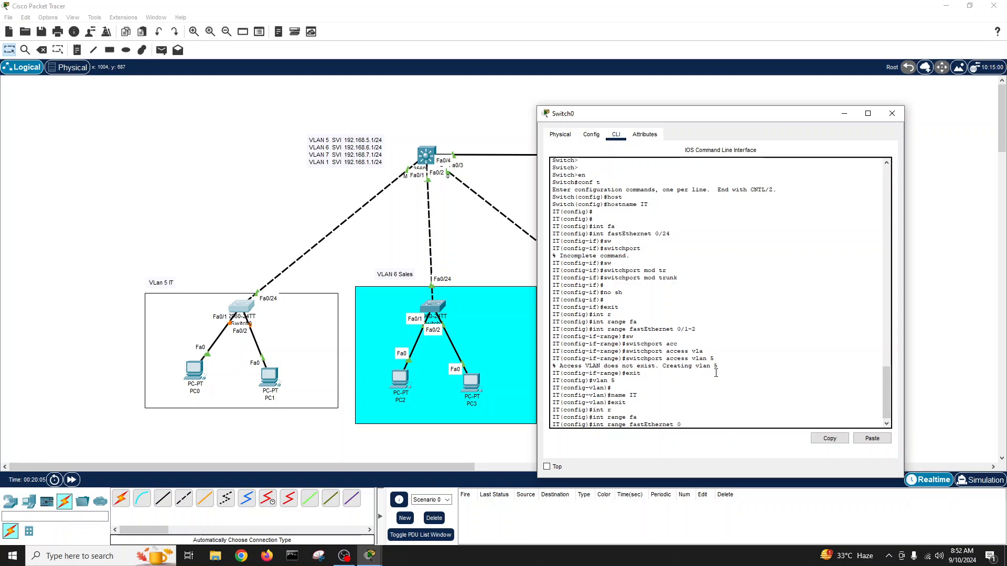
pyautogui.write('/1-2')
pyautogui.press('Return')
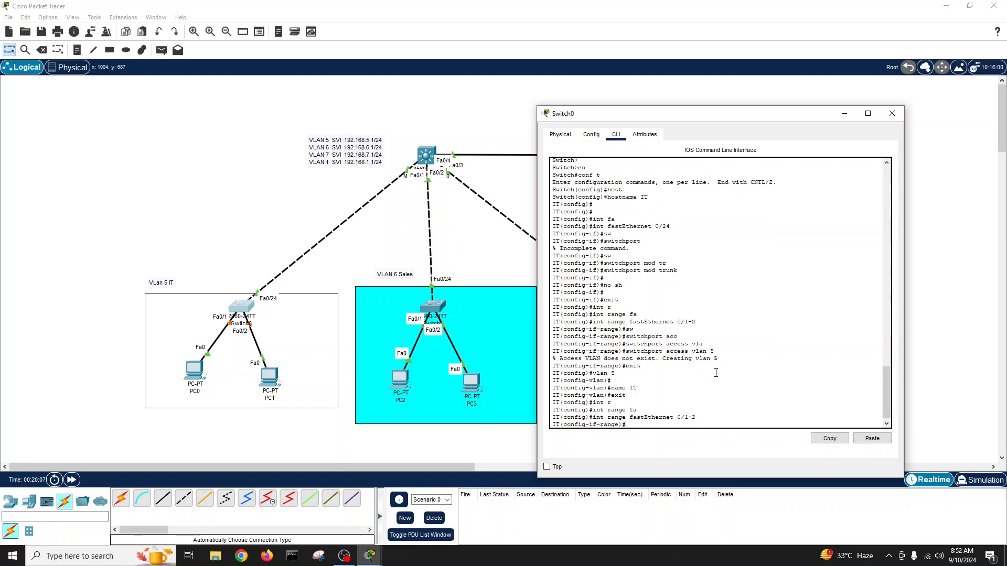
pyautogui.write('sw')
pyautogui.press('Tab')
pyautogui.write('acc')
pyautogui.press('Tab')
pyautogui.write('vl')
pyautogui.press('Tab')
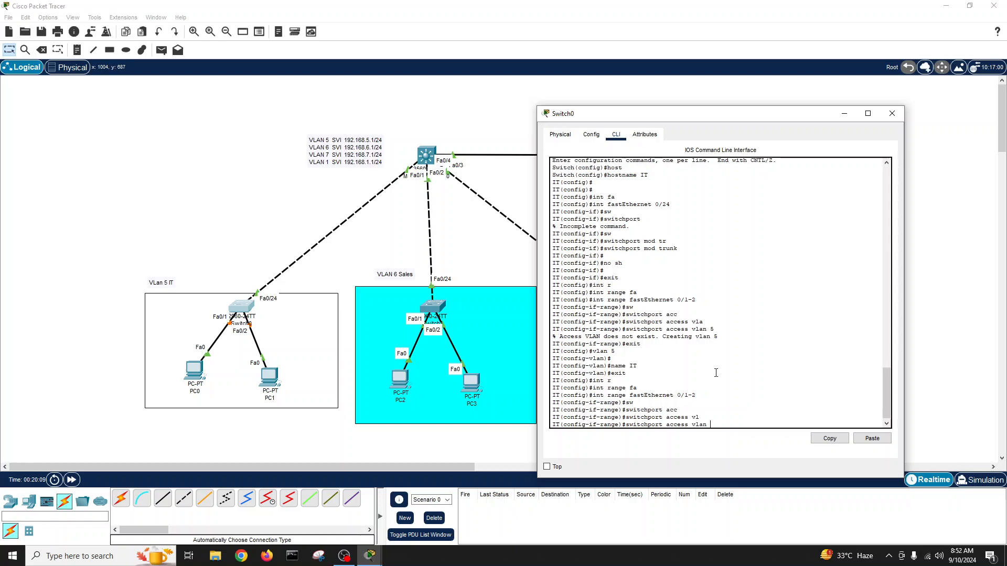
pyautogui.write('5]')
pyautogui.press('Return')
pyautogui.press('Up')
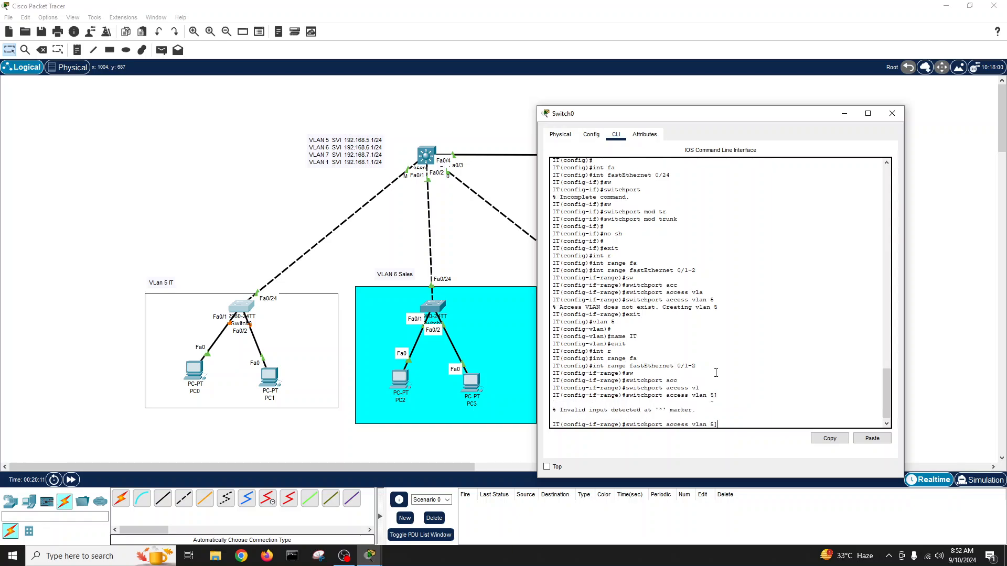
pyautogui.press('BackSpace')
pyautogui.press('Return')
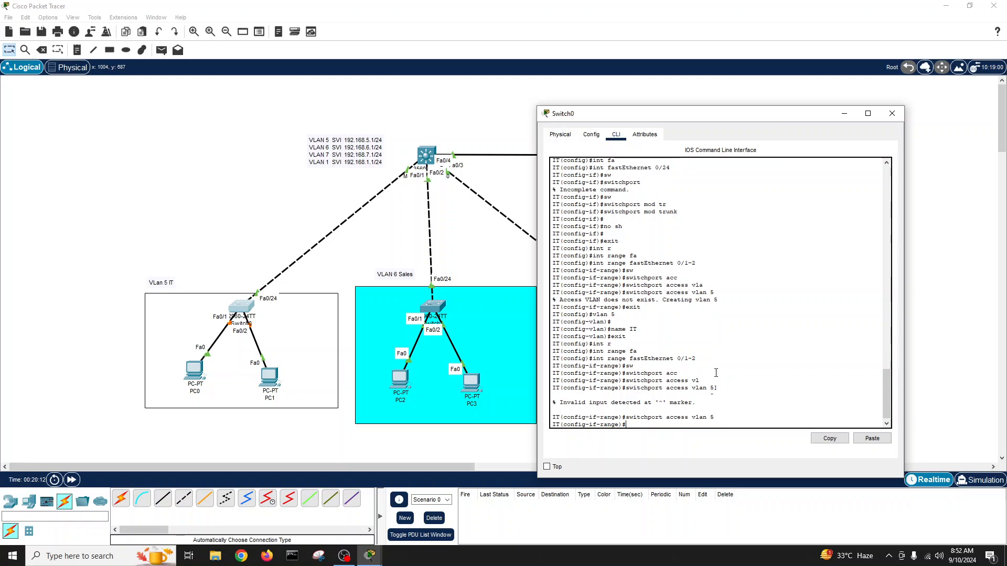
# Enable ports FastEthernet 0/1-2 with no shutdown and exit back to privileged EXEC mode.
pyautogui.write('no sh')
pyautogui.press('Return')
pyautogui.press('Return')
pyautogui.write('exit')
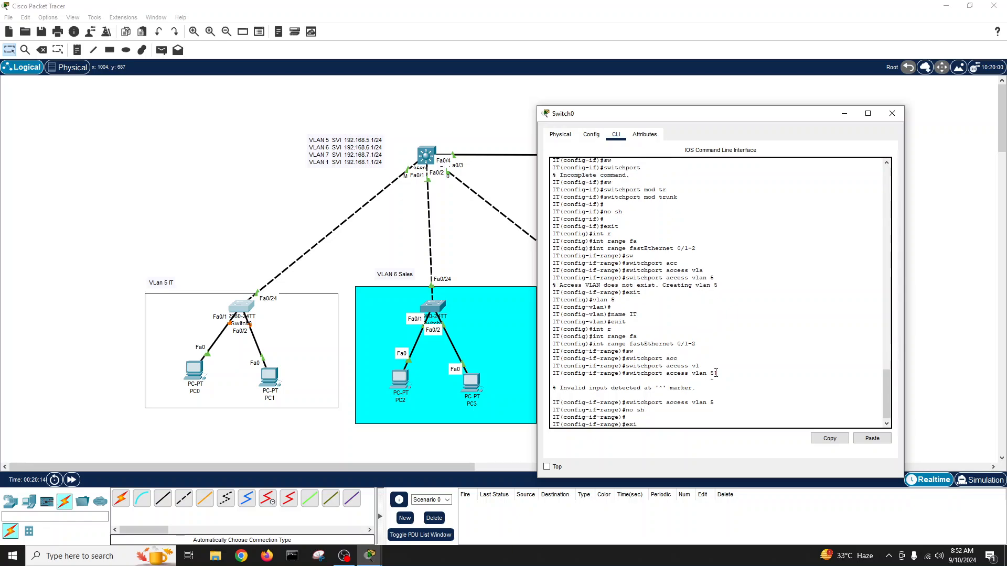
pyautogui.press('Return')
pyautogui.write('exit')
pyautogui.press('Return')
# Save the IT switch's configuration with write memory and close its window.
pyautogui.write('ri')
pyautogui.press('Tab')
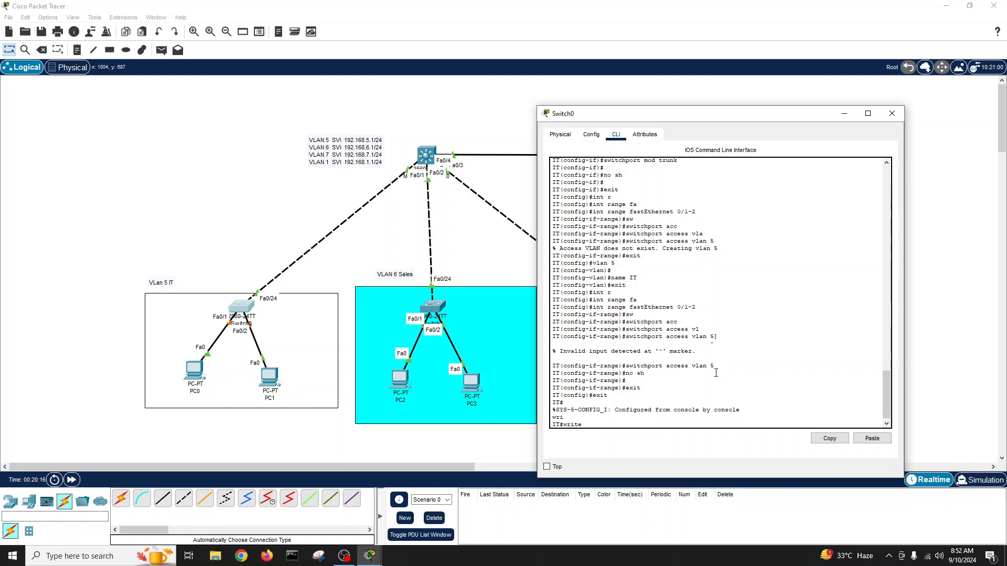
pyautogui.write('memory')
pyautogui.press('Tab')
pyautogui.press('Return')
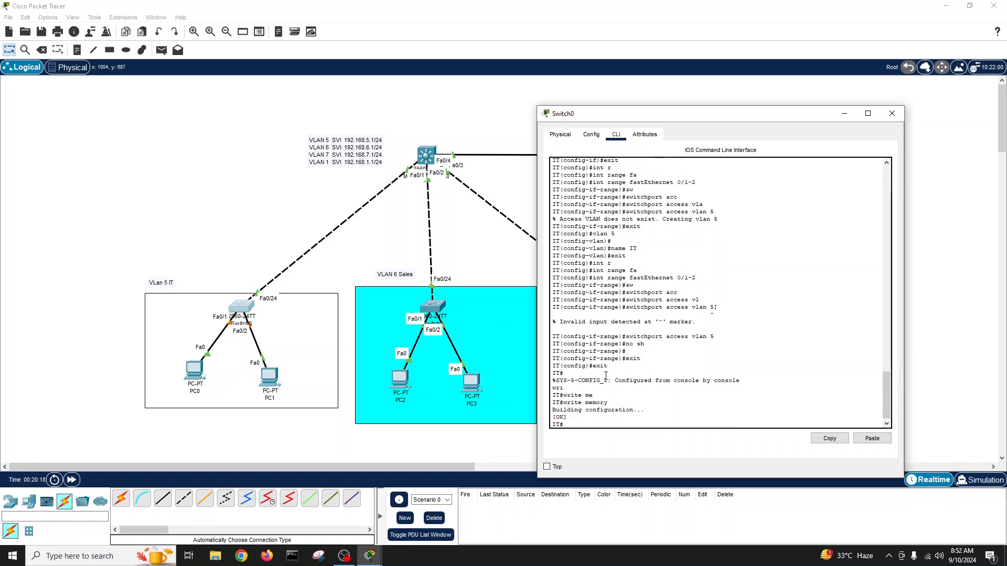
pyautogui.click(894, 120)
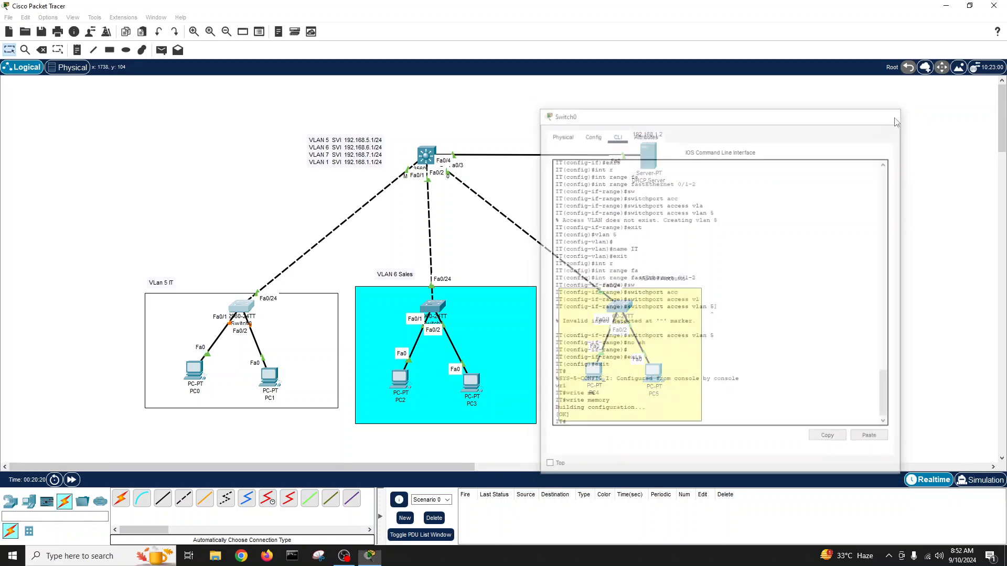
# Open the CLI of the VLAN 6 Sales switch, enter global configuration mode and set the hostname to Sales.
pyautogui.click(434, 307)
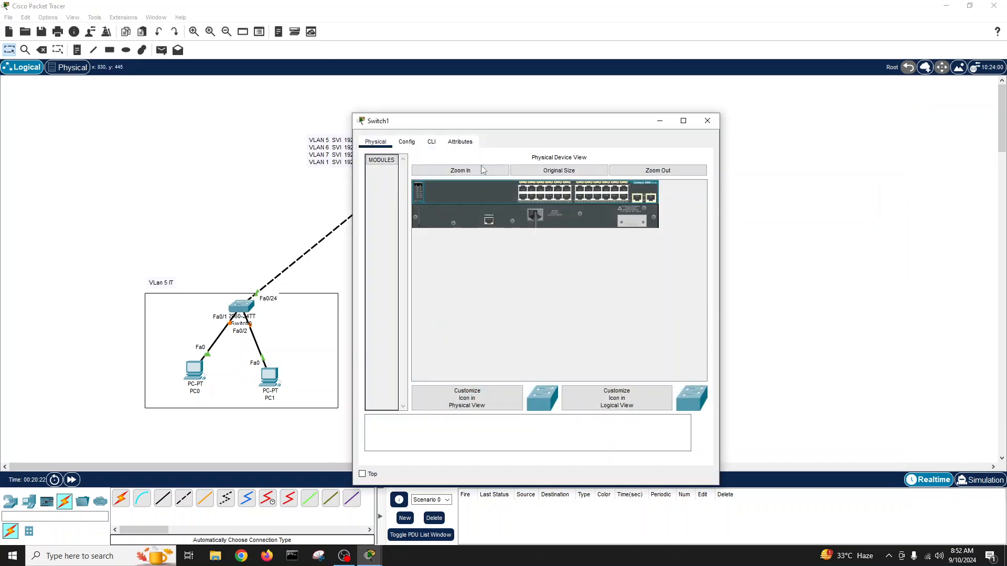
pyautogui.moveTo(464, 130); pyautogui.dragTo(702, 130)
pyautogui.click(671, 142)
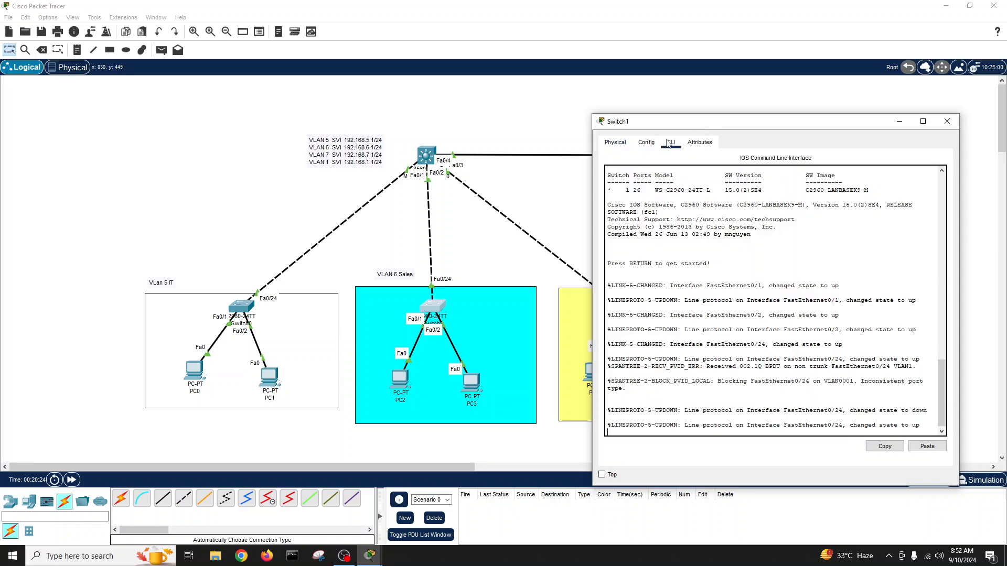
pyautogui.write('en')
pyautogui.press('Return')
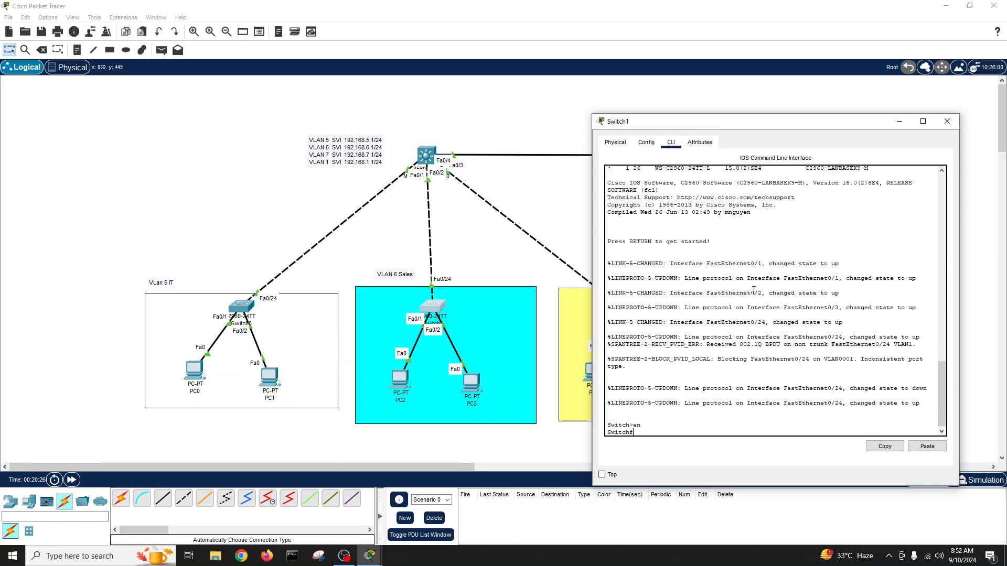
pyautogui.write('conf t')
pyautogui.press('Return')
pyautogui.write('host')
pyautogui.press('Tab')
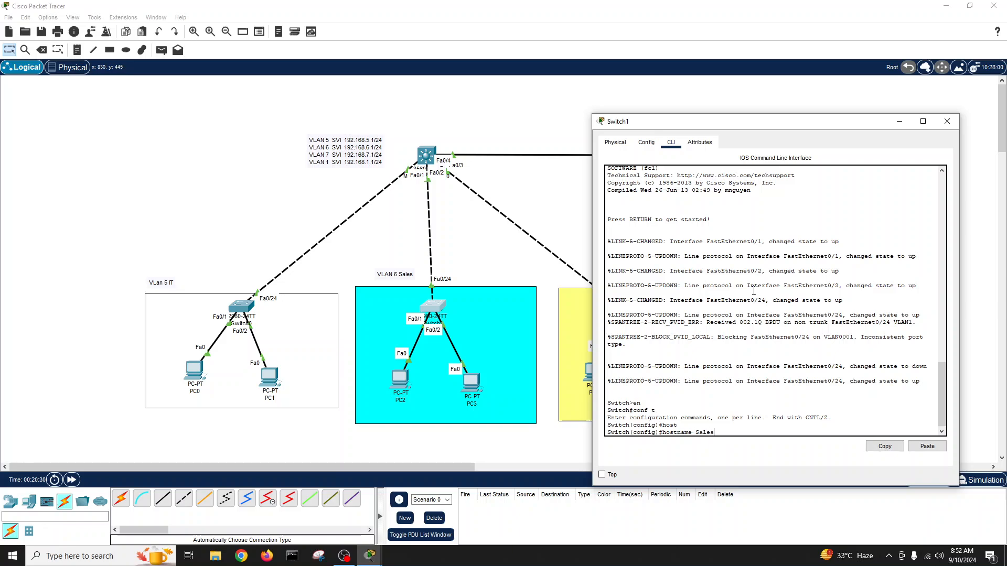
pyautogui.write('Sales')
pyautogui.press('Return')
# Create VLAN 6 with the name Sales on the Sales switch and exit VLAN configuration.
pyautogui.write('vlan ')
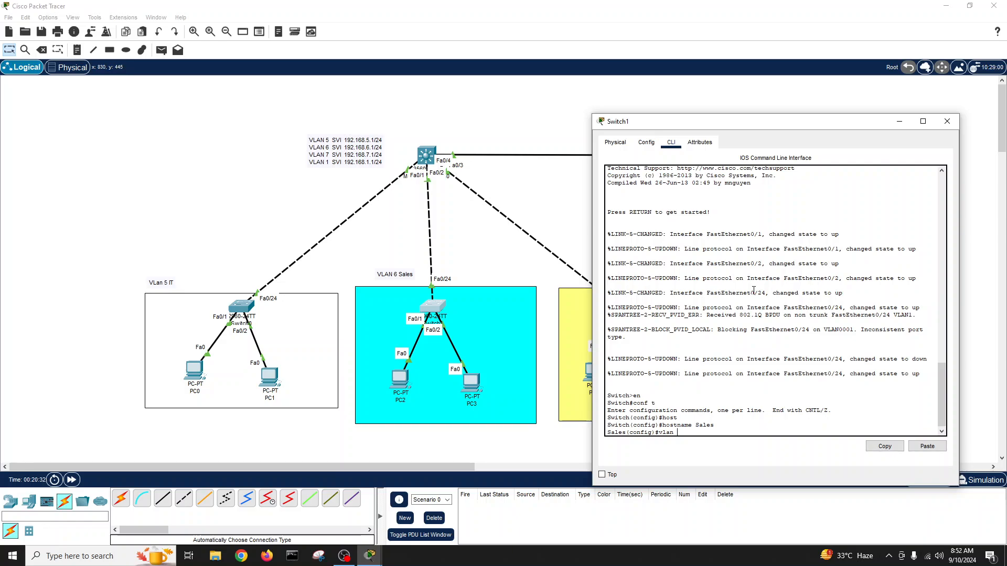
pyautogui.write('6')
pyautogui.press('Return')
pyautogui.press('Return')
pyautogui.press('Return')
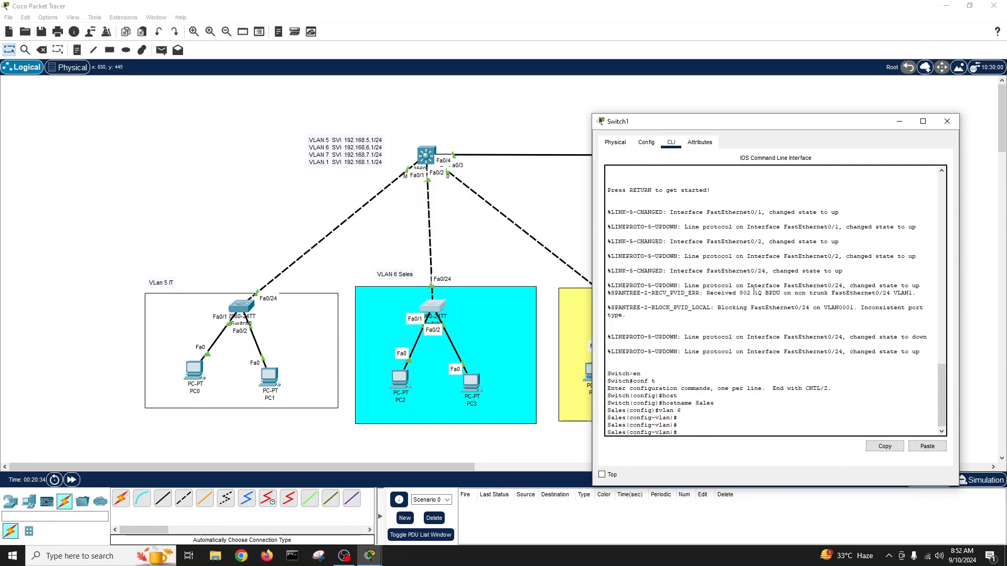
pyautogui.write('name Sales')
pyautogui.press('Return')
pyautogui.write('exit')
pyautogui.press('Return')
# Set the Sales switch's FastEthernet 0/24 to switchport mode trunk and exit interface configuration.
pyautogui.write('int')
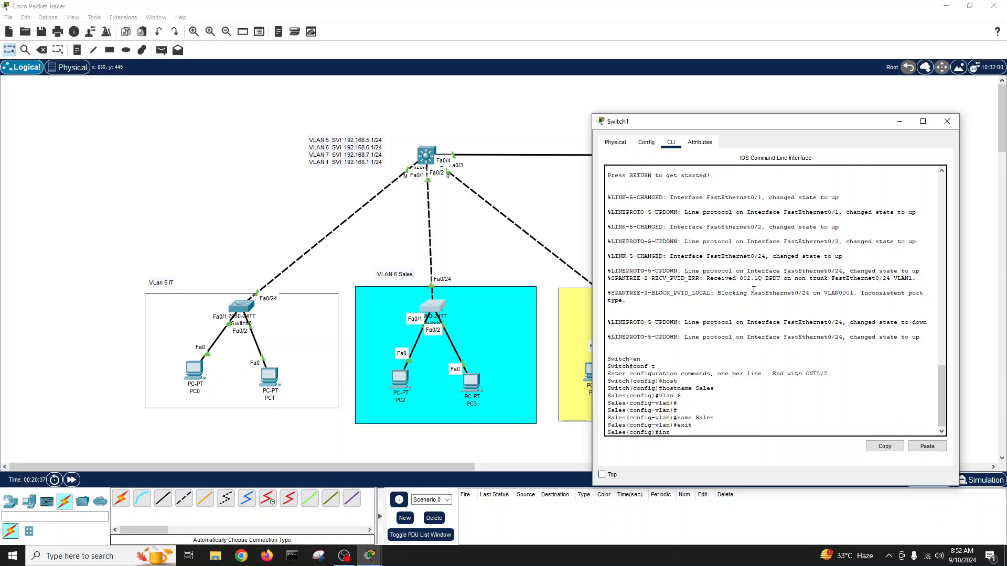
pyautogui.write(' fas')
pyautogui.press('Tab')
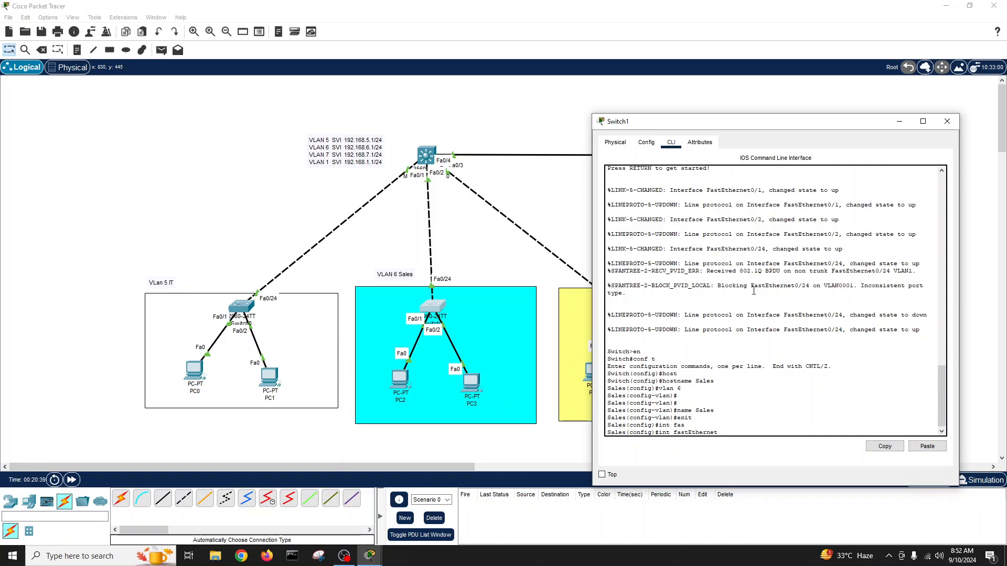
pyautogui.write('0/24')
pyautogui.press('Return')
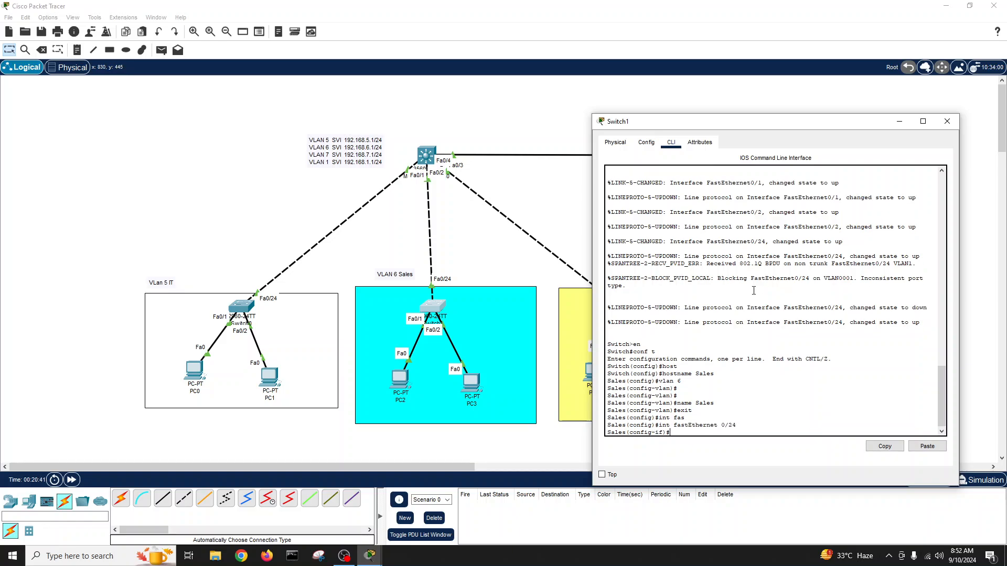
pyautogui.write('sw')
pyautogui.press('Tab')
pyautogui.write('mod tr')
pyautogui.press('Tab')
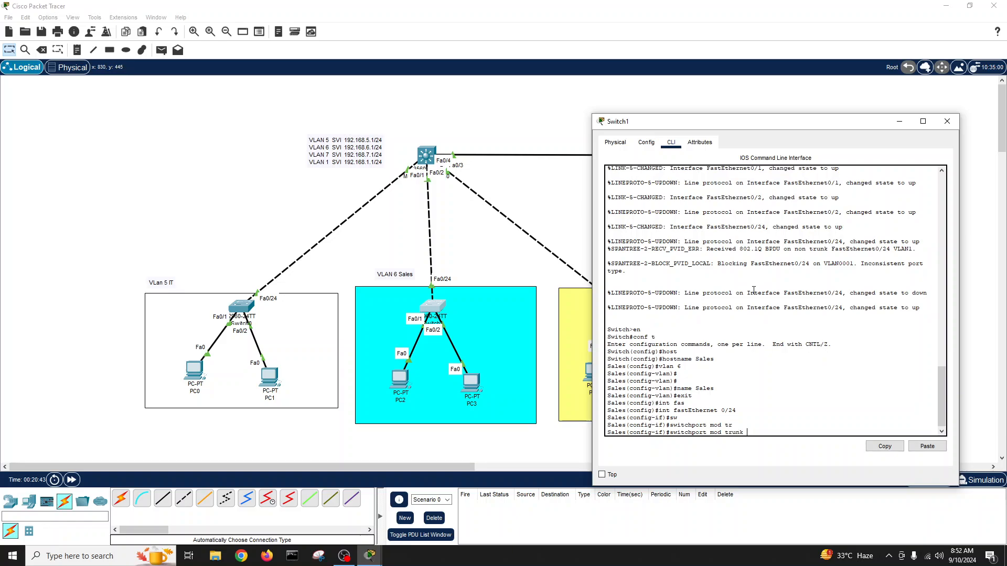
pyautogui.press('Return')
pyautogui.press('Return')
pyautogui.write('exit')
pyautogui.press('Return')
pyautogui.press('Return')
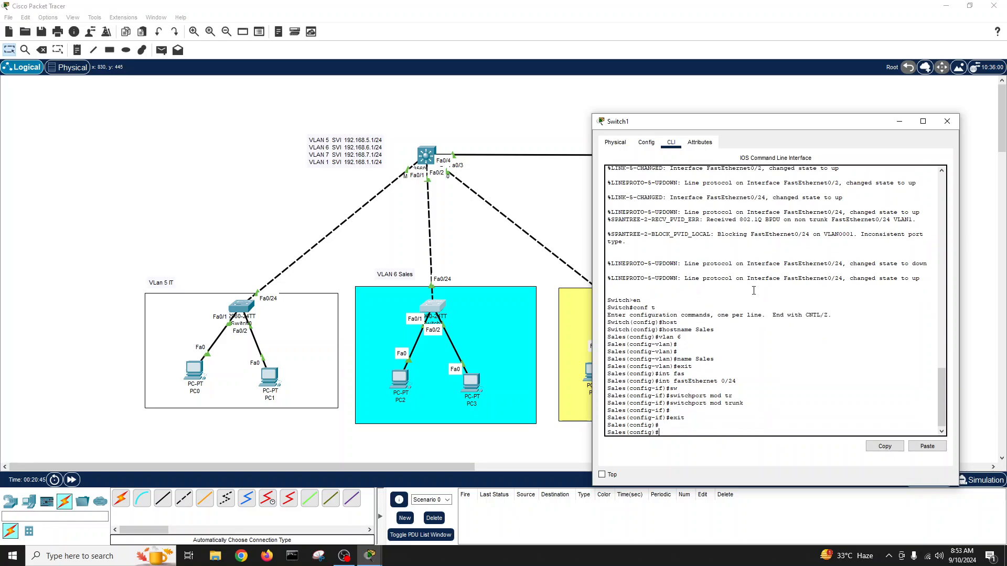
# Assign the interface range FastEthernet 0/1-2 on the Sales switch to access VLAN 6.
pyautogui.write('int r')
pyautogui.press('Tab')
pyautogui.write('fa')
pyautogui.press('Tab')
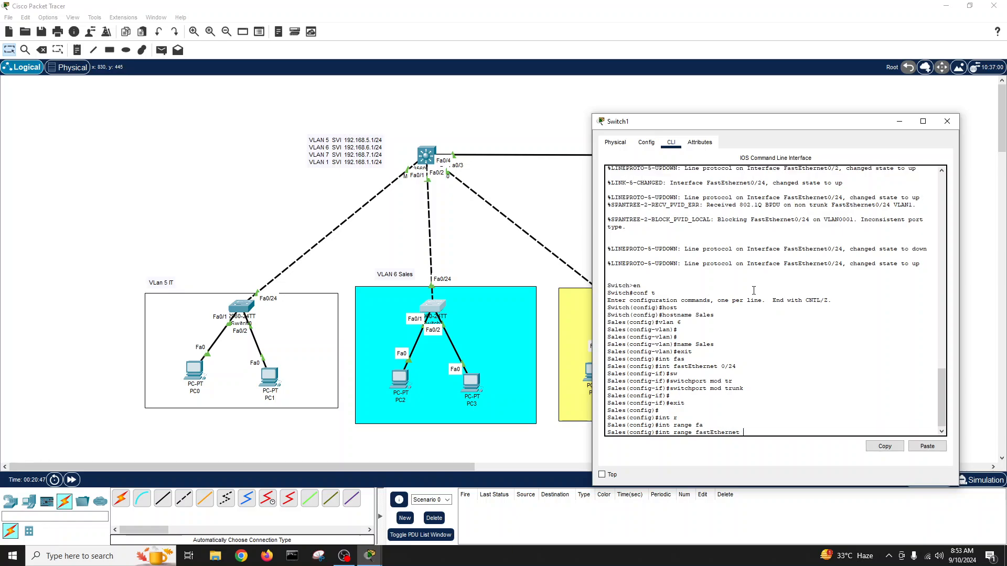
pyautogui.write('0/1-2')
pyautogui.press('Return')
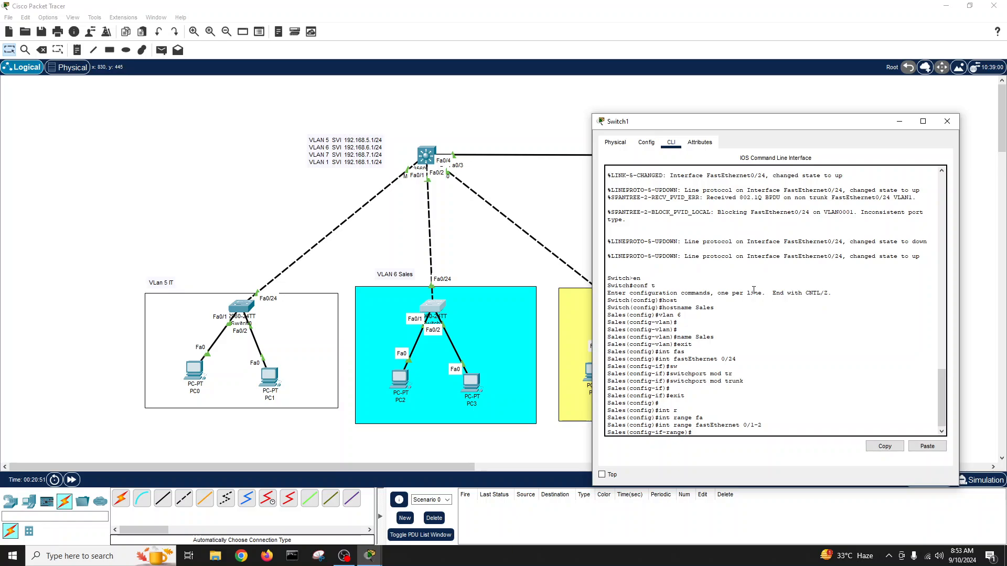
pyautogui.write('sw')
pyautogui.press('Tab')
pyautogui.write('acc')
pyautogui.press('Tab')
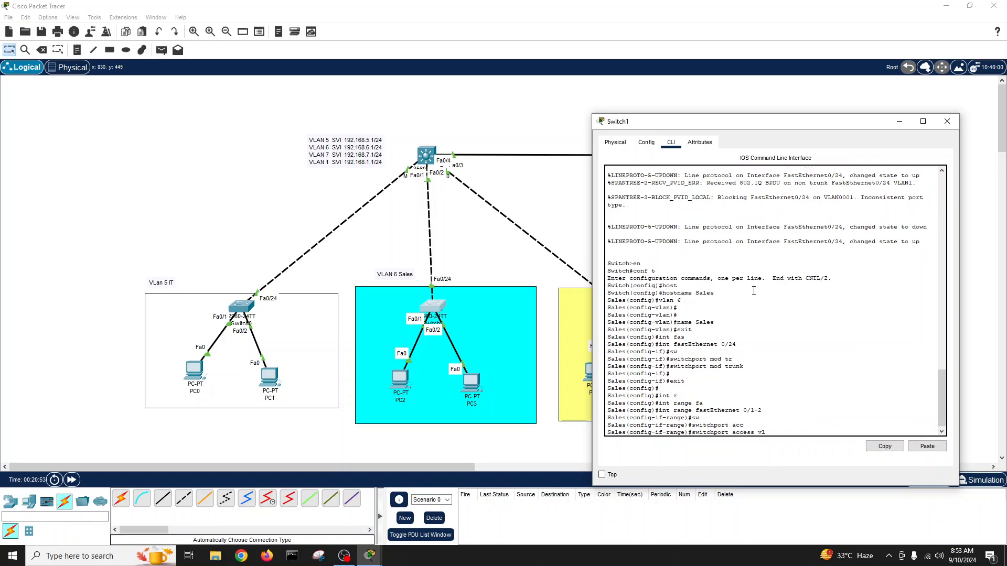
pyautogui.write('vl')
pyautogui.press('Tab')
pyautogui.write('6')
pyautogui.press('Return')
# Enable the Sales switch's FastEthernet 0/1-2 ports with no shutdown and exit back to privileged EXEC mode.
pyautogui.write('no sh')
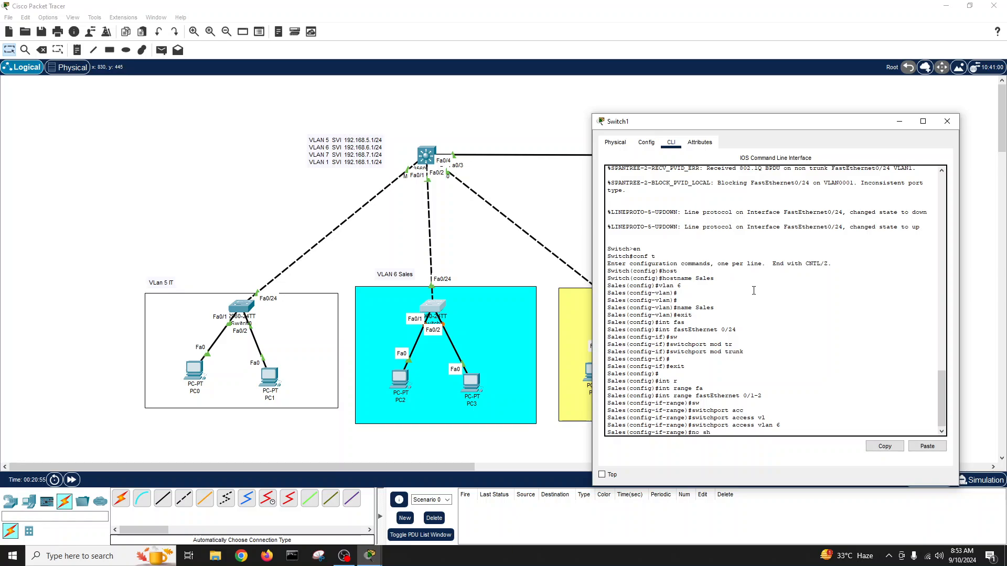
pyautogui.press('Return')
pyautogui.press('Return')
pyautogui.press('Return')
pyautogui.write('exit')
pyautogui.press('Return')
pyautogui.write('exit')
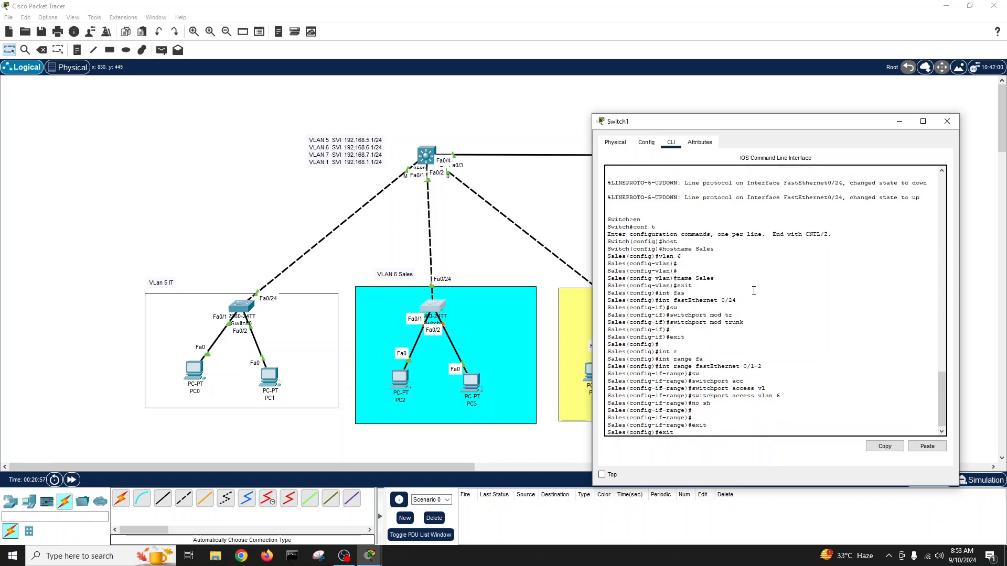
pyautogui.press('Return')
# Save the Sales switch's configuration with the write command and close its window.
pyautogui.write('wri')
pyautogui.press('Tab')
pyautogui.press('Return')
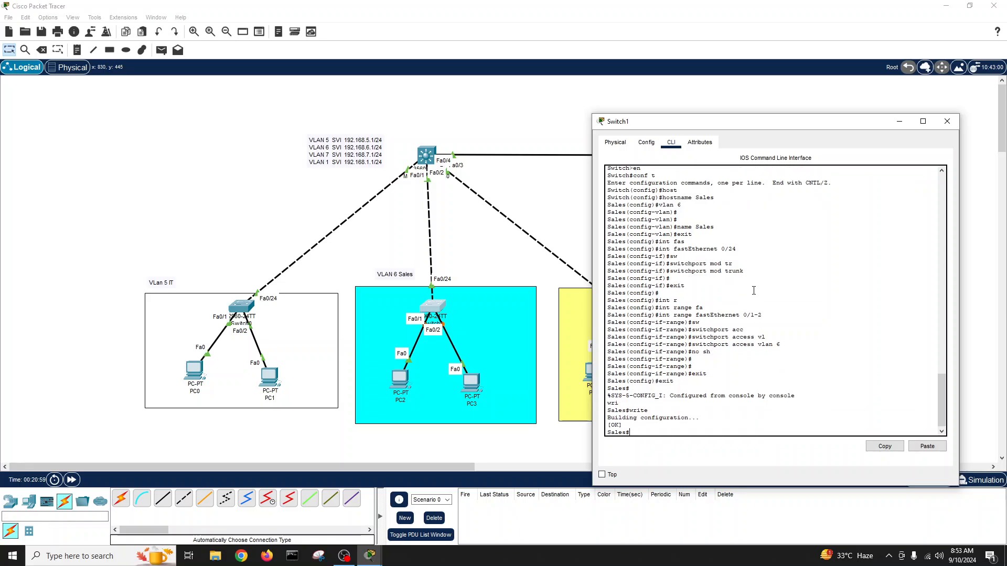
pyautogui.click(947, 121)
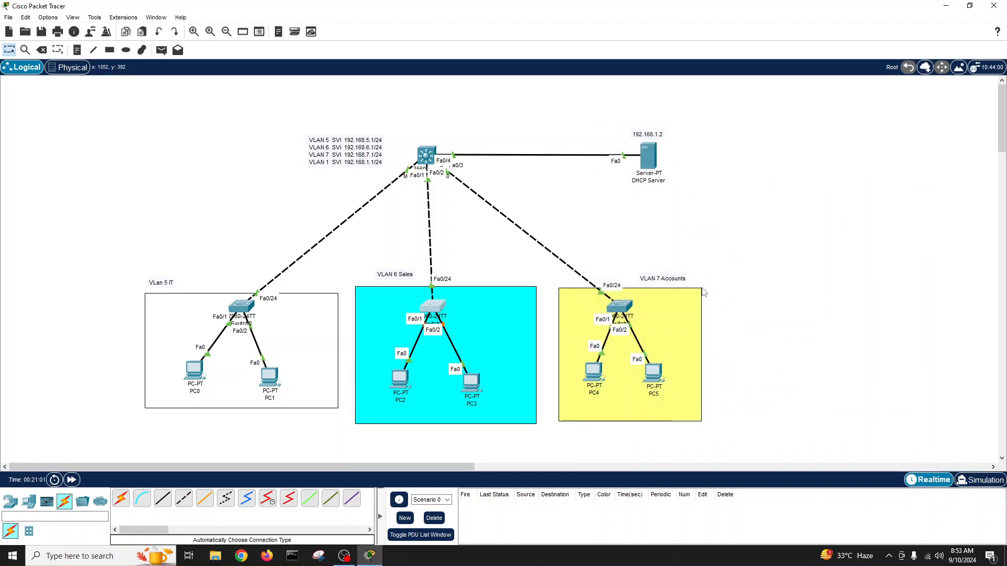
# Open the CLI of the VLAN 7 Accounts switch, enter global configuration mode and set the hostname to Accounts.
pyautogui.click(623, 313)
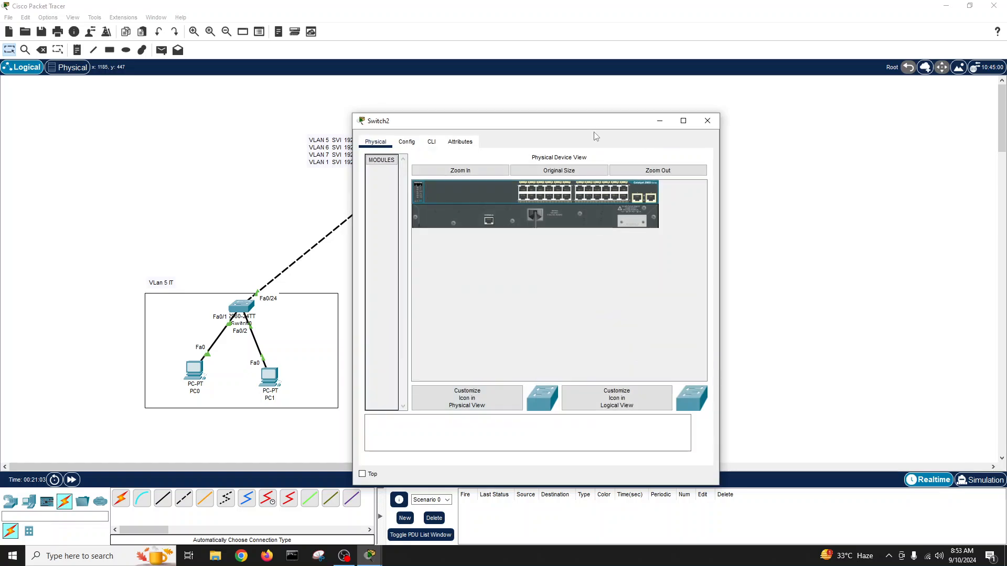
pyautogui.moveTo(597, 126); pyautogui.dragTo(449, 127)
pyautogui.click(287, 143)
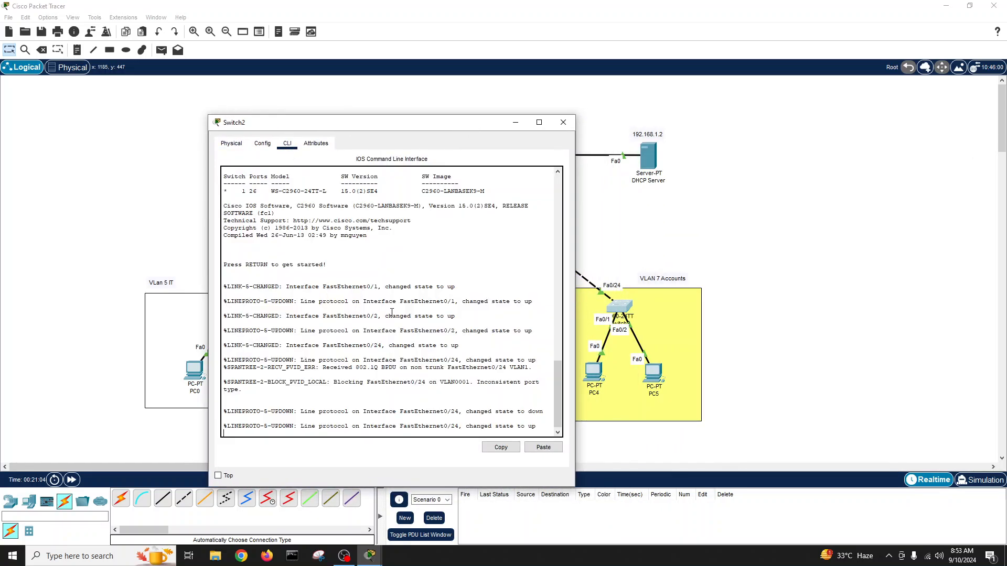
pyautogui.write('en')
pyautogui.press('Return')
pyautogui.write('conf')
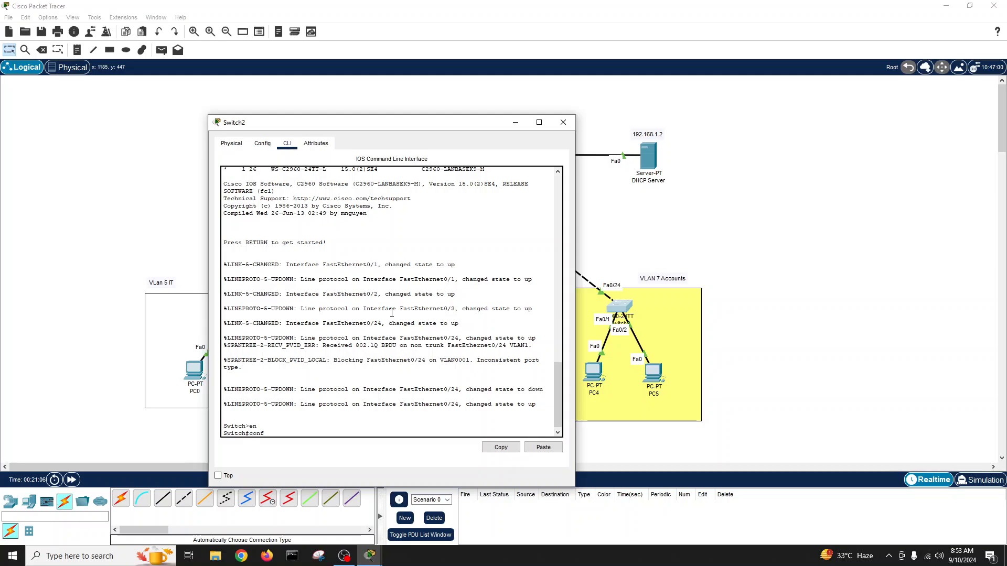
pyautogui.write(' t')
pyautogui.press('Return')
pyautogui.write('host')
pyautogui.press('Tab')
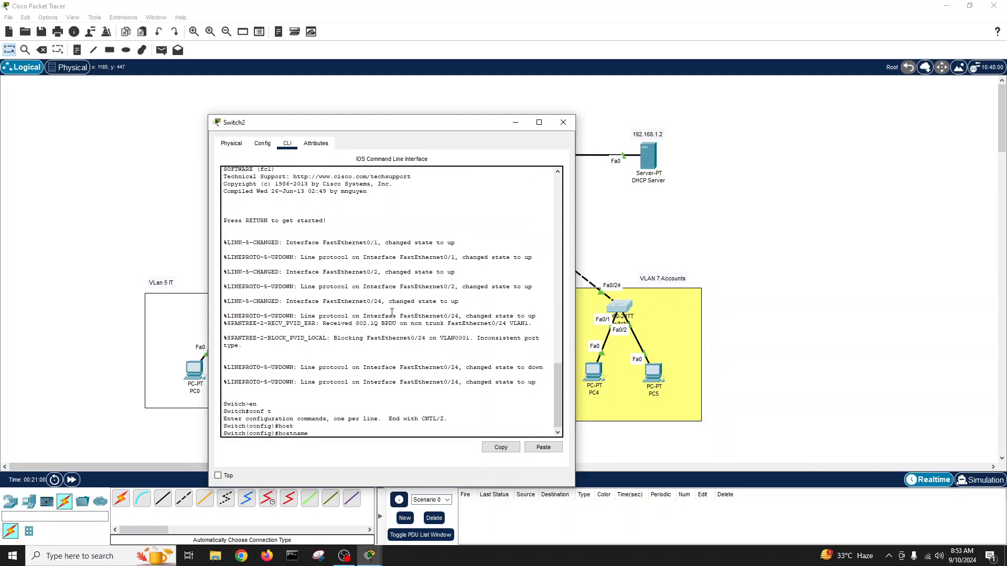
pyautogui.write('S')
pyautogui.write('ccounts')
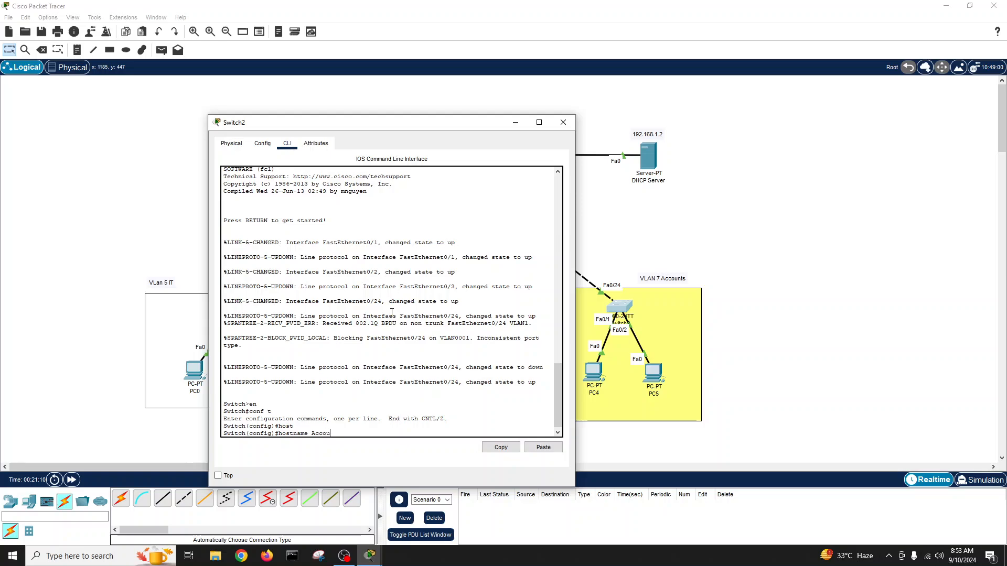
pyautogui.press('Return')
# Create VLAN 7 with the name Accounts on the Accounts switch and exit VLAN configuration.
pyautogui.write('vlan')
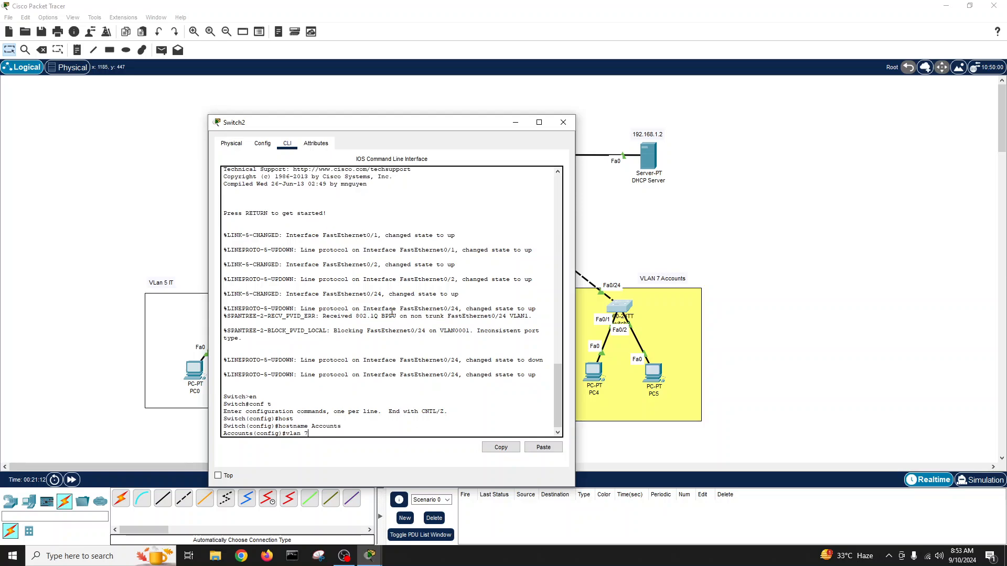
pyautogui.write(' 7')
pyautogui.press('Return')
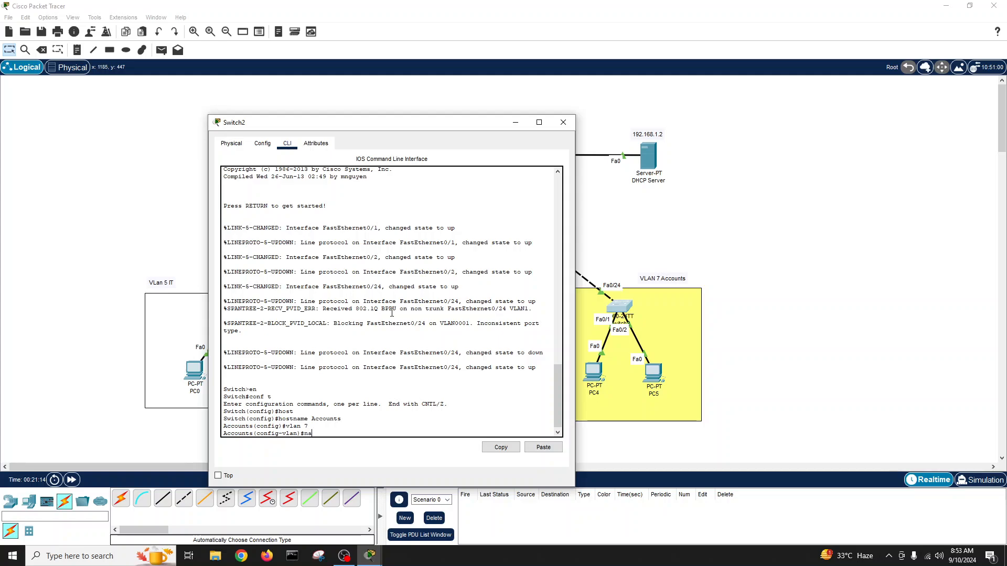
pyautogui.write('name Accounts')
pyautogui.press('Return')
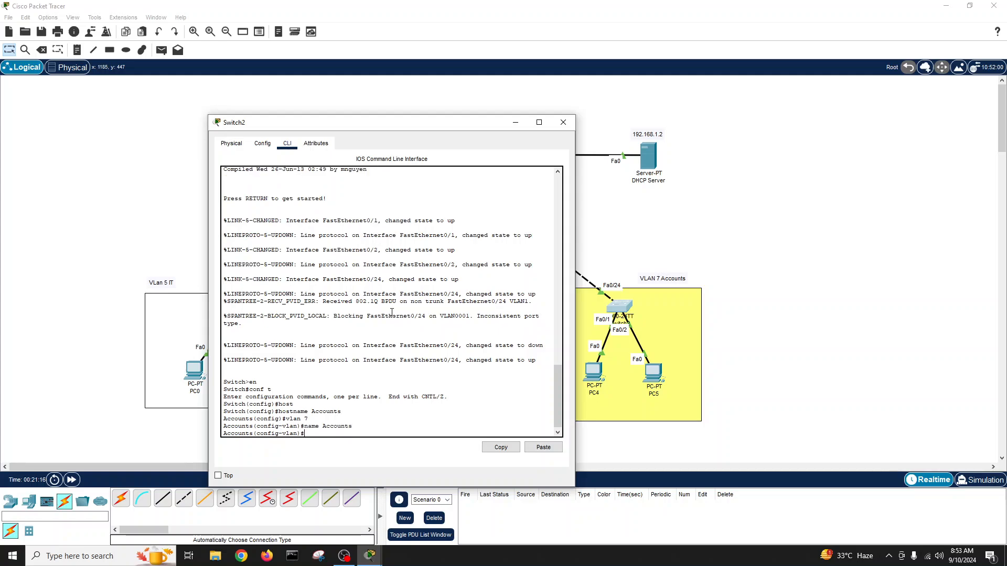
pyautogui.write('exit')
pyautogui.press('Return')
# Set the Accounts switch's FastEthernet 0/24 to switchport mode trunk and exit interface configuration.
pyautogui.write('int')
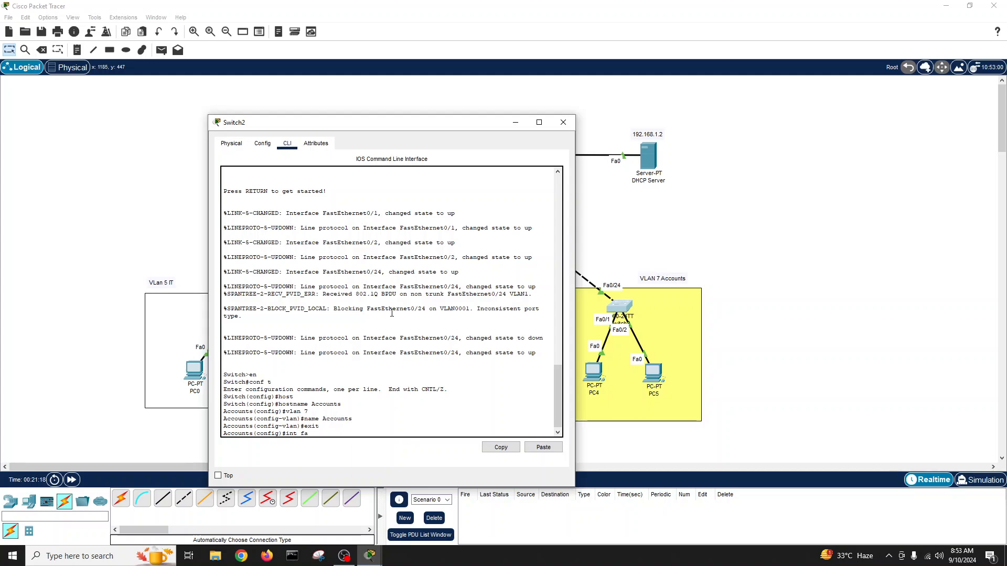
pyautogui.write(' fa')
pyautogui.press('Tab')
pyautogui.write('0/24')
pyautogui.press('Return')
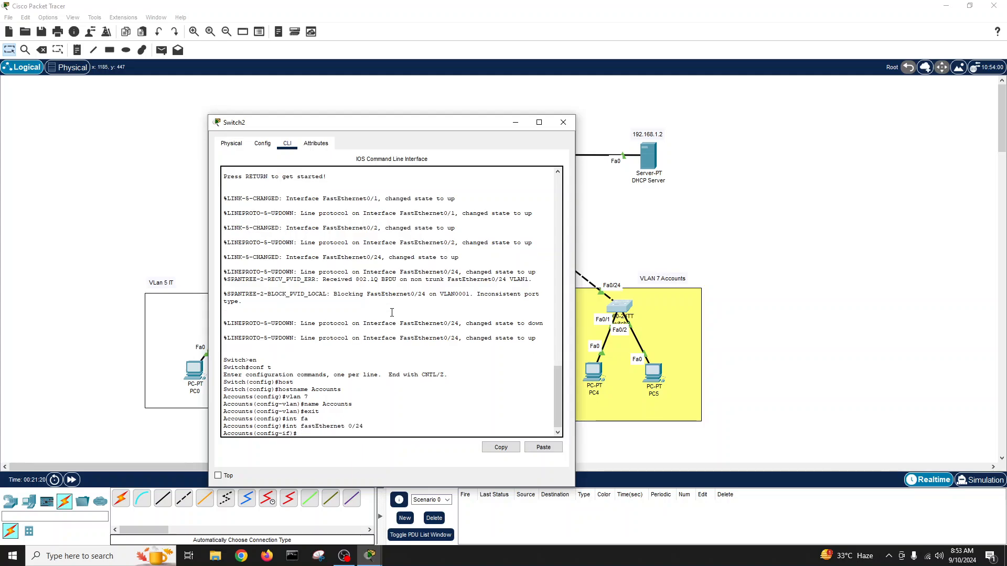
pyautogui.write('sw')
pyautogui.press('Tab')
pyautogui.write('mod tr')
pyautogui.press('Tab')
pyautogui.press('Return')
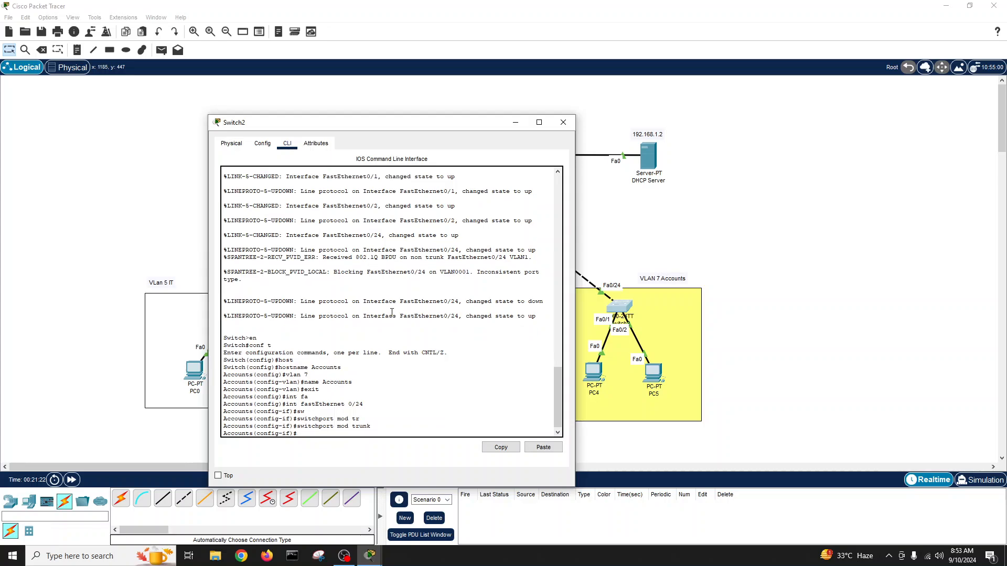
pyautogui.write('exit')
pyautogui.press('Return')
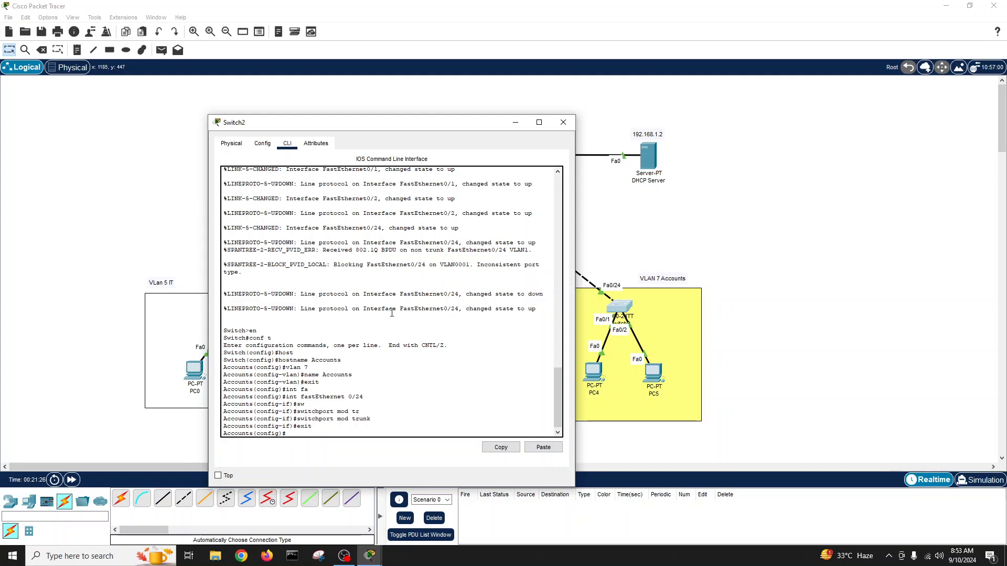
# Assign the interface range FastEthernet 0/1-2 on the Accounts switch to access VLAN 7.
pyautogui.write('int r')
pyautogui.press('Tab')
pyautogui.write('fa')
pyautogui.press('Tab')
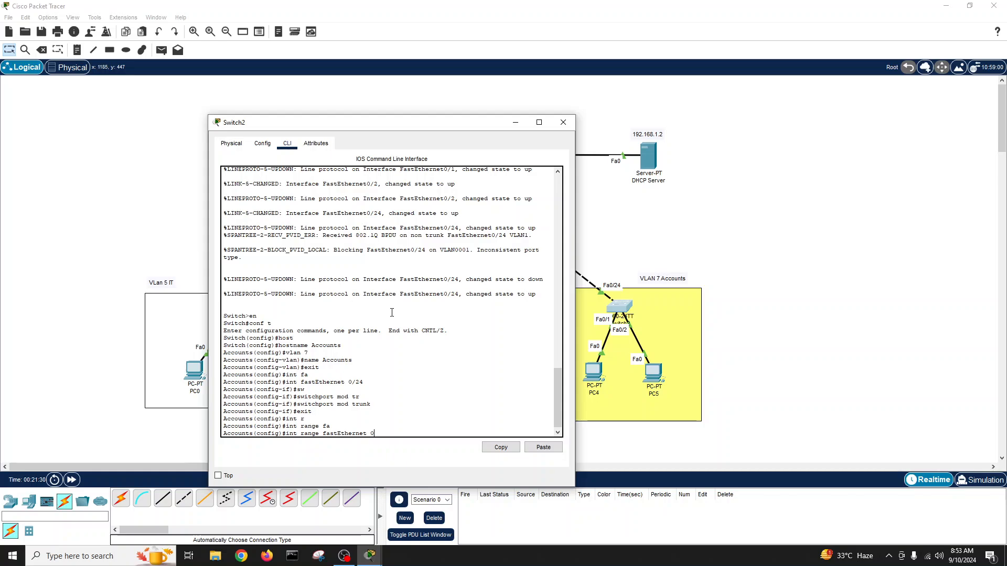
pyautogui.press('Return')
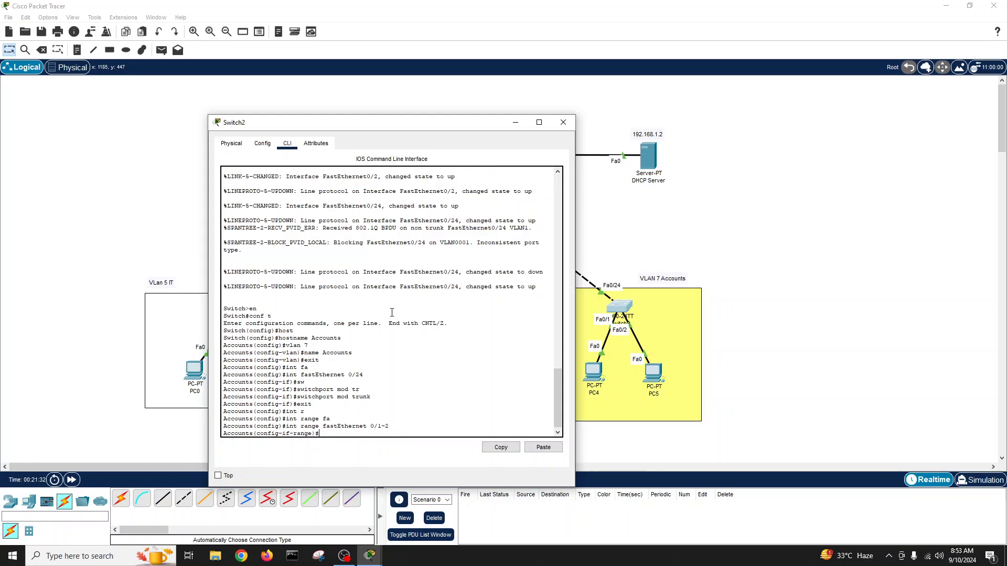
pyautogui.write('sw')
pyautogui.press('Tab')
pyautogui.write('acc')
pyautogui.press('Tab')
pyautogui.write('vl')
pyautogui.press('Tab')
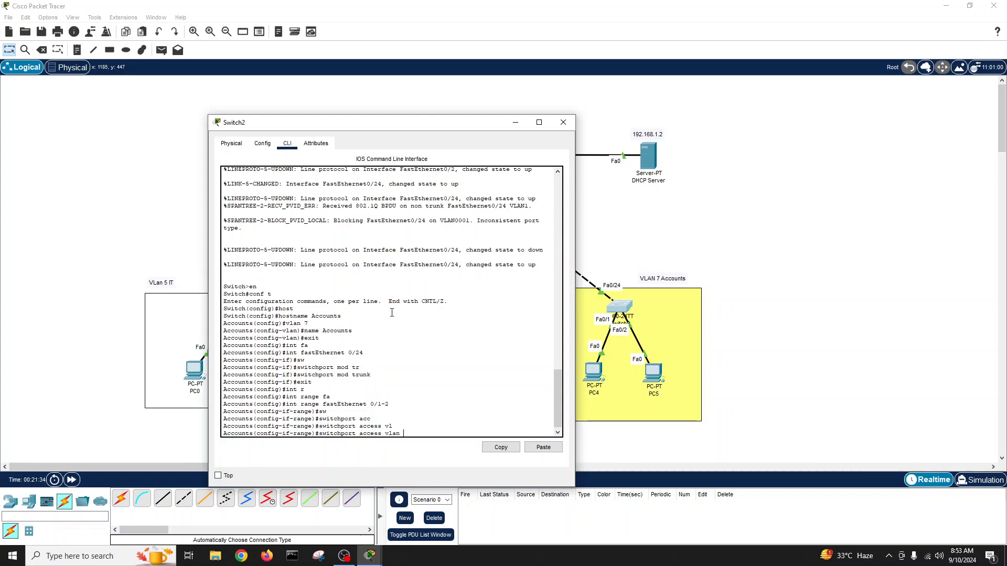
pyautogui.write('7')
pyautogui.press('Return')
# Exit interface range and global configuration modes on the Accounts switch to return to privileged EXEC mode.
pyautogui.write('ex')
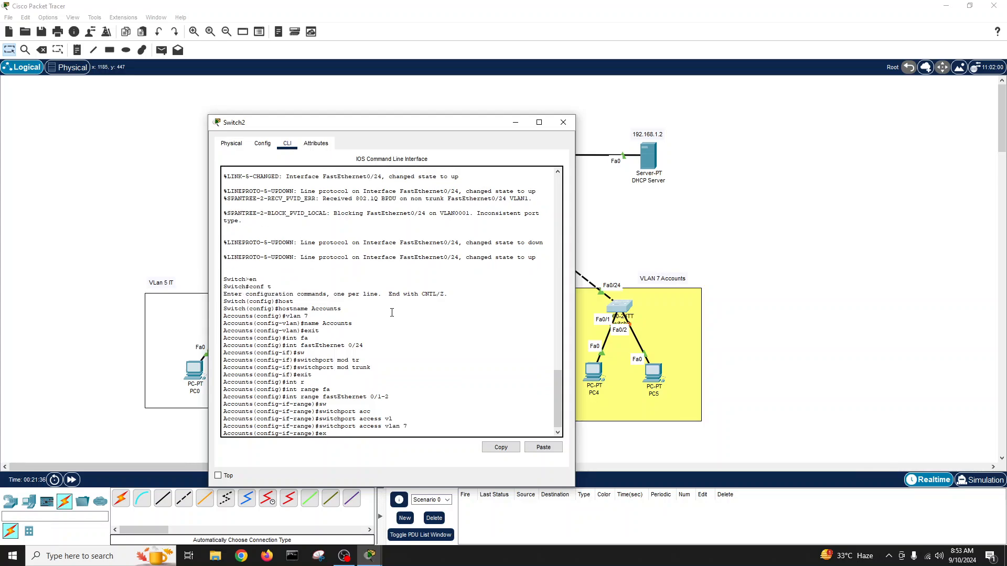
pyautogui.write('it')
pyautogui.press('Return')
pyautogui.write('exit')
pyautogui.press('Return')
pyautogui.press('Return')
# Display the interface status on the Accounts switch, check the VLAN of Fa0/1 and Fa0/2, and close its window.
pyautogui.write('w')
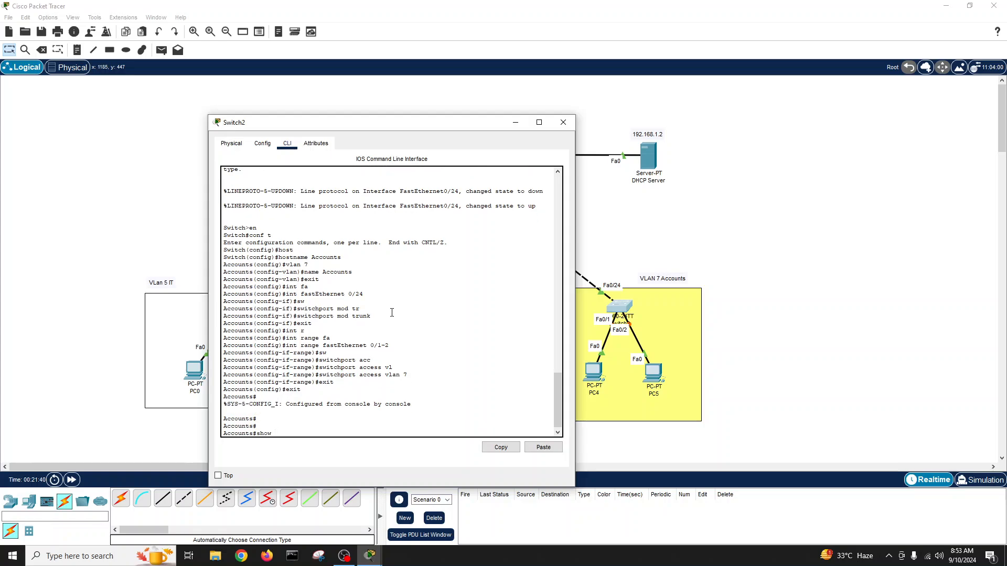
pyautogui.write(' int statu')
pyautogui.press('Tab')
pyautogui.press('Return')
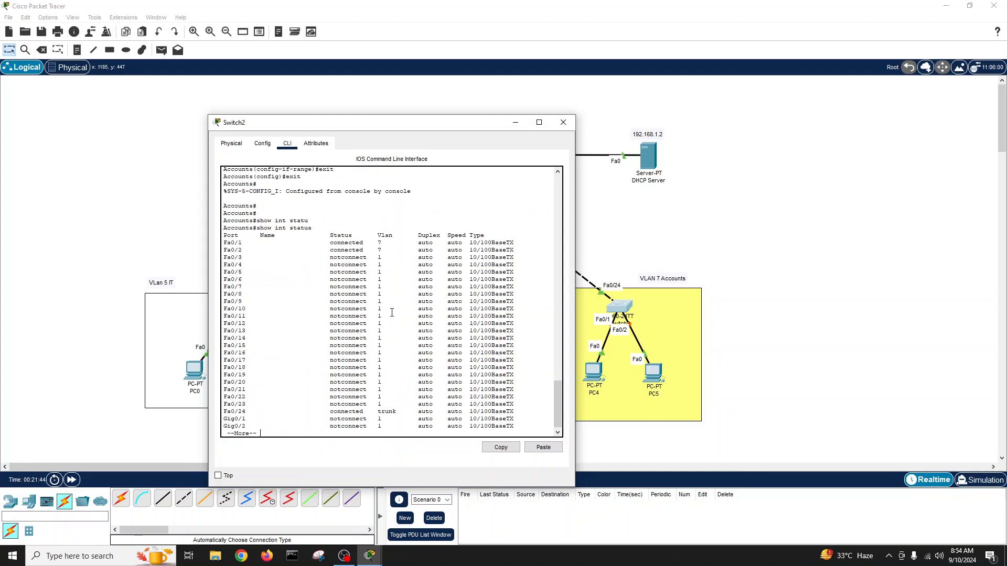
pyautogui.moveTo(390, 251); pyautogui.dragTo(221, 244)
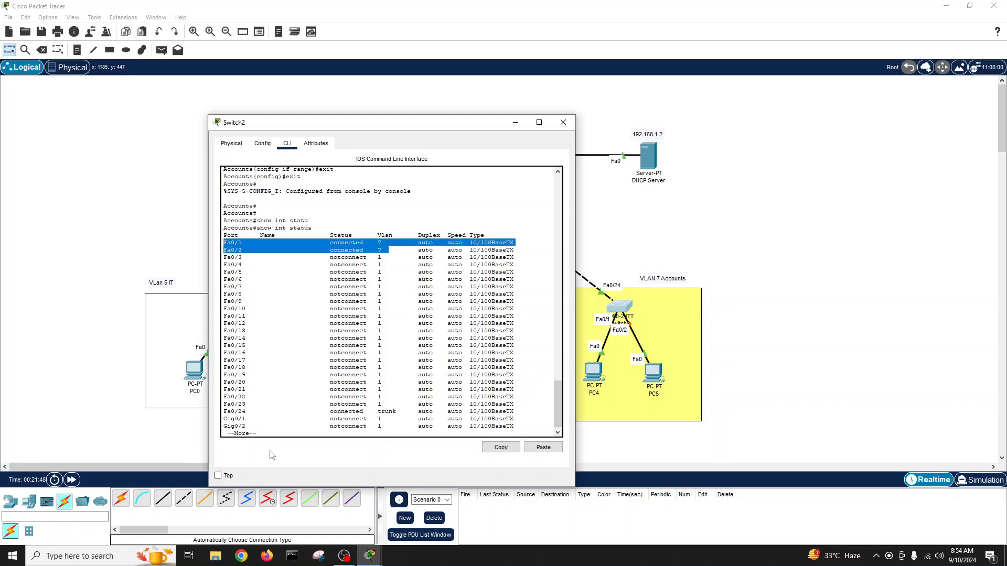
pyautogui.click(563, 123)
# Run show int status on the VLAN 6 Sales switch and check the VLANs of Fa0/1, Fa0/2 and Fa0/24.
pyautogui.click(435, 308)
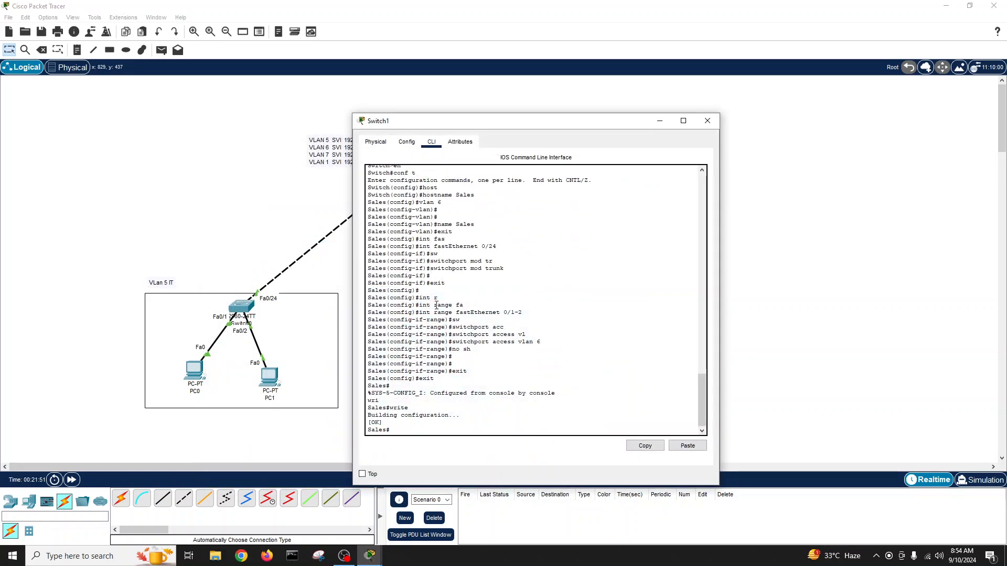
pyautogui.click(530, 370)
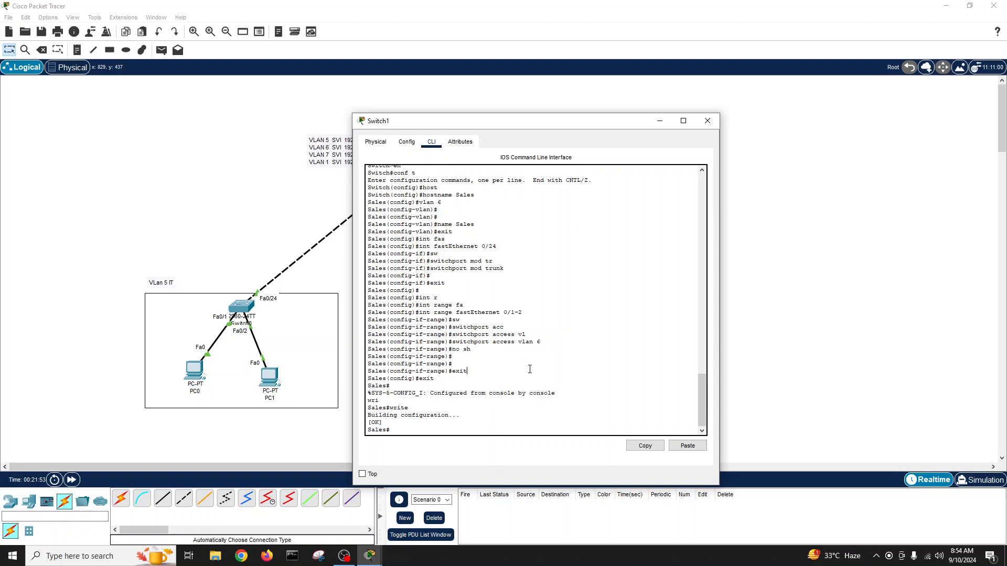
pyautogui.write('show int statu')
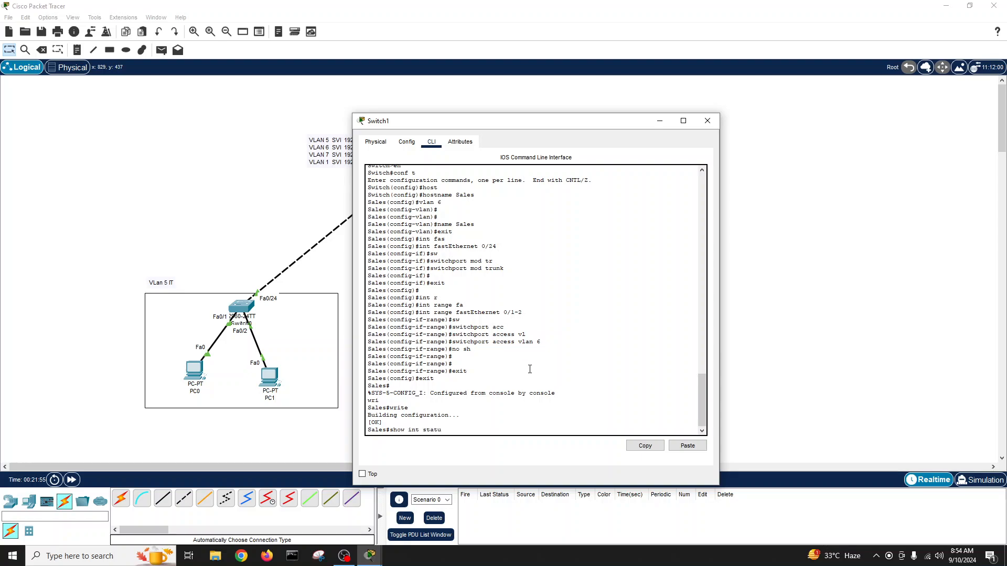
pyautogui.press('Tab')
pyautogui.press('Return')
pyautogui.moveTo(659, 286); pyautogui.dragTo(369, 270)
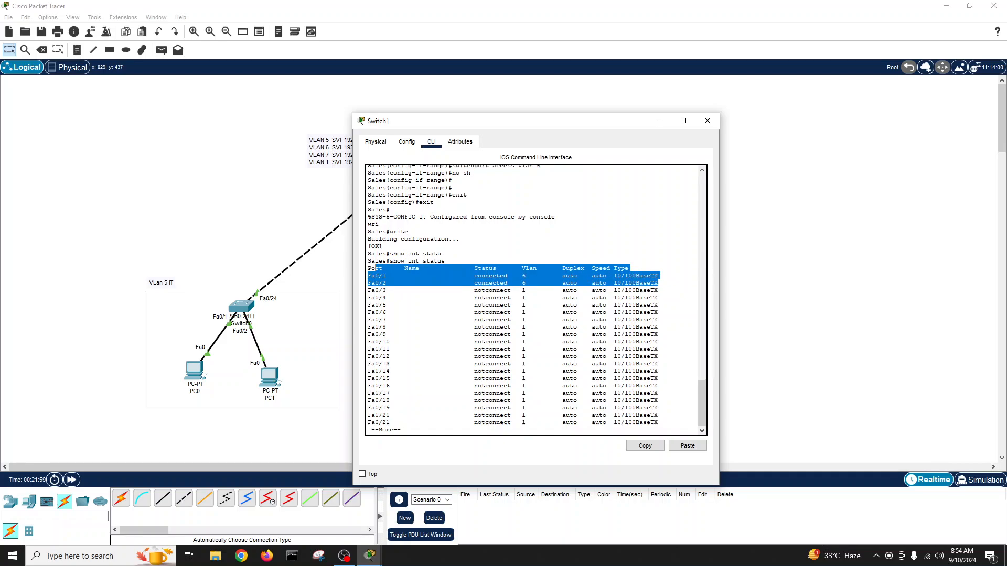
pyautogui.press('Return')
pyautogui.press('Return')
pyautogui.press('Return')
pyautogui.press('Return')
pyautogui.press('Return')
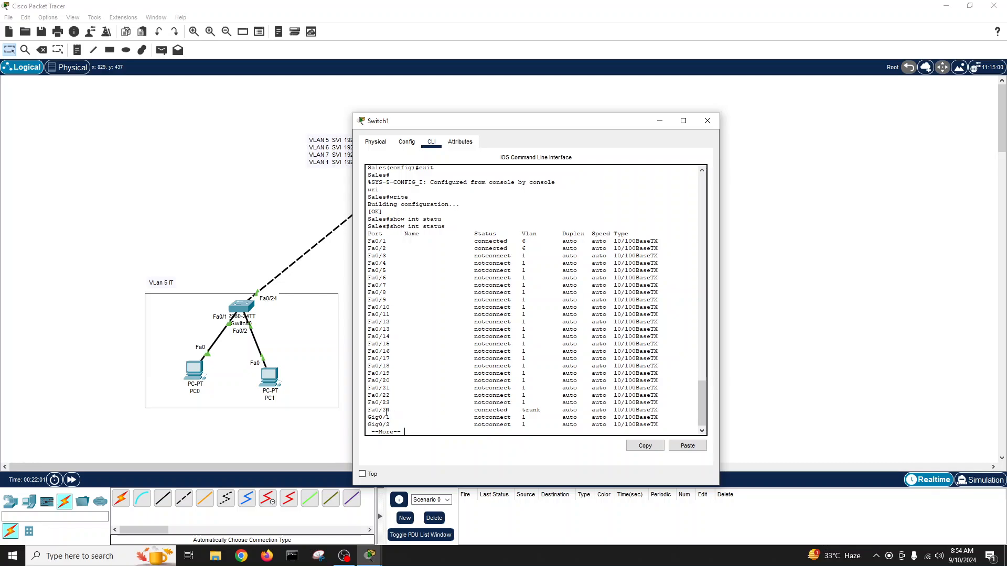
pyautogui.click(707, 121)
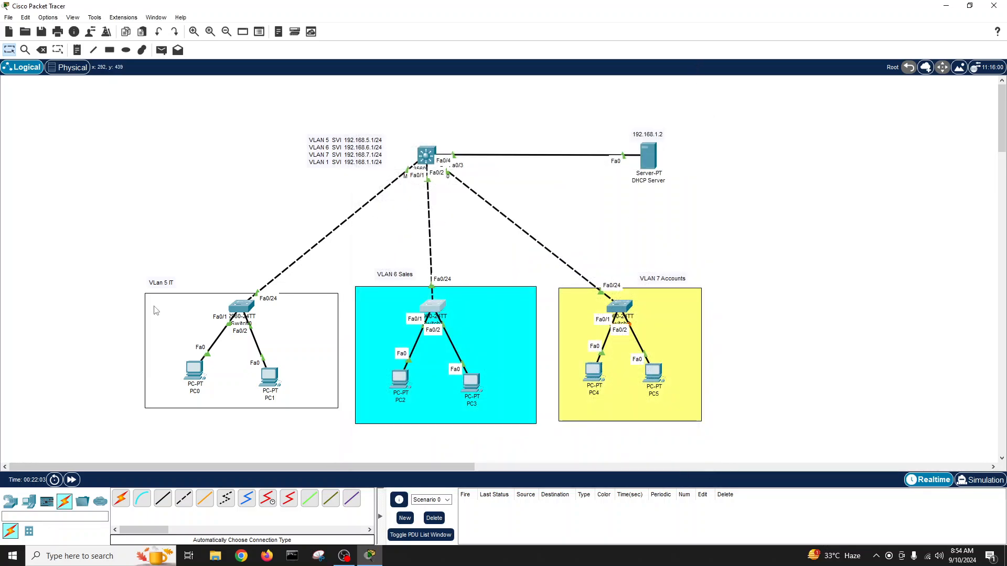
# Run show int status on the VLAN 5 IT switch and check its two access ports and the Fa0/24 uplink.
pyautogui.click(245, 305)
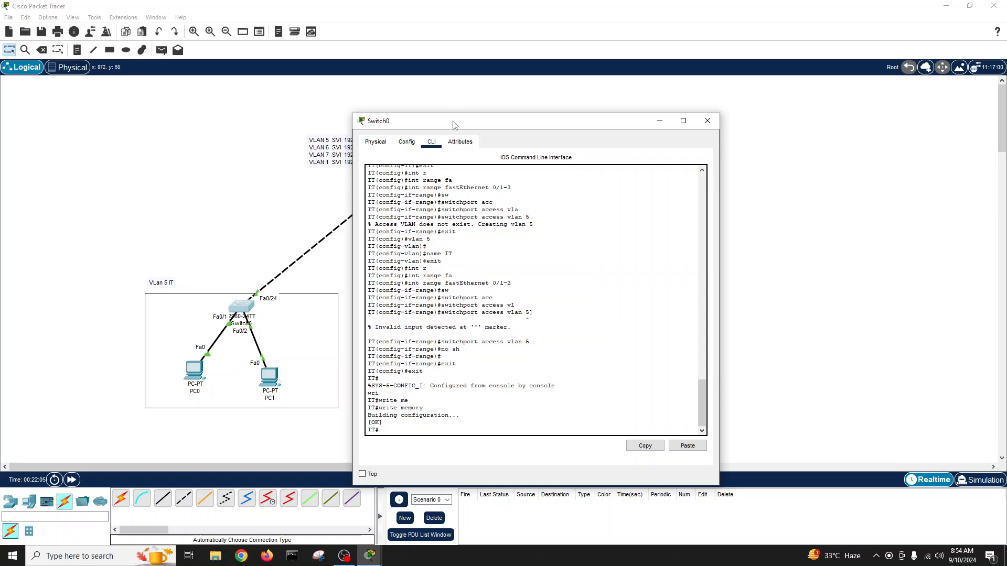
pyautogui.moveTo(456, 125); pyautogui.dragTo(647, 123)
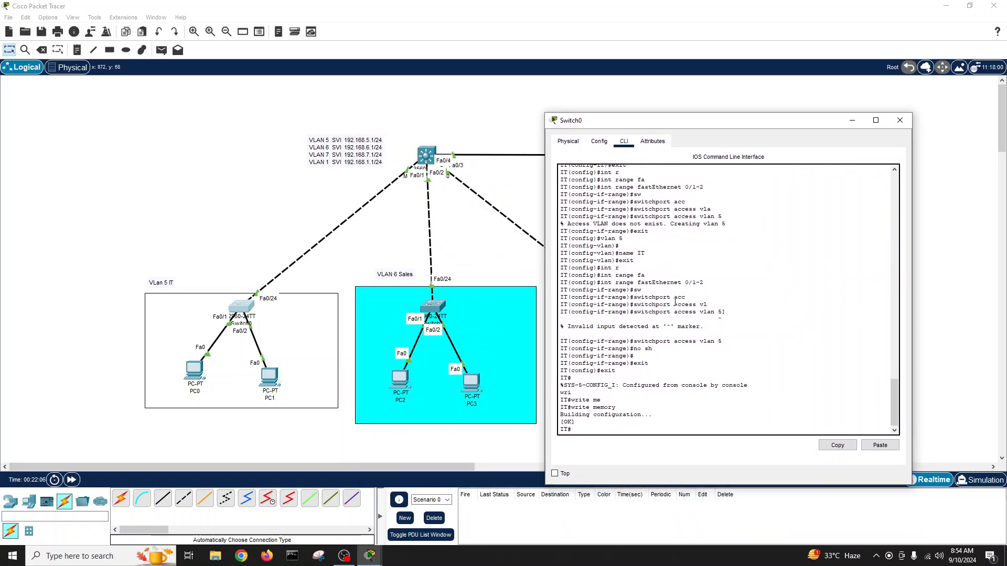
pyautogui.write('shwo i')
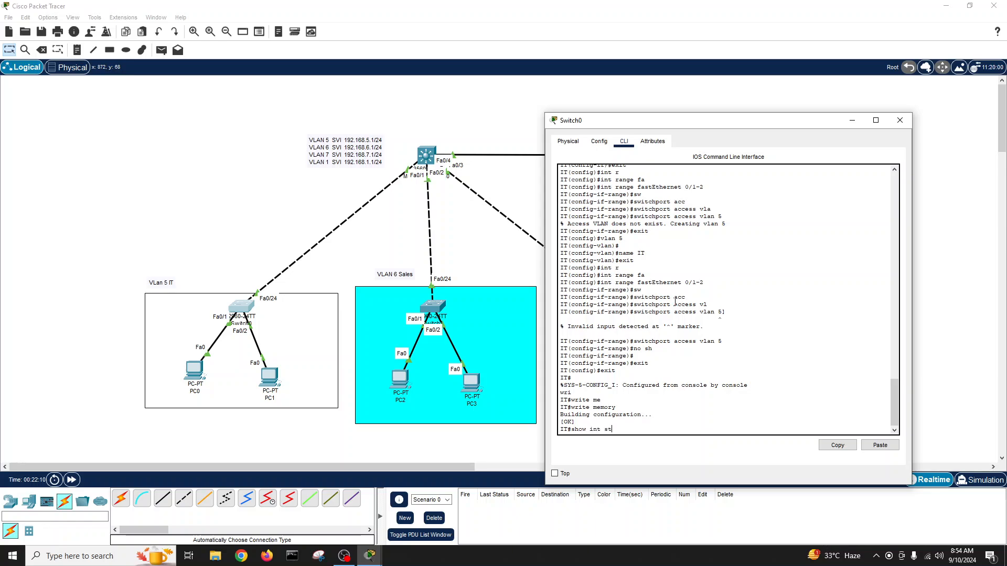
pyautogui.write('atu')
pyautogui.press('Tab')
pyautogui.press('Return')
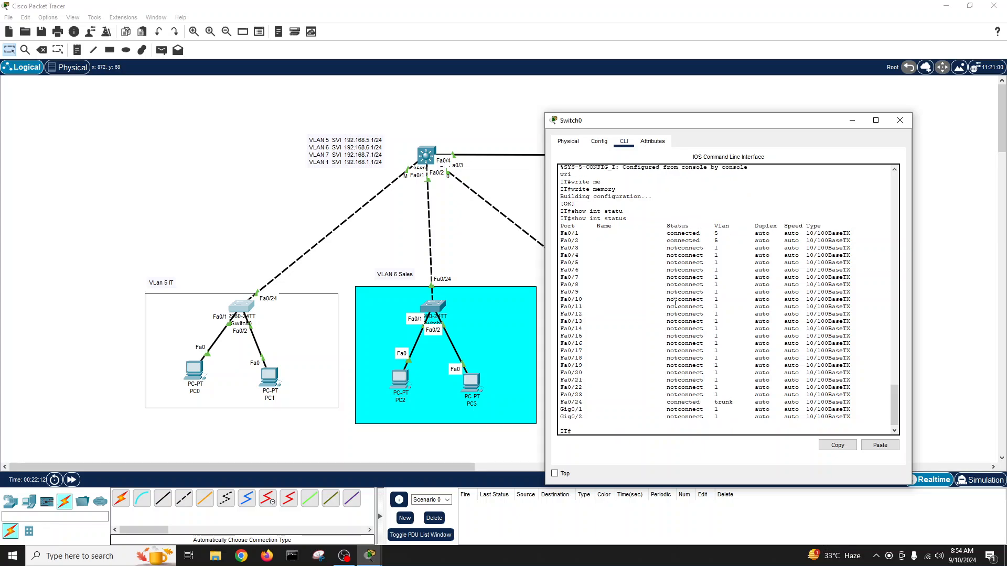
pyautogui.moveTo(719, 244); pyautogui.dragTo(560, 233)
pyautogui.moveTo(732, 402); pyautogui.dragTo(552, 409)
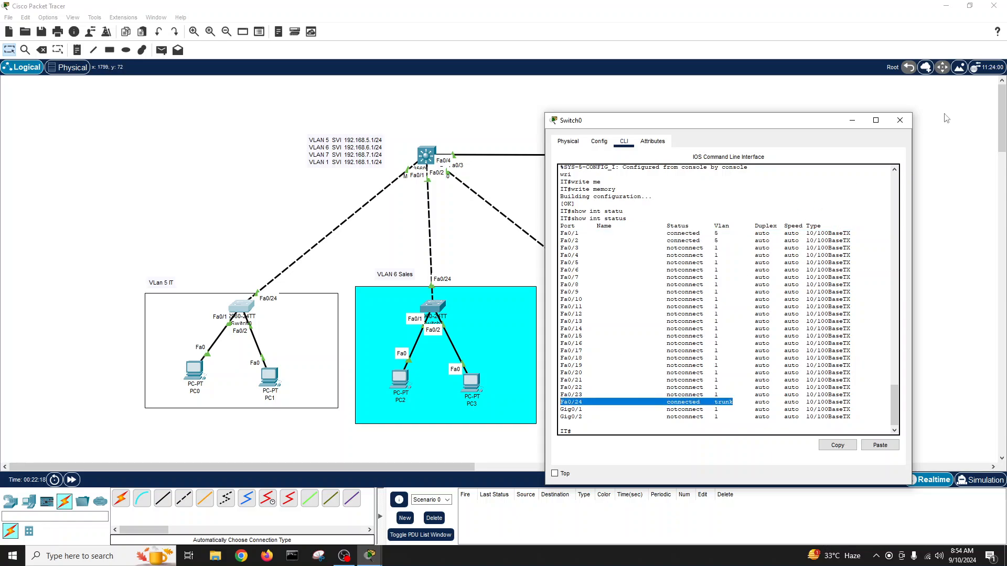
pyautogui.click(900, 121)
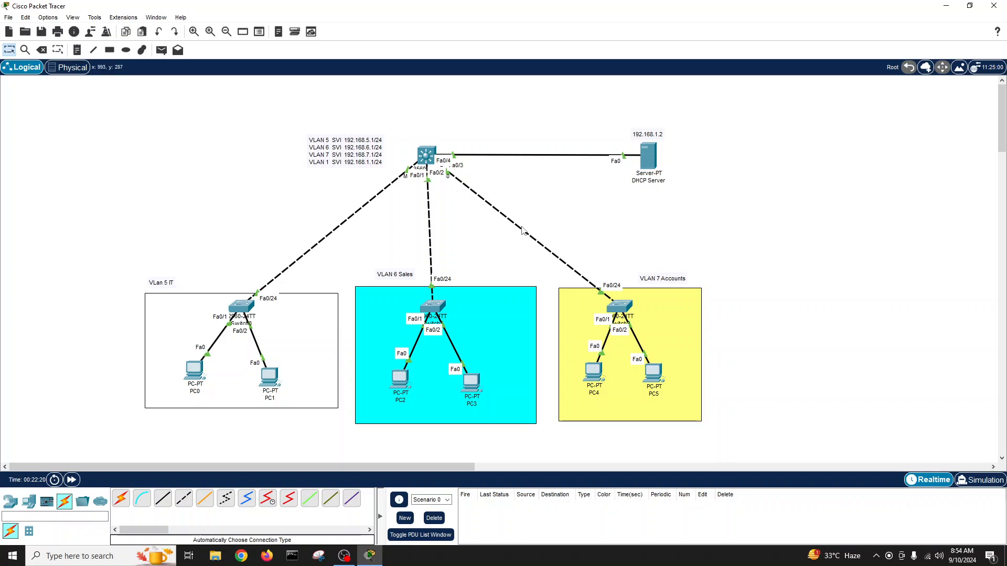
# Shift PC1 slightly within the VLAN 5 area and move the VLan 5 IT label closer to the IT switch.
pyautogui.moveTo(269, 376); pyautogui.dragTo(266, 375)
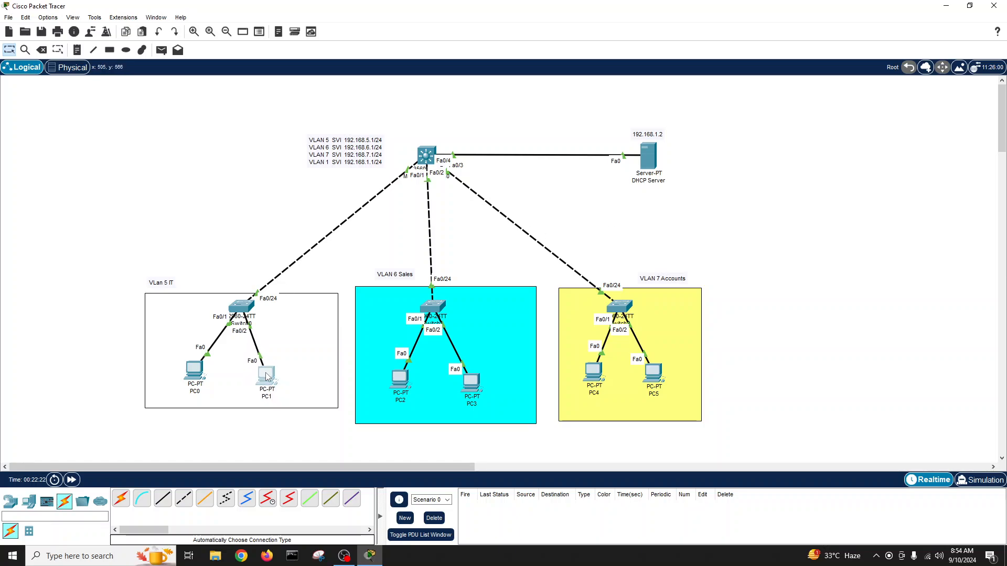
pyautogui.moveTo(162, 287); pyautogui.dragTo(204, 288)
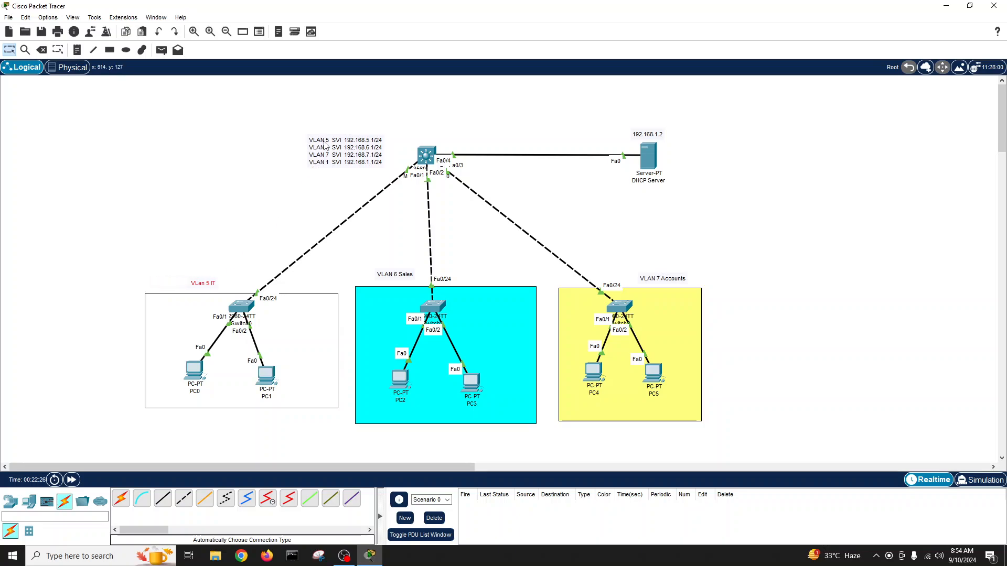
# Set PC0's IPv4 configuration to DHCP, repeating the request via Static, and close the PC's window.
pyautogui.click(198, 368)
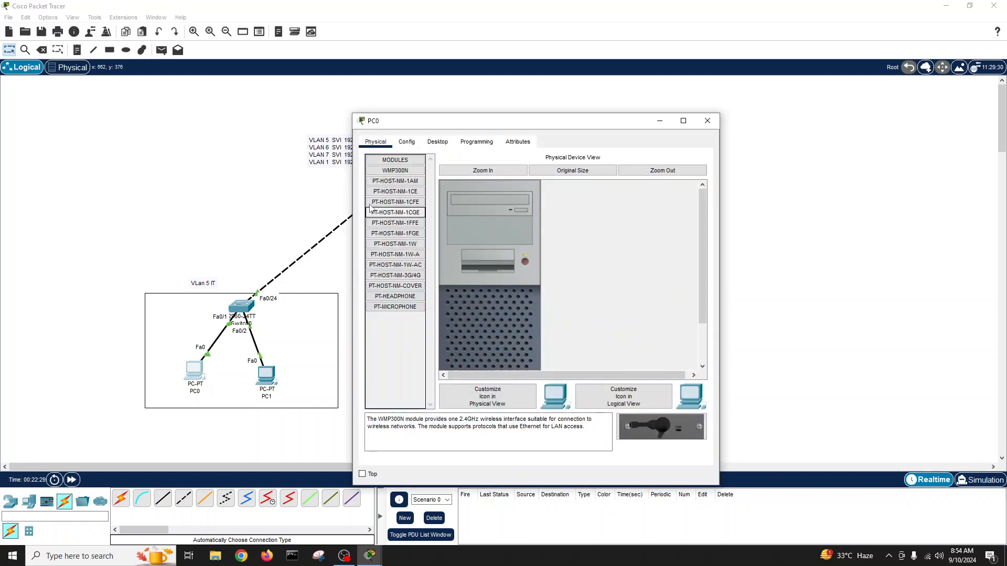
pyautogui.click(437, 142)
pyautogui.click(407, 175)
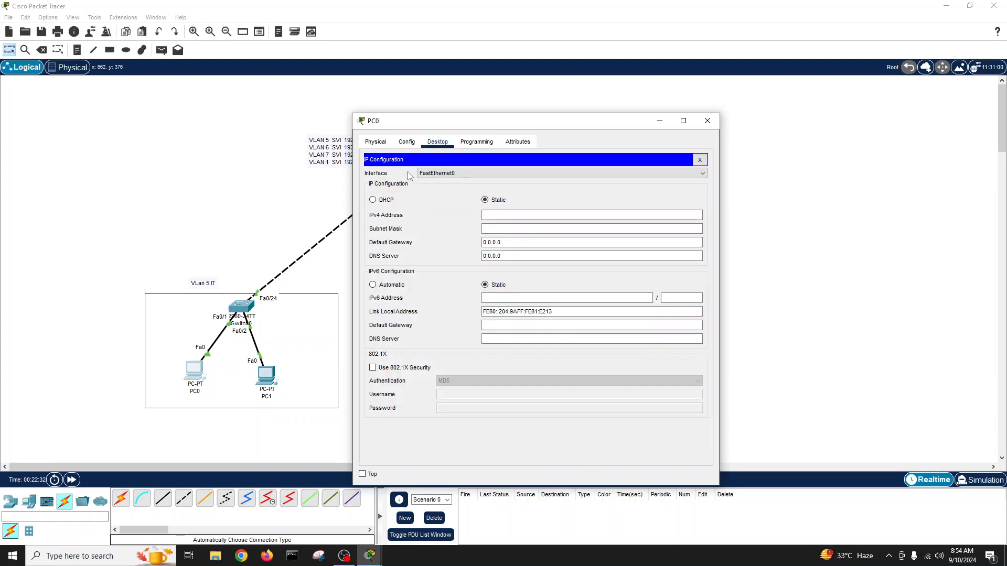
pyautogui.click(373, 200)
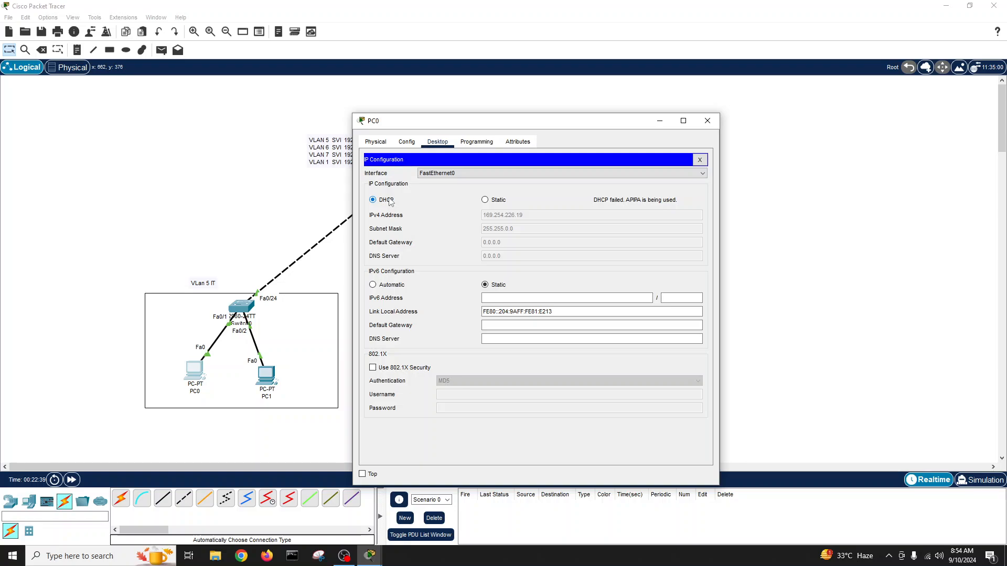
pyautogui.click(488, 200)
pyautogui.click(388, 201)
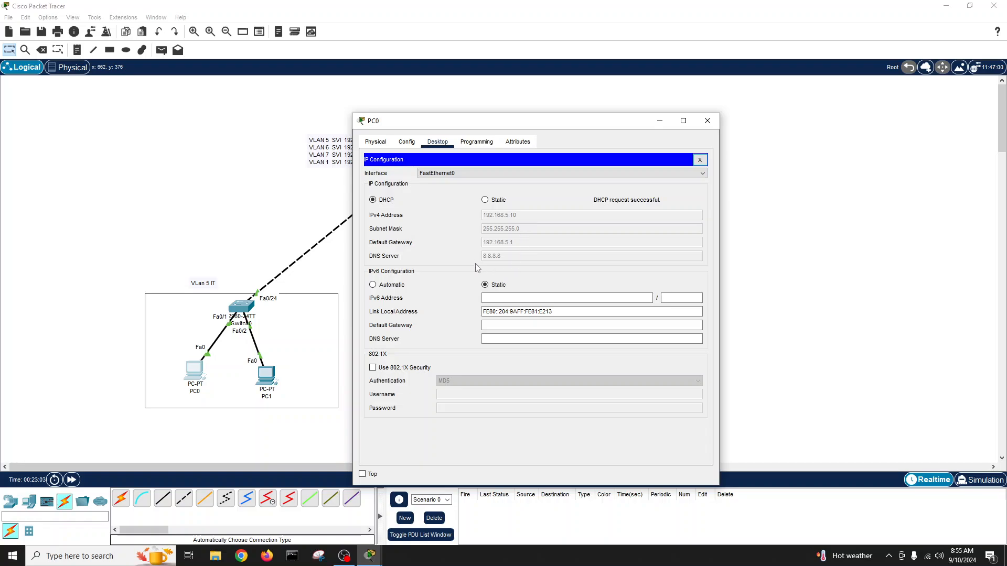
pyautogui.click(700, 160)
pyautogui.click(707, 120)
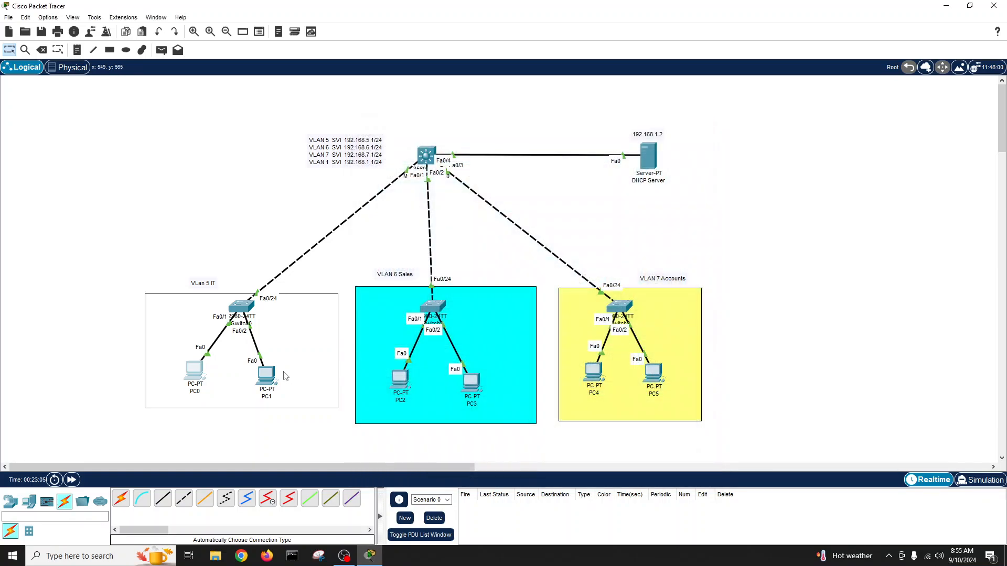
# Set PC1's IPv4 configuration in VLAN 5 to DHCP and close its window.
pyautogui.click(266, 374)
pyautogui.click(442, 145)
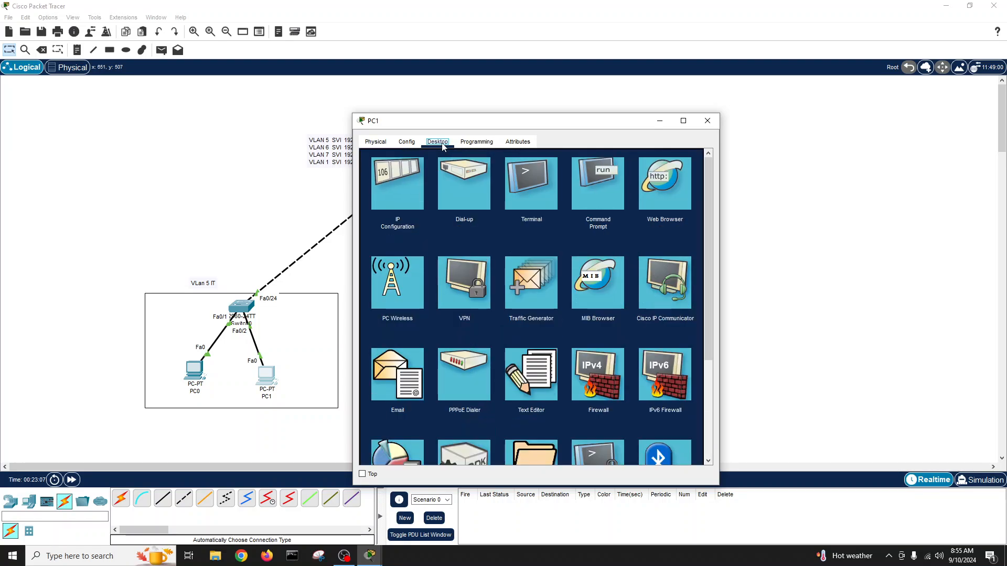
pyautogui.click(398, 186)
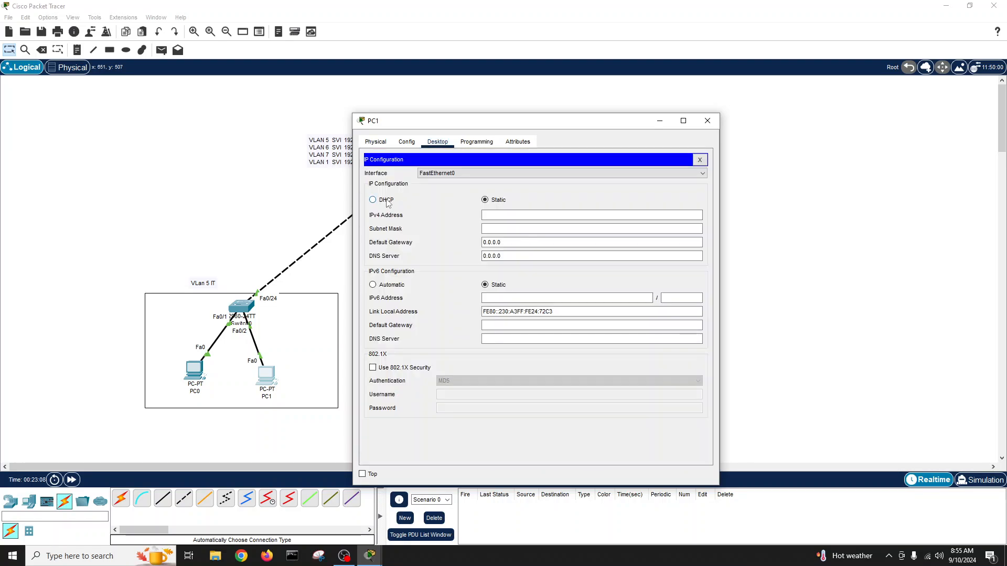
pyautogui.click(387, 201)
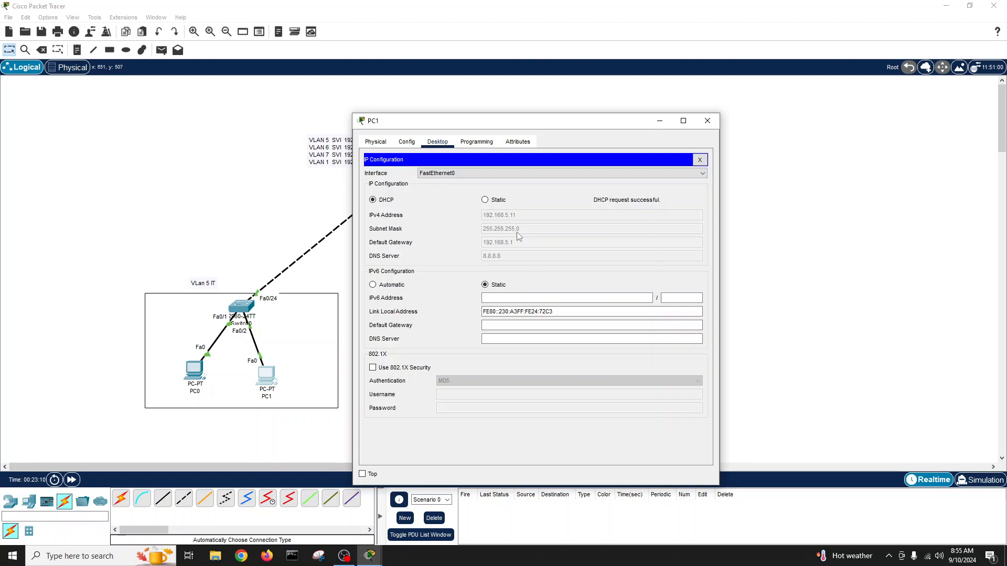
pyautogui.click(712, 121)
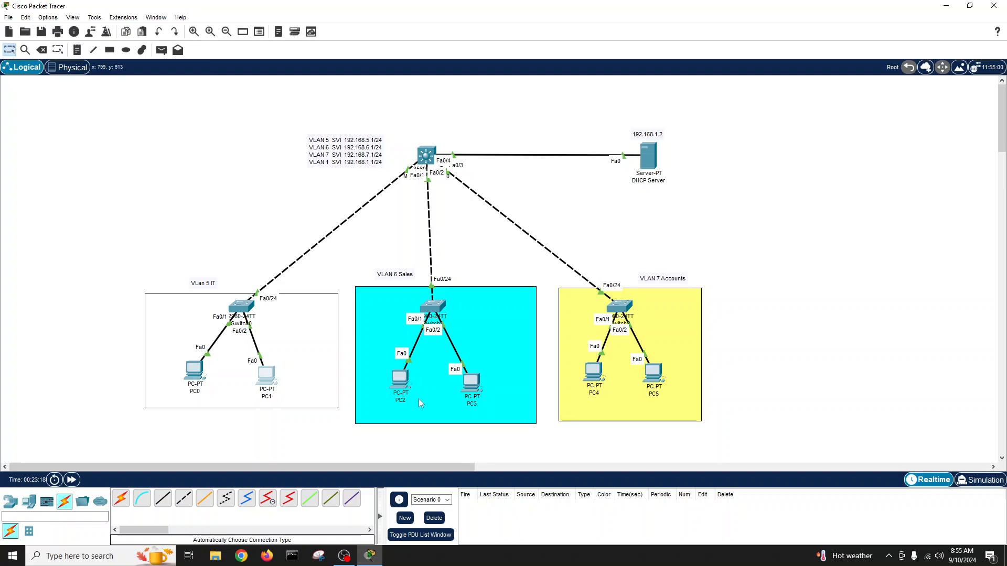
# Set PC2's IPv4 configuration in VLAN 6 to DHCP and close its window.
pyautogui.click(397, 384)
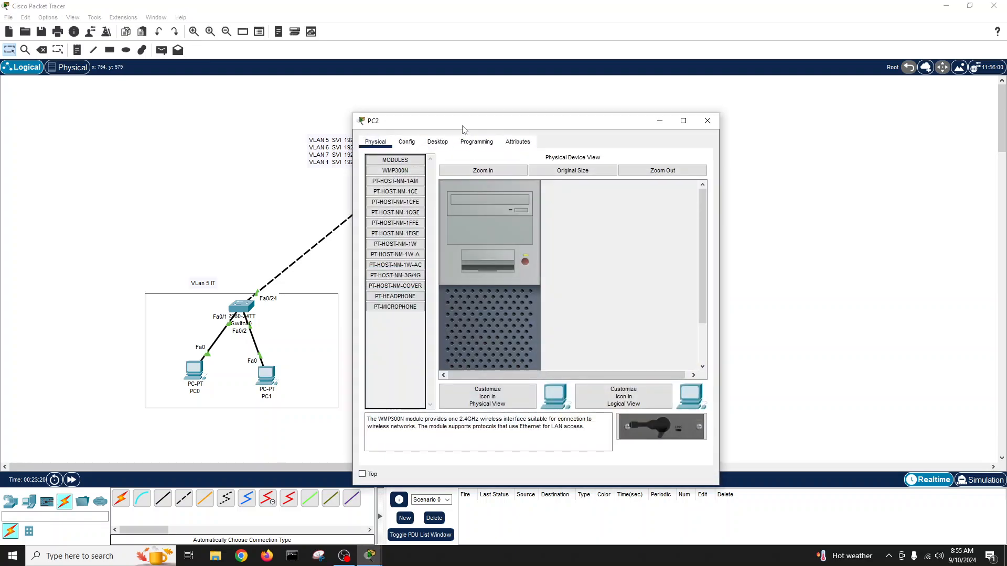
pyautogui.moveTo(468, 123); pyautogui.dragTo(650, 99)
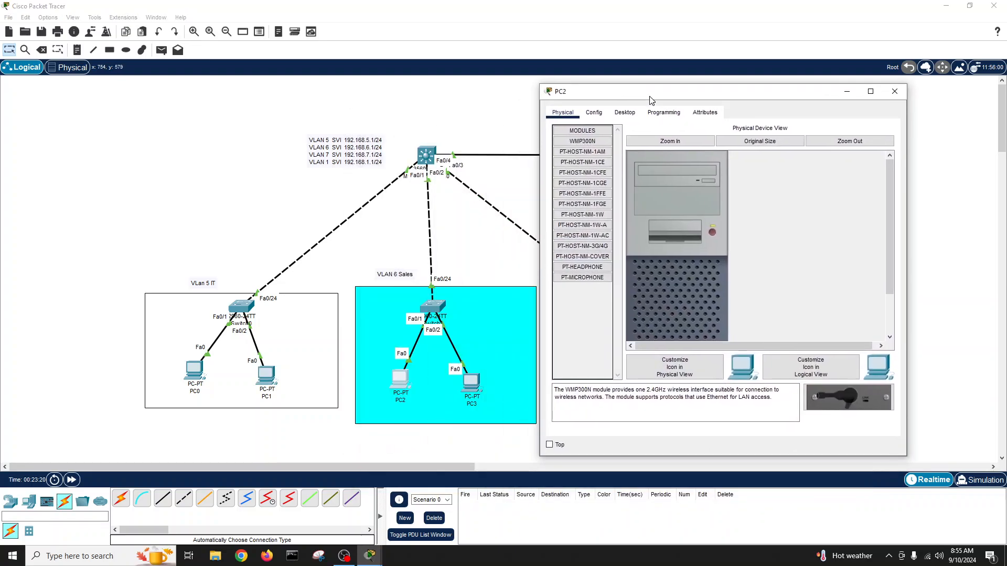
pyautogui.click(625, 113)
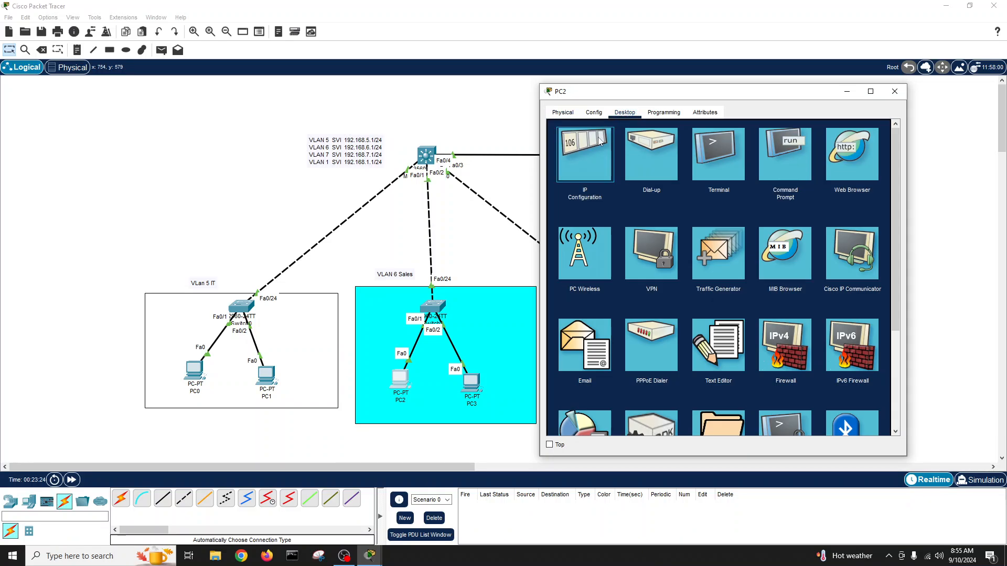
pyautogui.click(600, 146)
pyautogui.click(573, 171)
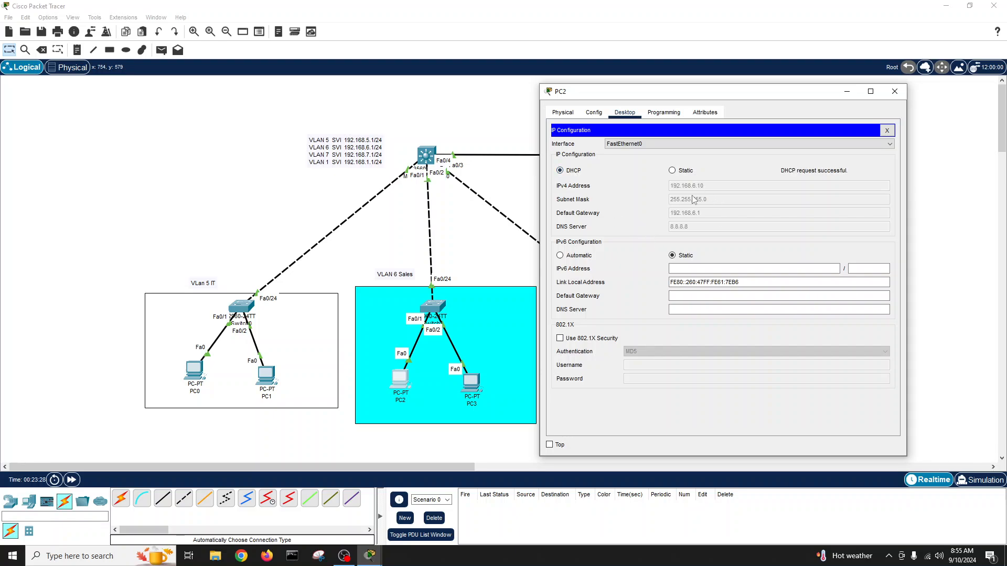
pyautogui.click(886, 130)
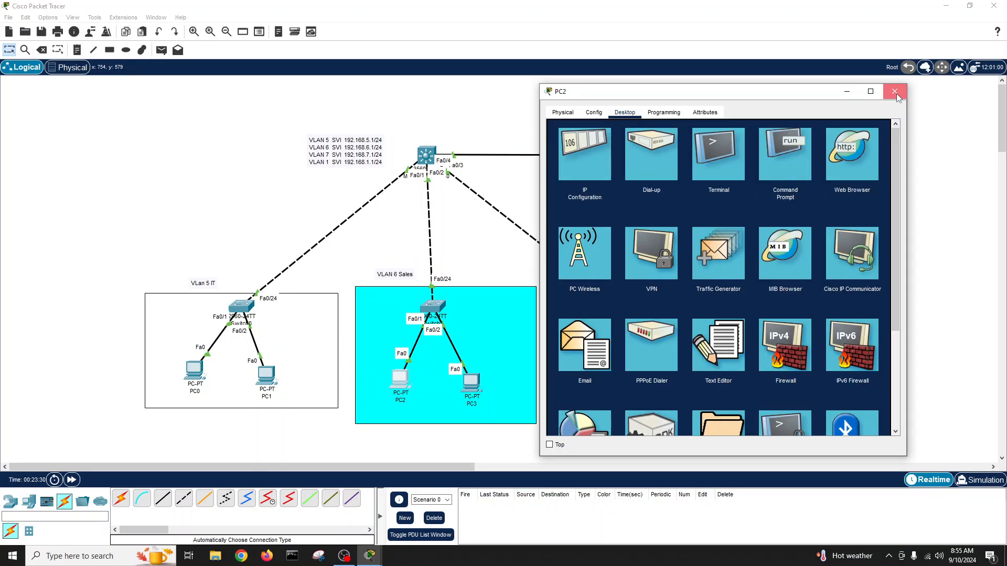
pyautogui.click(895, 91)
# Open PC3's IP configuration in VLAN 6 and set its IPv4 addressing to DHCP.
pyautogui.click(471, 383)
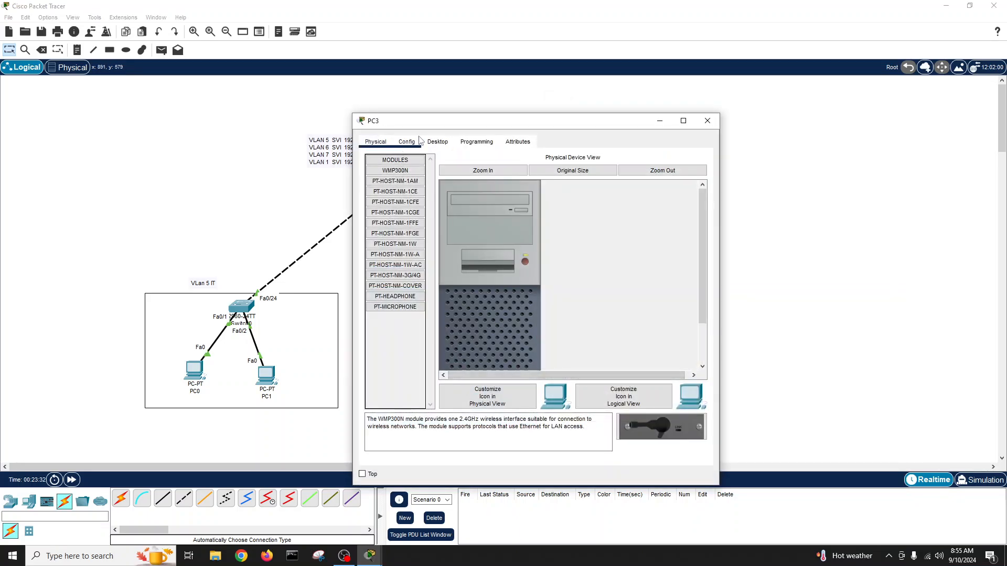
pyautogui.click(437, 141)
pyautogui.click(413, 199)
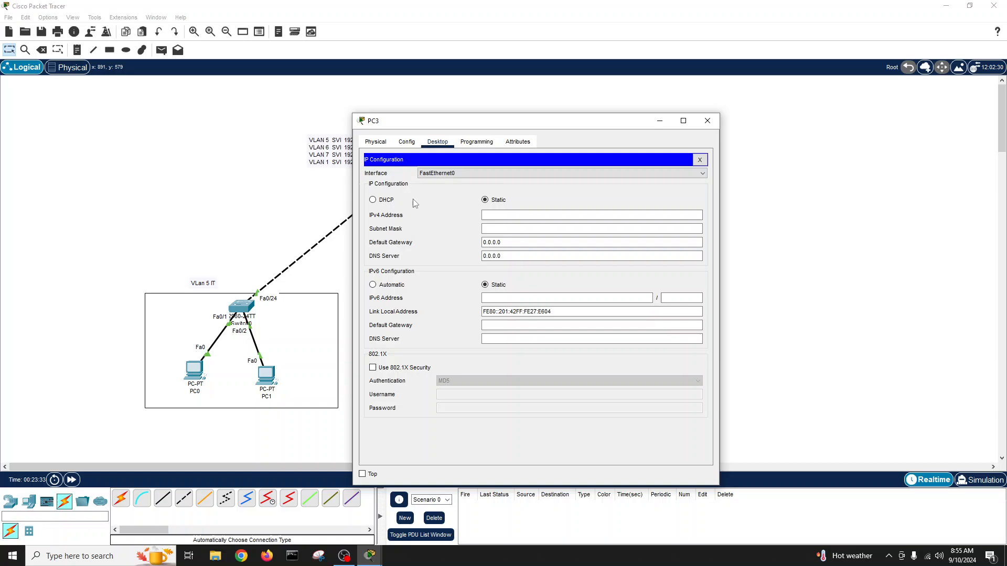
pyautogui.click(382, 199)
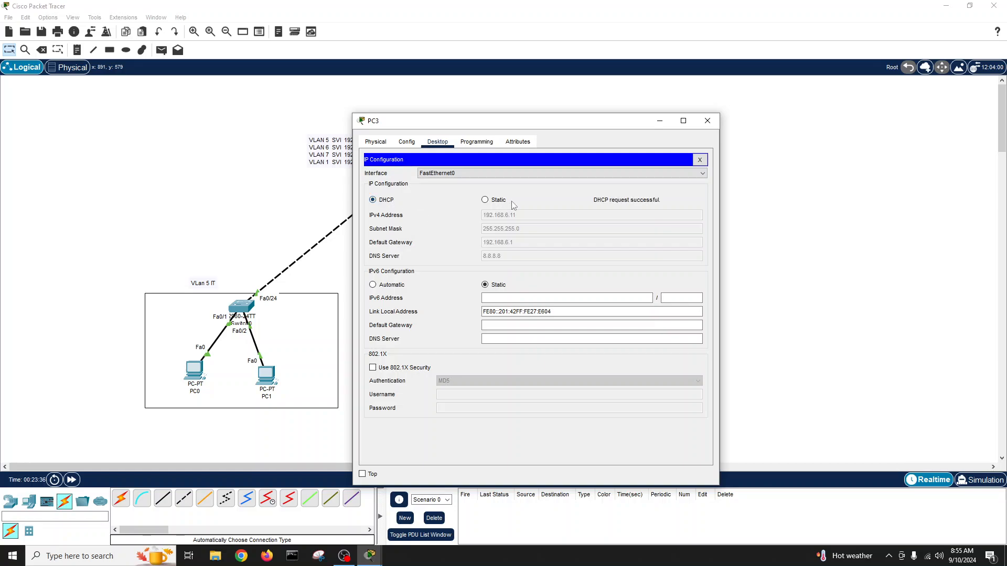
# Close PC3's window, set PC4's IPv4 configuration in VLAN 7 to DHCP, and close PC4's window.
pyautogui.click(707, 121)
pyautogui.click(601, 370)
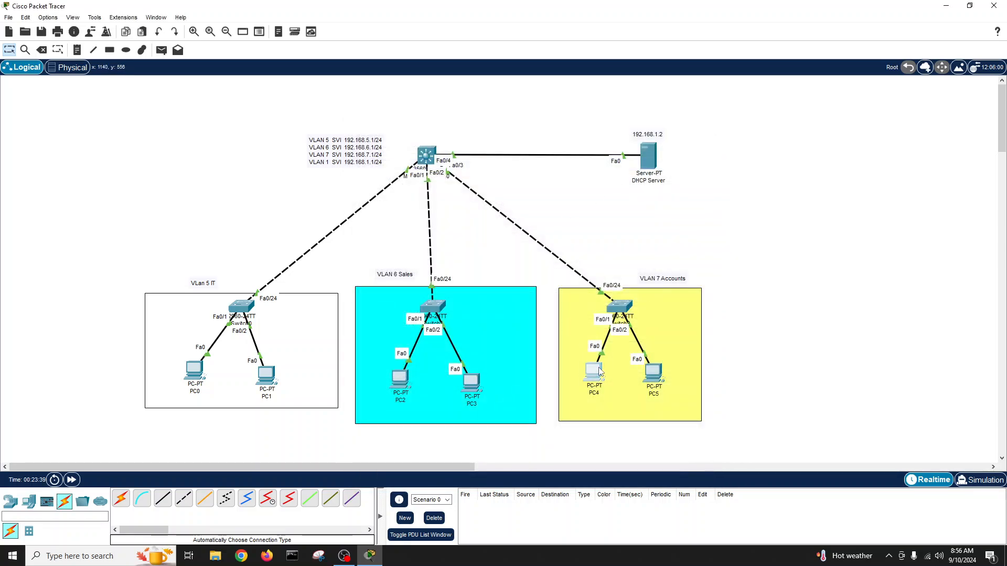
pyautogui.moveTo(541, 131); pyautogui.dragTo(756, 110)
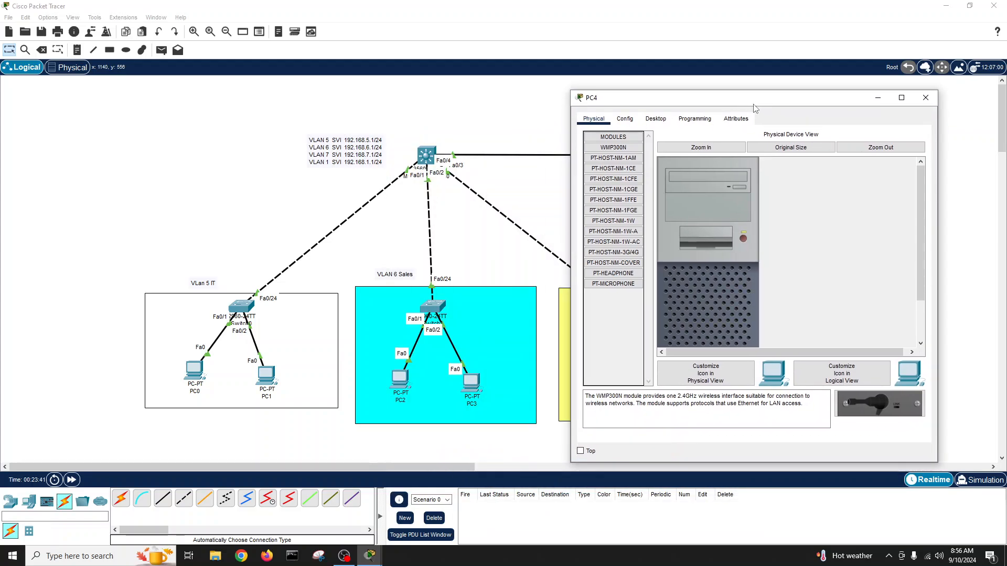
pyautogui.click(656, 119)
pyautogui.click(619, 152)
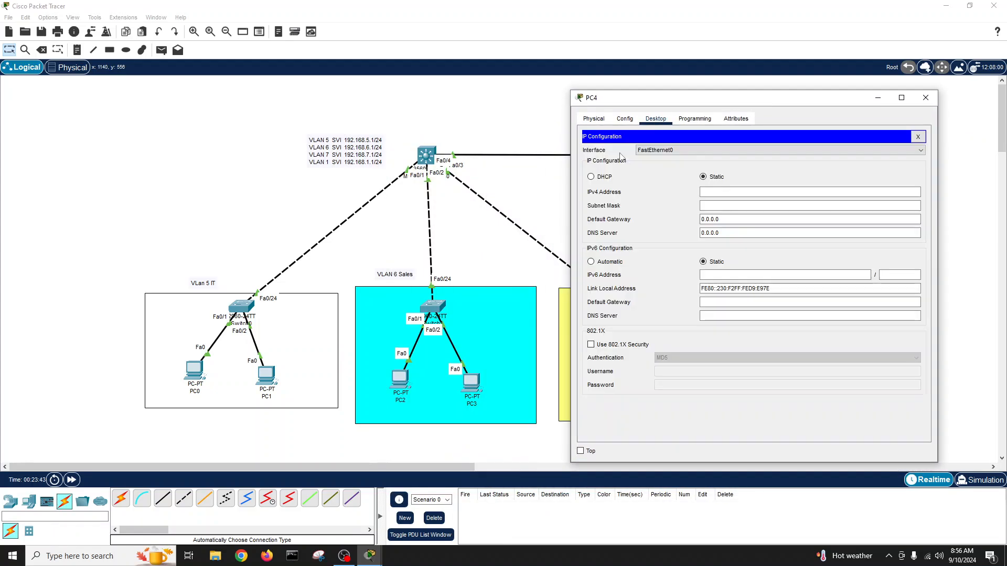
pyautogui.click(607, 177)
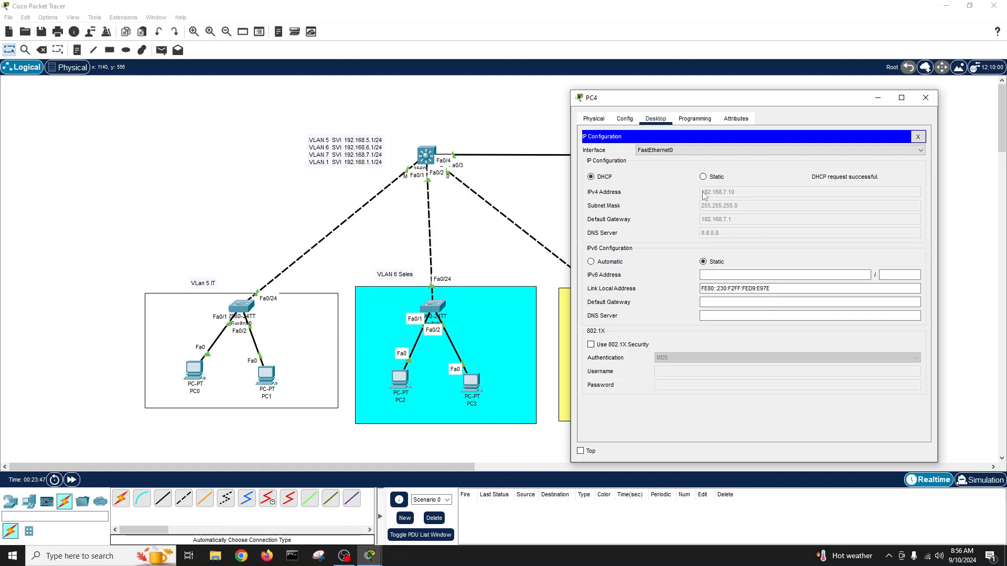
pyautogui.click(926, 98)
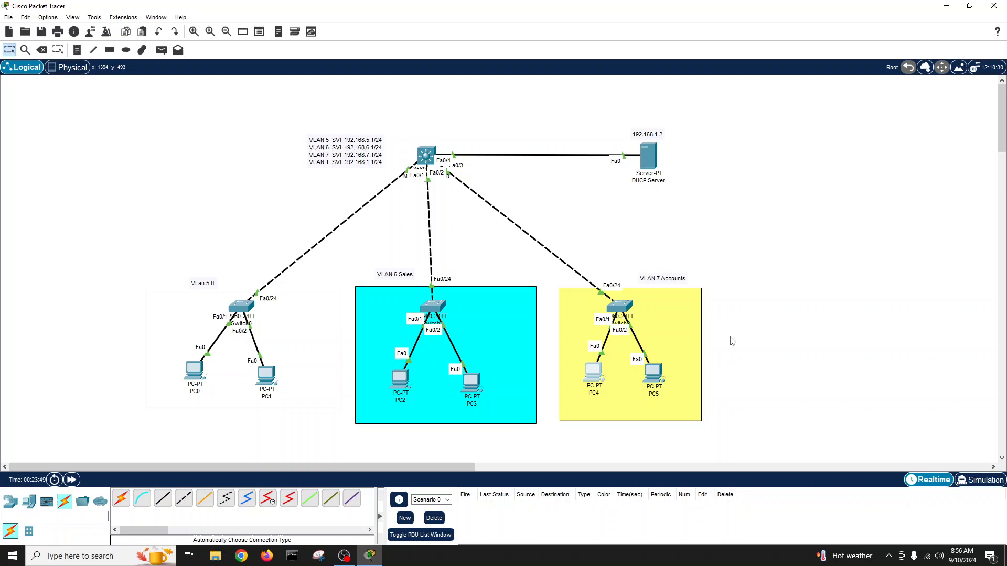
# Set PC5's IPv4 configuration in VLAN 7 to DHCP and close its window.
pyautogui.click(653, 374)
pyautogui.click(437, 143)
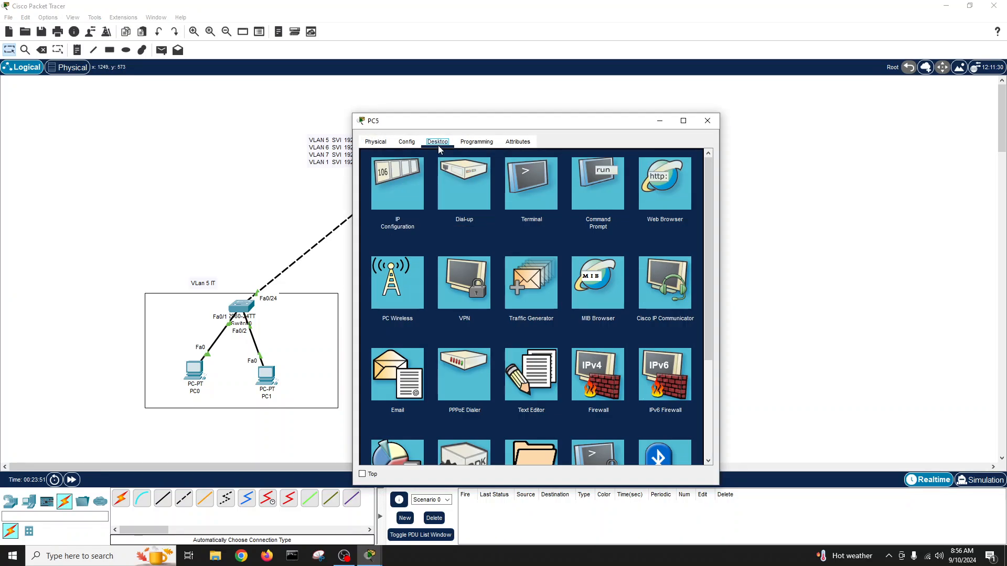
pyautogui.click(407, 178)
pyautogui.moveTo(487, 128); pyautogui.dragTo(718, 90)
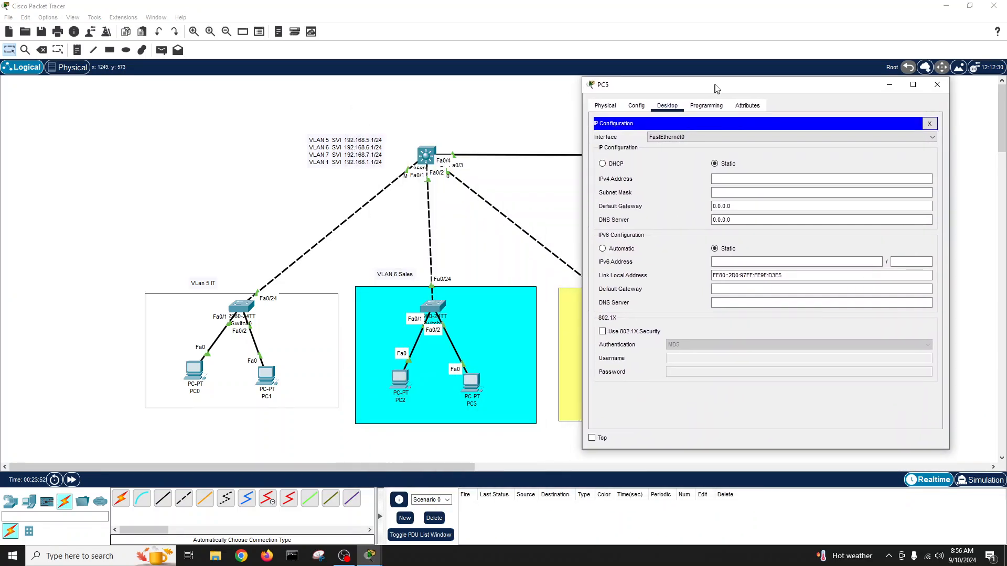
pyautogui.click(616, 161)
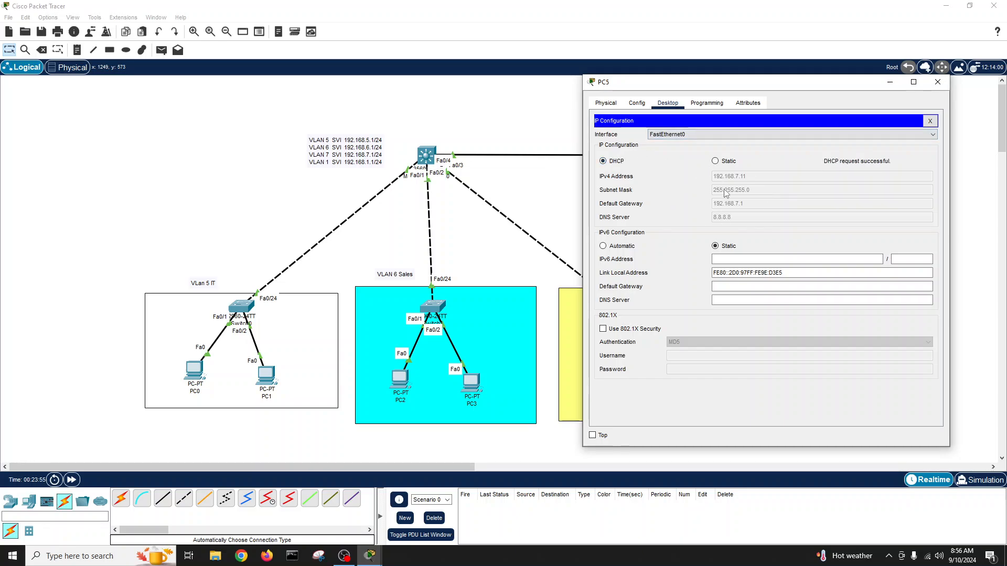
pyautogui.click(938, 82)
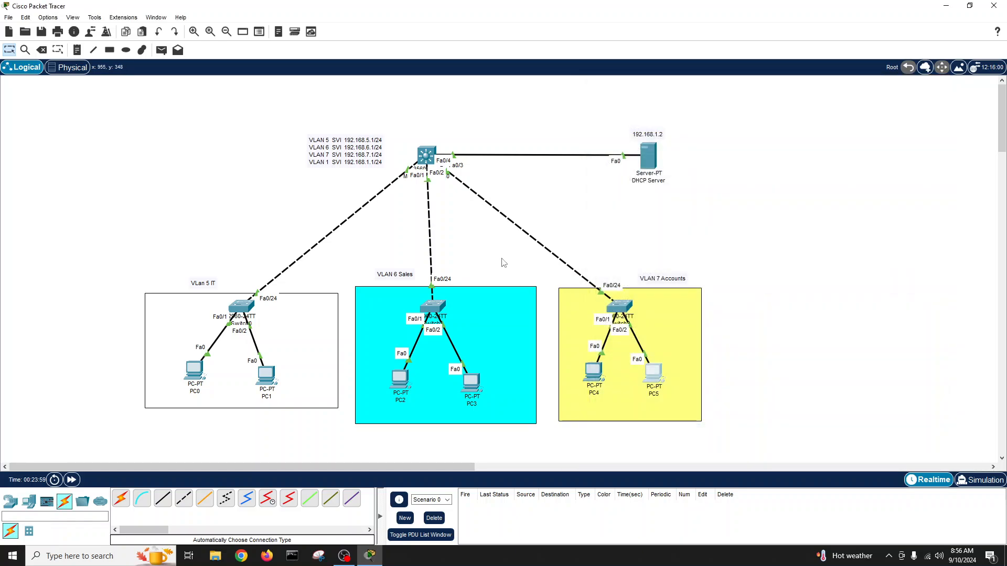